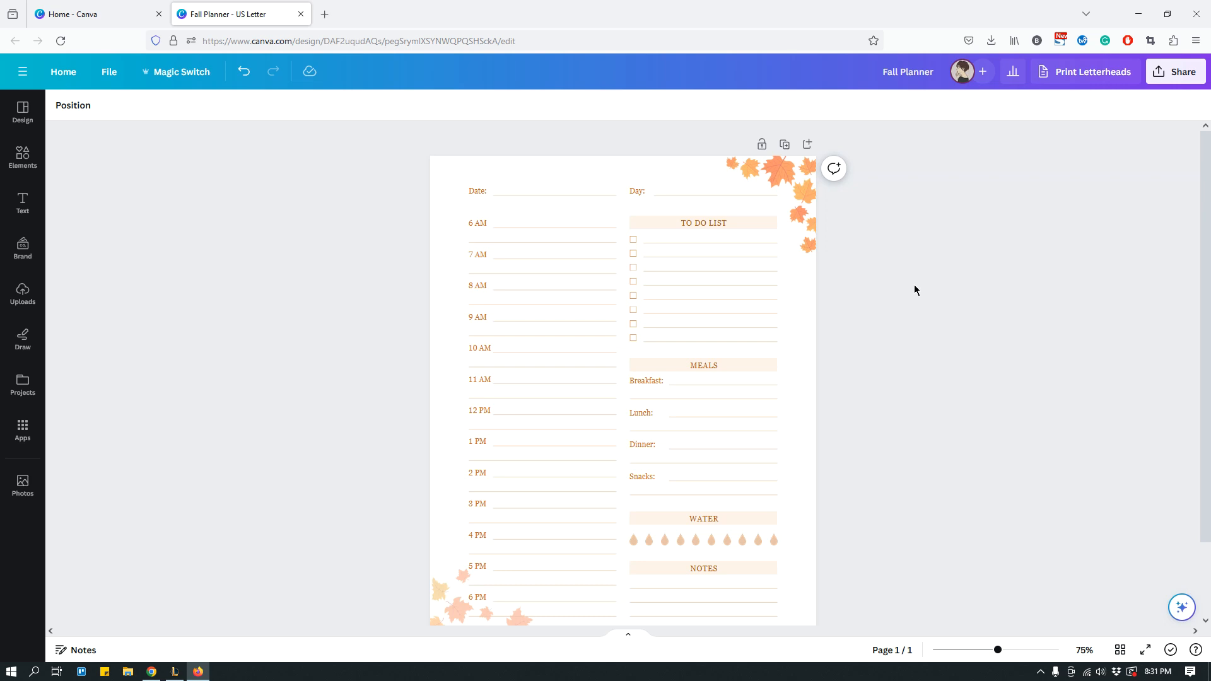
# Look over the Fall Planner page, covering the hourly schedule, to-do list, meals, water tracker and notes sections.
pyautogui.scroll(-1, 914, 290)
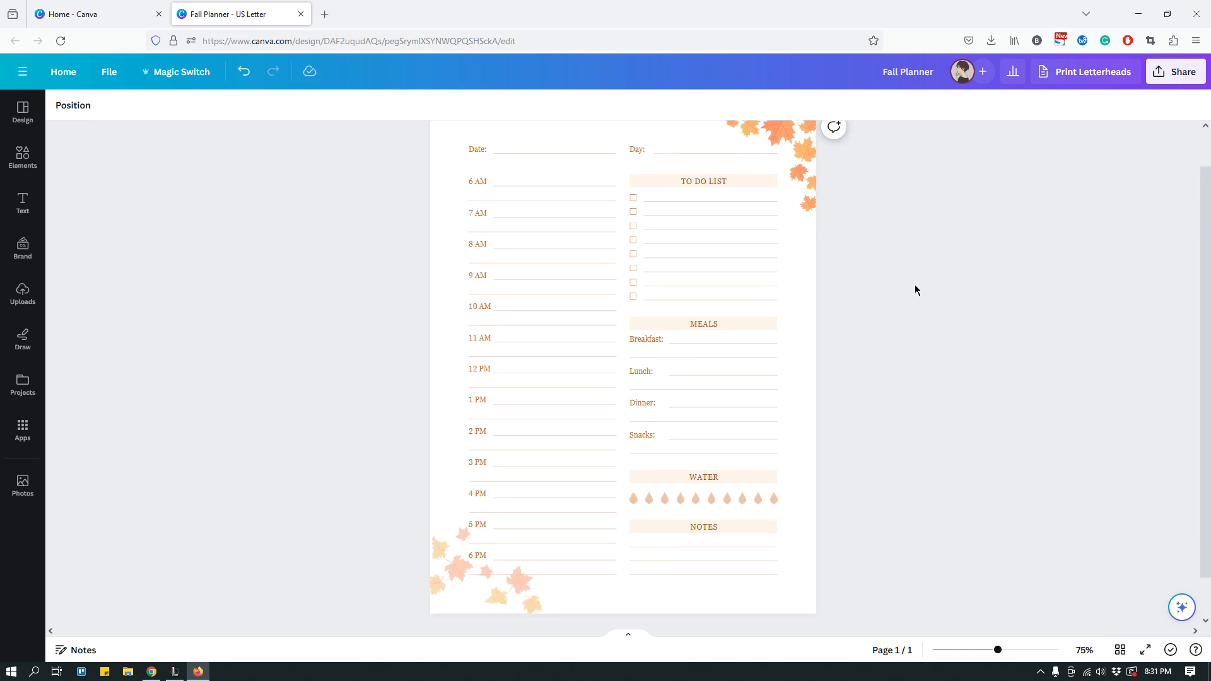
pyautogui.scroll(1, 915, 291)
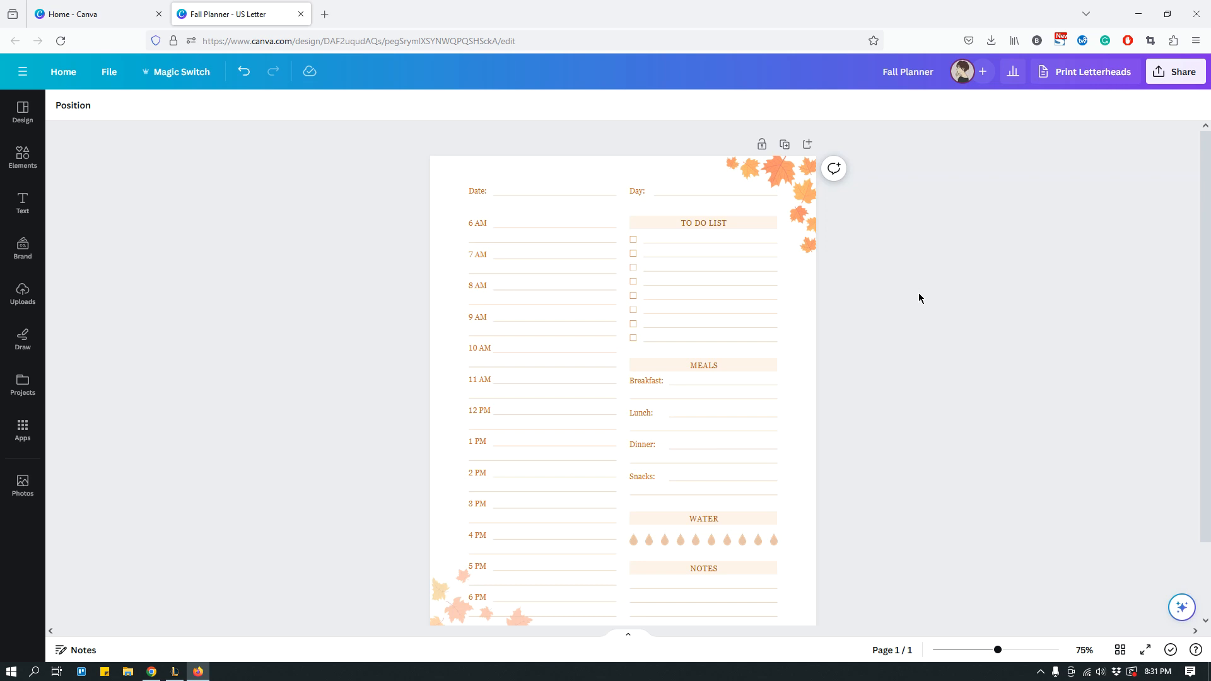
pyautogui.scroll(-1, 918, 293)
pyautogui.scroll(1, 918, 294)
pyautogui.scroll(-2, 824, 281)
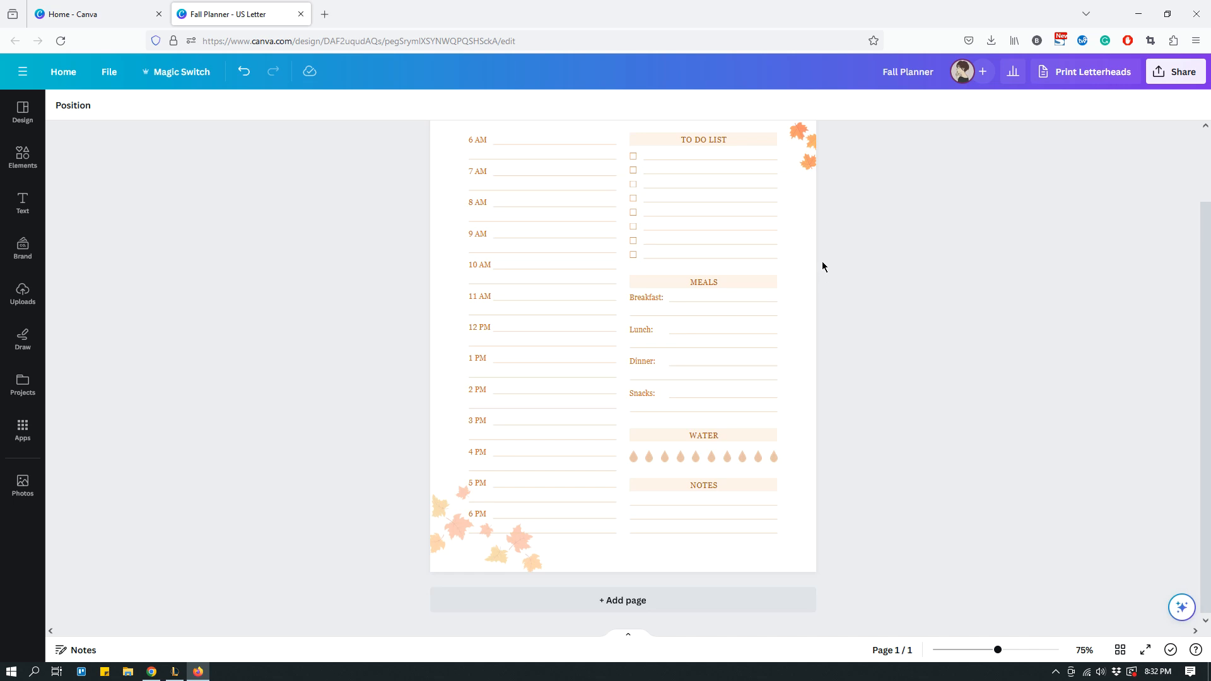
pyautogui.scroll(2, 823, 261)
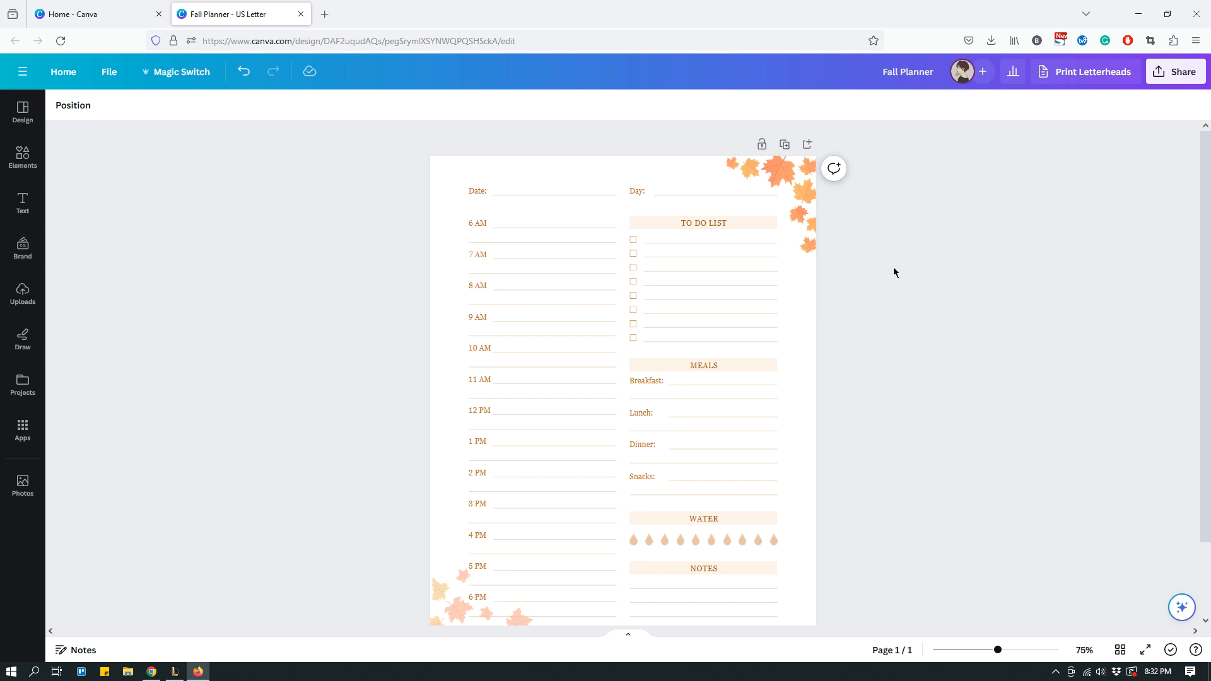
pyautogui.scroll(-1, 893, 272)
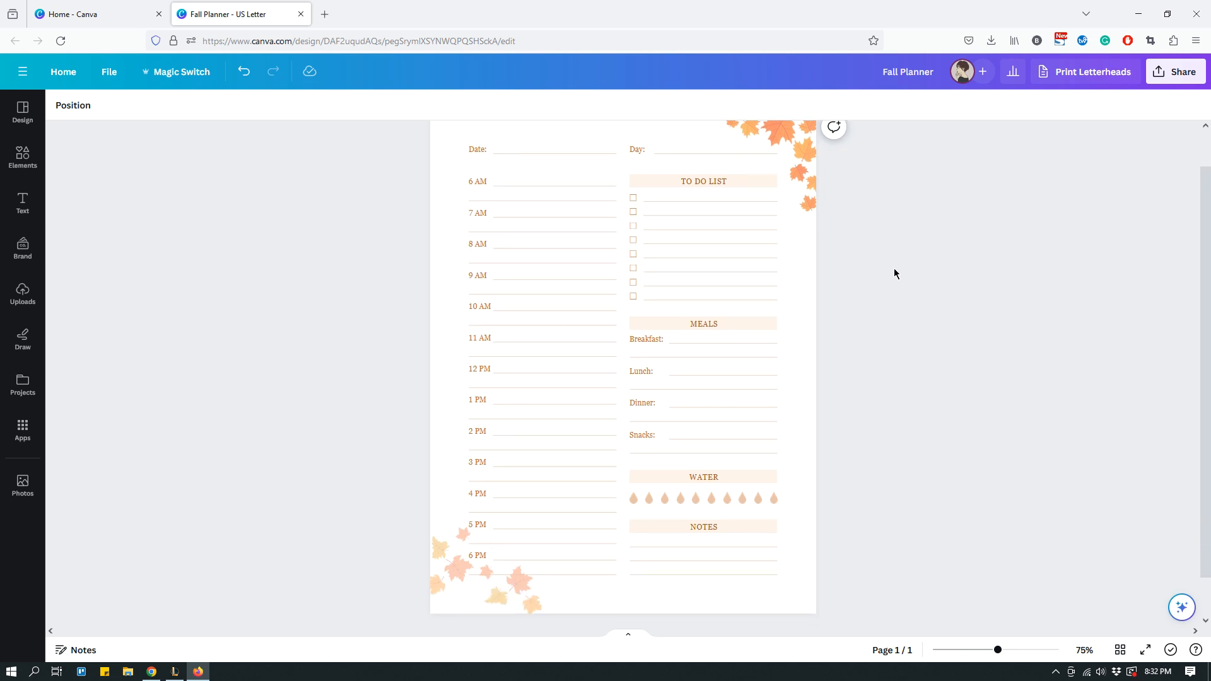
pyautogui.scroll(1, 894, 273)
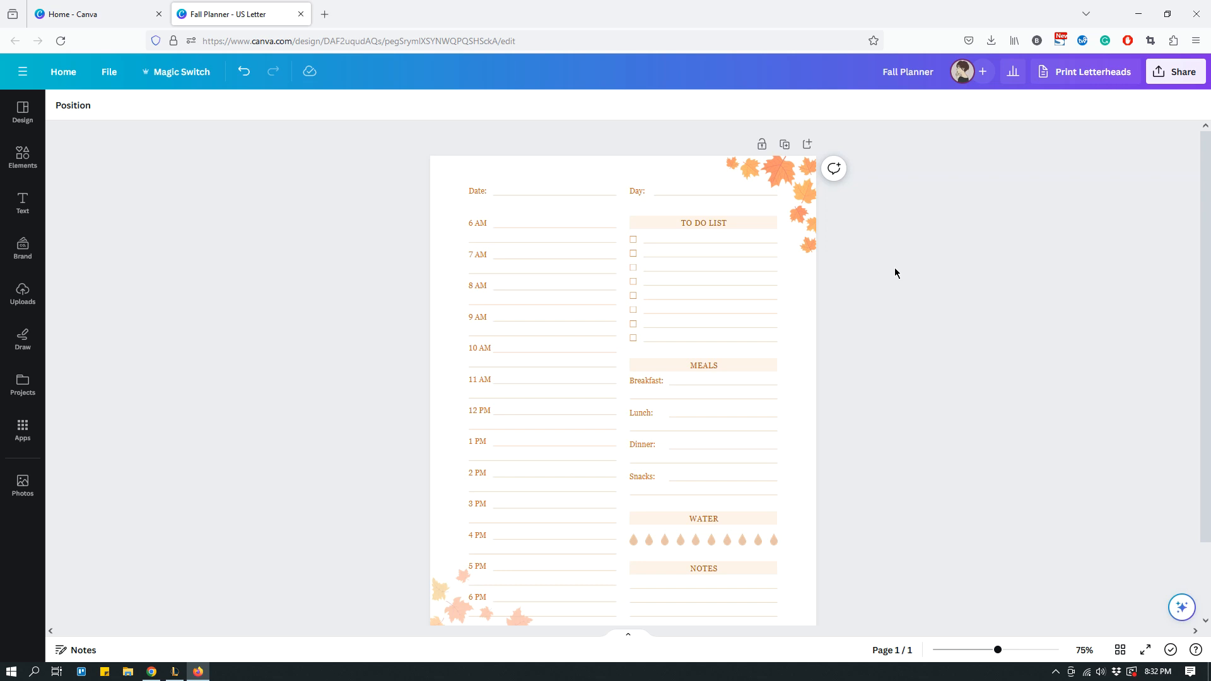
pyautogui.scroll(-2, 895, 273)
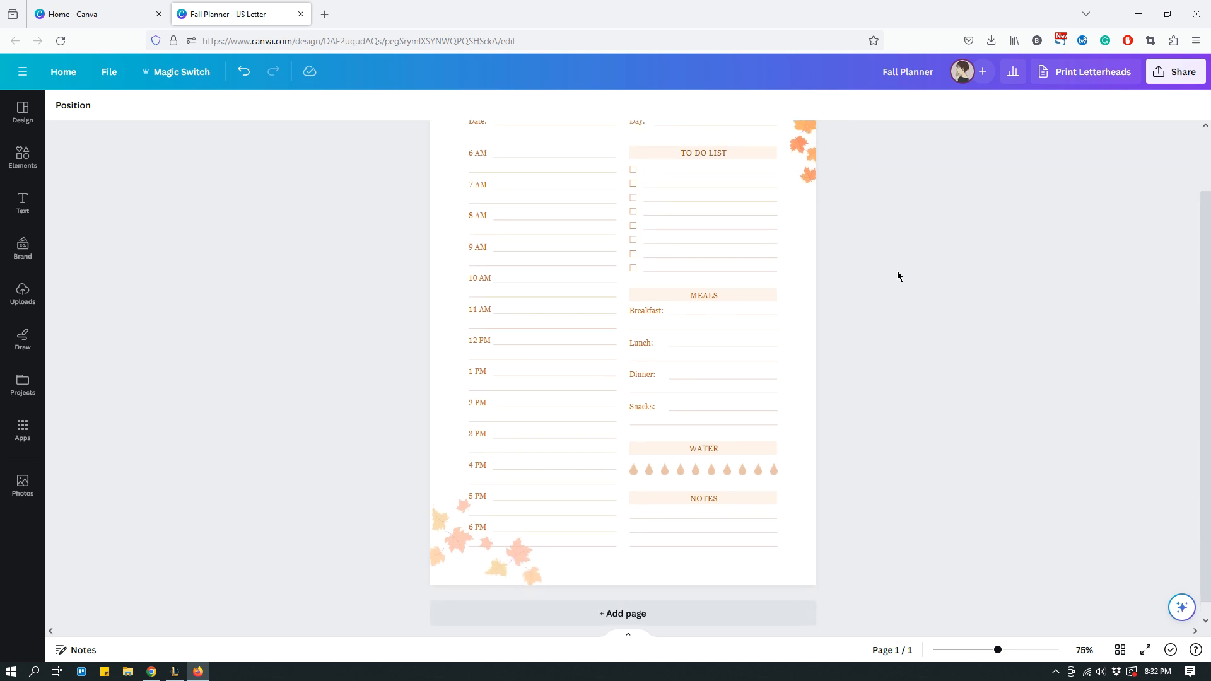
pyautogui.scroll(2, 897, 275)
pyautogui.click(451, 181)
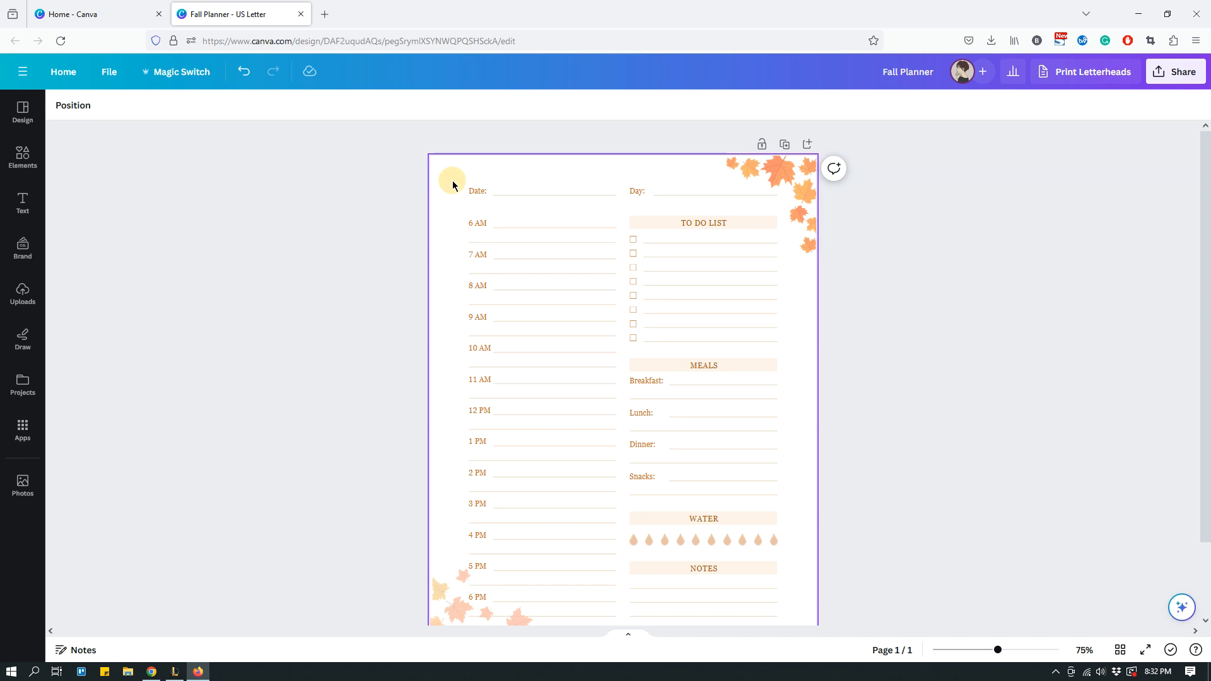
pyautogui.scroll(-2, 865, 226)
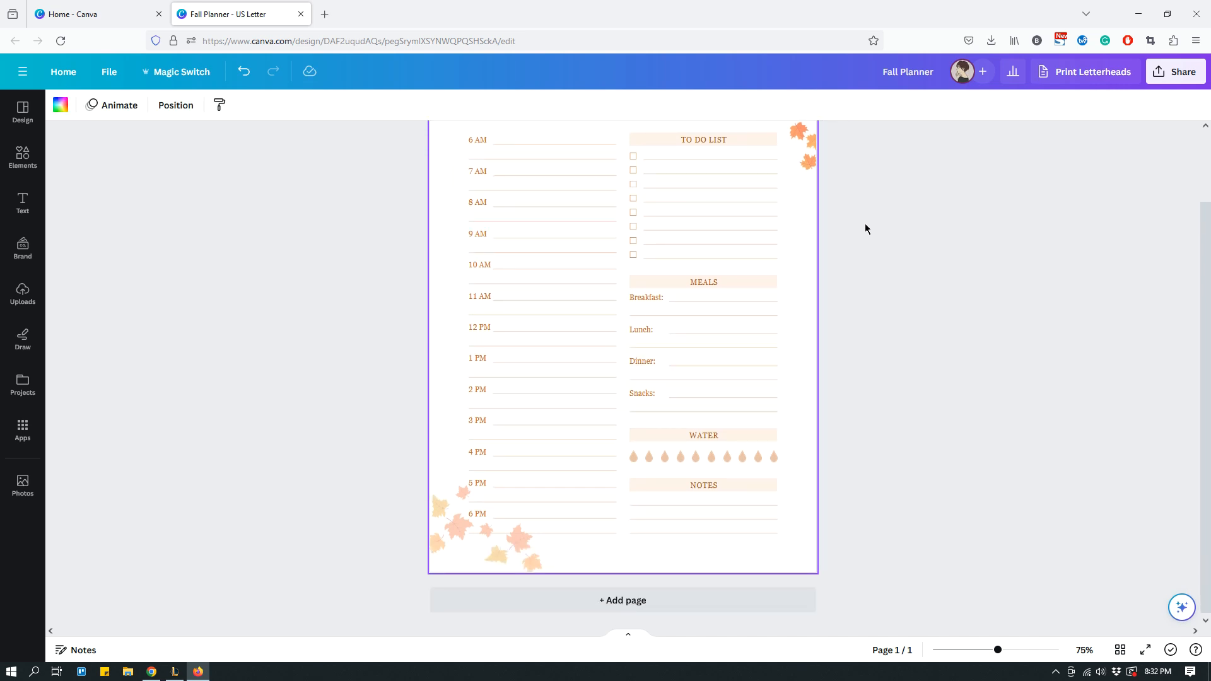
pyautogui.scroll(2, 894, 264)
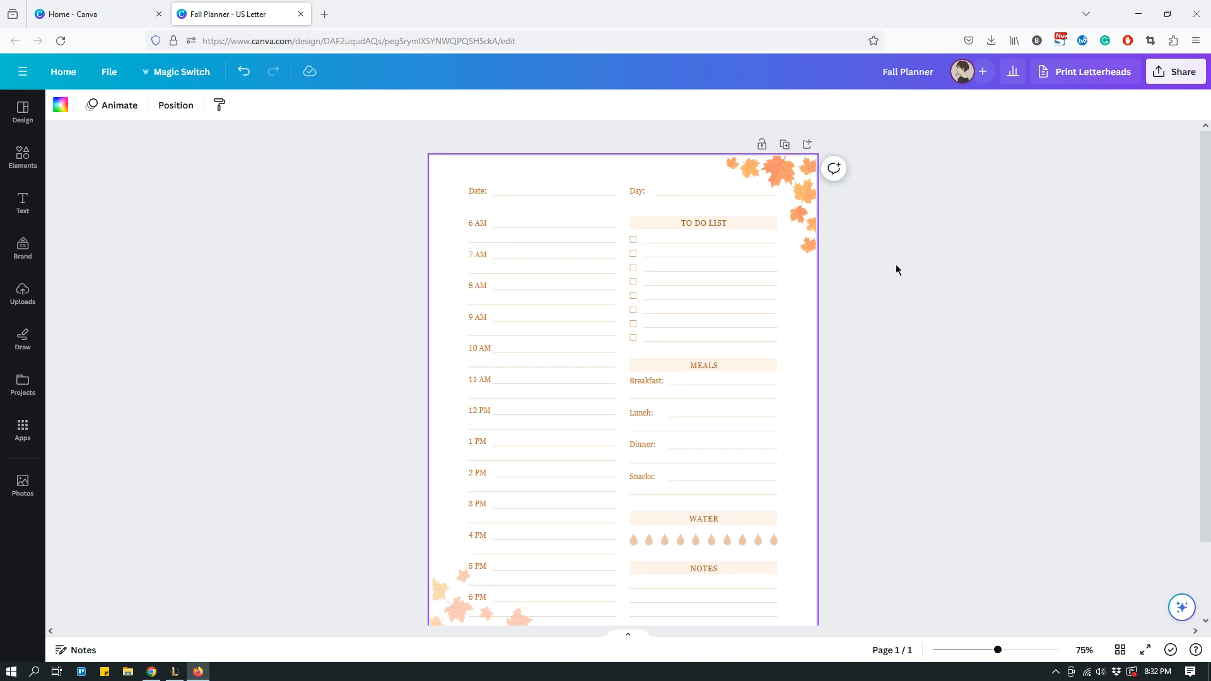
pyautogui.scroll(-2, 894, 274)
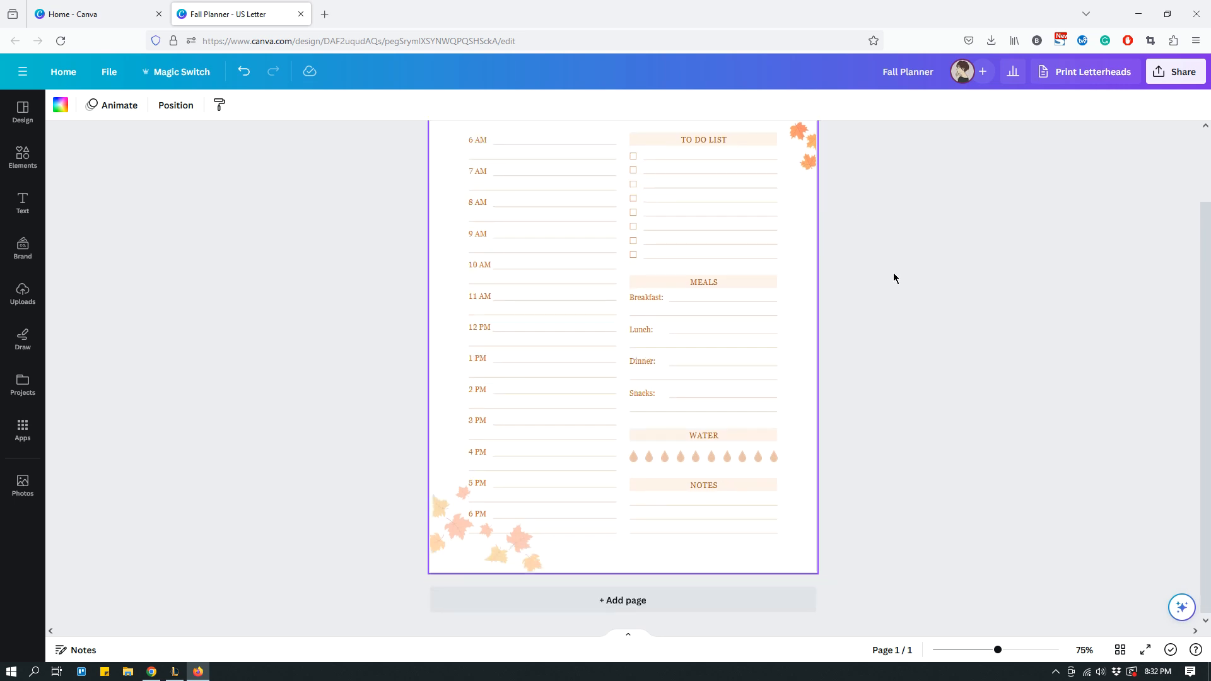
pyautogui.scroll(2, 893, 276)
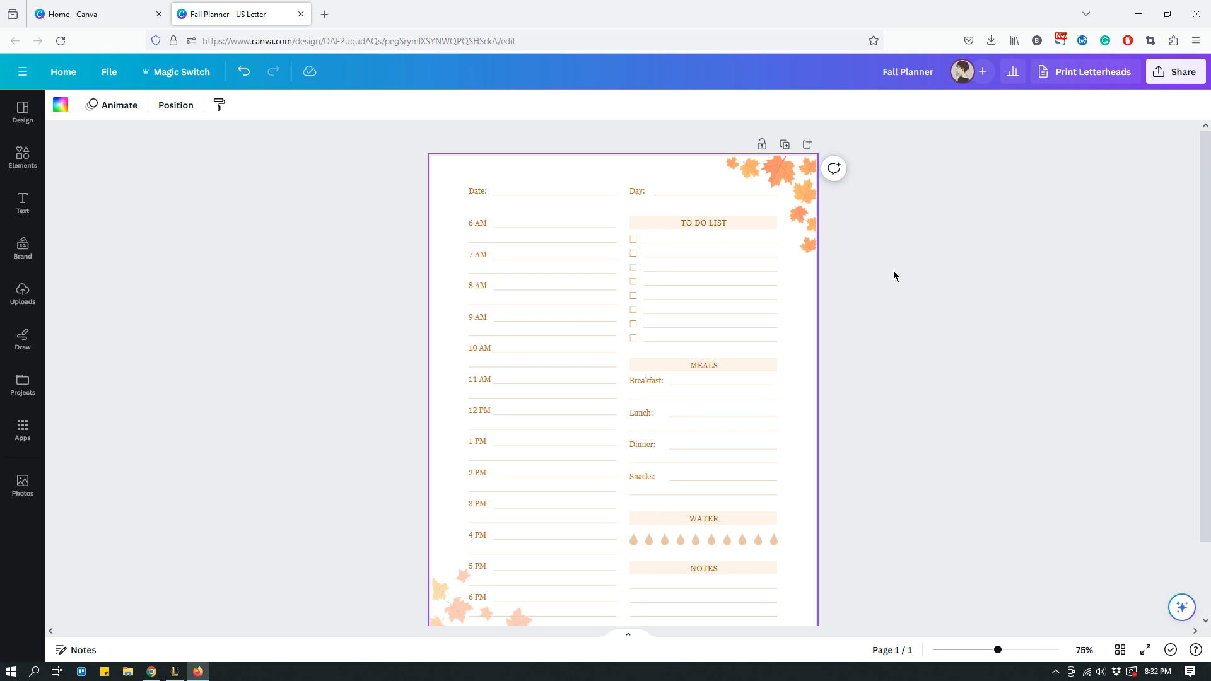
pyautogui.scroll(-1, 790, 264)
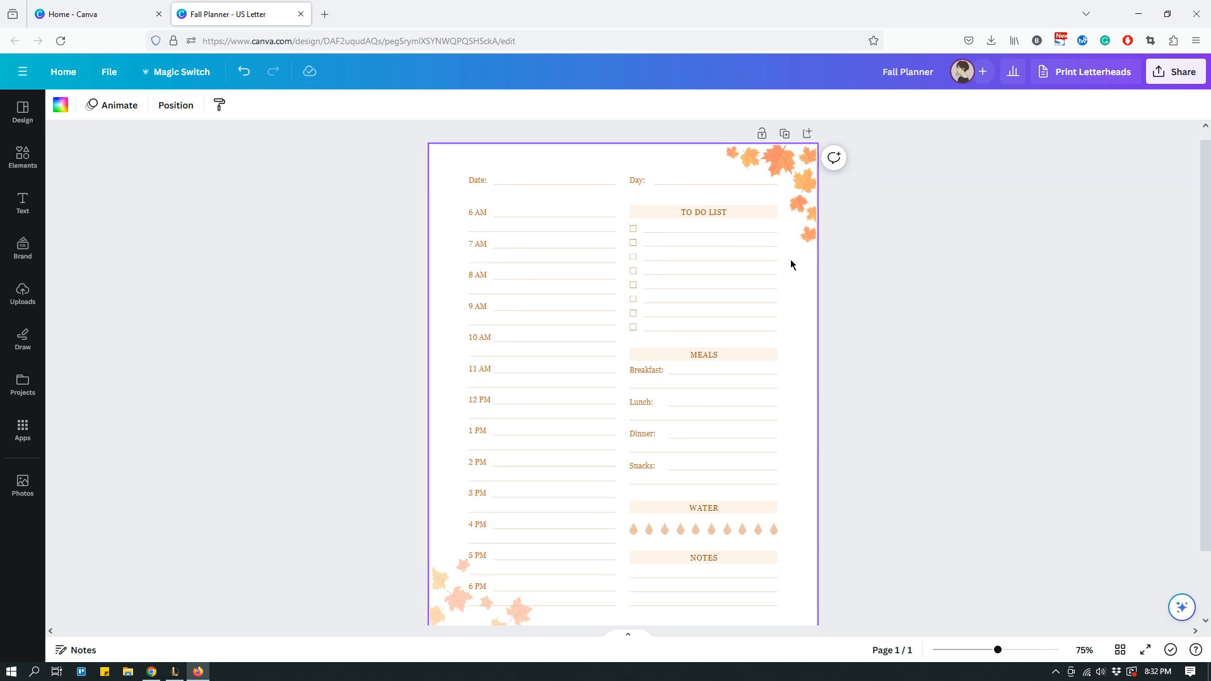
pyautogui.scroll(-2, 704, 341)
pyautogui.scroll(2, 836, 333)
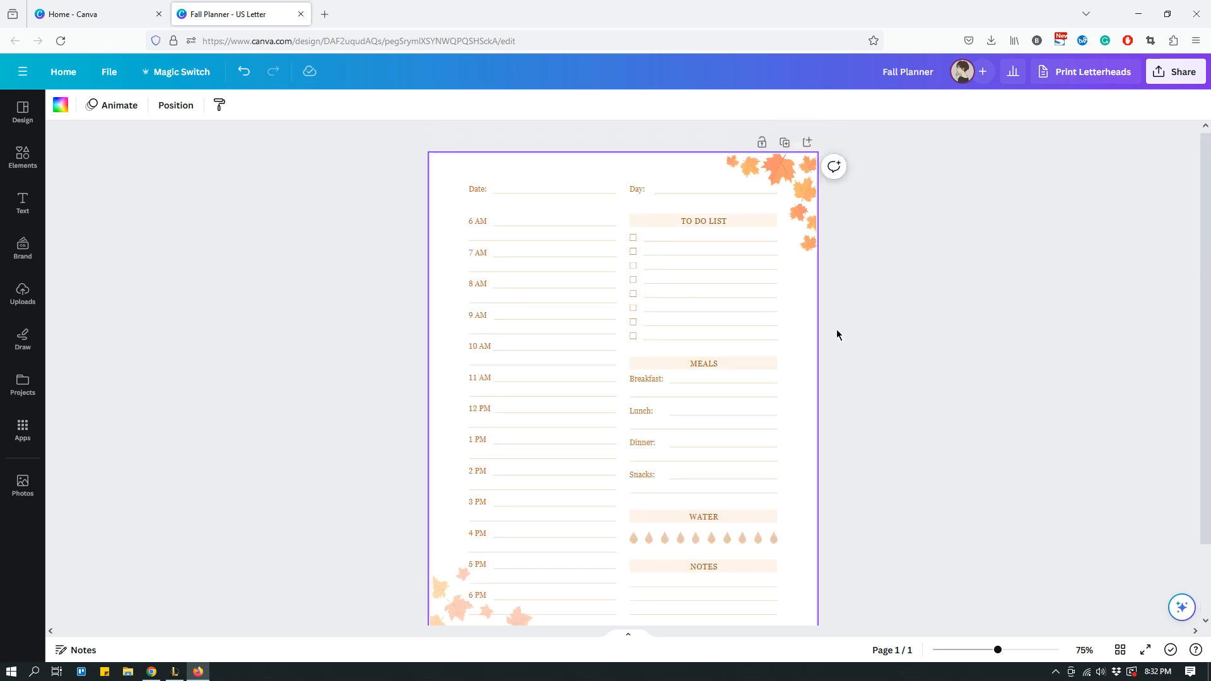
pyautogui.scroll(-3, 819, 323)
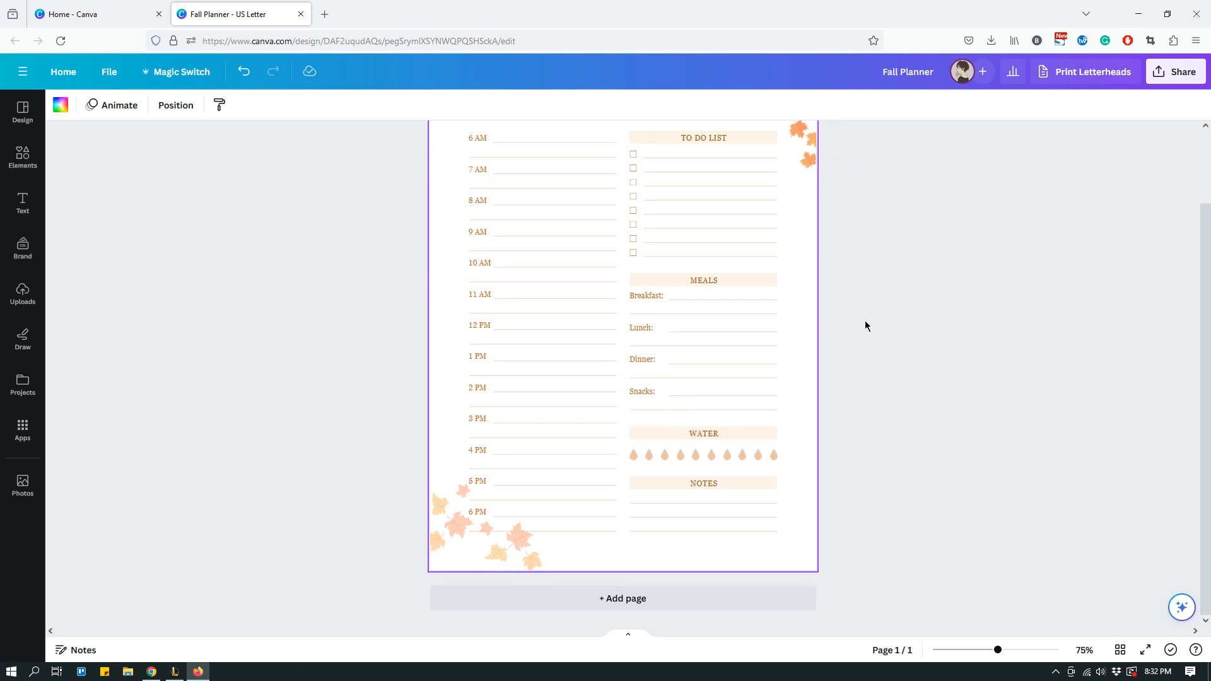
pyautogui.scroll(3, 866, 334)
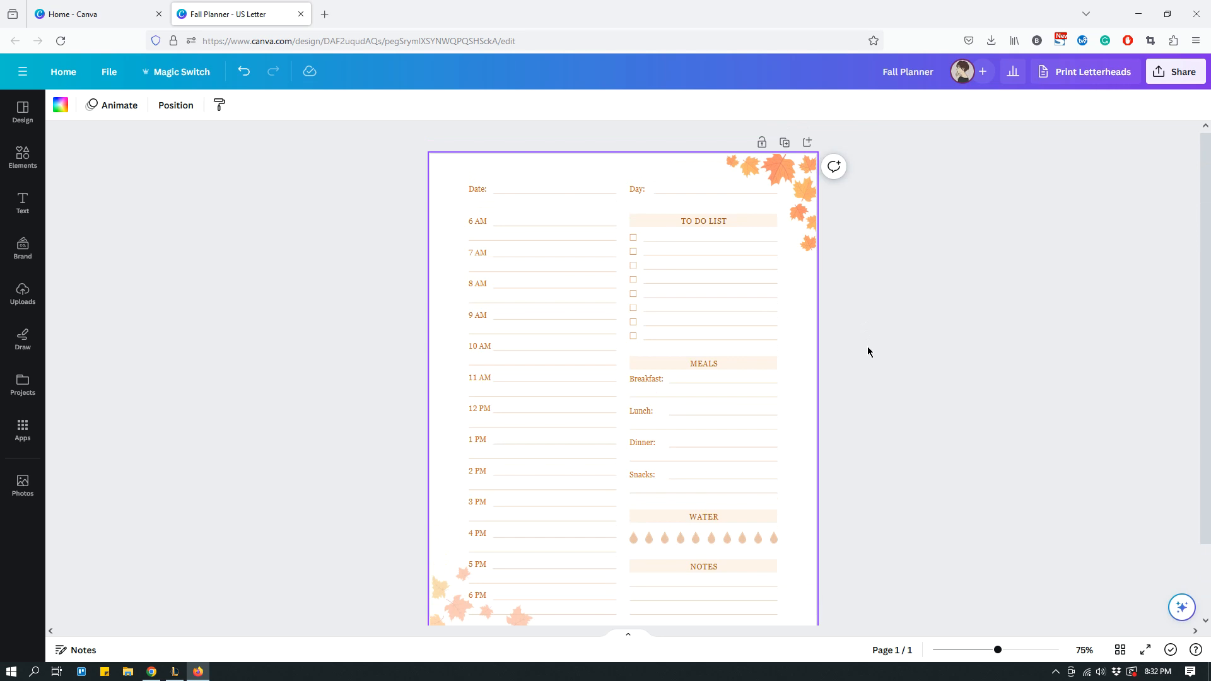
pyautogui.scroll(-3, 867, 335)
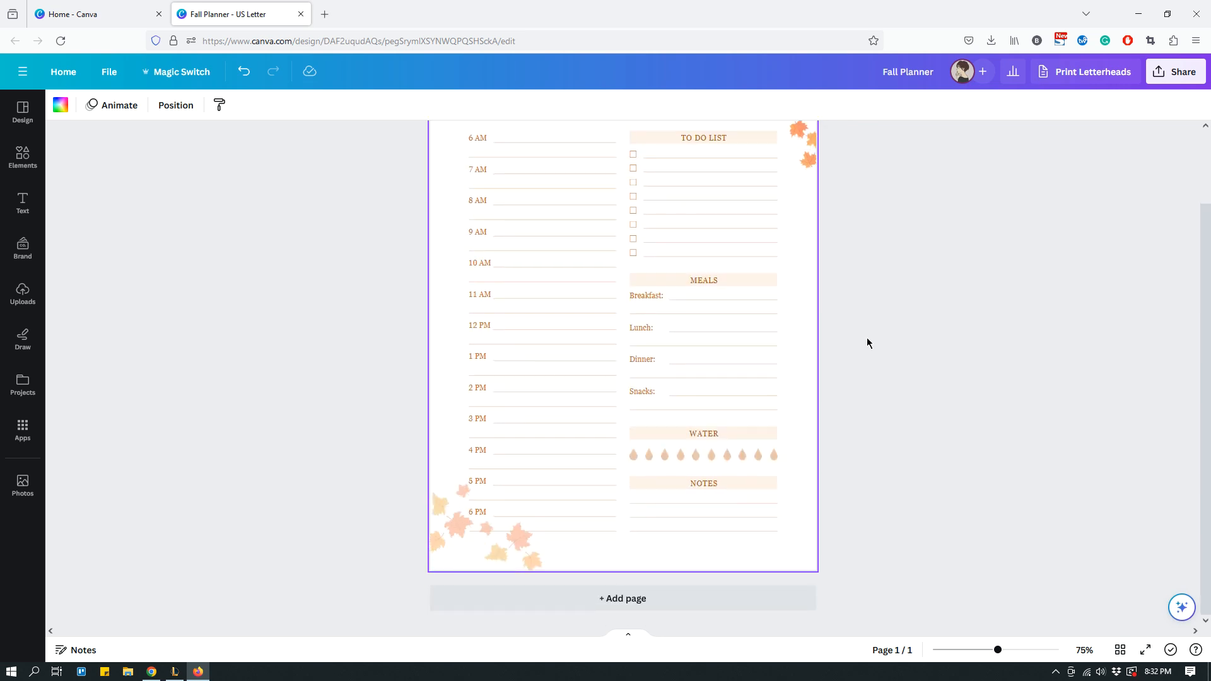
pyautogui.scroll(3, 866, 339)
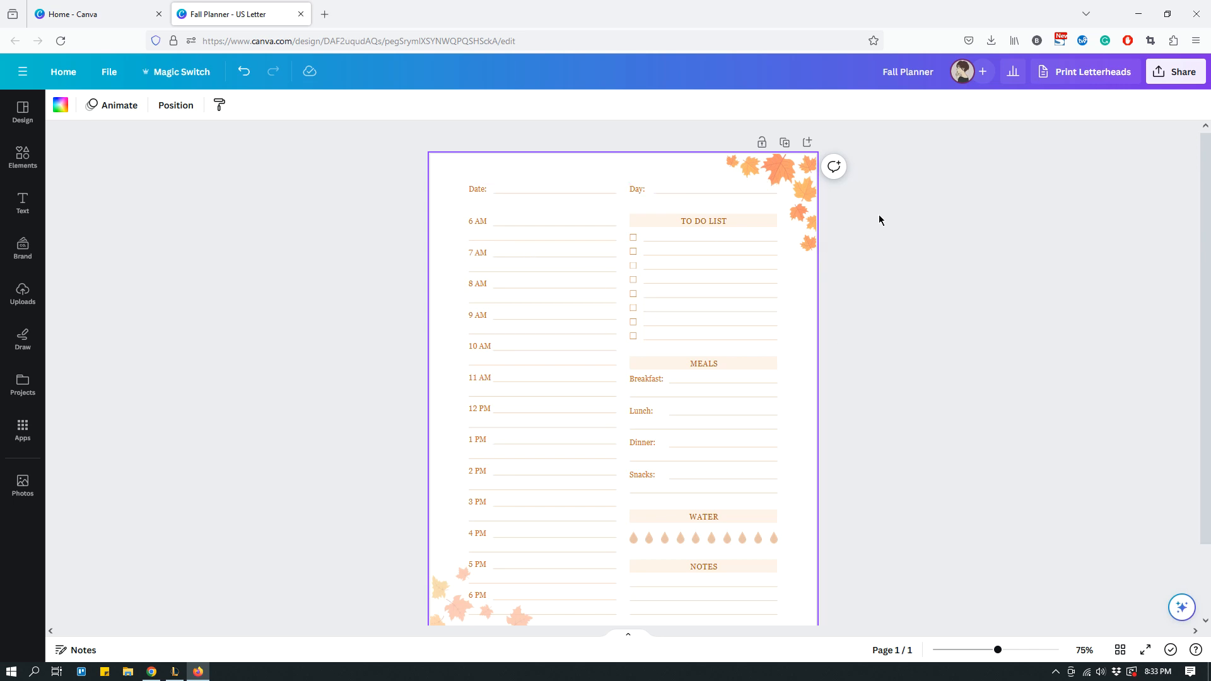
pyautogui.scroll(-1, 883, 239)
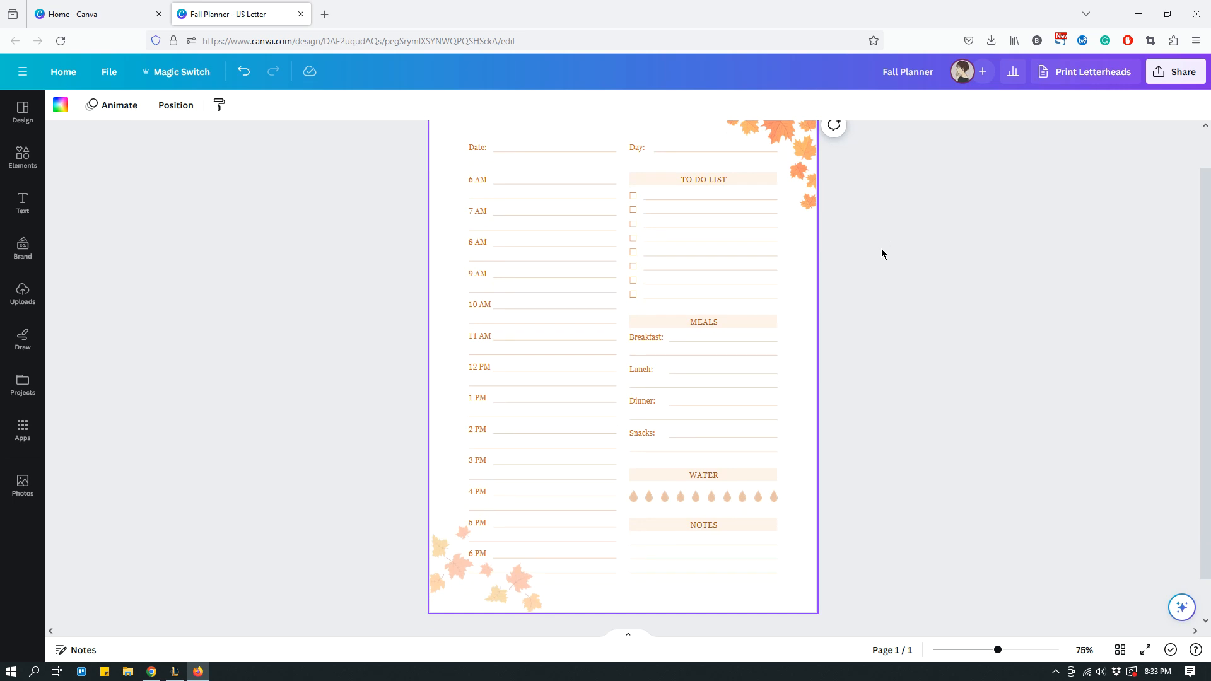
pyautogui.scroll(1, 881, 259)
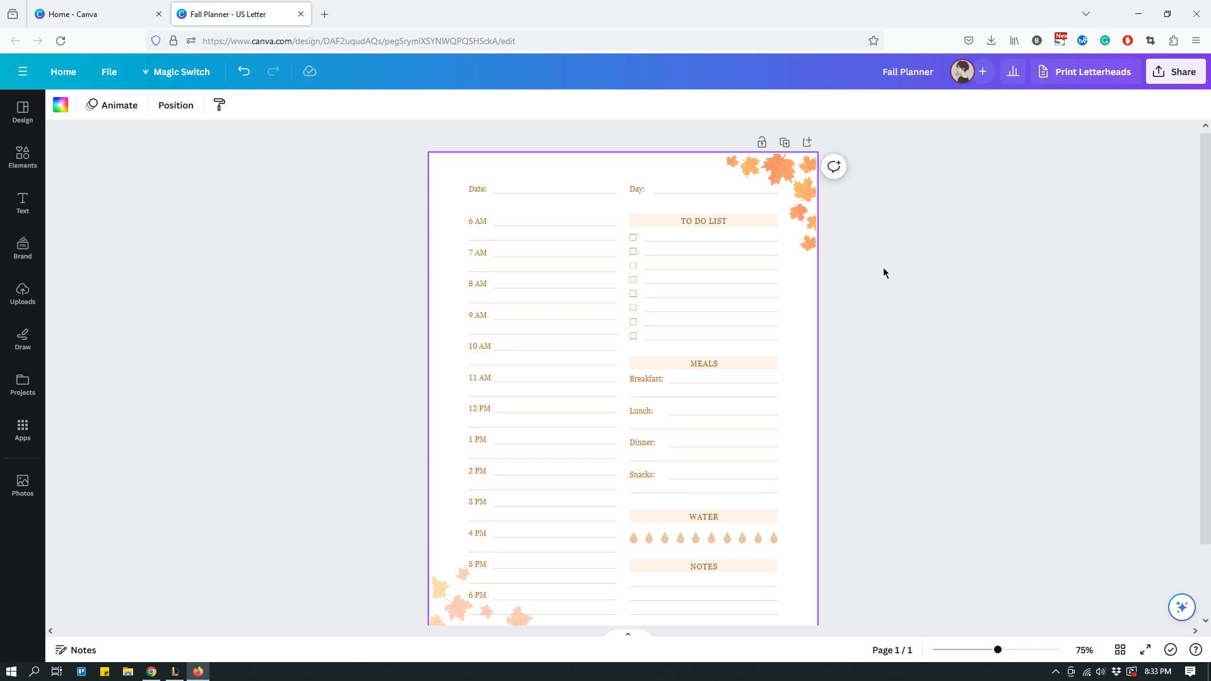
pyautogui.scroll(-1, 883, 263)
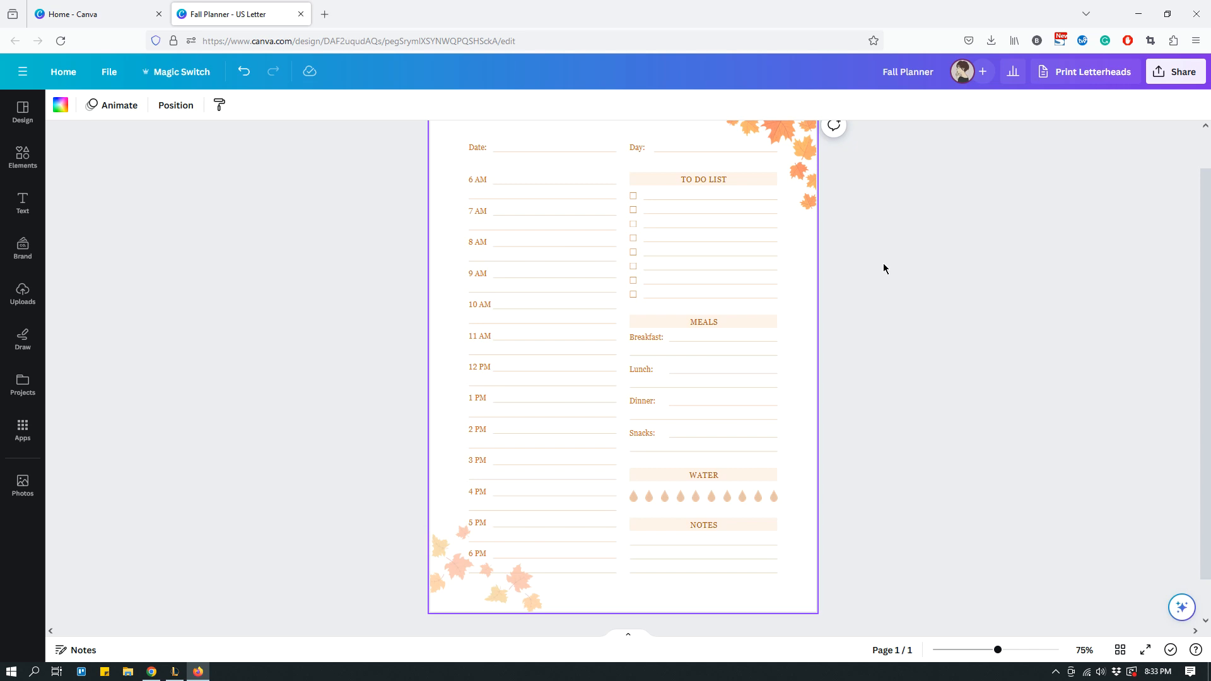
pyautogui.scroll(1, 883, 263)
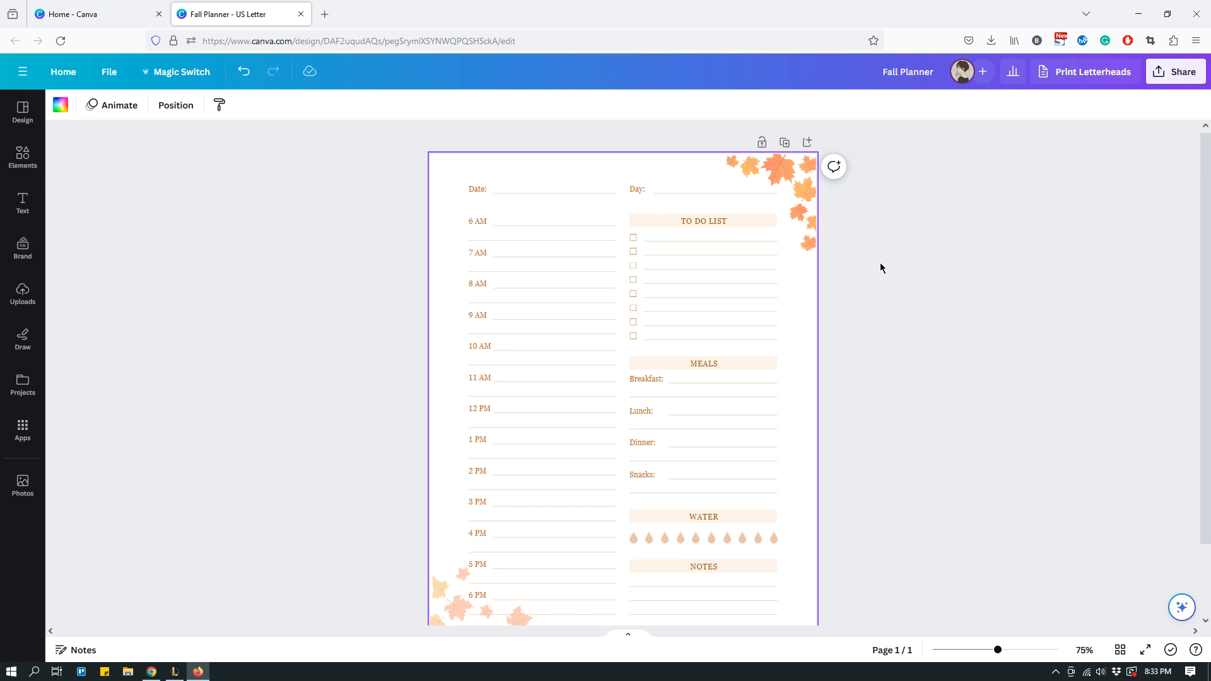
pyautogui.scroll(-1, 883, 268)
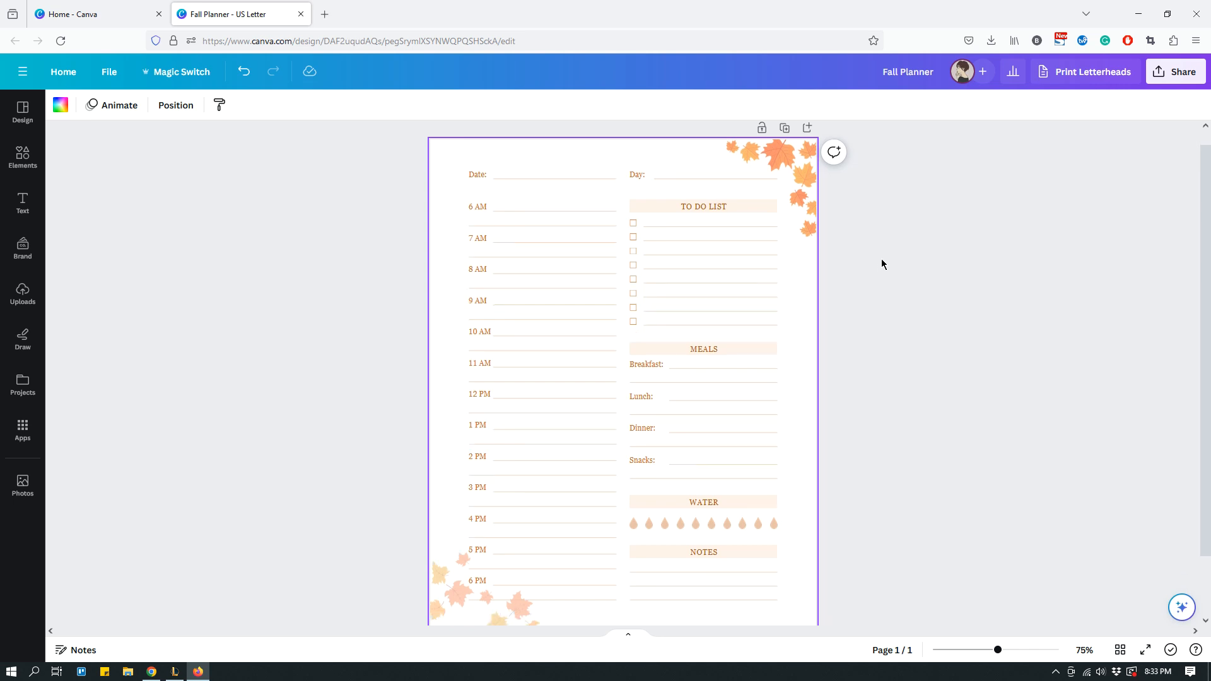
pyautogui.scroll(1, 885, 265)
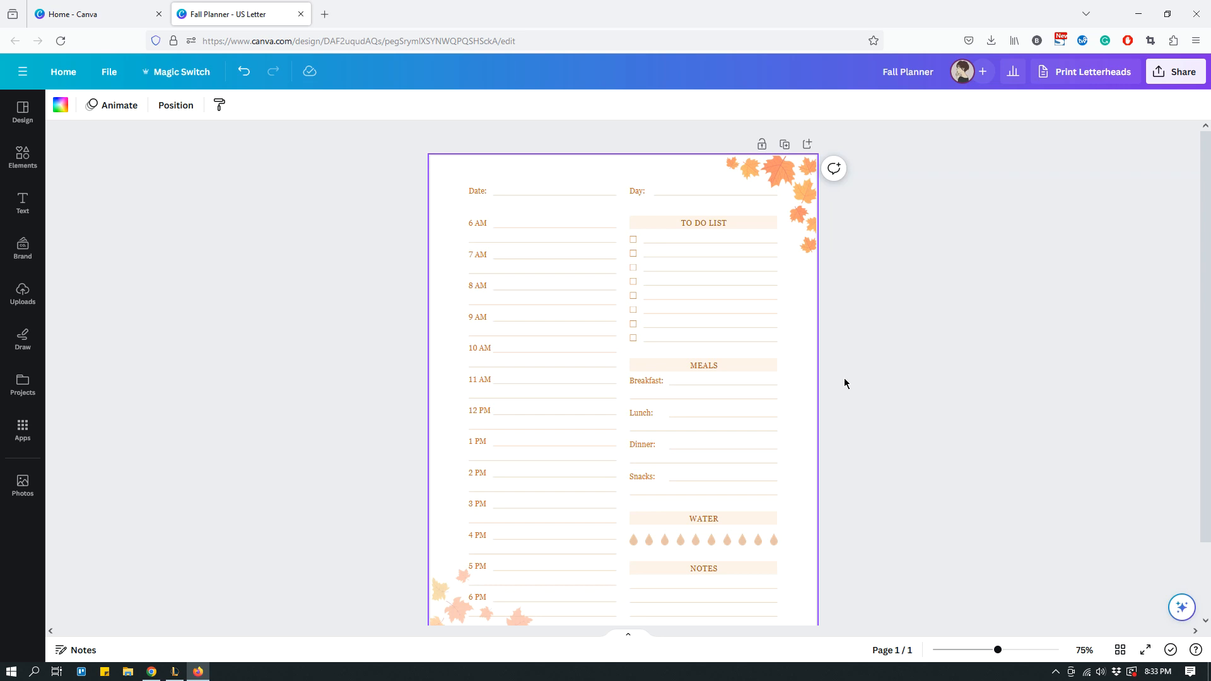
pyautogui.scroll(-2, 812, 369)
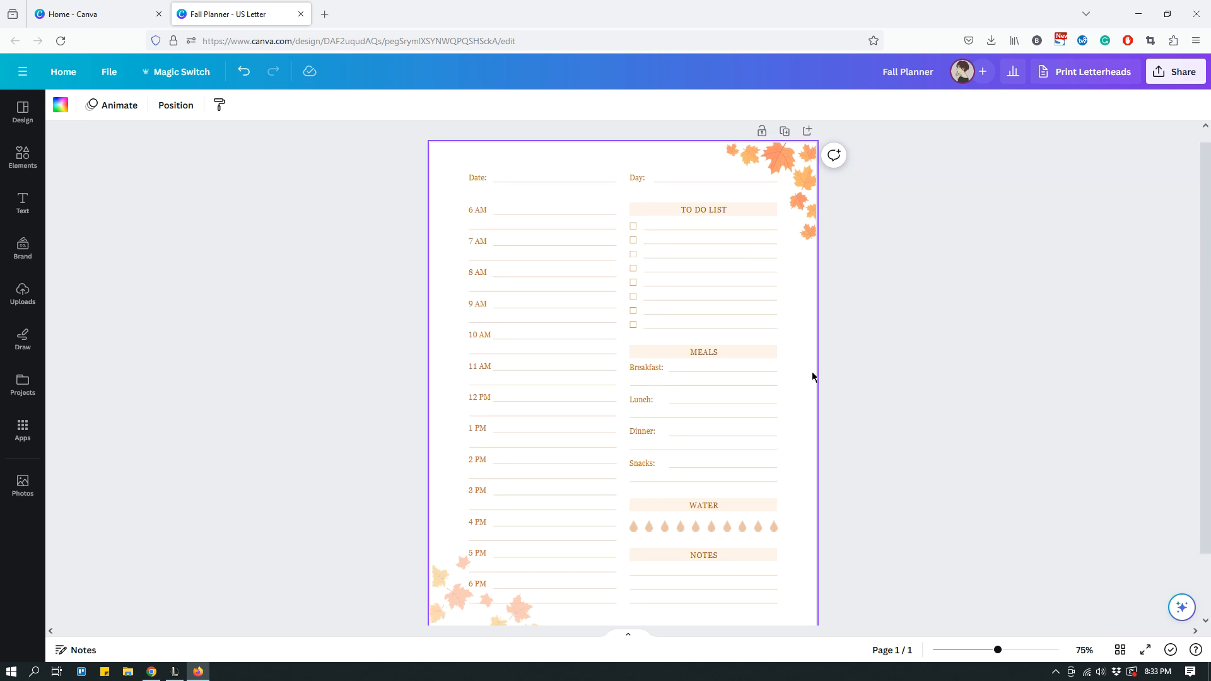
pyautogui.scroll(2, 812, 372)
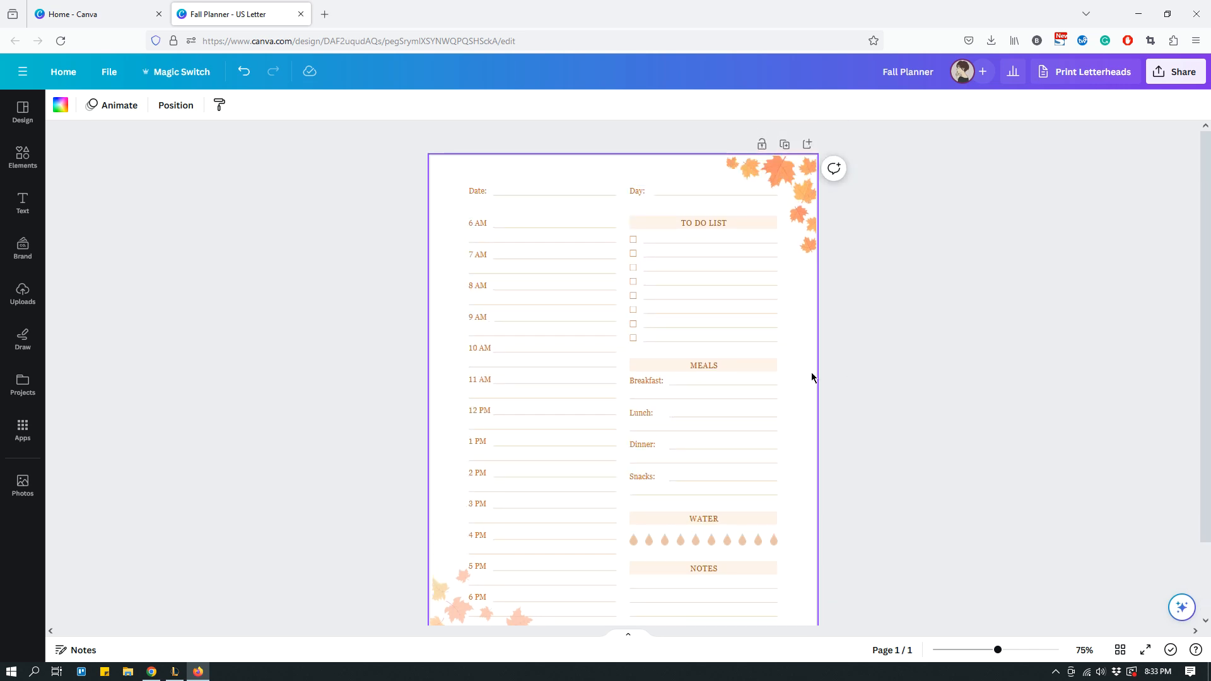
pyautogui.scroll(-1, 811, 369)
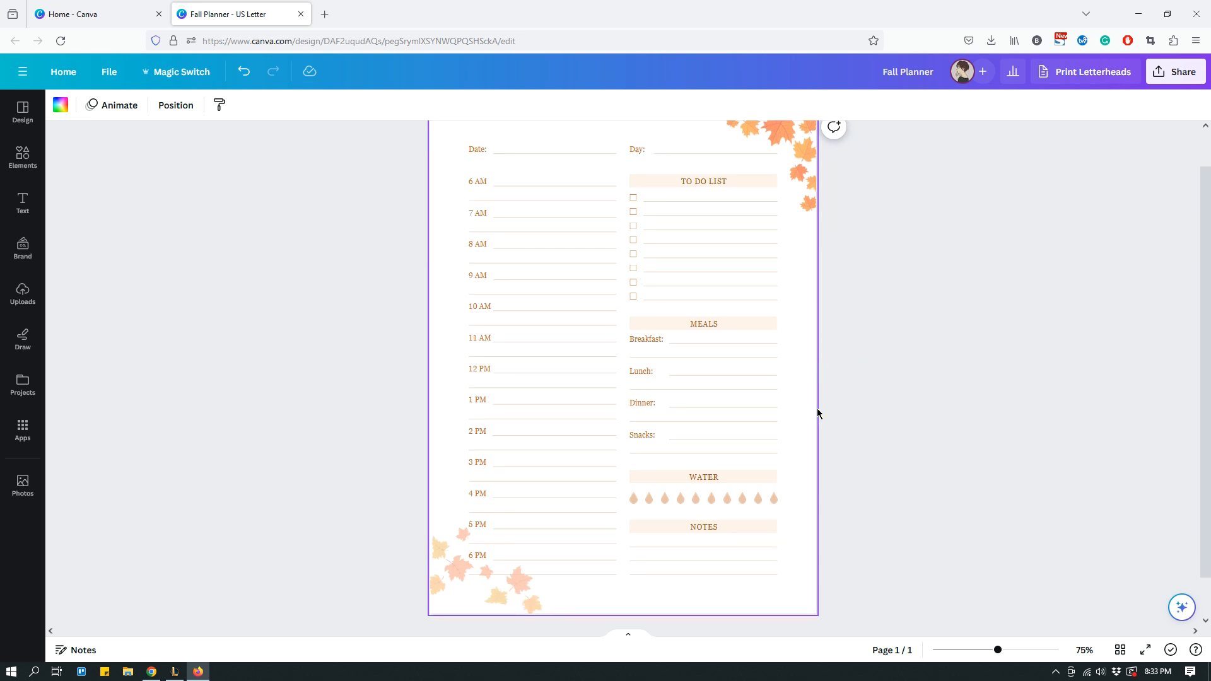
pyautogui.scroll(1, 818, 409)
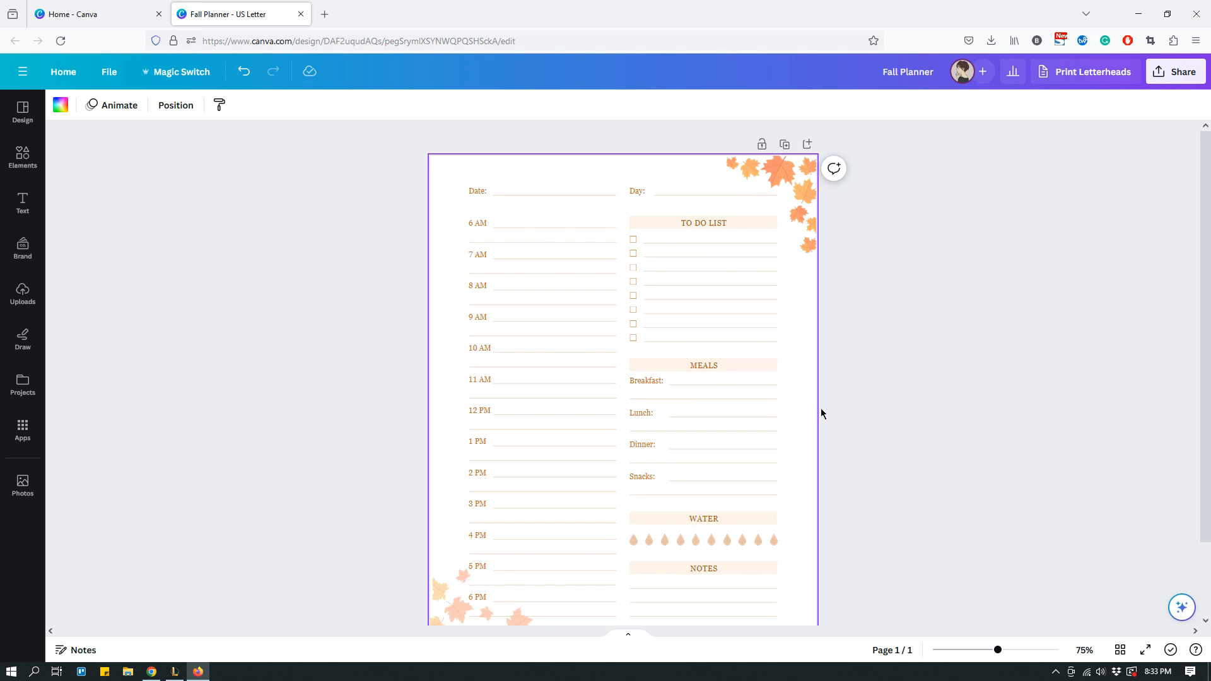
pyautogui.scroll(-2, 824, 409)
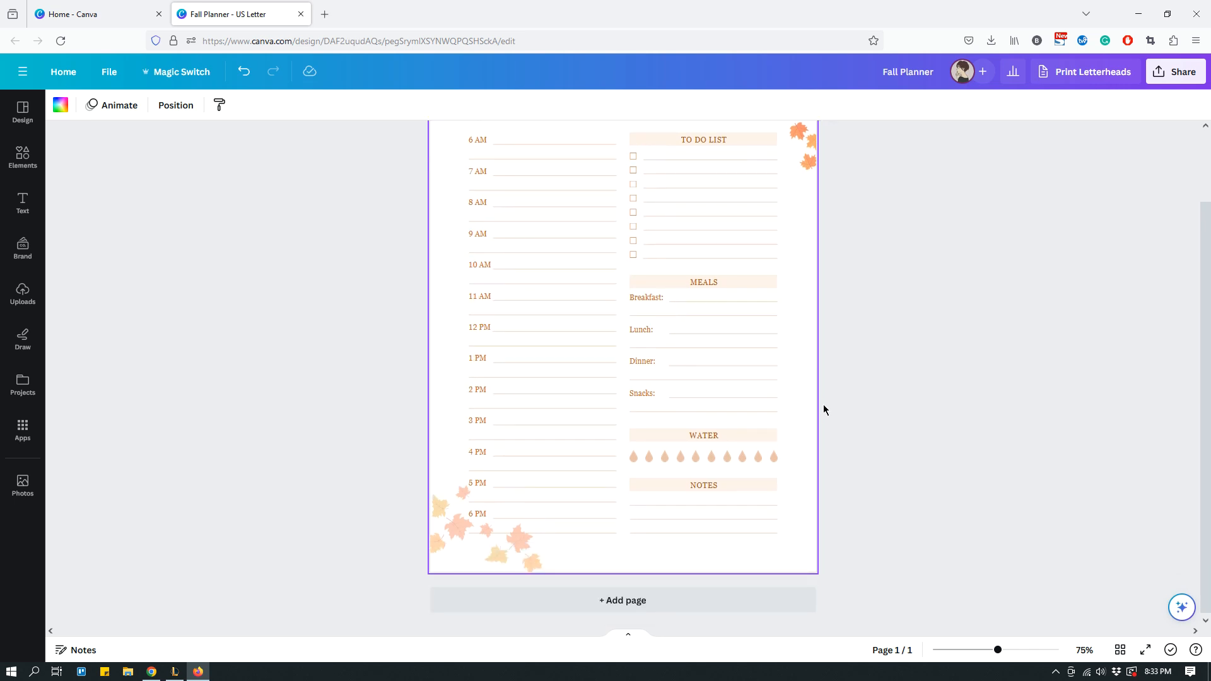
pyautogui.scroll(2, 823, 410)
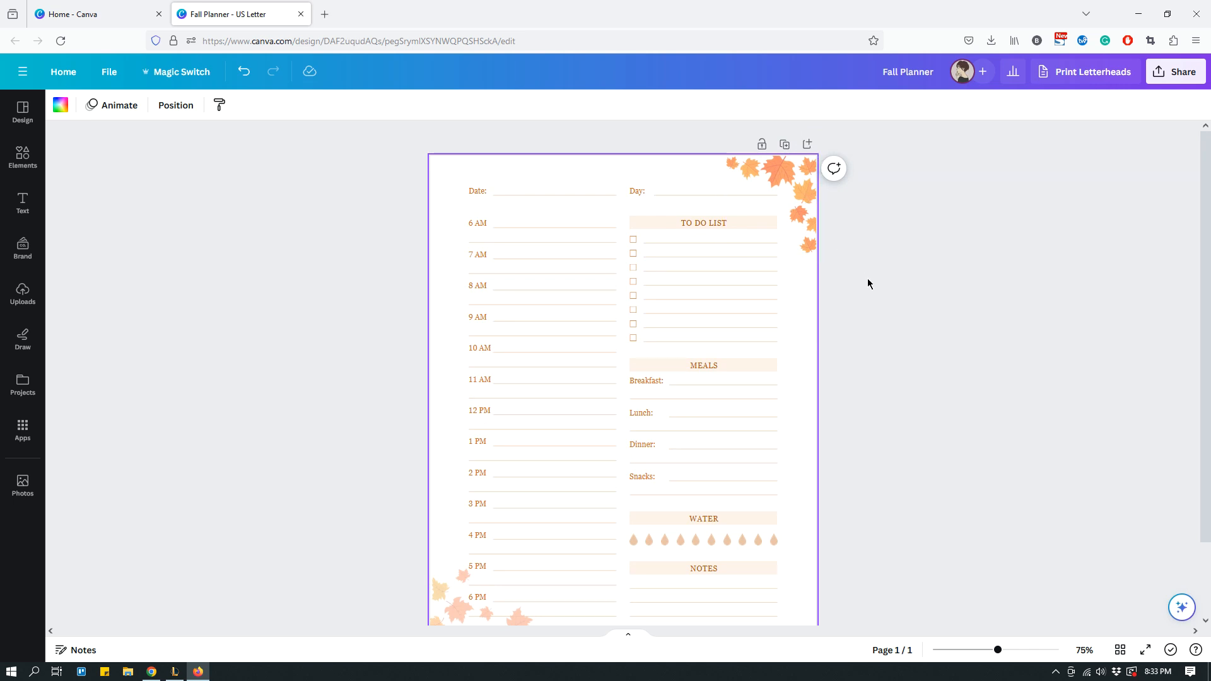
# Inspect the maple leaf graphics in the planner page's upper-right and lower-left corners.
pyautogui.click(808, 204)
pyautogui.scroll(-1, 877, 219)
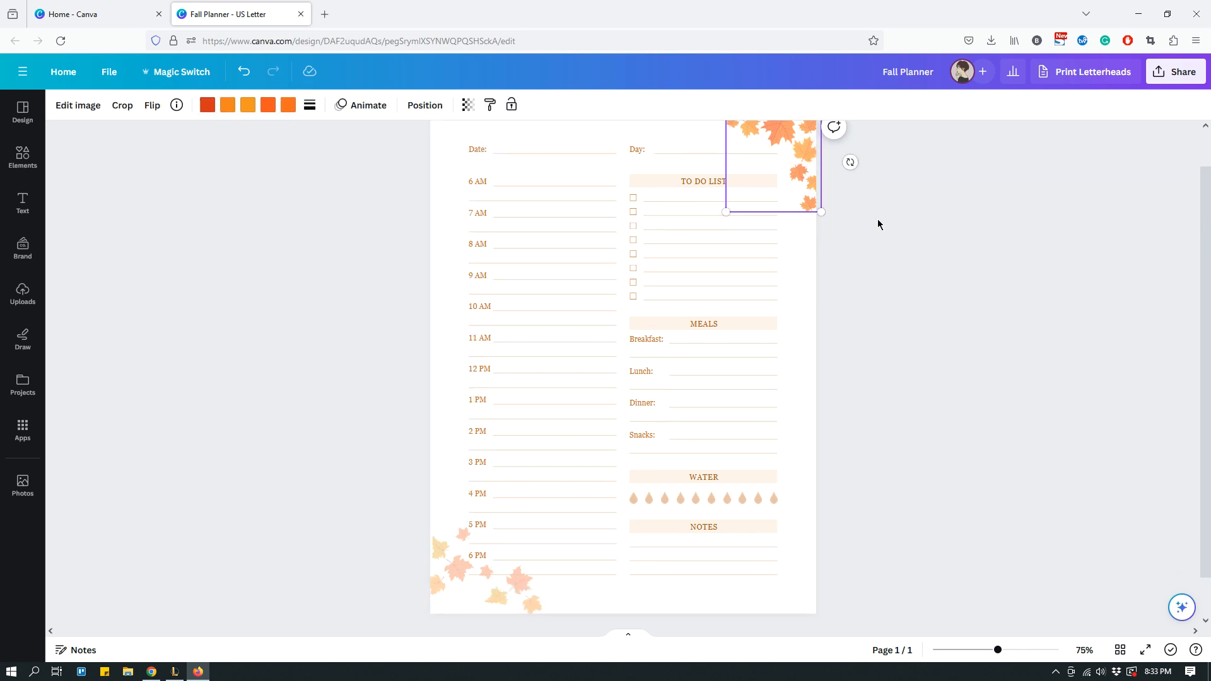
pyautogui.click(459, 587)
pyautogui.scroll(1, 884, 329)
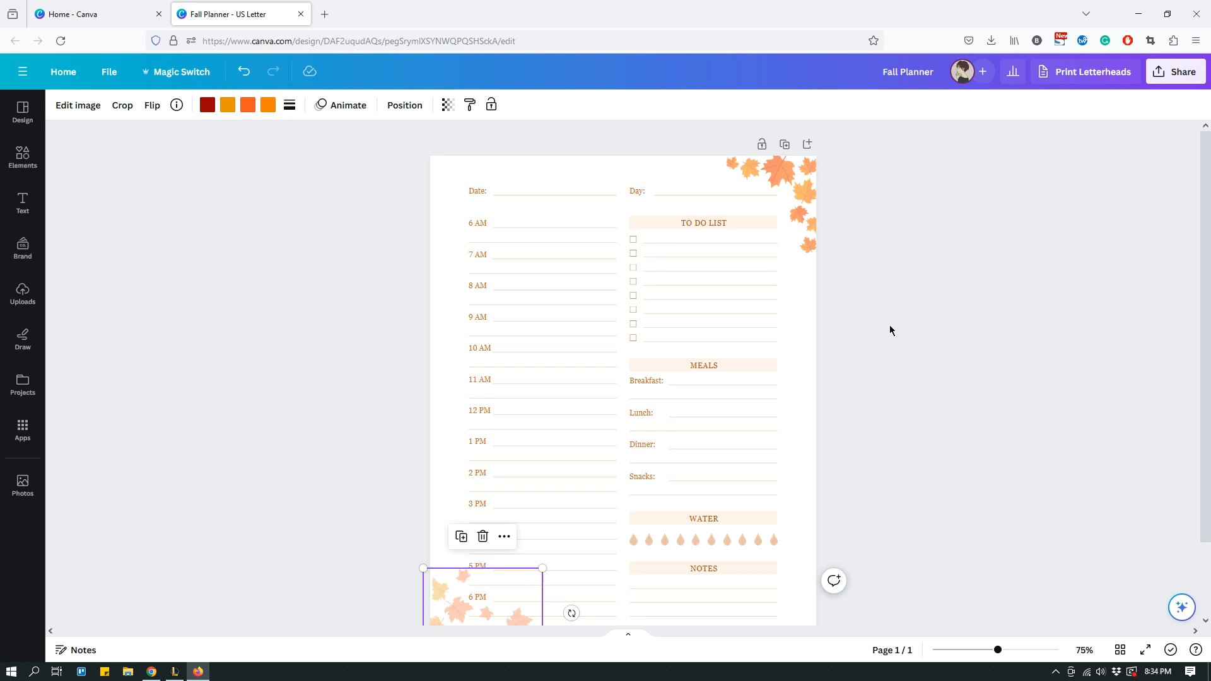
pyautogui.scroll(-2, 887, 328)
pyautogui.scroll(2, 897, 328)
# Create a new blank design in the Letter (US Letter) format from the Canva home page.
pyautogui.click(109, 19)
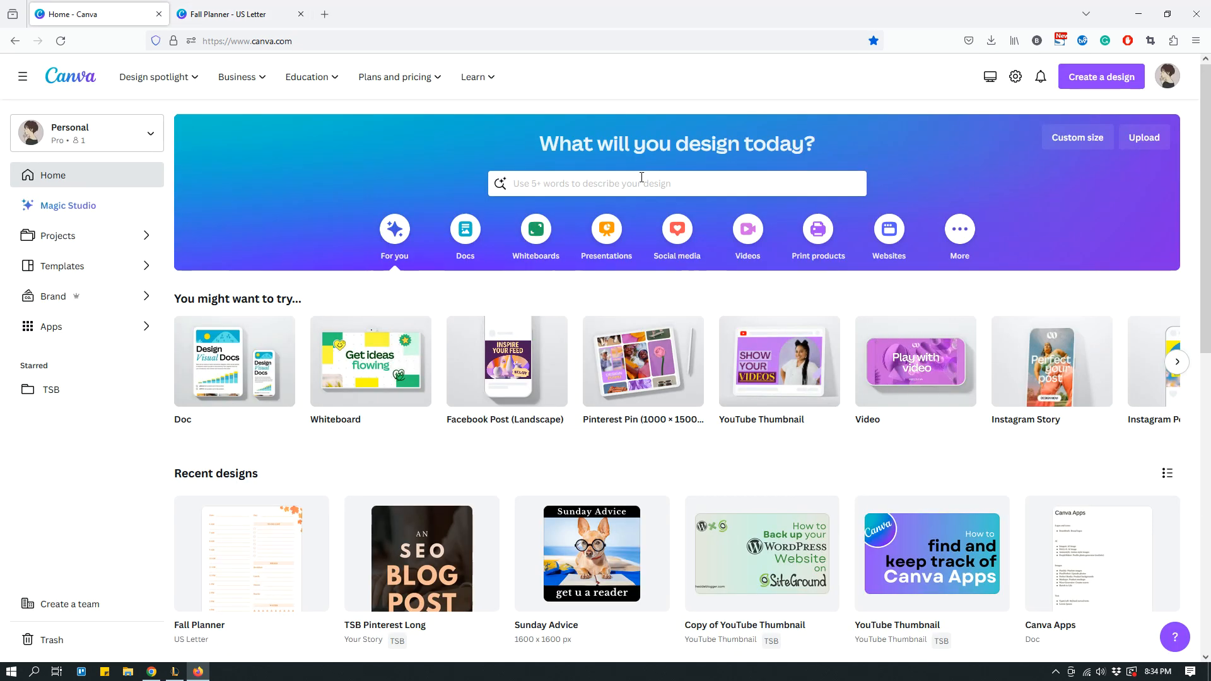
pyautogui.click(1099, 84)
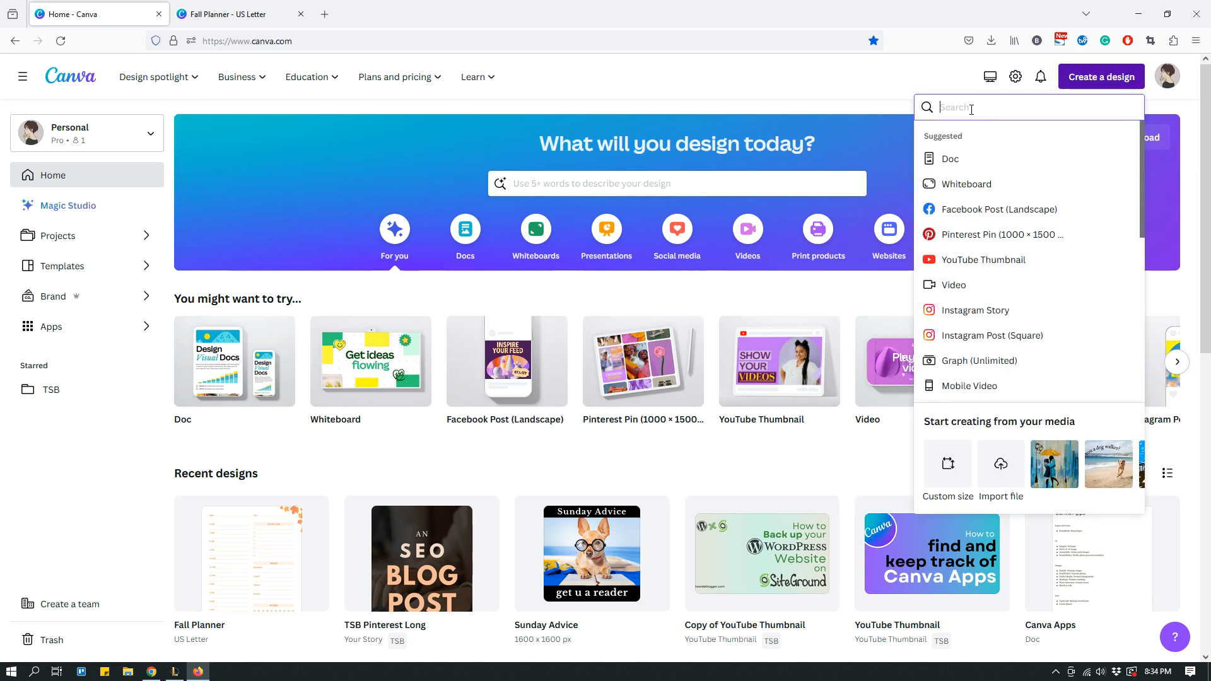
pyautogui.write('letter')
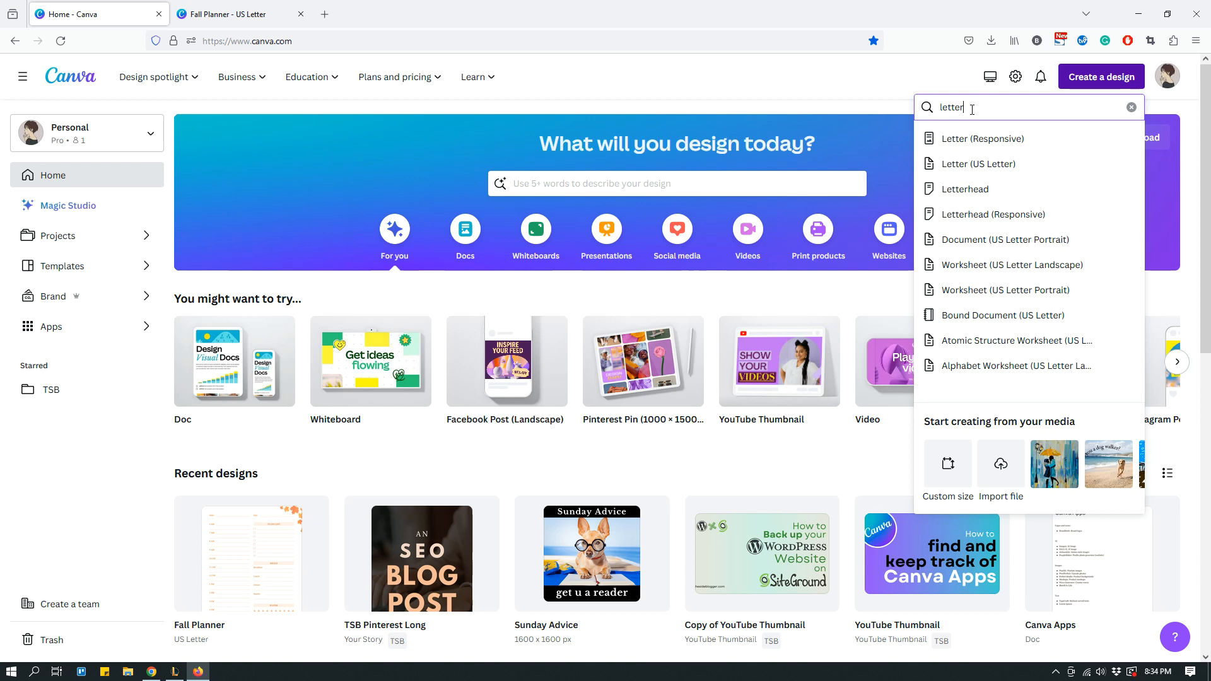
pyautogui.click(1005, 165)
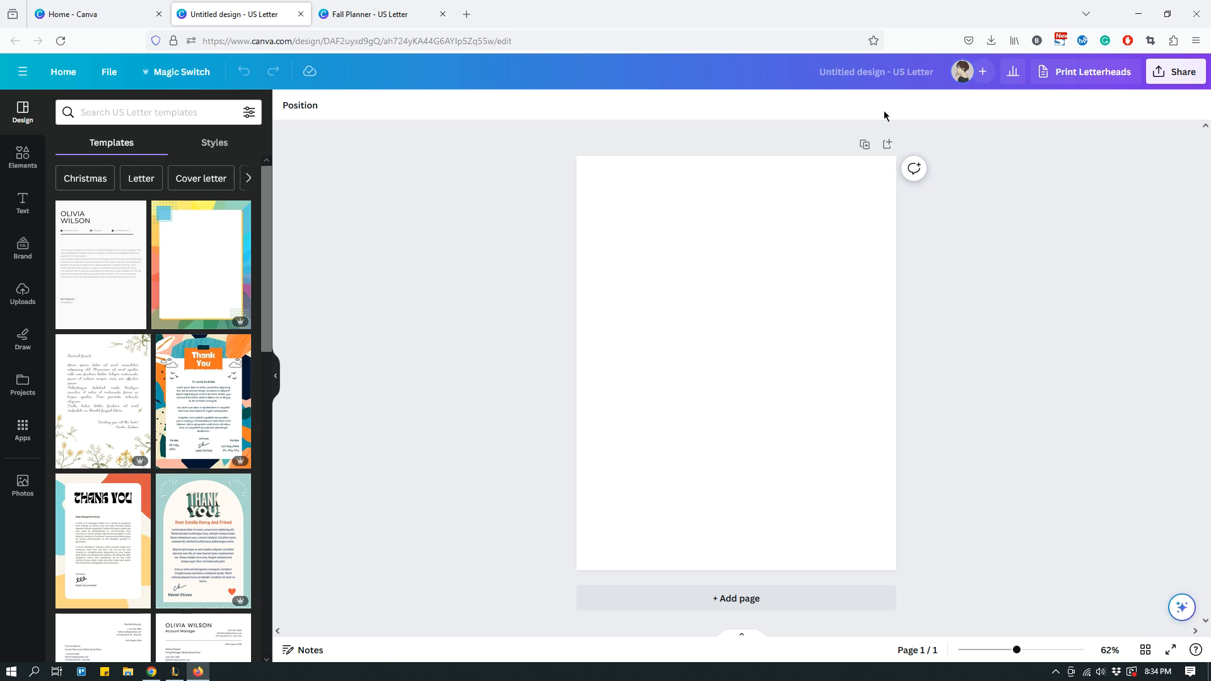
# Name the new design "Winter Planner".
pyautogui.click(870, 73)
pyautogui.write('Wi')
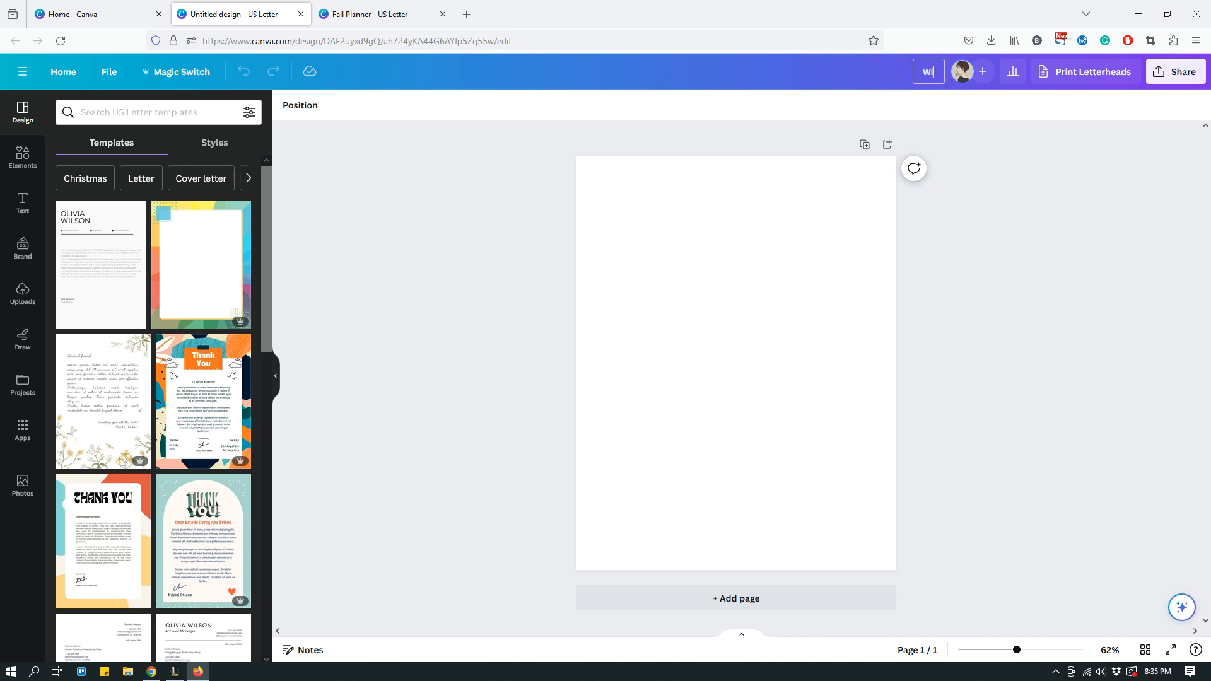
pyautogui.write('nter Planner')
pyautogui.click(997, 242)
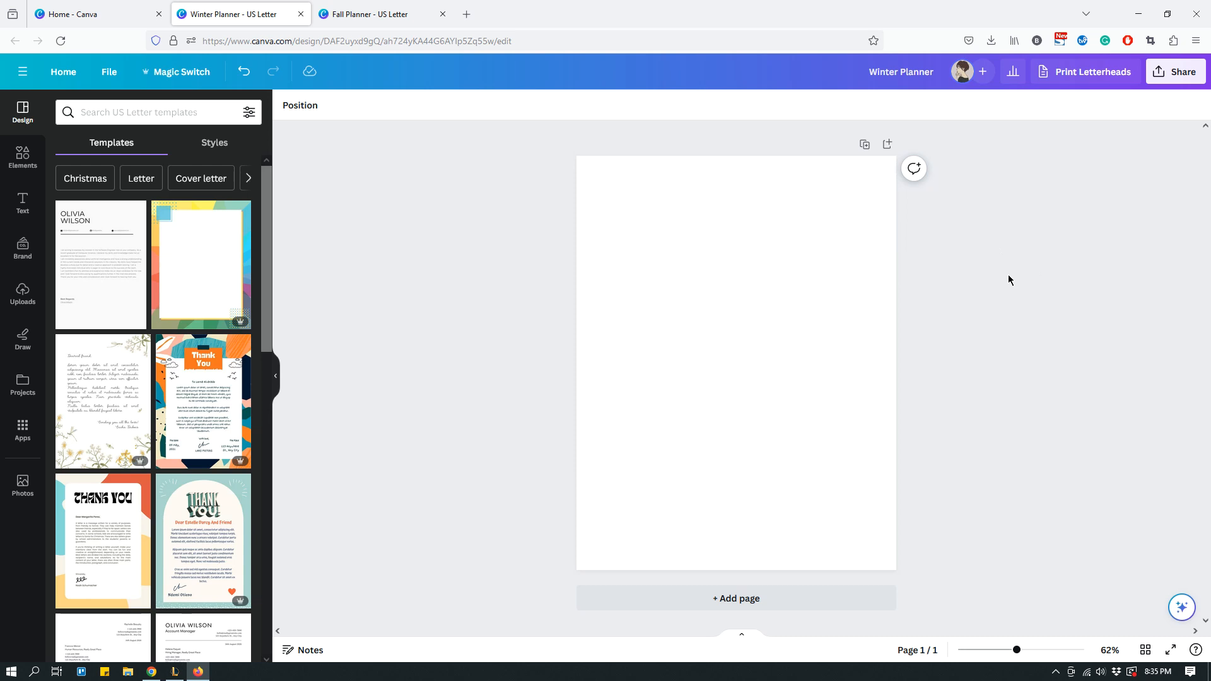
pyautogui.click(831, 317)
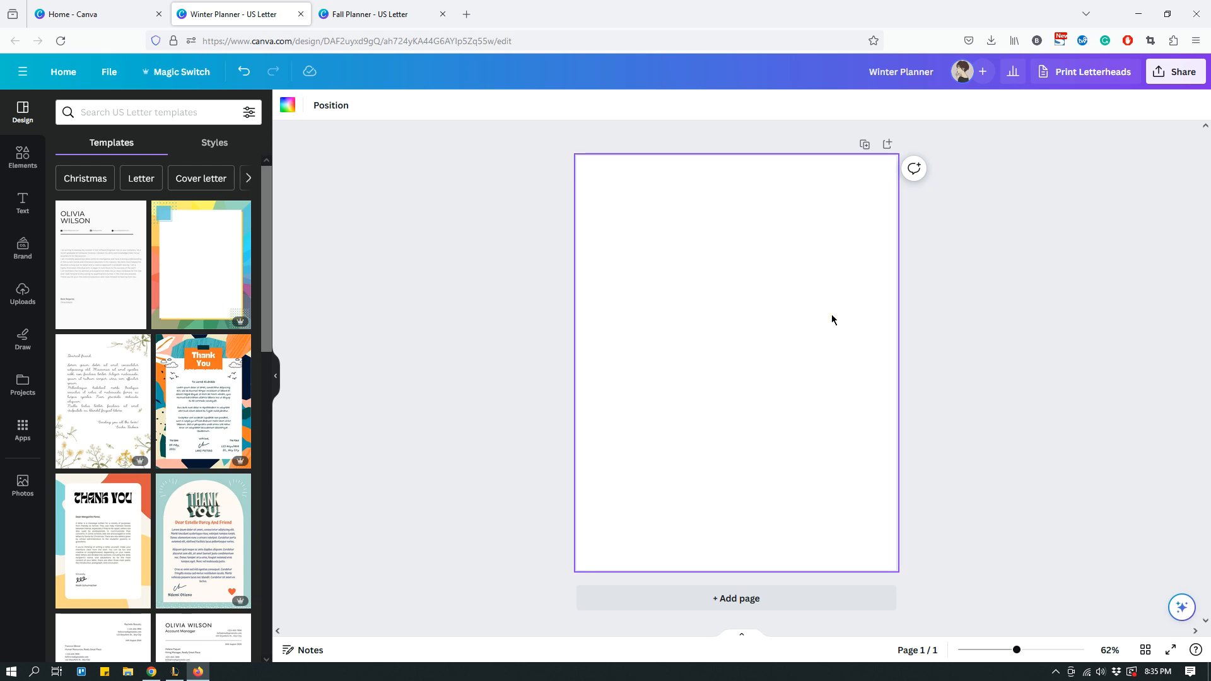
# Review the layout of the finished Fall Planner page in its own browser tab as a reference.
pyautogui.click(382, 20)
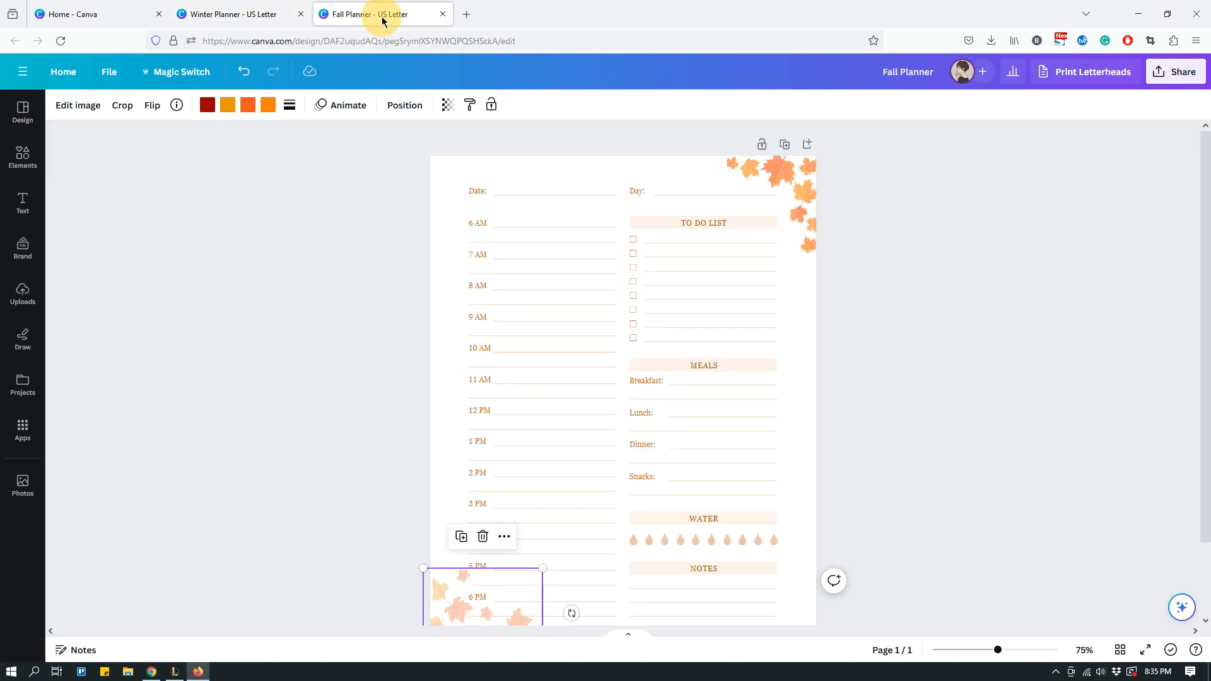
pyautogui.click(565, 166)
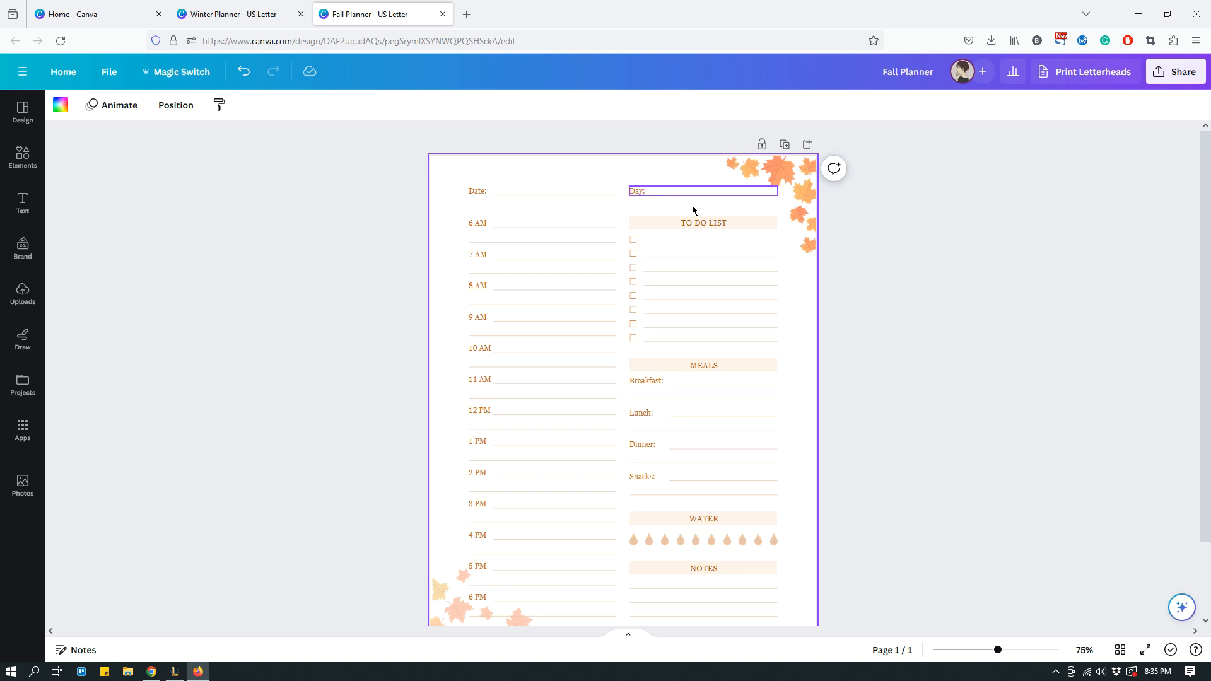
pyautogui.scroll(-2, 942, 229)
pyautogui.scroll(2, 800, 375)
# Return to the Winter Planner design, add a plain straight line and move it slightly above the page's middle.
pyautogui.click(229, 14)
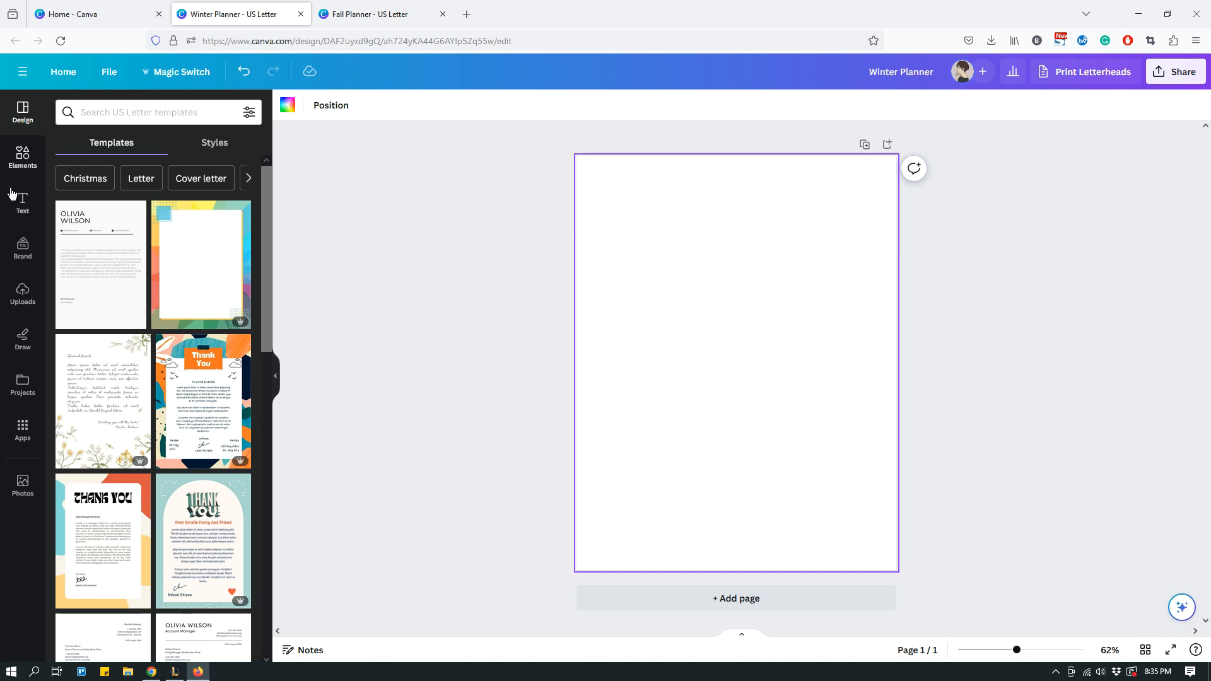
pyautogui.click(24, 158)
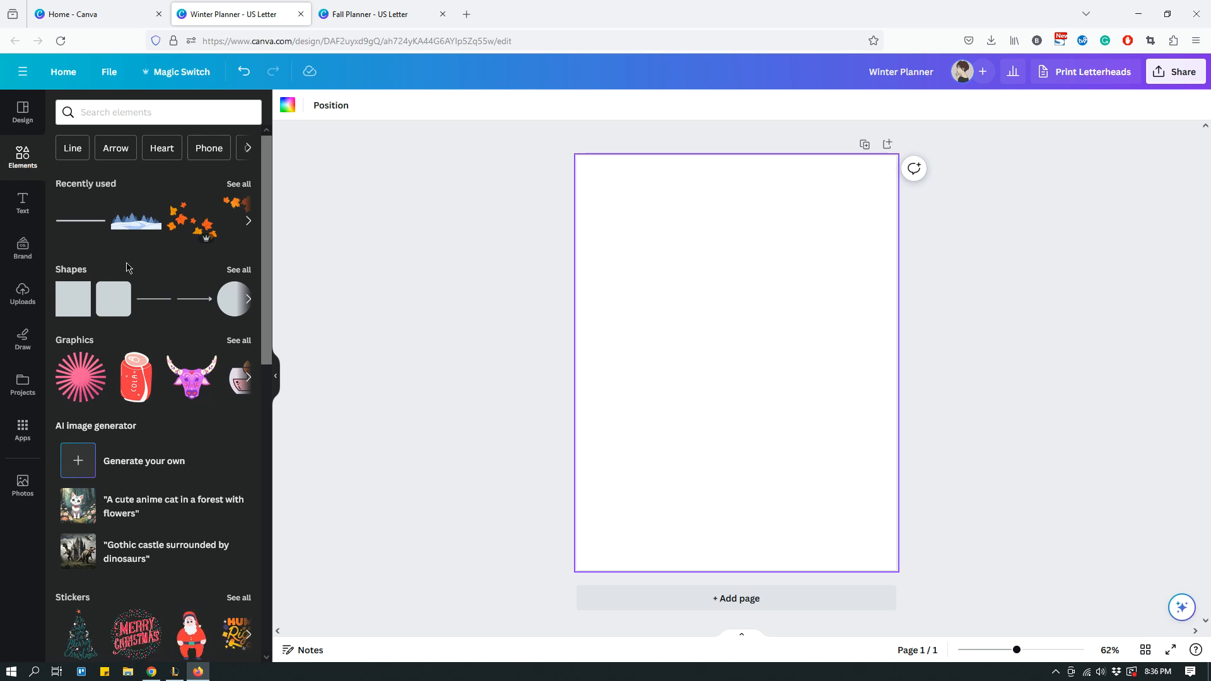
pyautogui.click(238, 269)
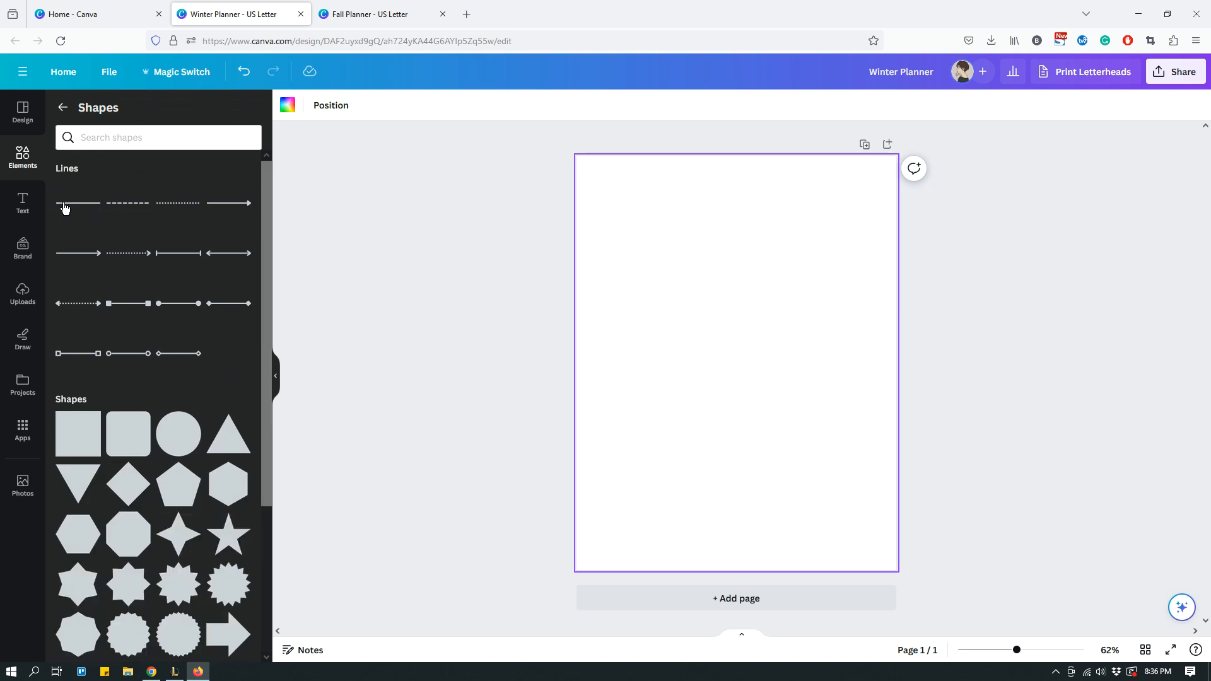
pyautogui.click(66, 203)
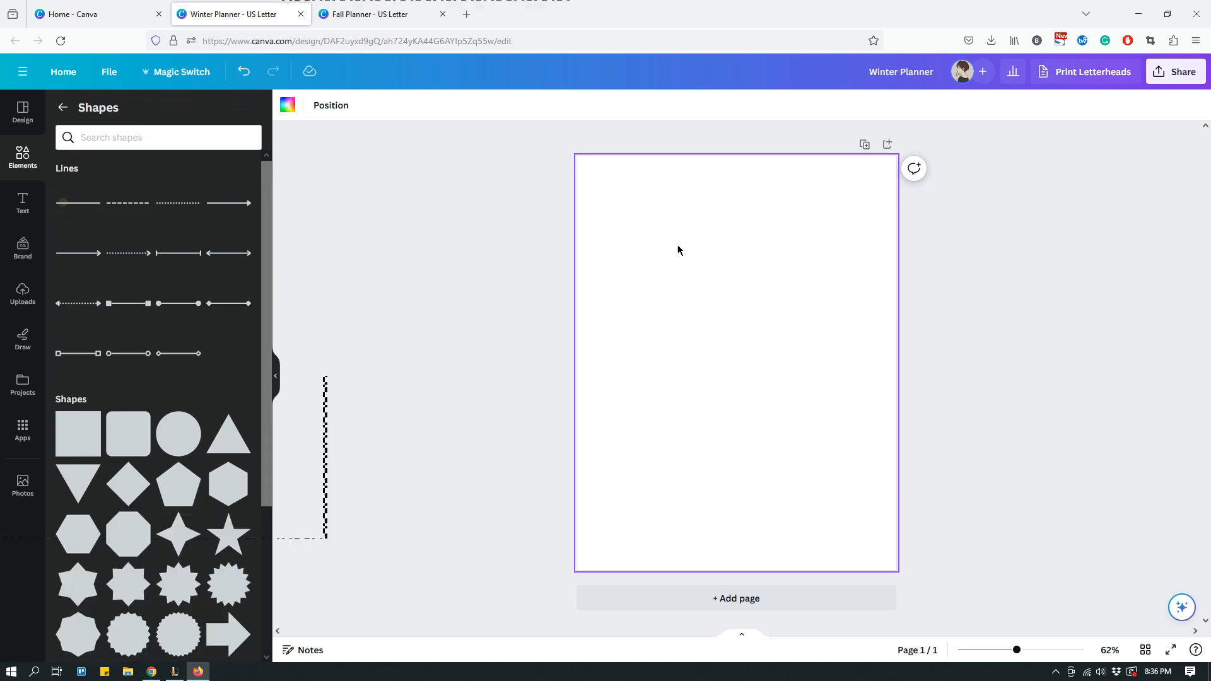
pyautogui.click(831, 328)
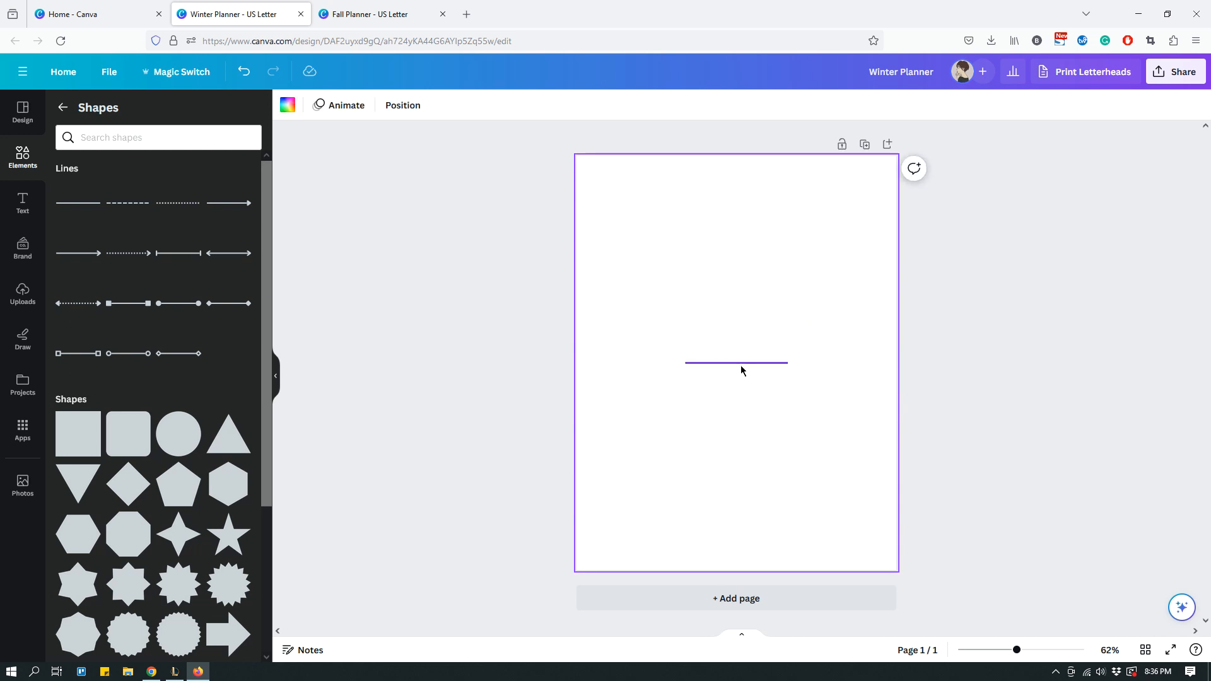
pyautogui.moveTo(740, 364); pyautogui.dragTo(739, 328)
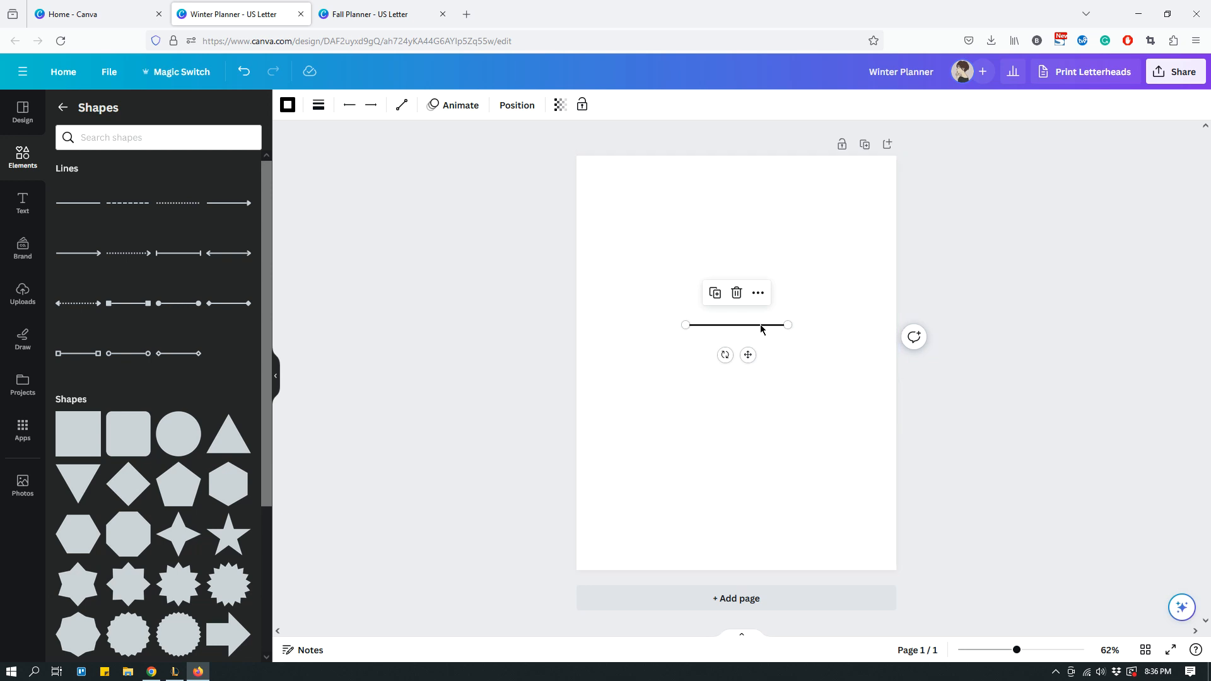
# Set the line's weight to 1.
pyautogui.click(318, 108)
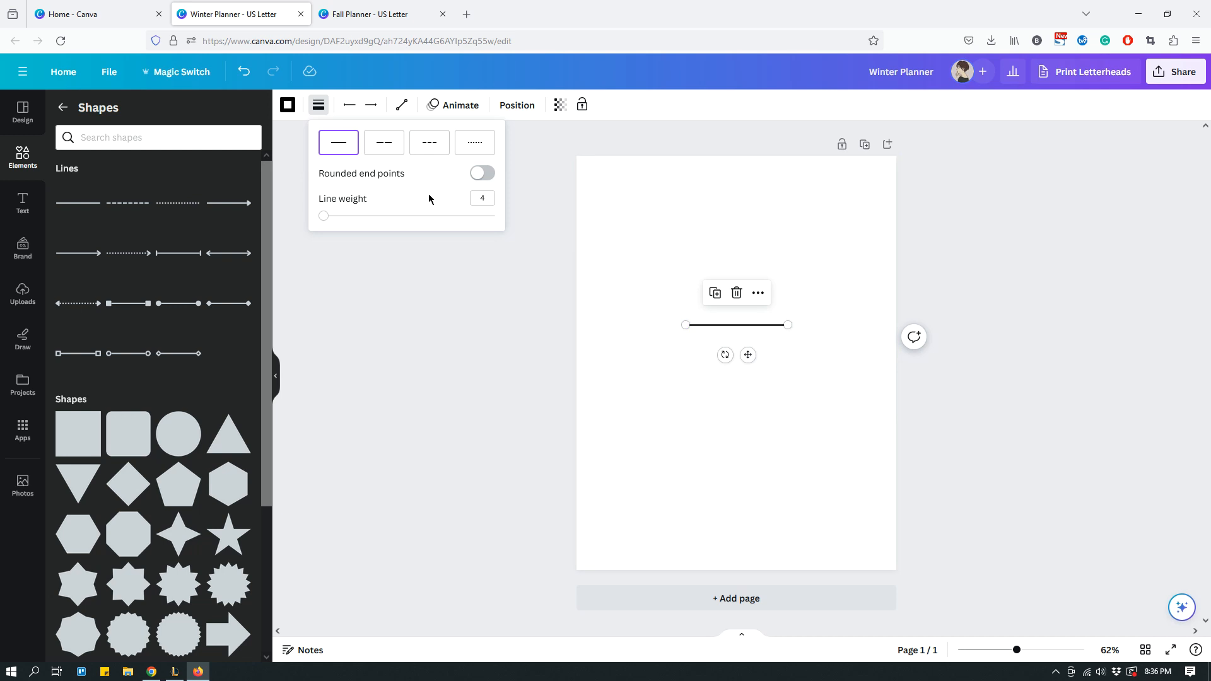
pyautogui.click(485, 198)
pyautogui.write('1')
pyautogui.press('Return')
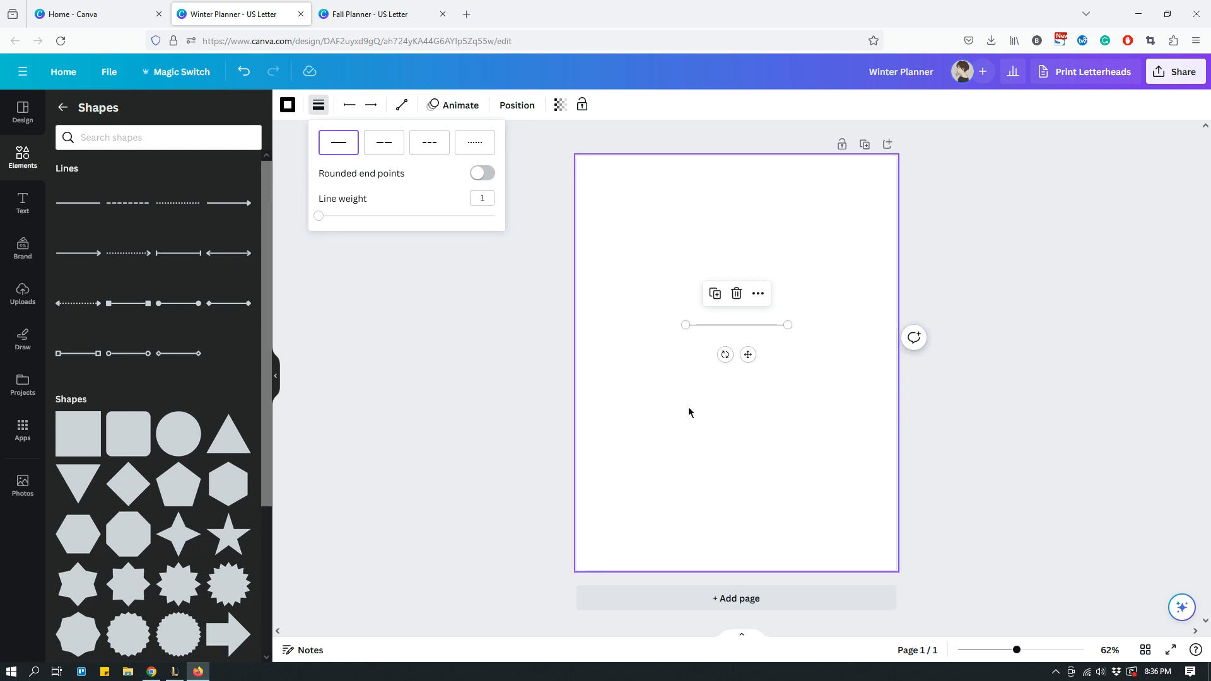
pyautogui.click(689, 412)
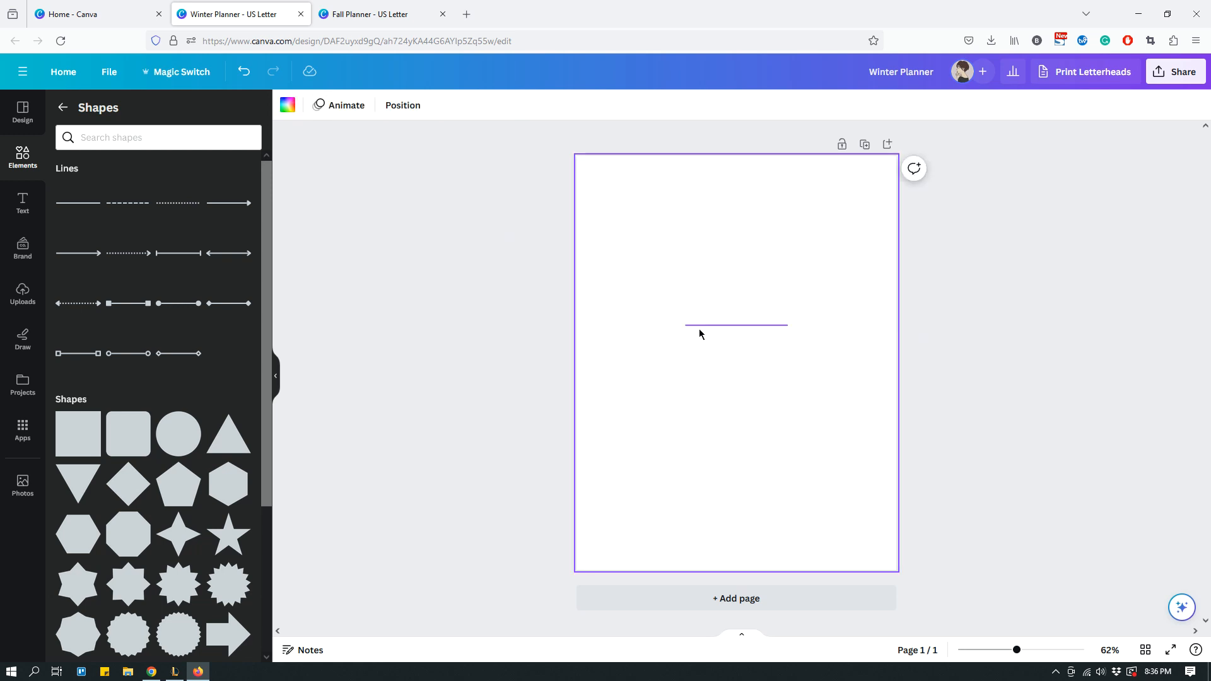
# Add a text box below the line that reads "Date:".
pyautogui.click(743, 253)
pyautogui.press('t')
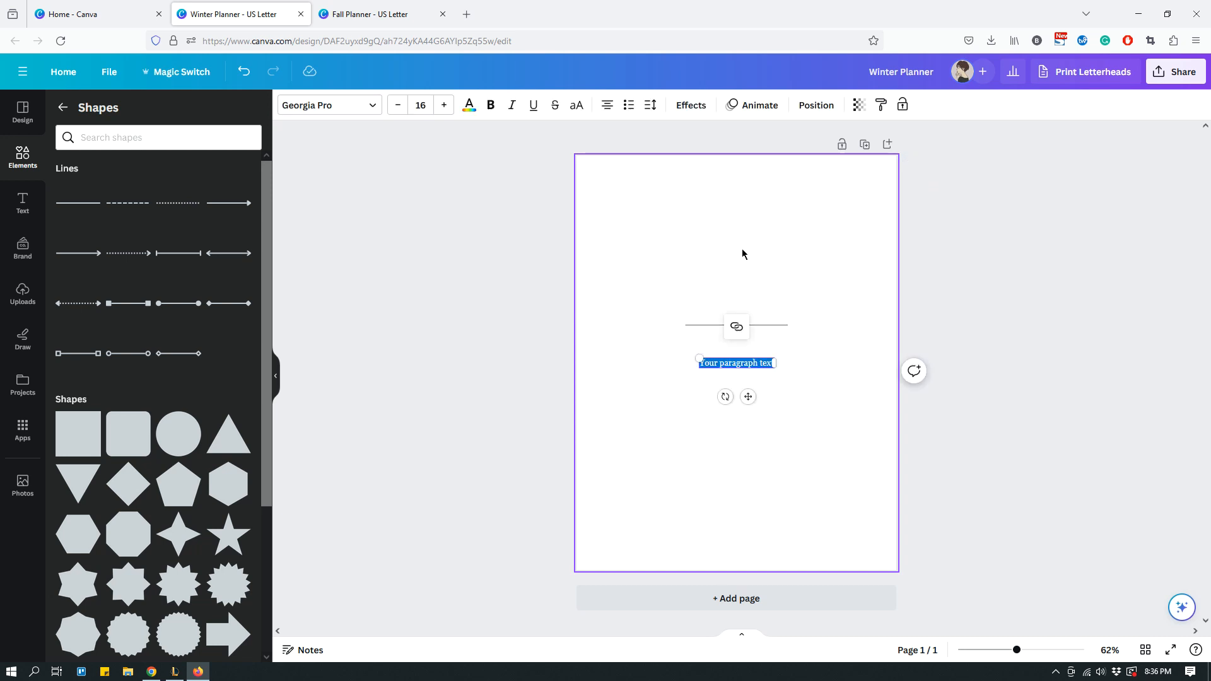
pyautogui.tripleClick(744, 364)
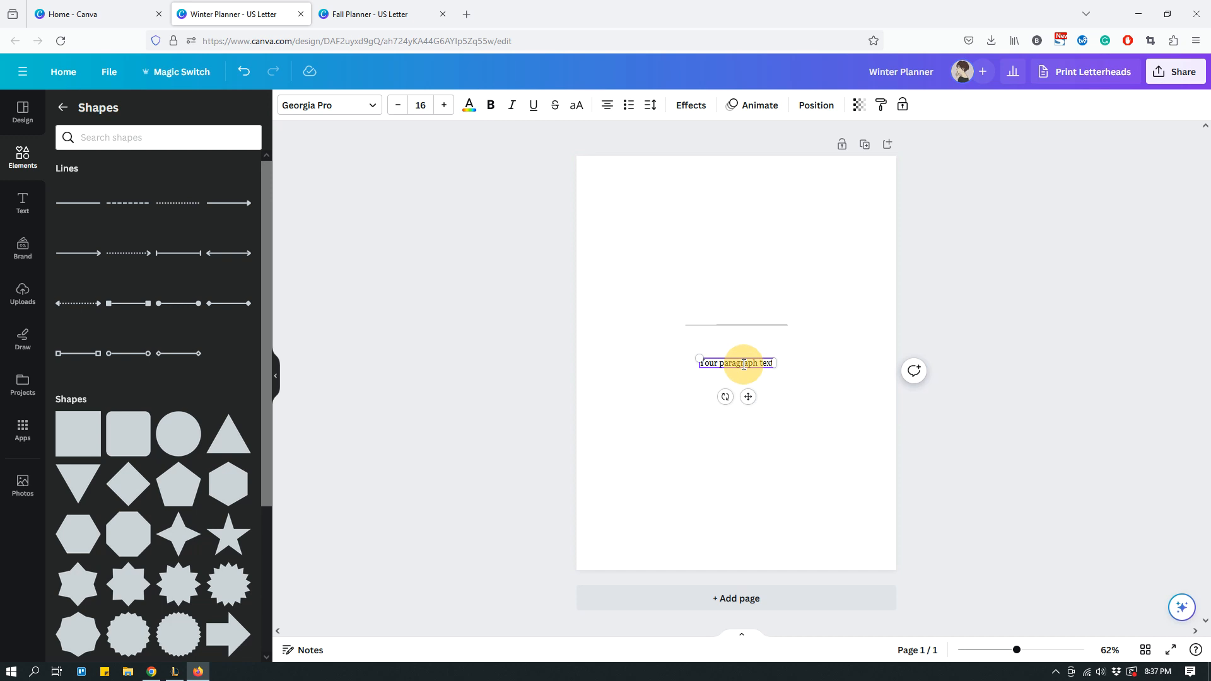
pyautogui.write('Date')
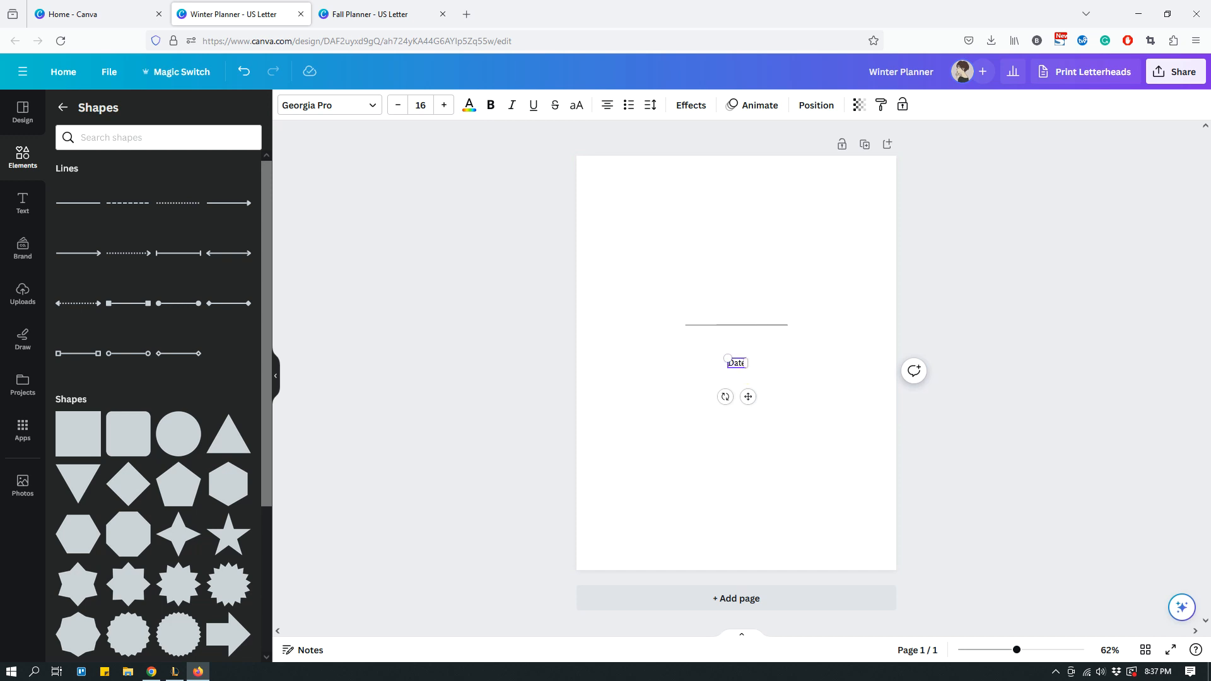
pyautogui.write(':')
pyautogui.click(830, 377)
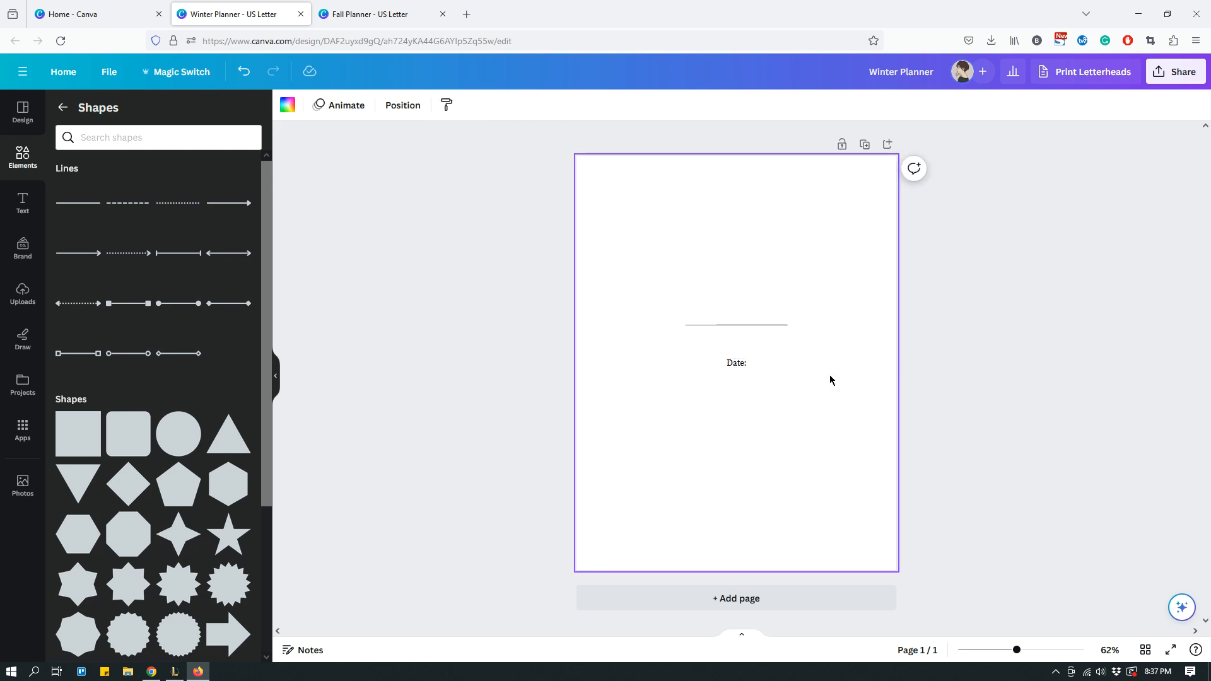
# Move the "Date:" text to the page's upper-left corner, lined up with the margins.
pyautogui.moveTo(732, 364); pyautogui.dragTo(620, 190)
pyautogui.click(717, 219)
pyautogui.scroll(5, 671, 212)
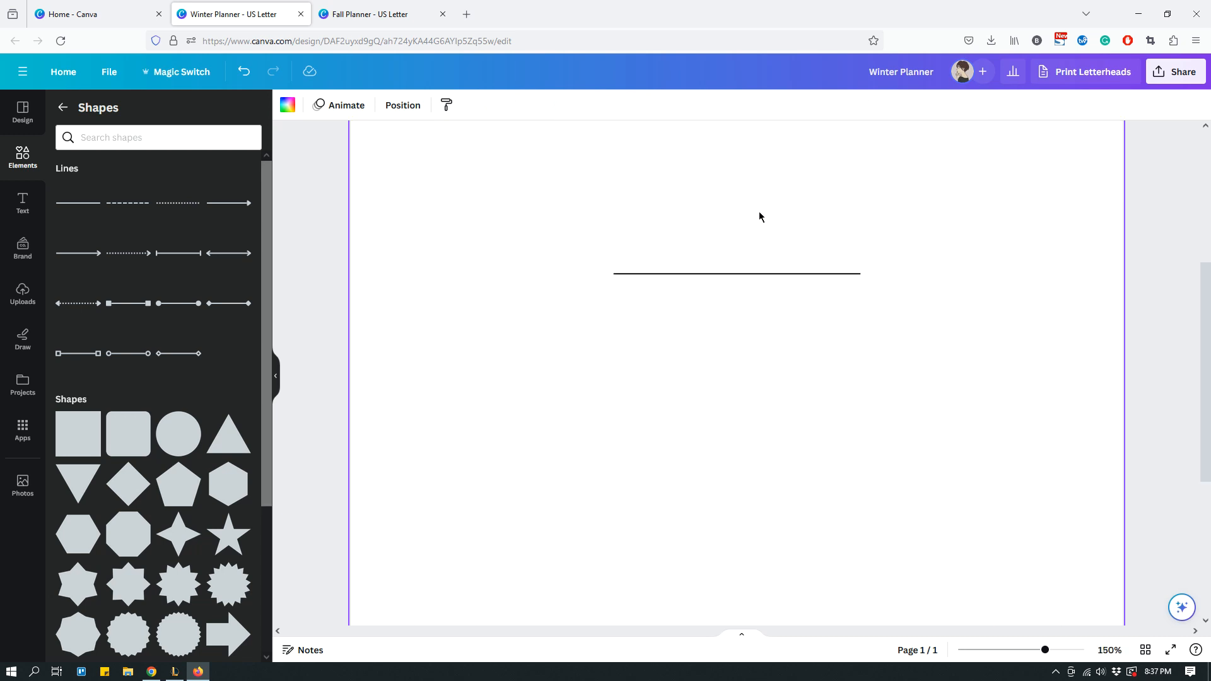
pyautogui.scroll(2, 741, 296)
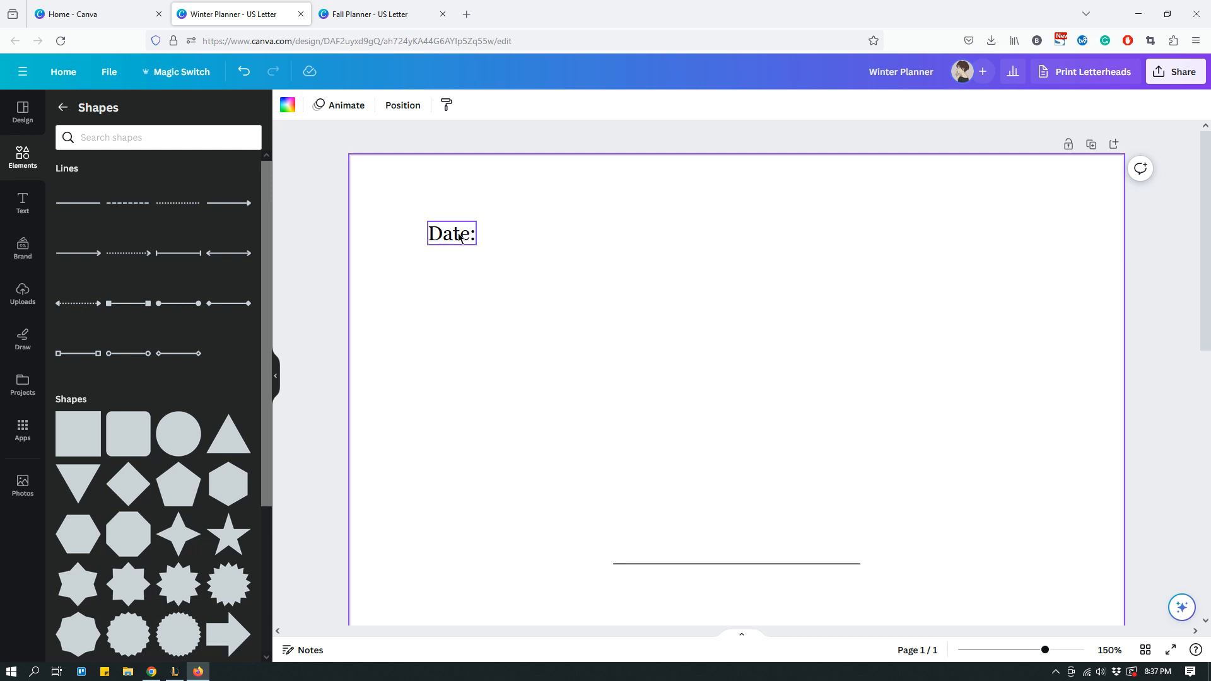
pyautogui.moveTo(456, 235)
pyautogui.mouseDown()
pyautogui.moveTo(496, 261)
pyautogui.moveTo(447, 257)
pyautogui.moveTo(456, 237)
pyautogui.moveTo(481, 248)
pyautogui.moveTo(459, 248)
pyautogui.moveTo(461, 235)
pyautogui.mouseUp()
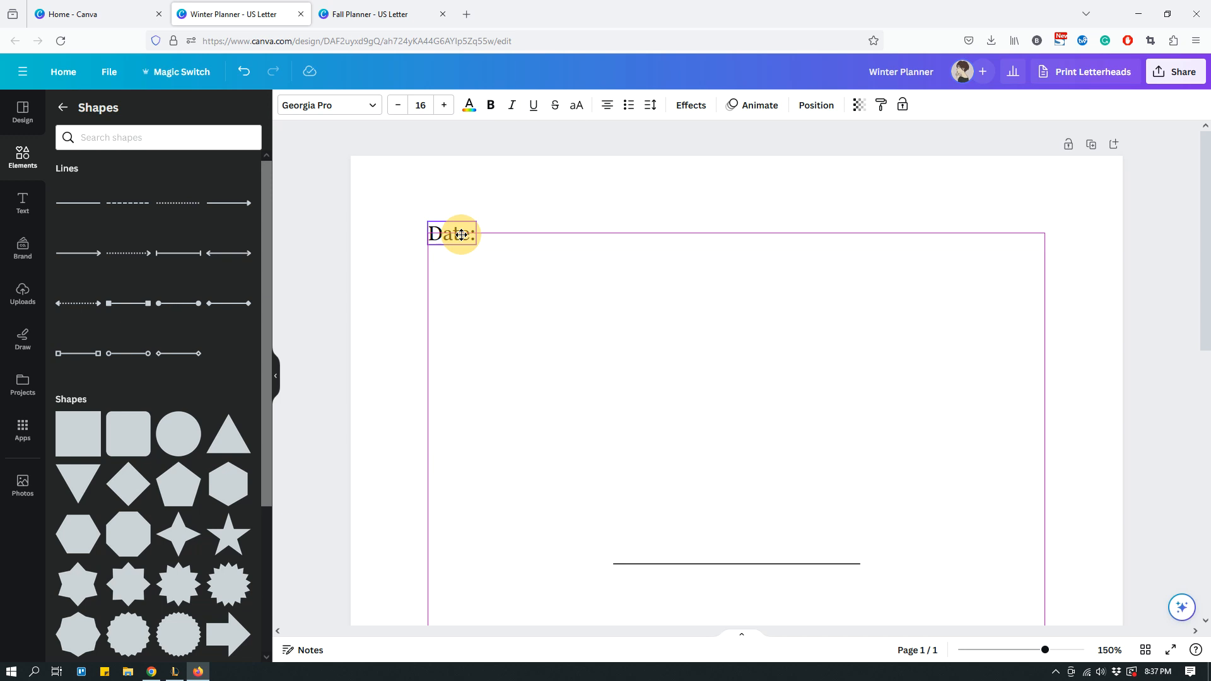
# Widen the "Date:" text box slightly beyond its text and left-align the text inside it.
pyautogui.moveTo(461, 235); pyautogui.dragTo(505, 237)
pyautogui.click(560, 256)
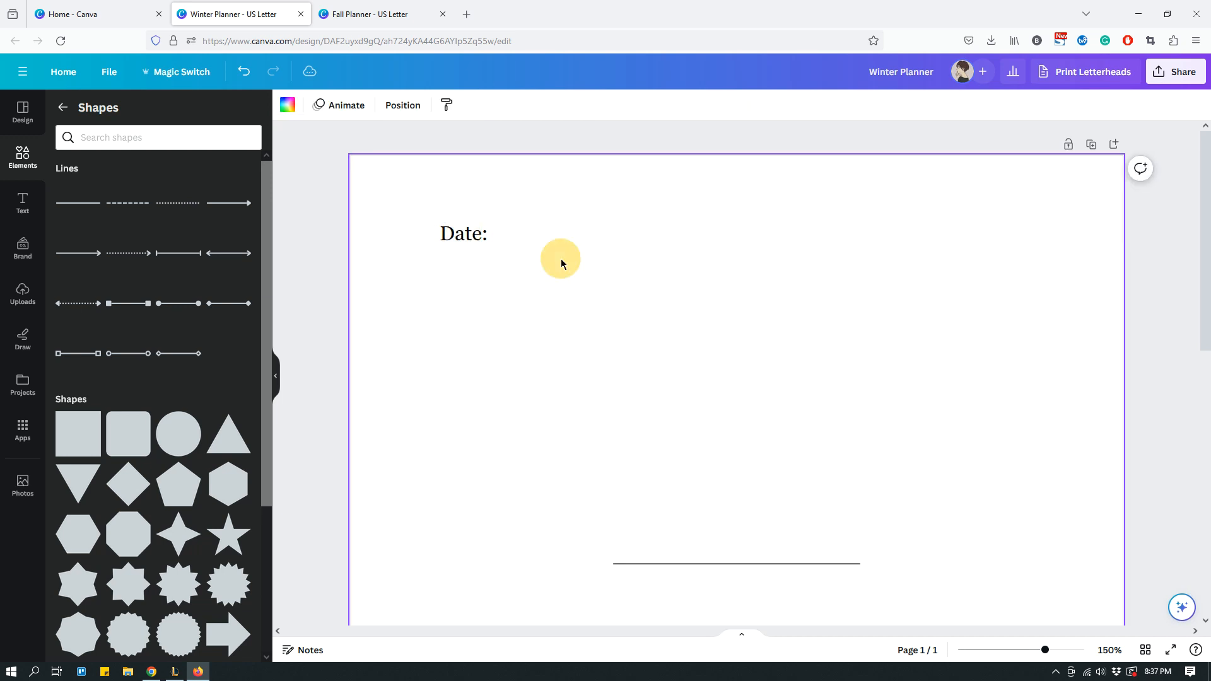
pyautogui.click(491, 237)
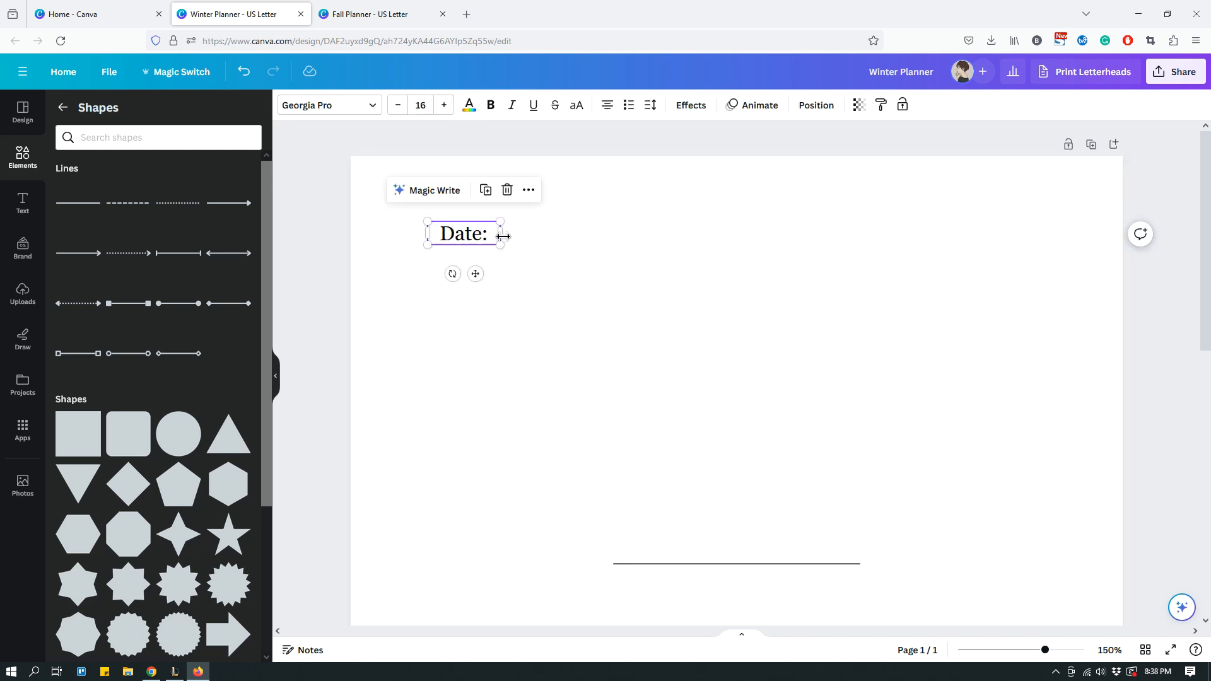
pyautogui.moveTo(503, 237); pyautogui.dragTo(500, 235)
pyautogui.click(529, 287)
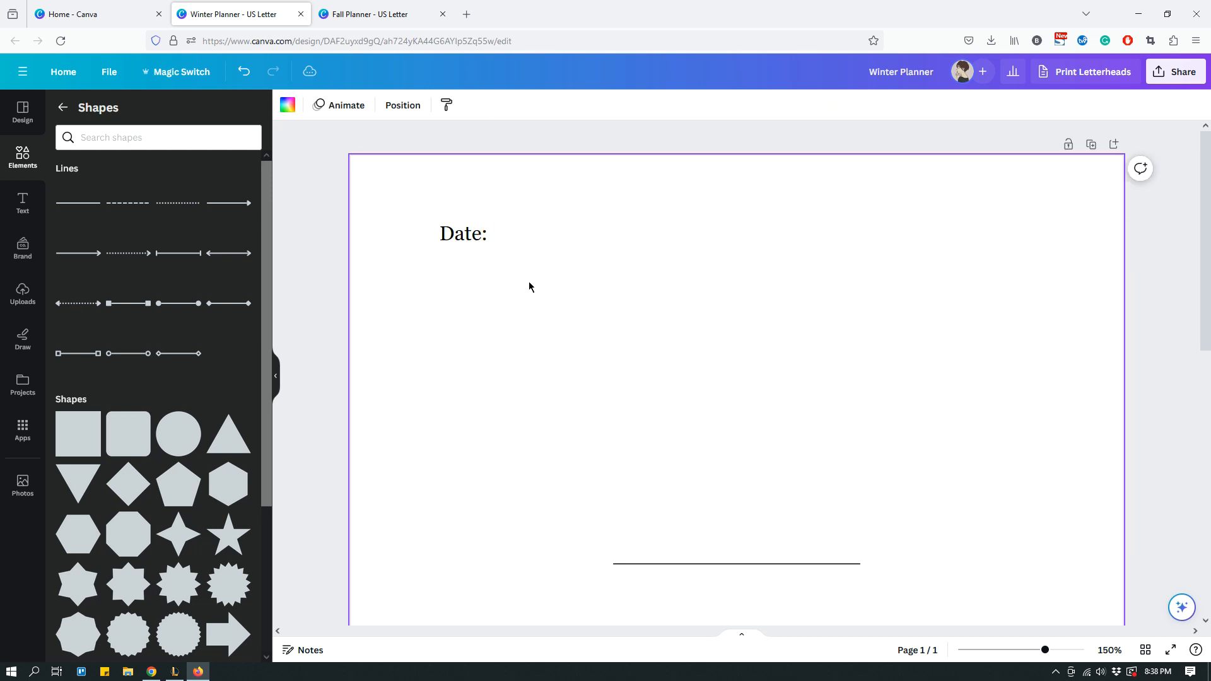
pyautogui.click(471, 240)
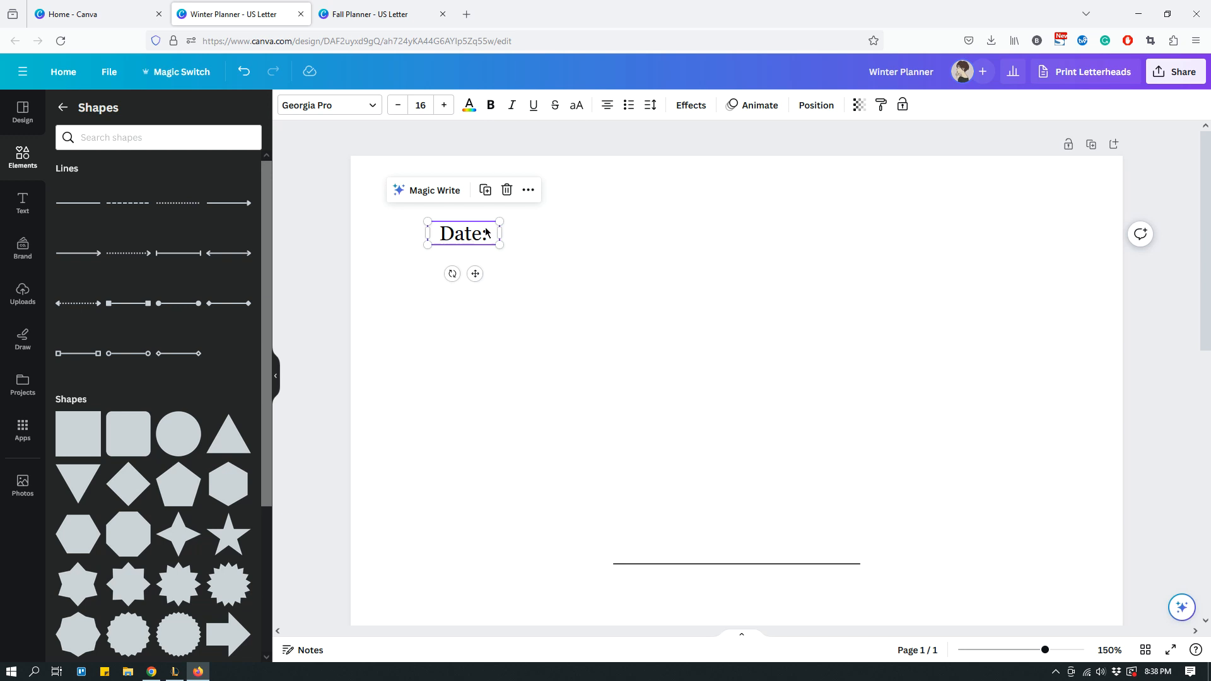
pyautogui.moveTo(500, 234)
pyautogui.mouseDown()
pyautogui.moveTo(515, 239)
pyautogui.moveTo(501, 238)
pyautogui.mouseUp()
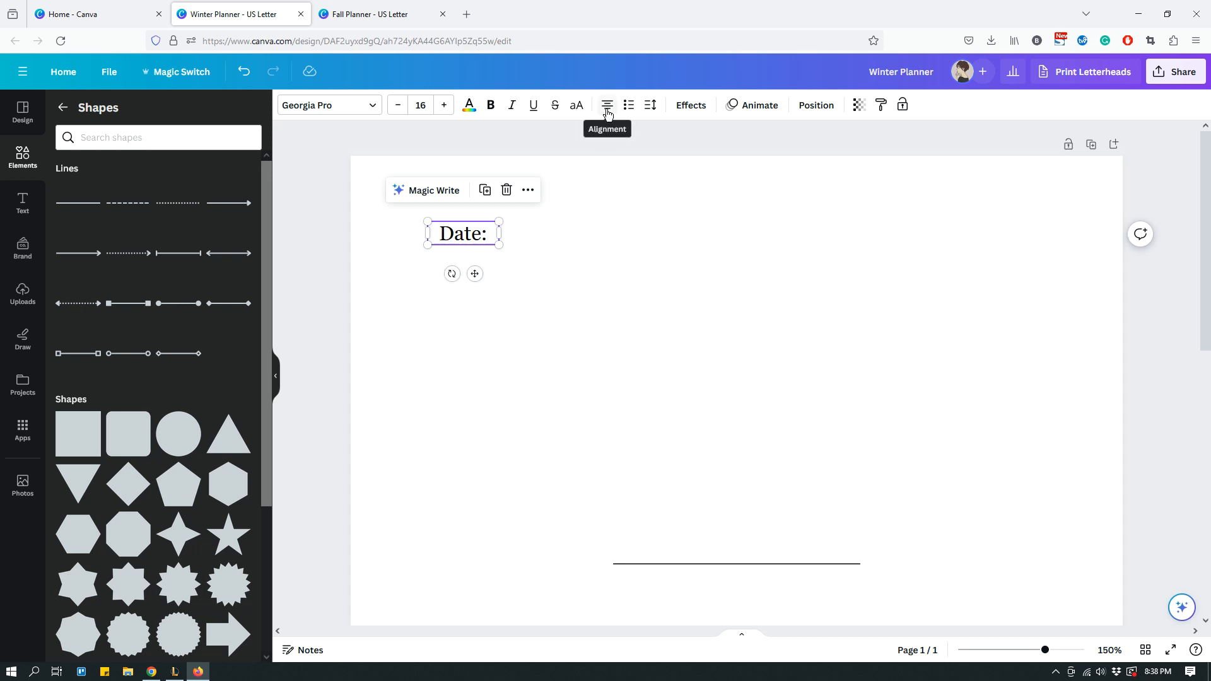
pyautogui.click(651, 262)
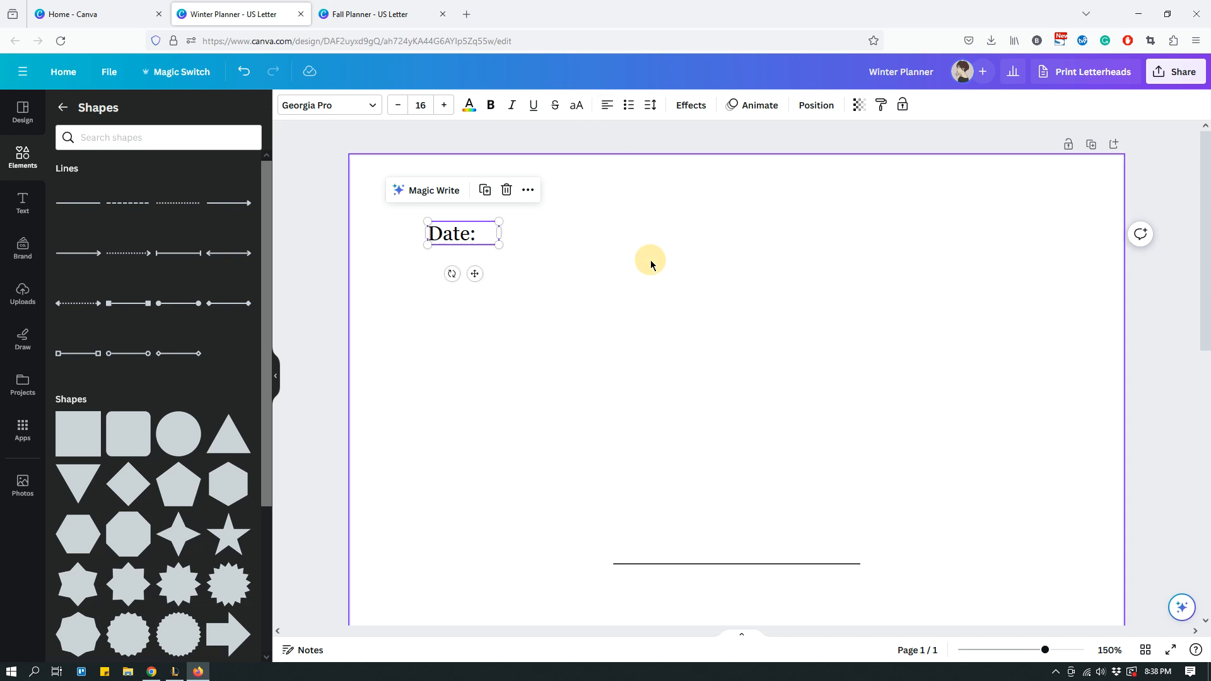
# Place the line just after the "Date:" label at its baseline and shorten it to end slightly left of the page's centre.
pyautogui.scroll(-3, 650, 265)
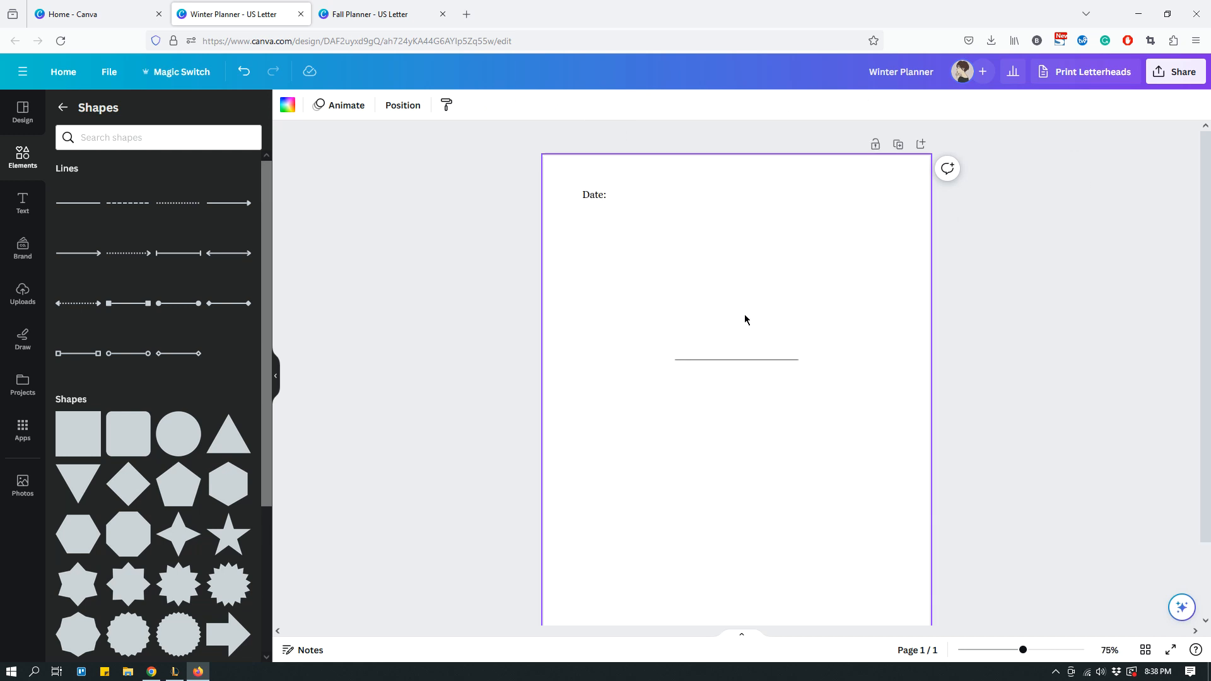
pyautogui.moveTo(686, 359); pyautogui.dragTo(628, 202)
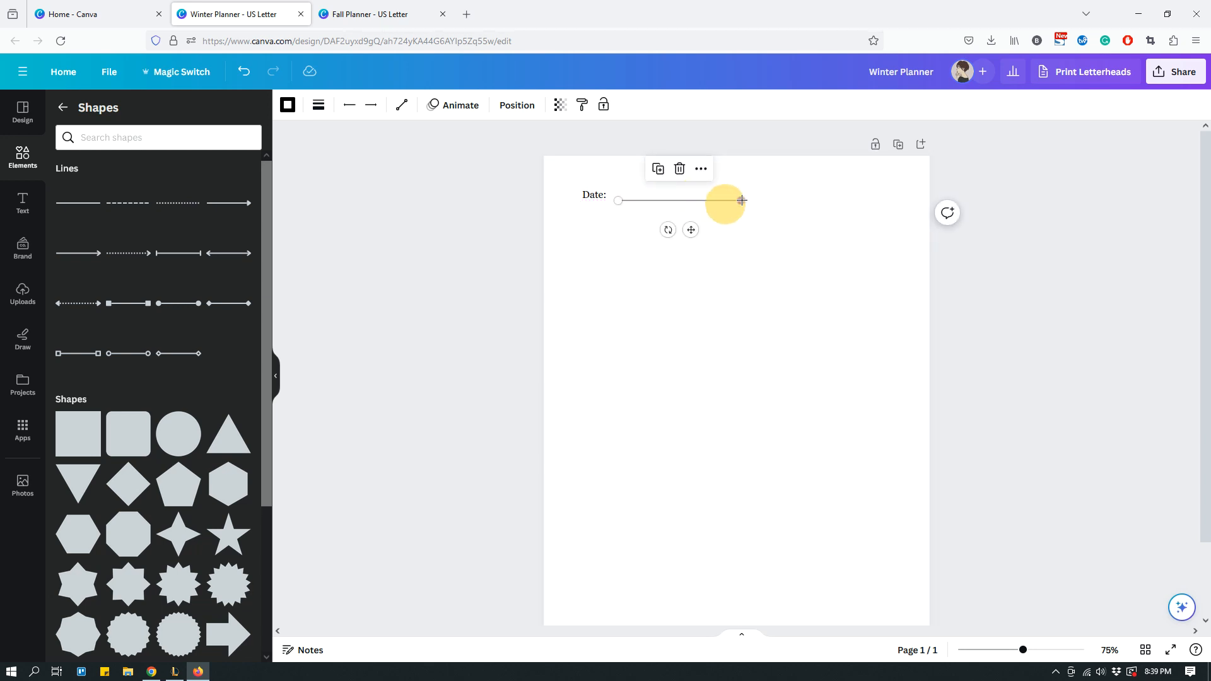
pyautogui.moveTo(742, 200)
pyautogui.mouseDown()
pyautogui.moveTo(771, 200)
pyautogui.moveTo(737, 201)
pyautogui.mouseUp()
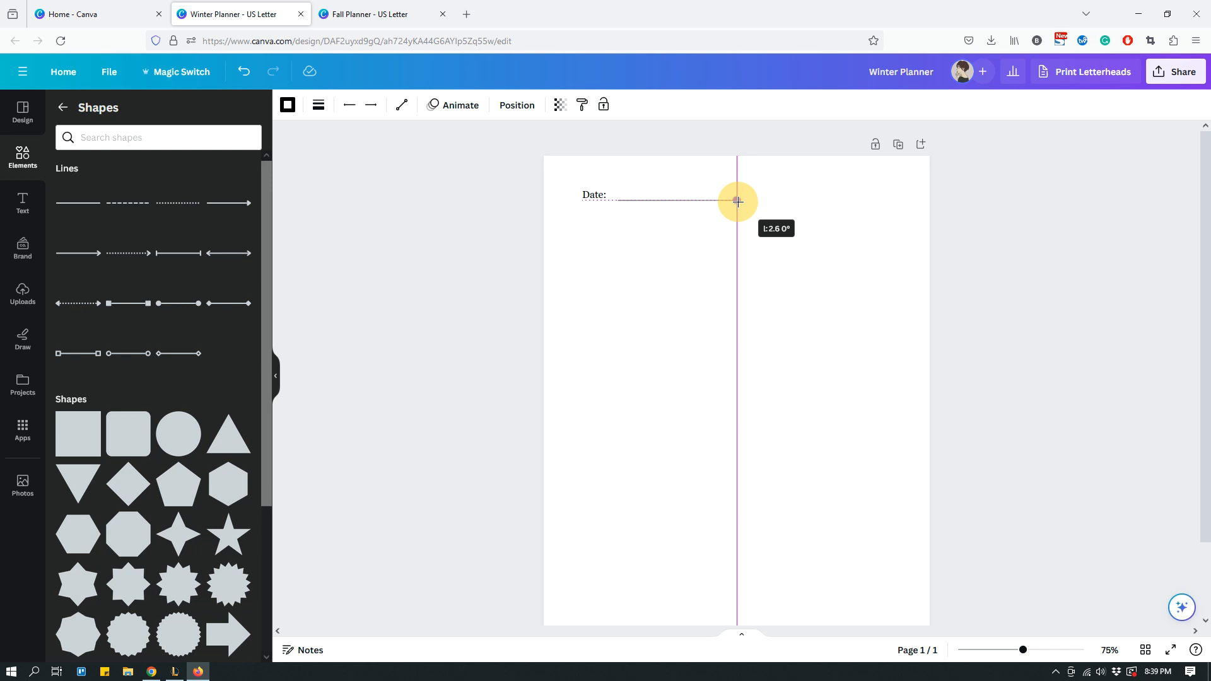
pyautogui.moveTo(737, 201); pyautogui.dragTo(728, 201)
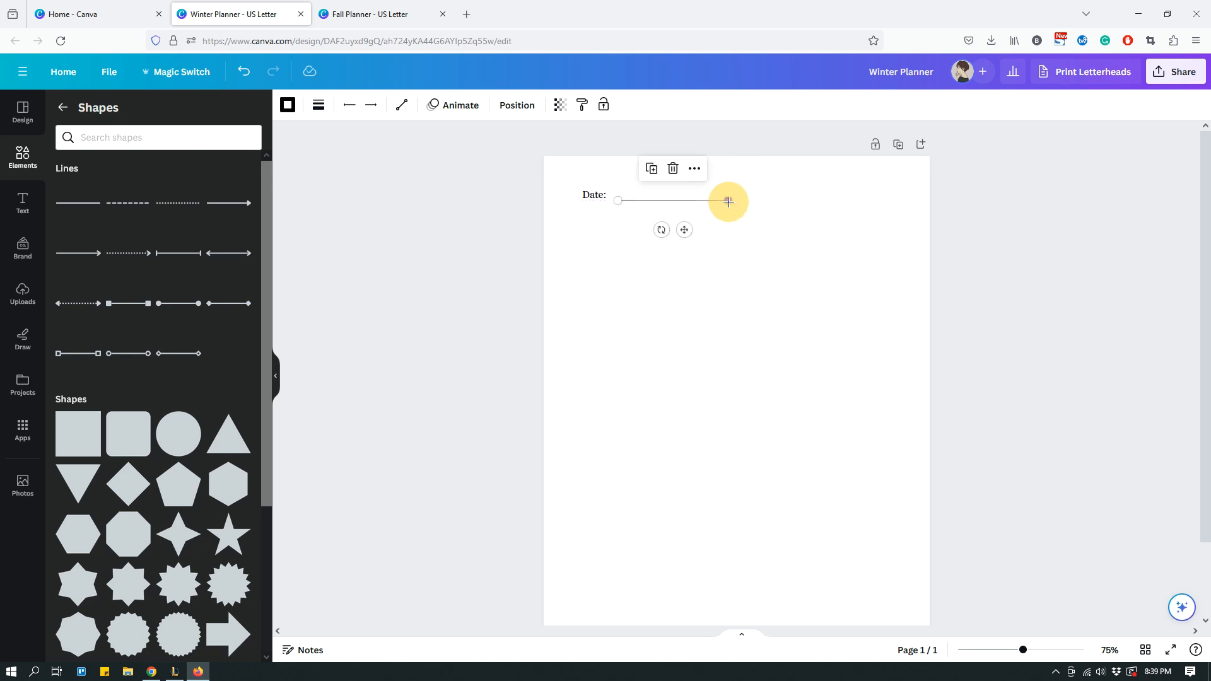
# Nudge the line after the "Date:" label up slightly so it sits level with the text's baseline.
pyautogui.click(777, 299)
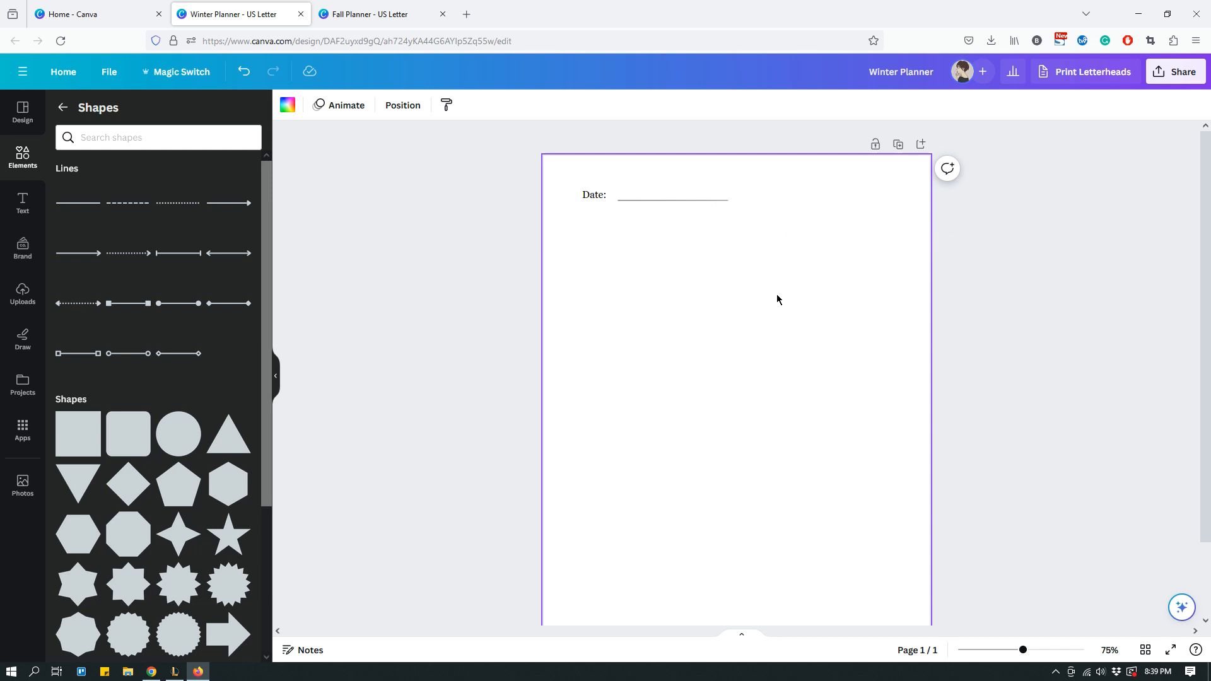
pyautogui.click(641, 200)
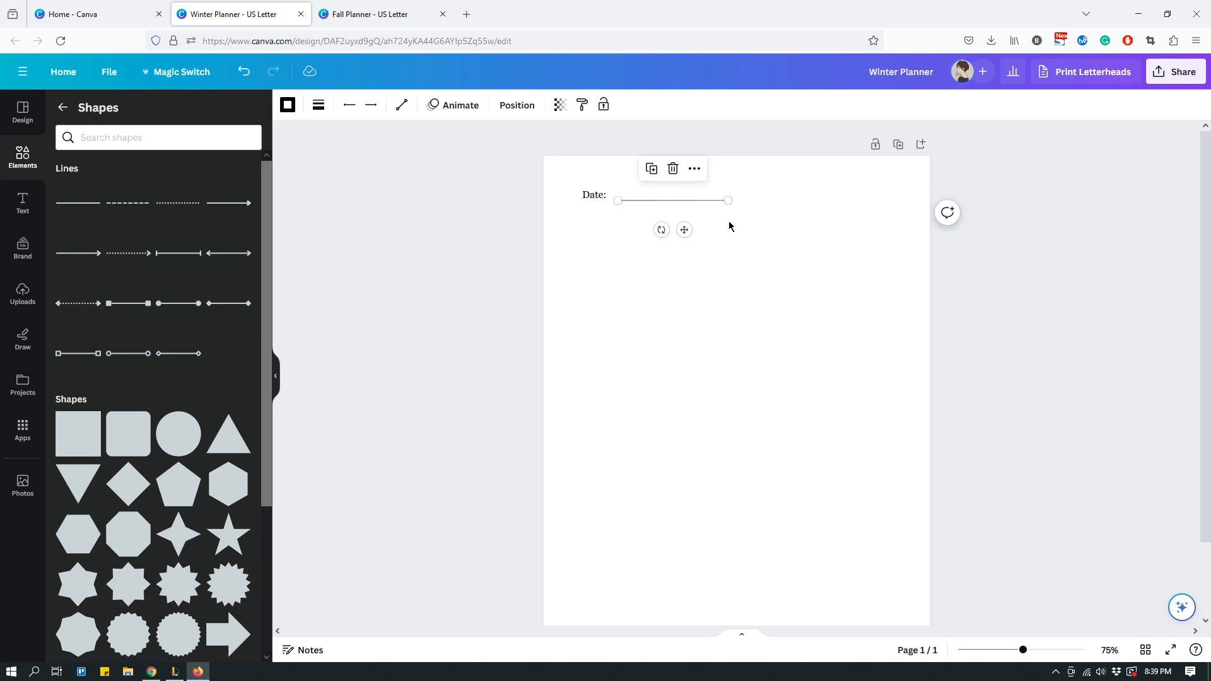
pyautogui.moveTo(633, 205); pyautogui.dragTo(631, 199)
pyautogui.click(687, 246)
# Change the colour of the line beside "Date:" to a custom blue, #3B4FD6.
pyautogui.click(676, 201)
pyautogui.click(288, 107)
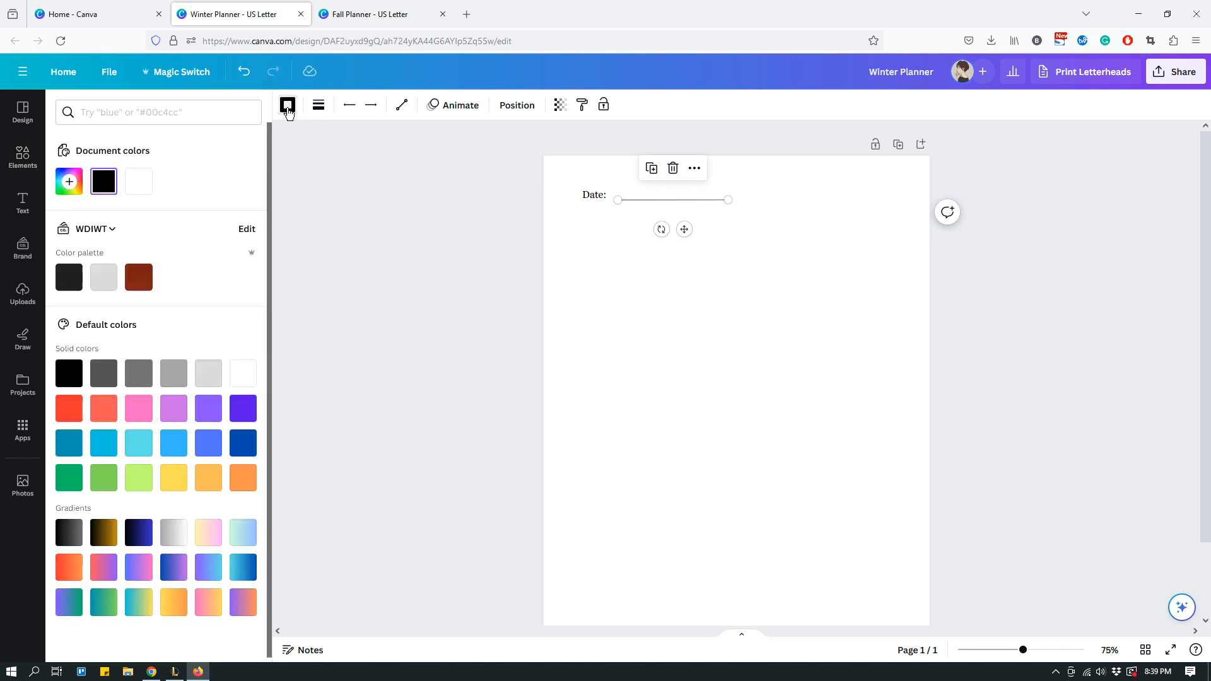
pyautogui.click(71, 184)
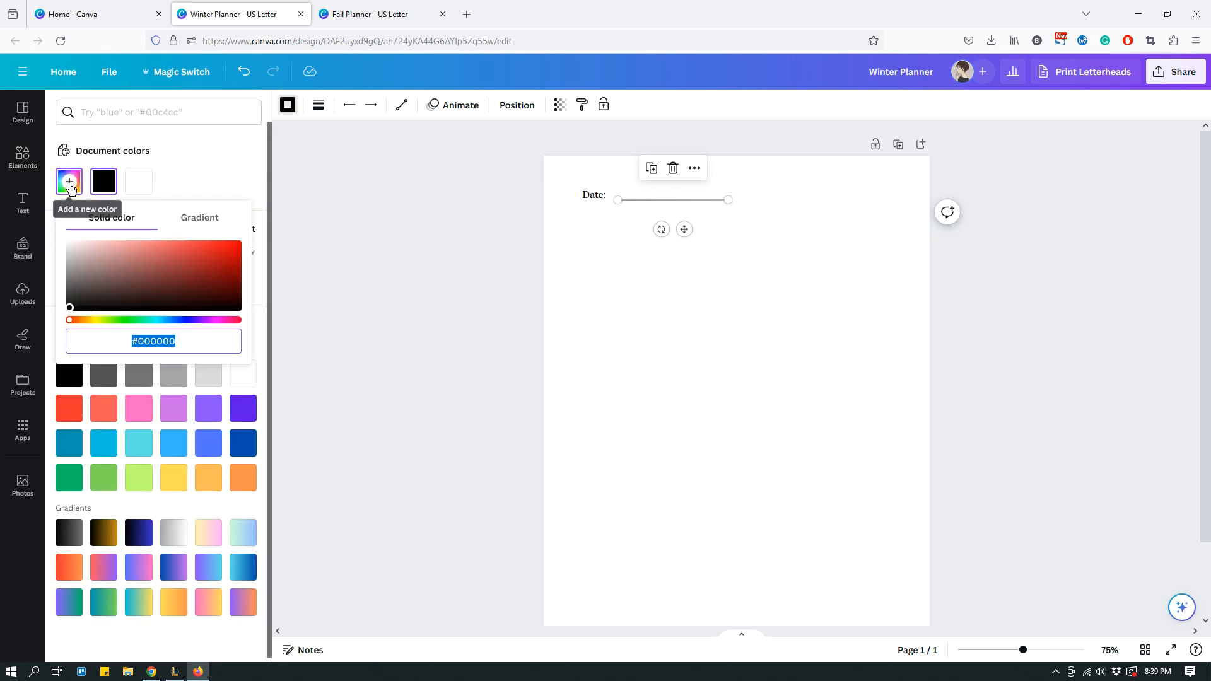
pyautogui.click(202, 320)
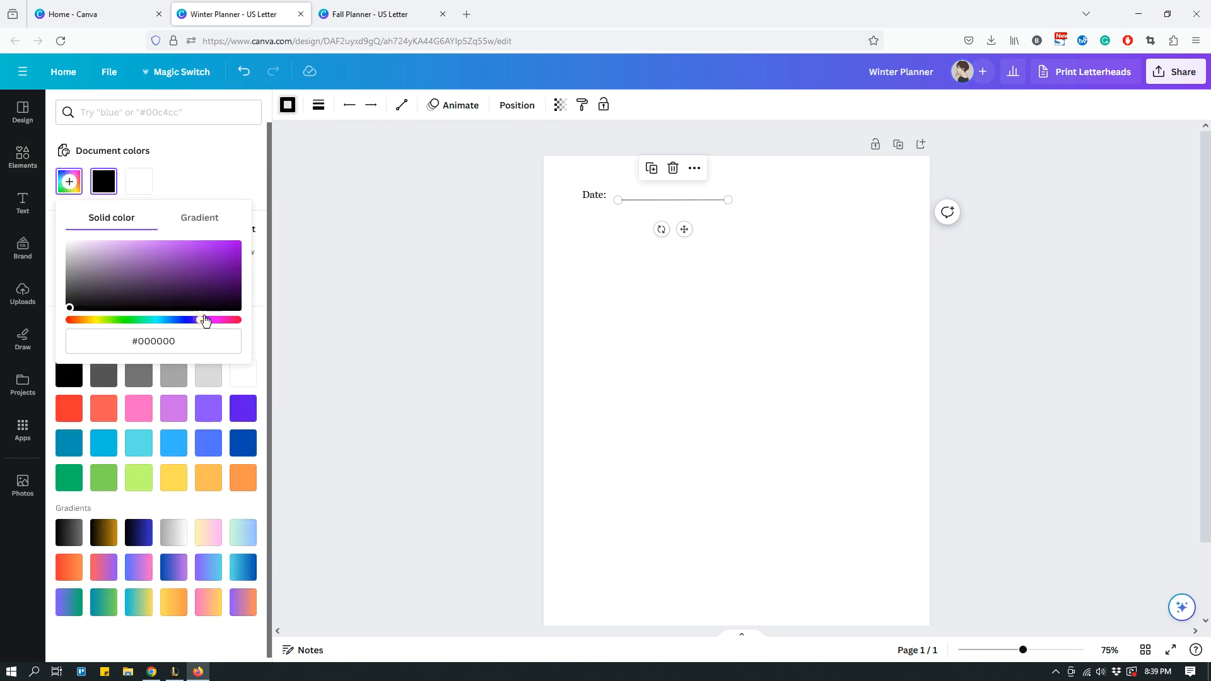
pyautogui.click(205, 258)
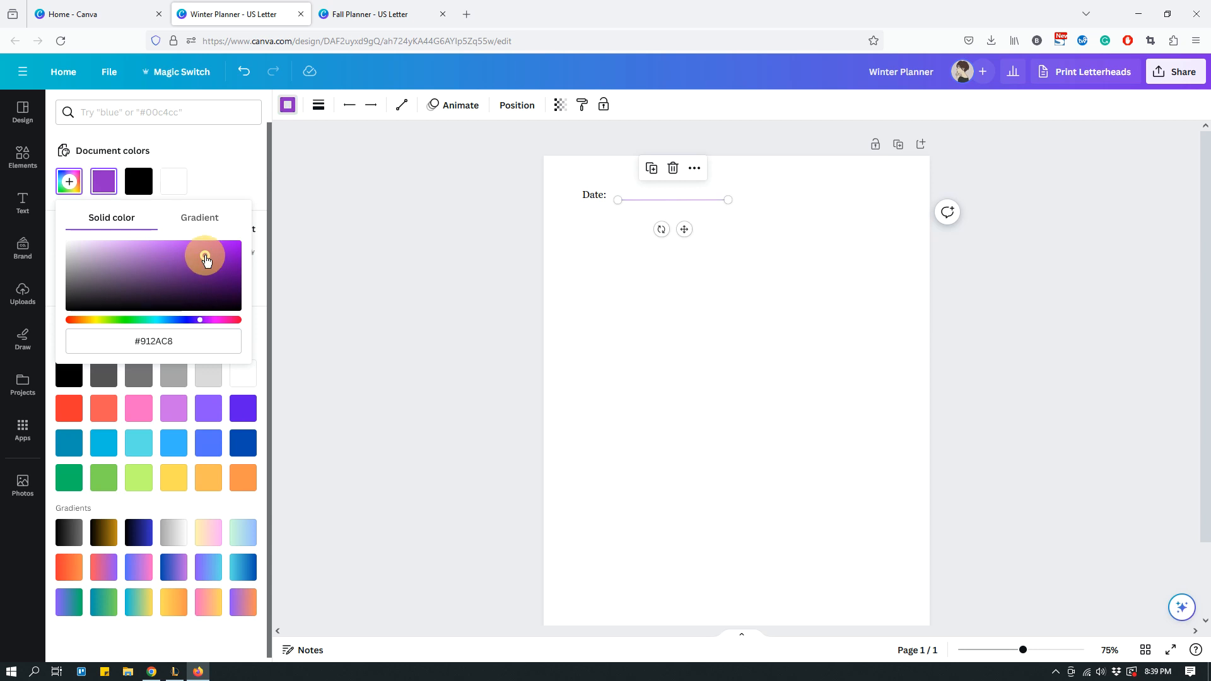
pyautogui.click(179, 321)
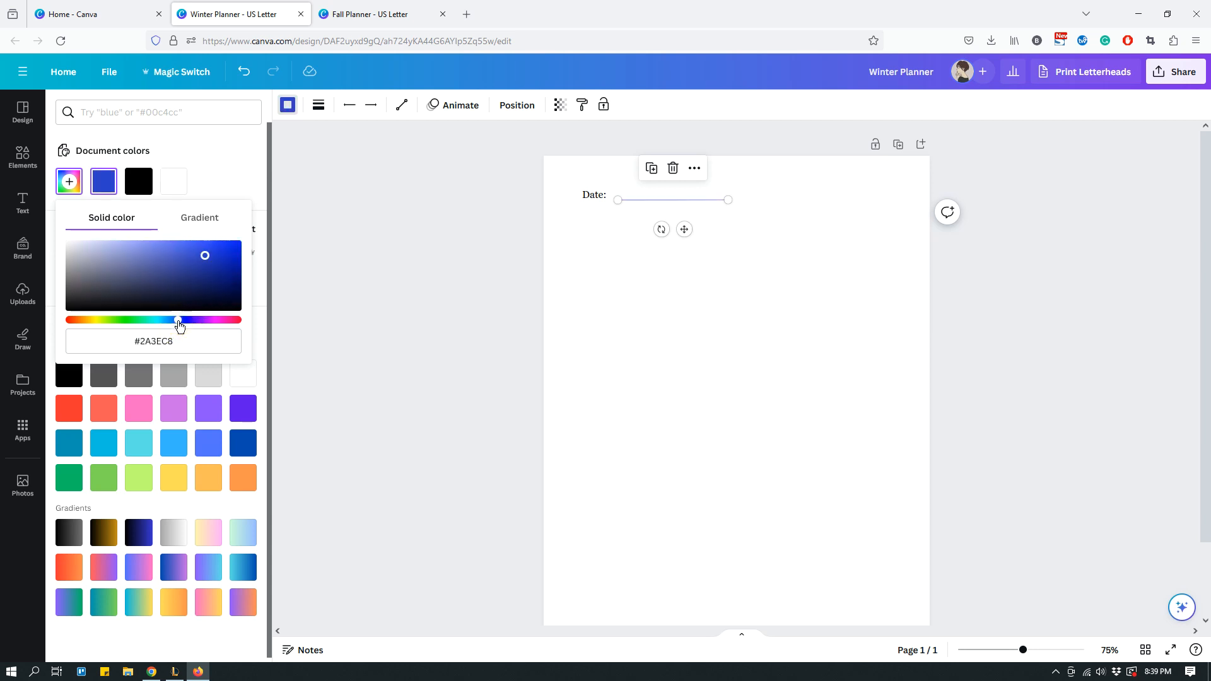
pyautogui.click(194, 253)
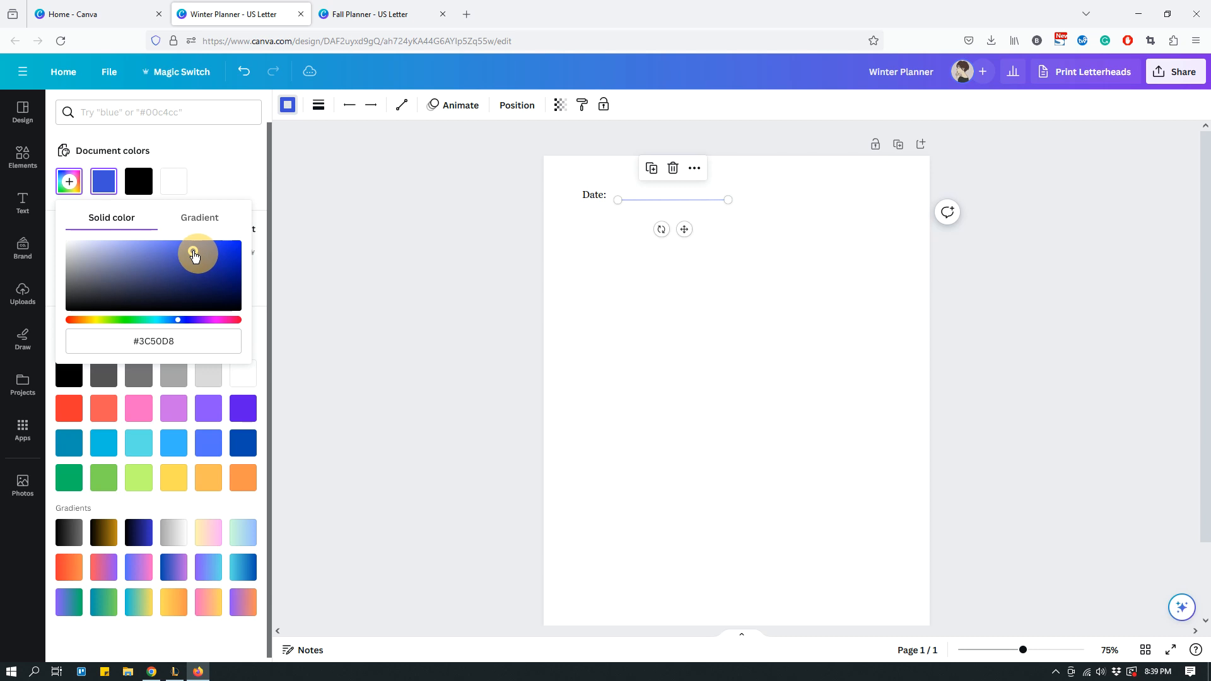
pyautogui.click(193, 253)
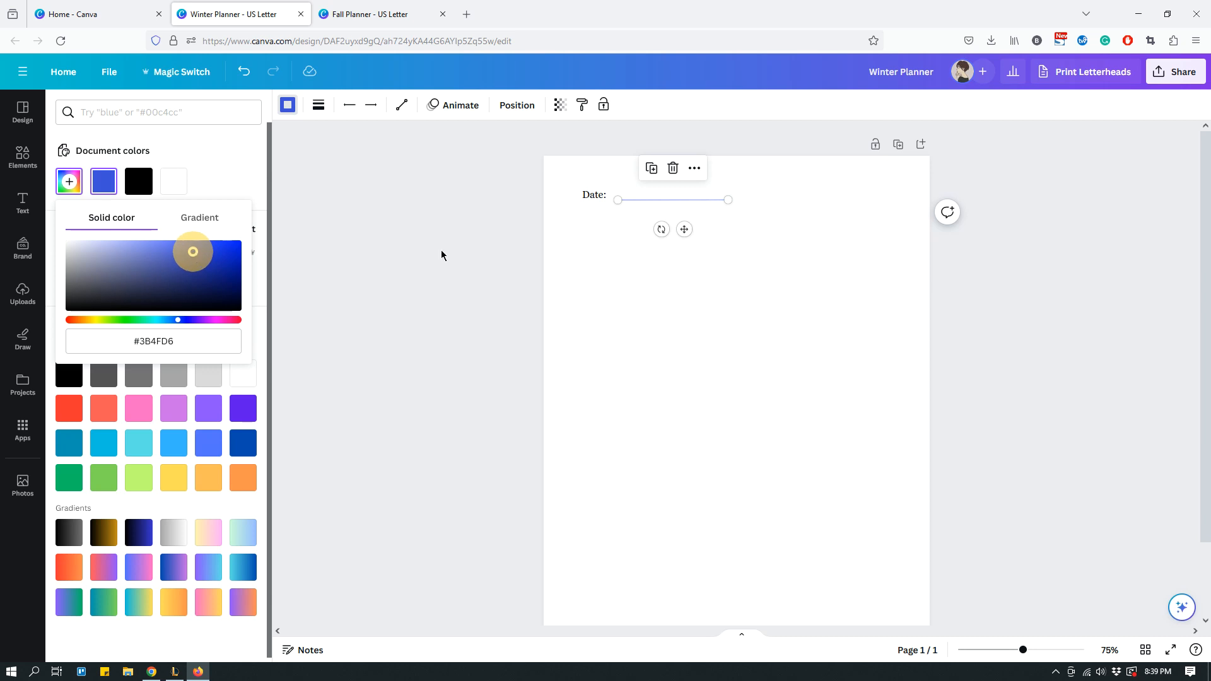
pyautogui.click(689, 313)
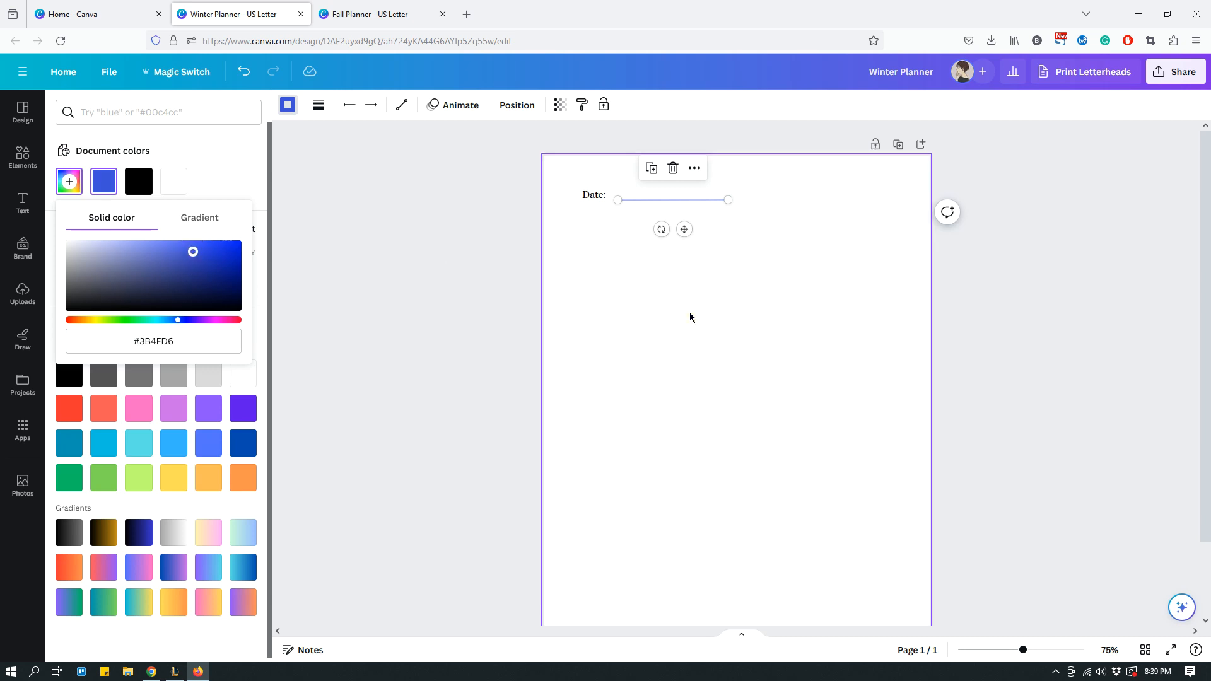
pyautogui.click(845, 260)
# Recolour the "Date:" text to a custom dark blue, #0F23A6.
pyautogui.click(588, 197)
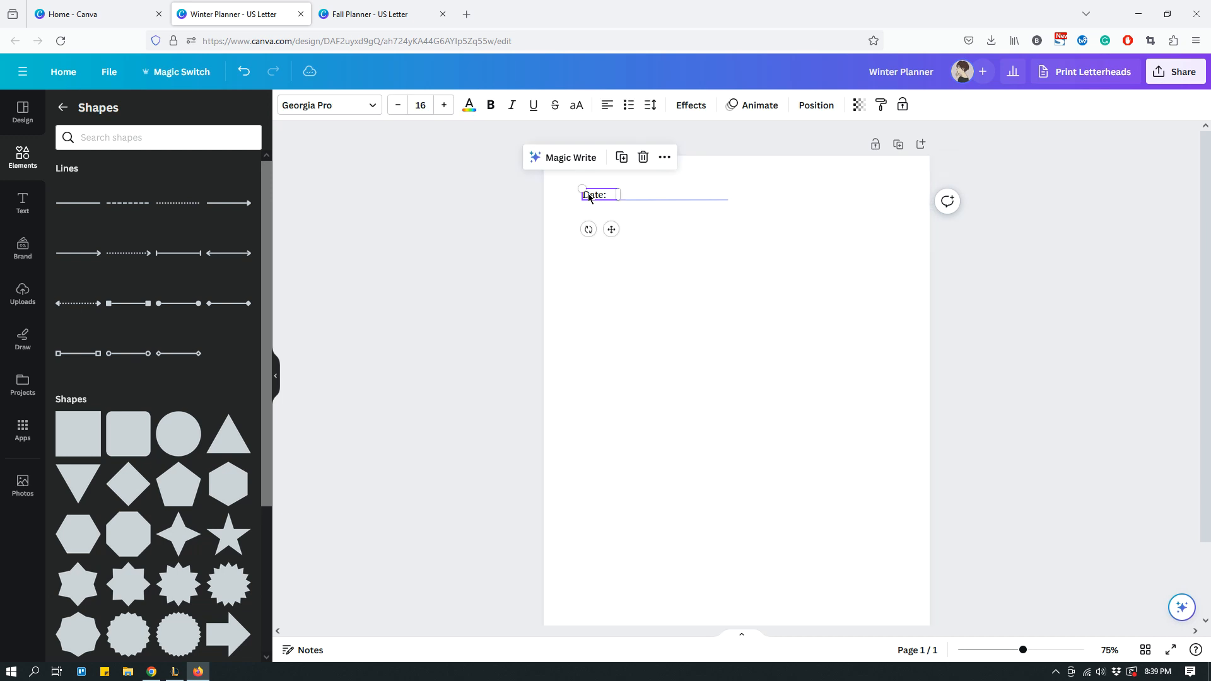
pyautogui.click(469, 106)
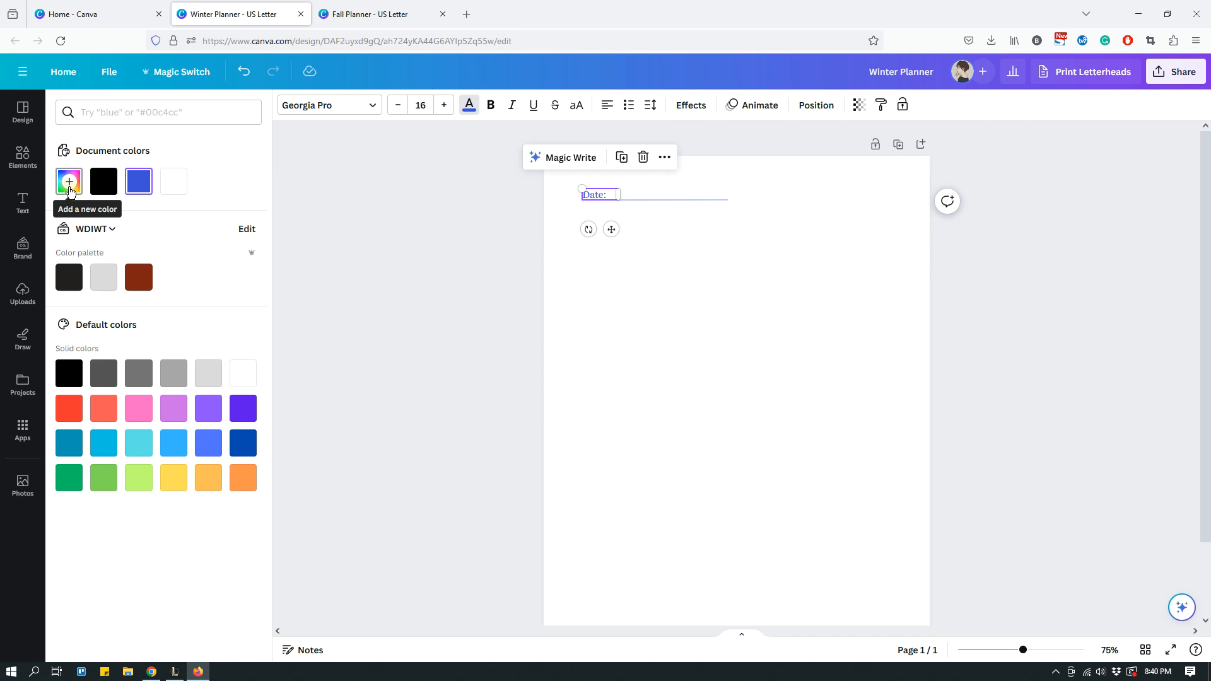
pyautogui.click(70, 183)
pyautogui.moveTo(195, 227); pyautogui.dragTo(227, 239)
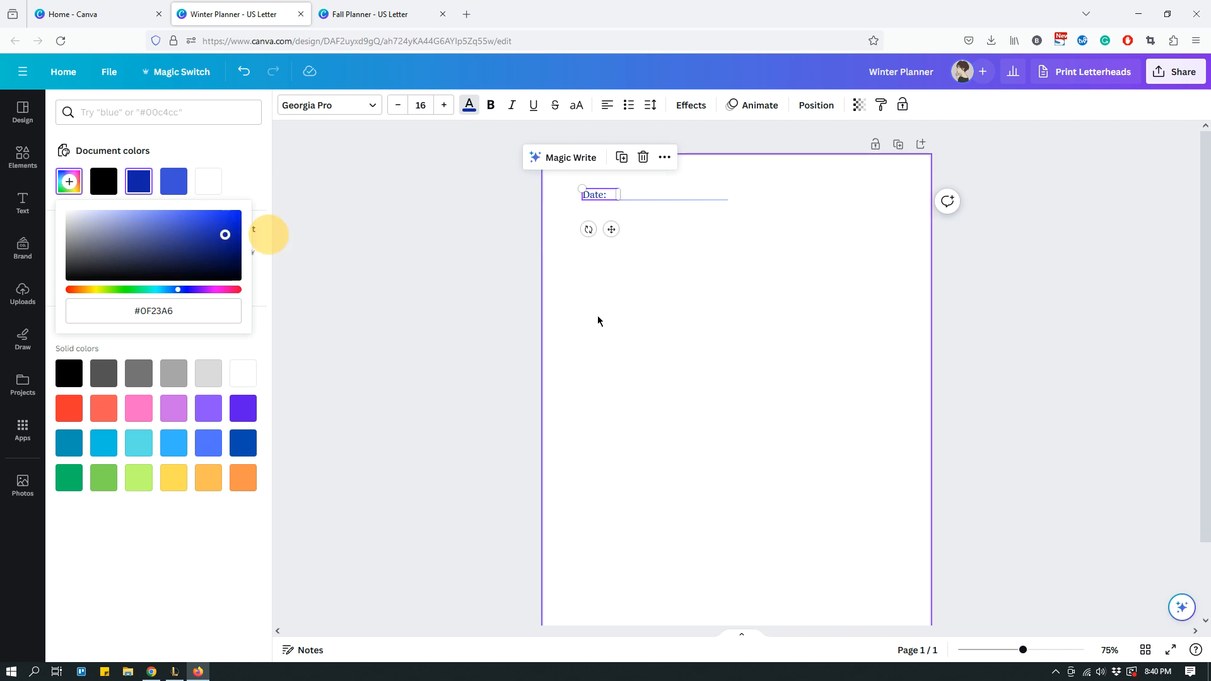
pyautogui.click(630, 319)
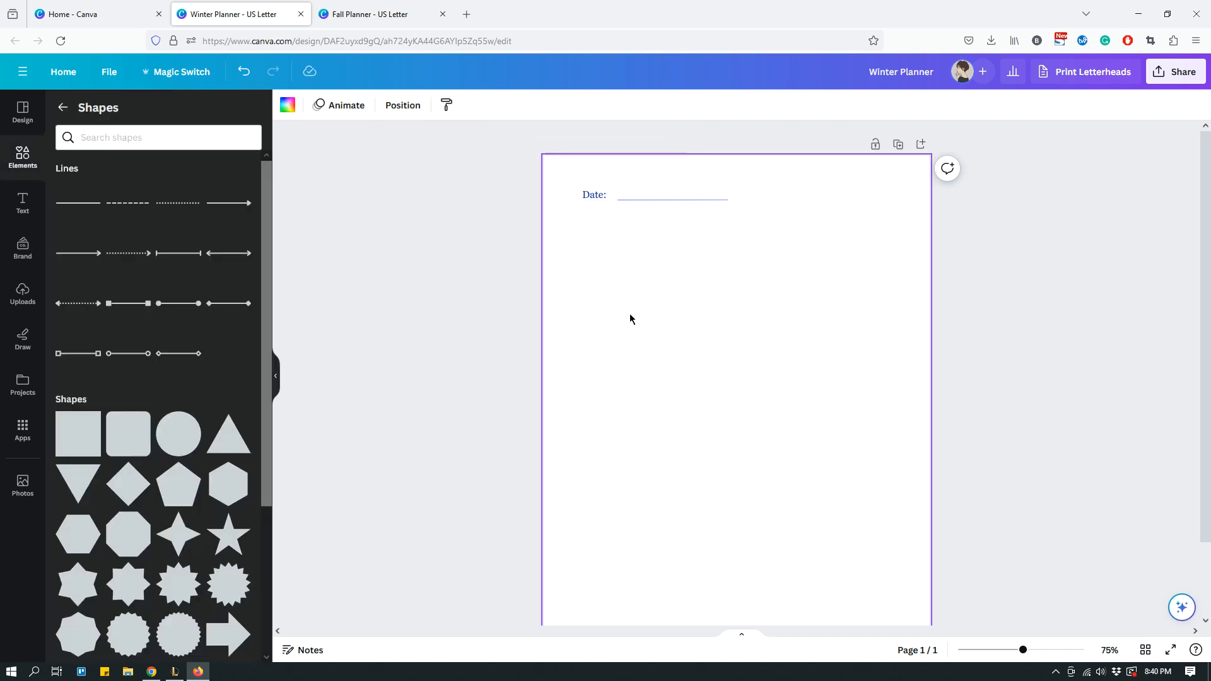
# Change the line's colour to a lighter, softer shade of its blue.
pyautogui.click(673, 203)
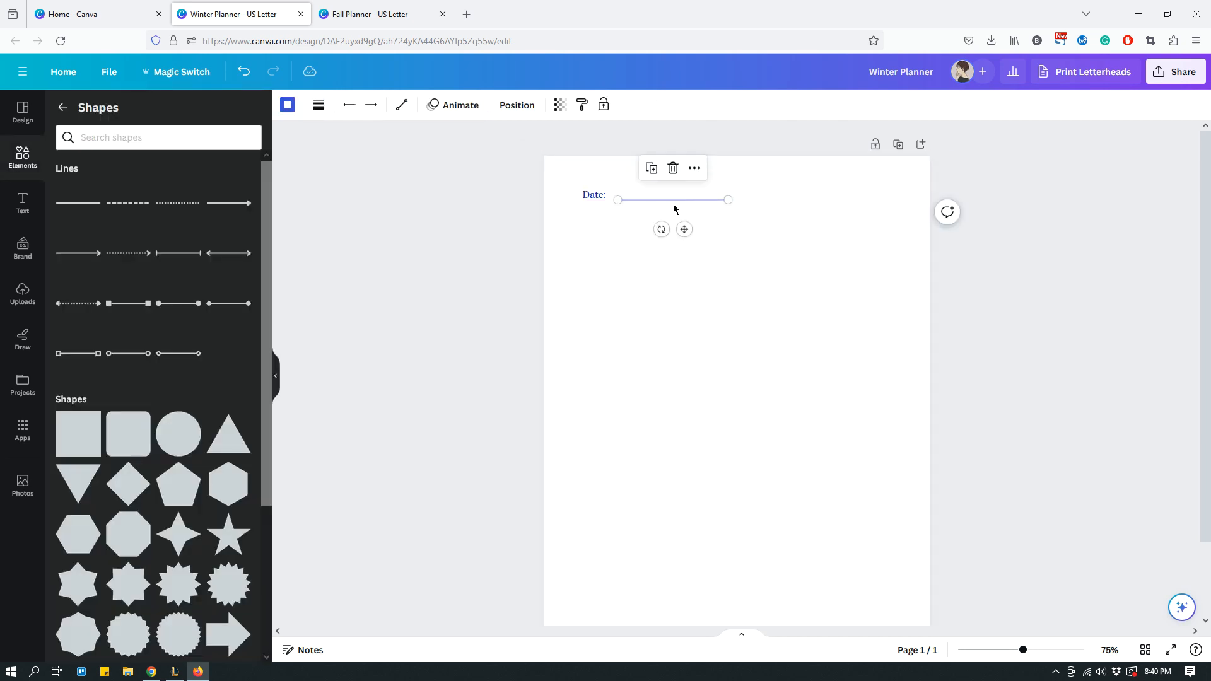
pyautogui.click(287, 106)
pyautogui.click(138, 183)
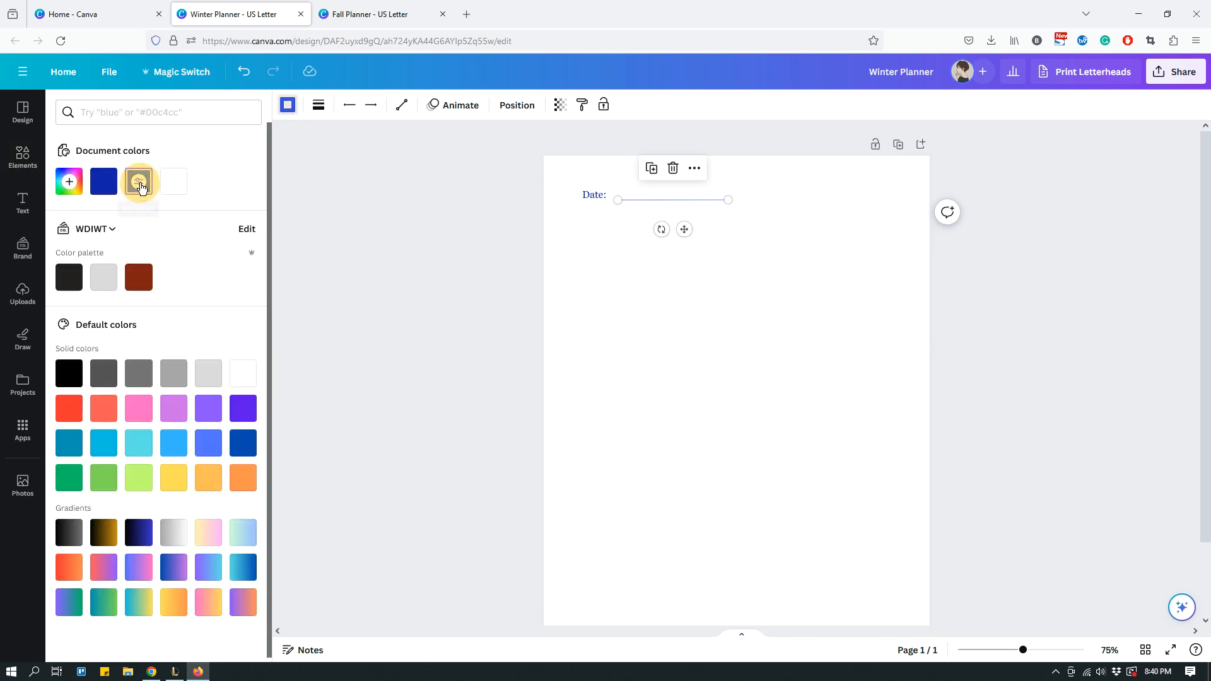
pyautogui.moveTo(191, 254); pyautogui.dragTo(162, 248)
pyautogui.click(684, 321)
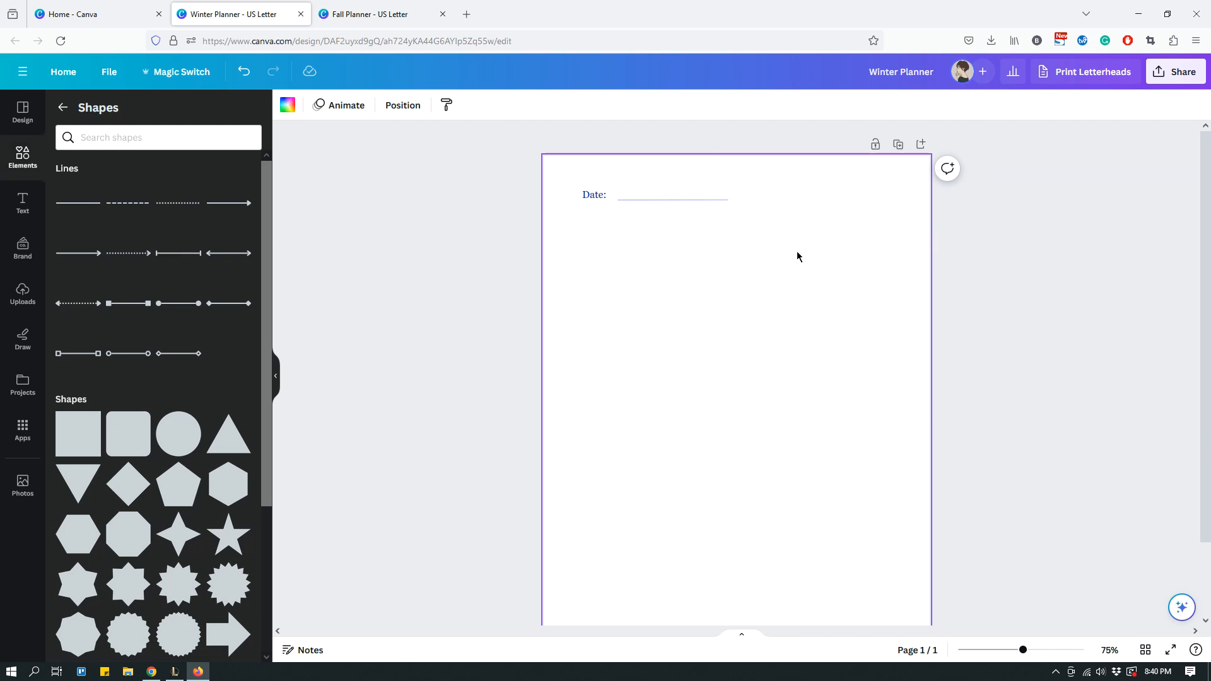
# Set the font size of the "Date:" text to 12.
pyautogui.click(590, 200)
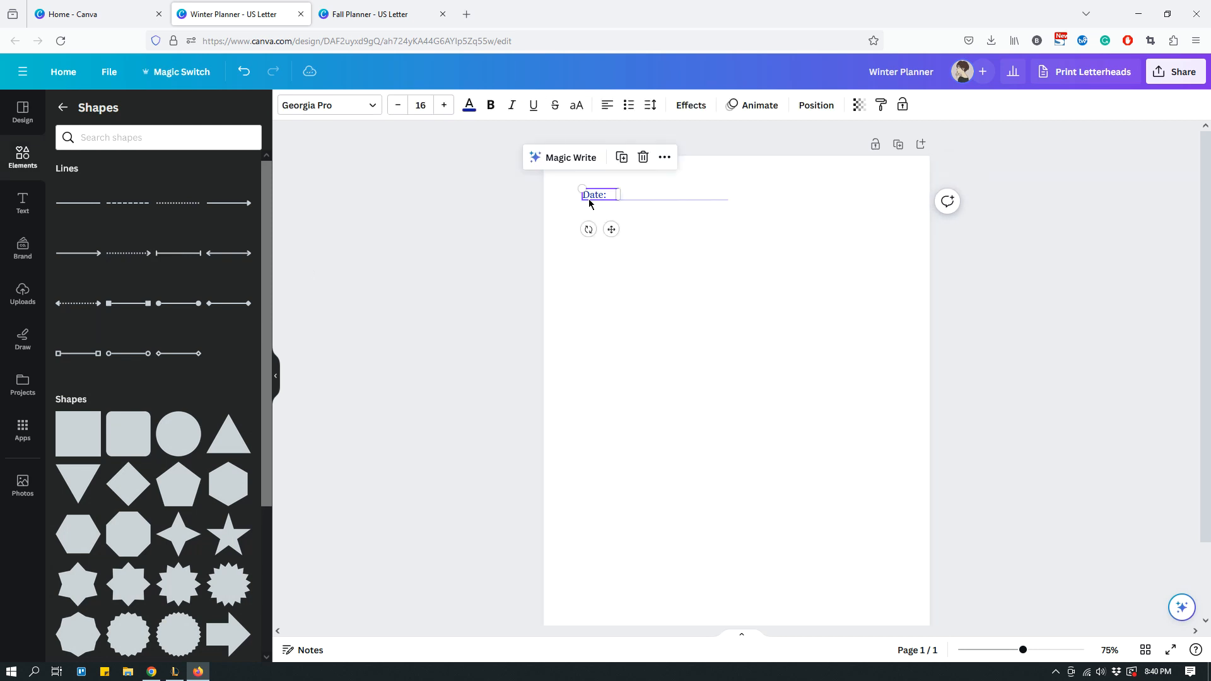
pyautogui.click(420, 105)
pyautogui.write('12')
pyautogui.press('Return')
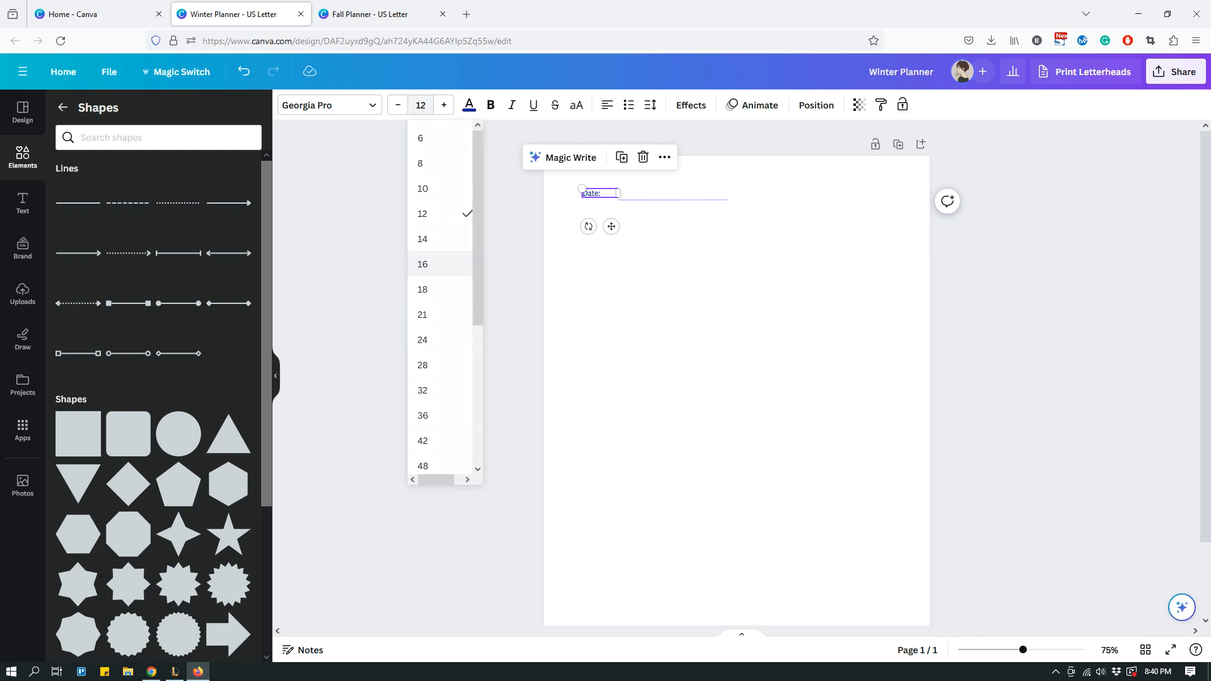
pyautogui.click(644, 222)
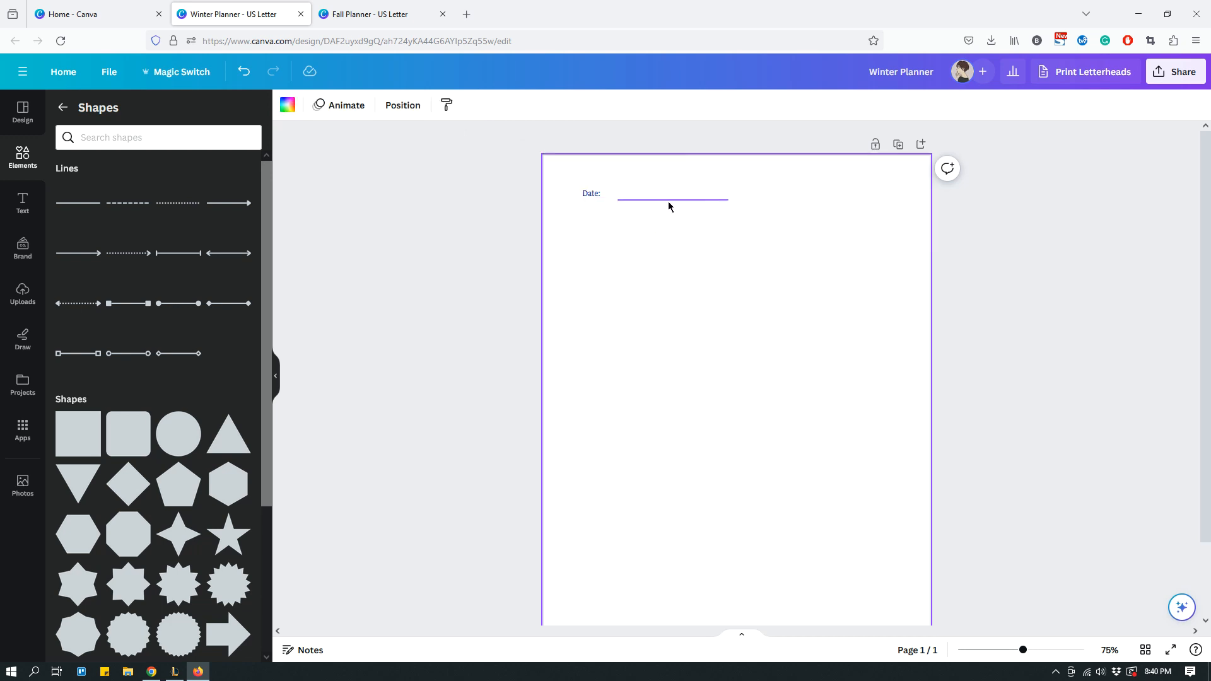
# Narrow the "Date:" text box and refit the line to the text's baseline, extending its start closer to the label.
pyautogui.click(598, 197)
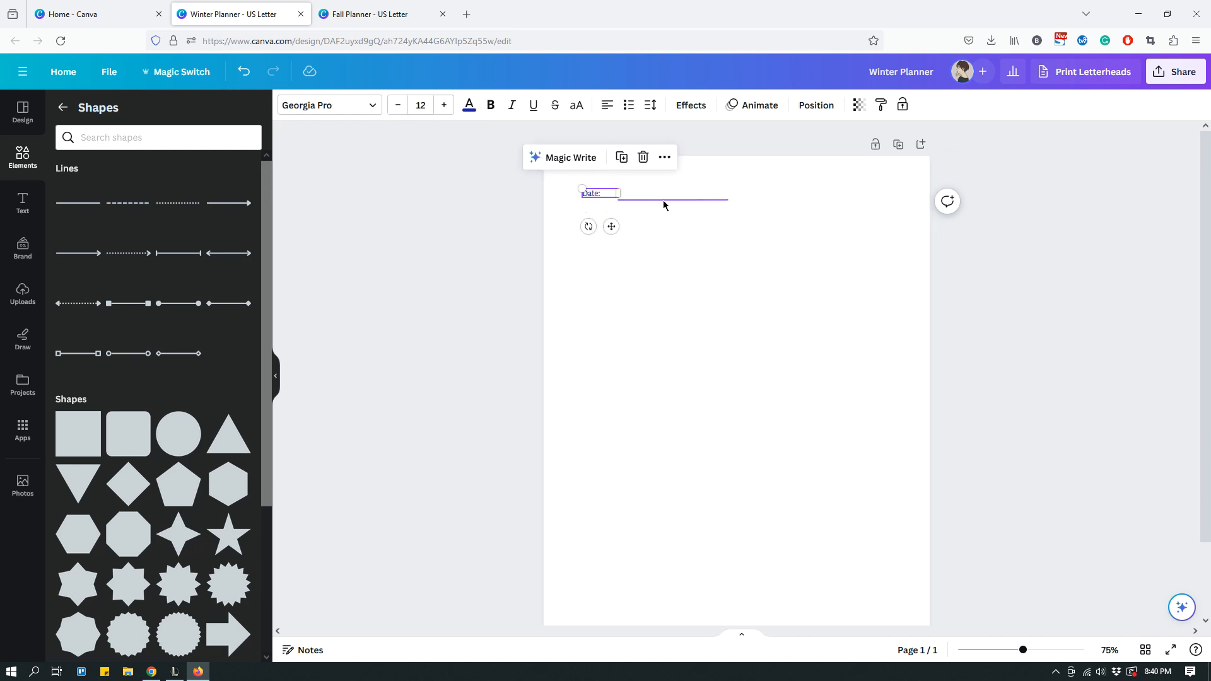
pyautogui.click(672, 225)
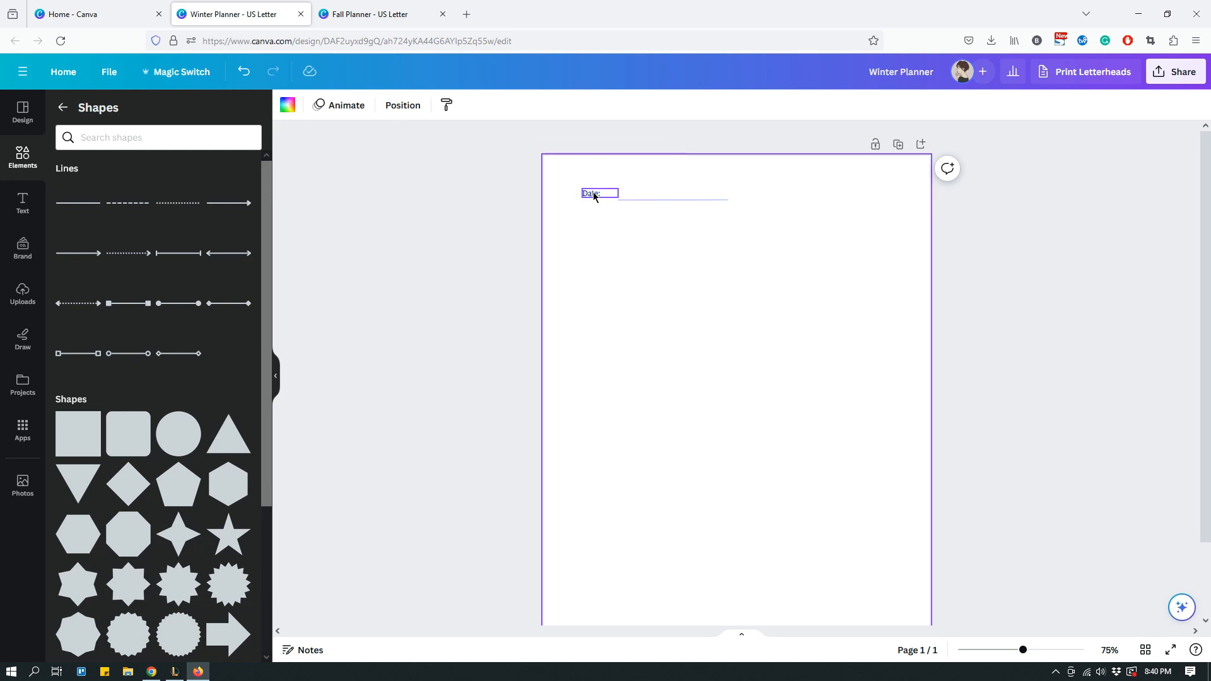
pyautogui.moveTo(633, 200)
pyautogui.mouseDown()
pyautogui.moveTo(611, 194)
pyautogui.moveTo(632, 197)
pyautogui.mouseUp()
pyautogui.click(617, 224)
pyautogui.click(588, 194)
pyautogui.click(666, 221)
pyautogui.moveTo(717, 197); pyautogui.dragTo(727, 196)
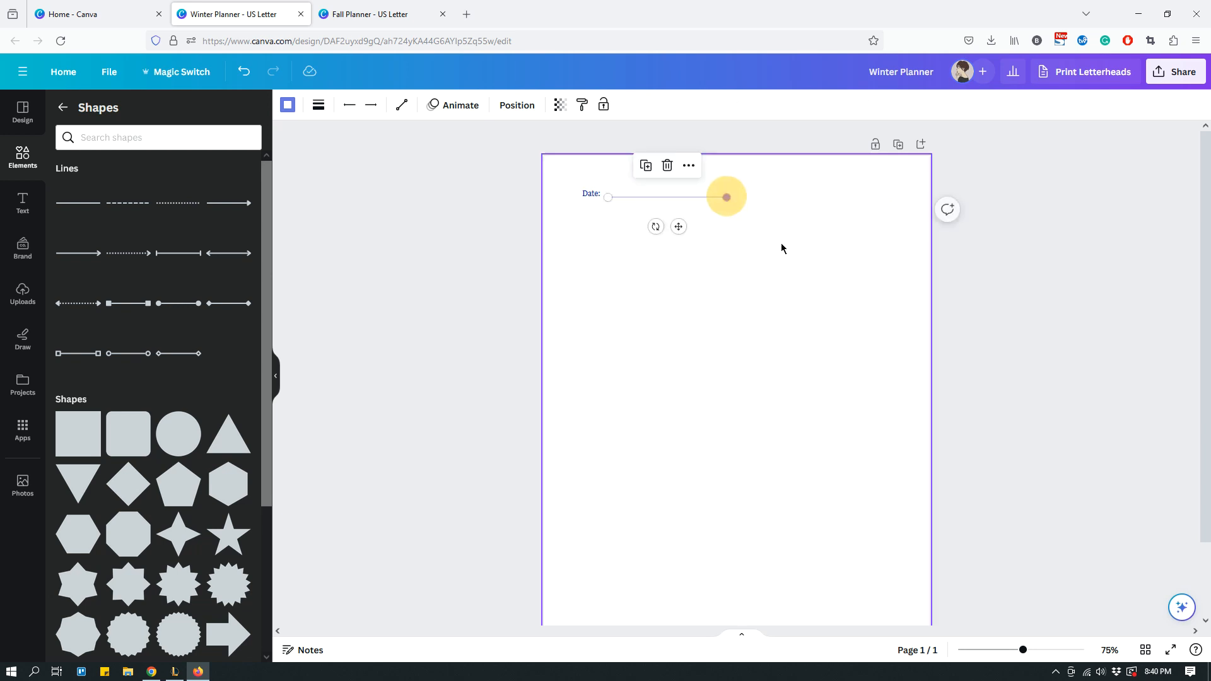
pyautogui.click(785, 253)
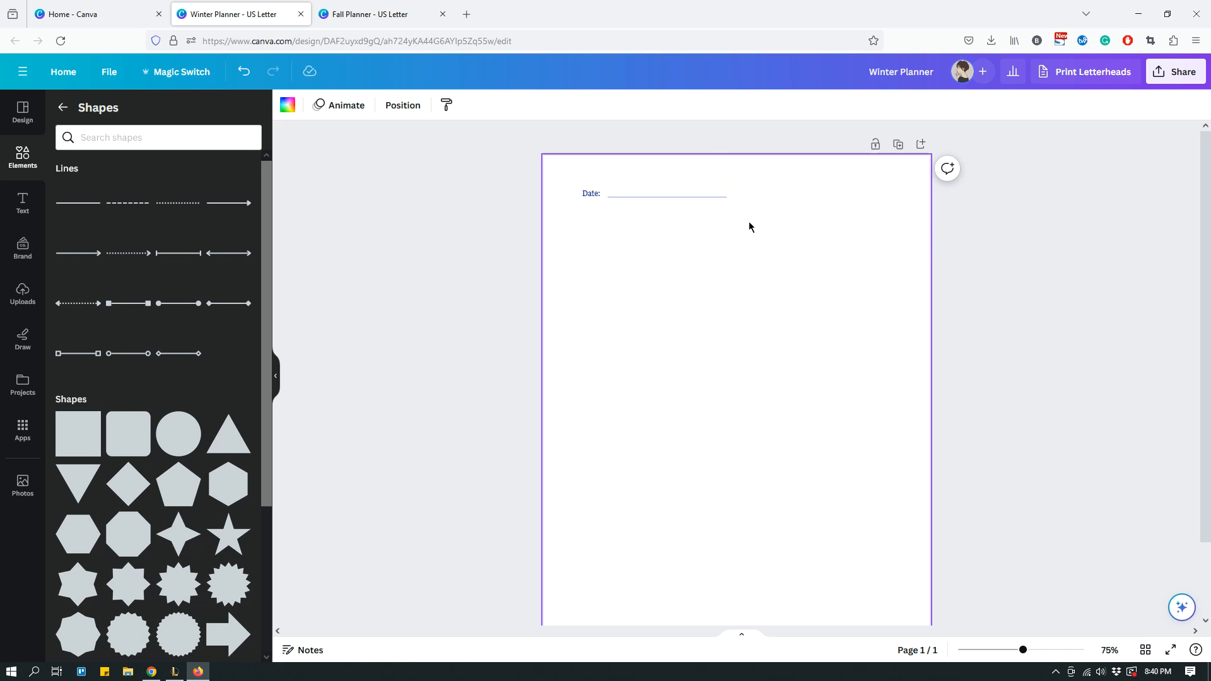
# Group the "Date:" label with its line and place a duplicate level with it in the page's upper-right corner, against the margin.
pyautogui.moveTo(758, 215); pyautogui.dragTo(579, 183)
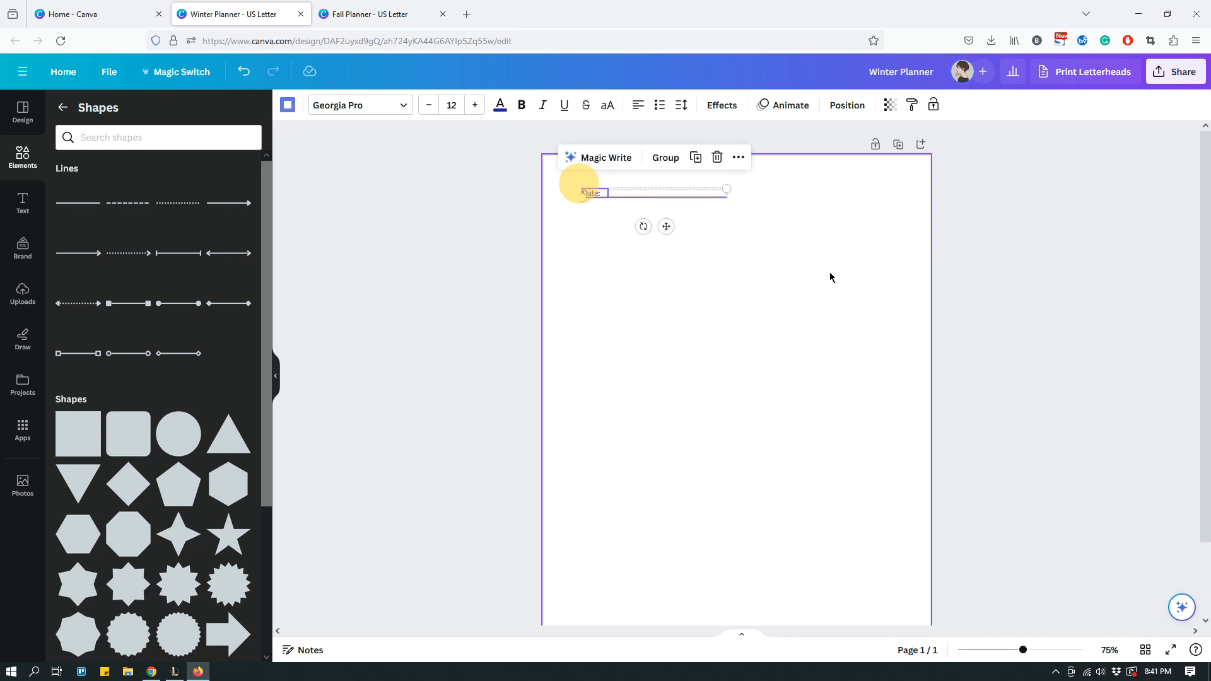
pyautogui.click(663, 165)
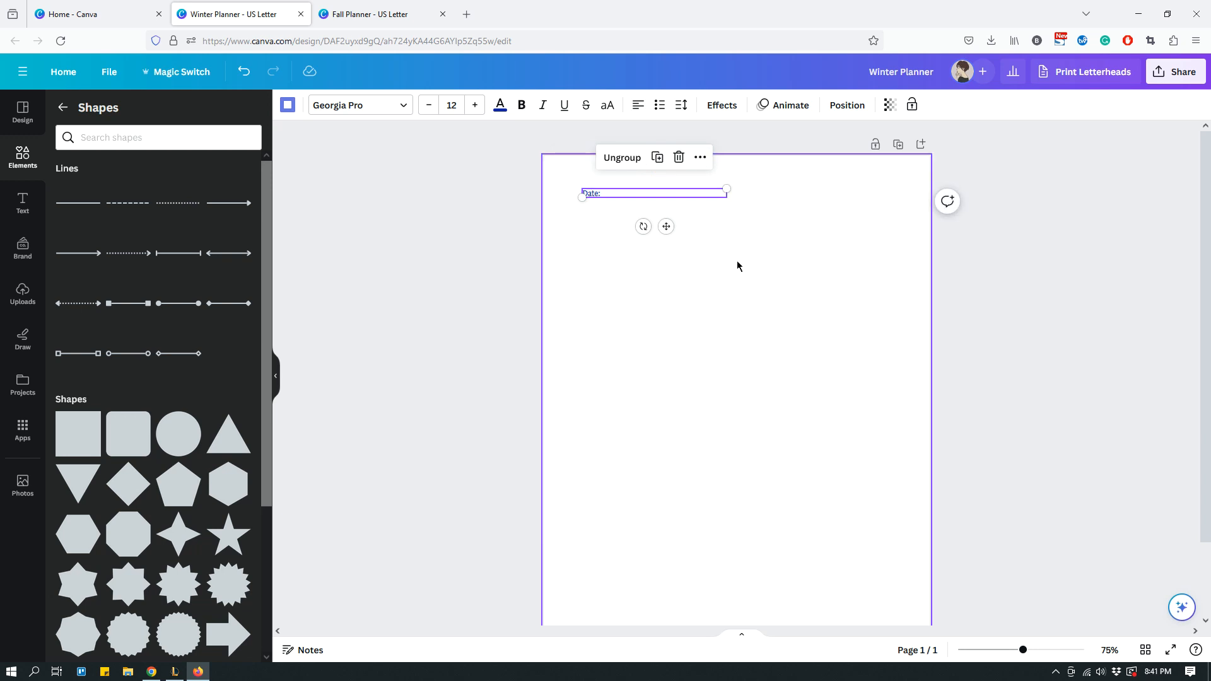
pyautogui.click(657, 159)
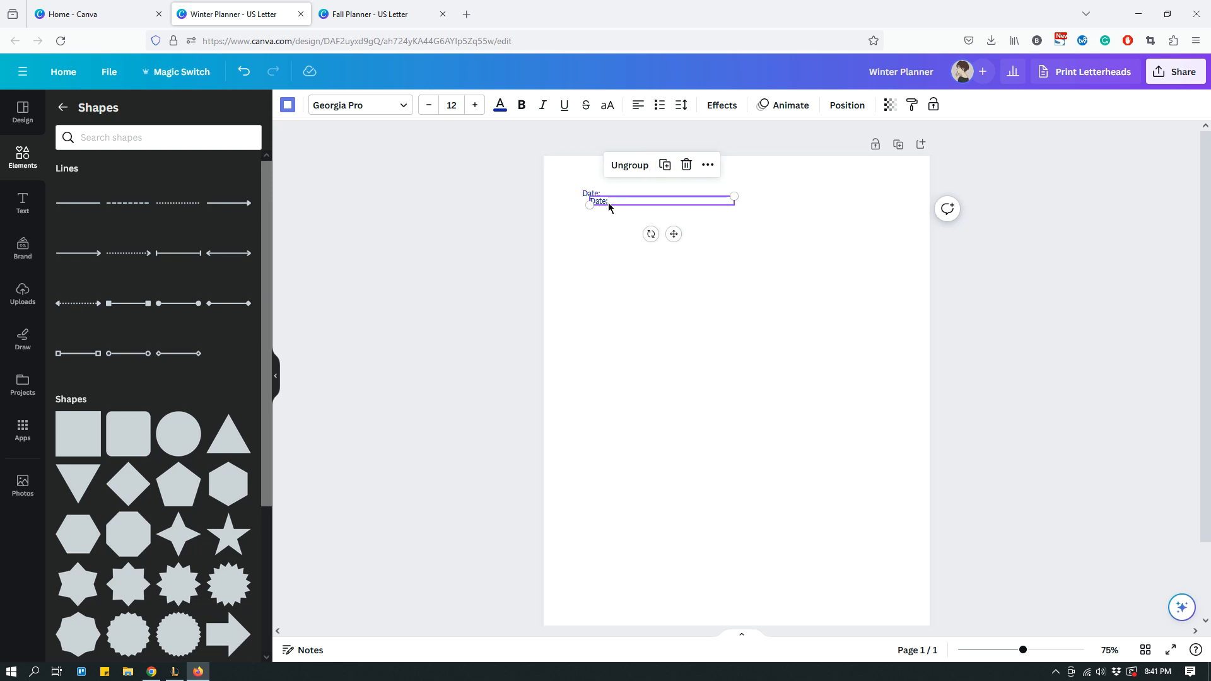
pyautogui.moveTo(611, 202); pyautogui.dragTo(763, 197)
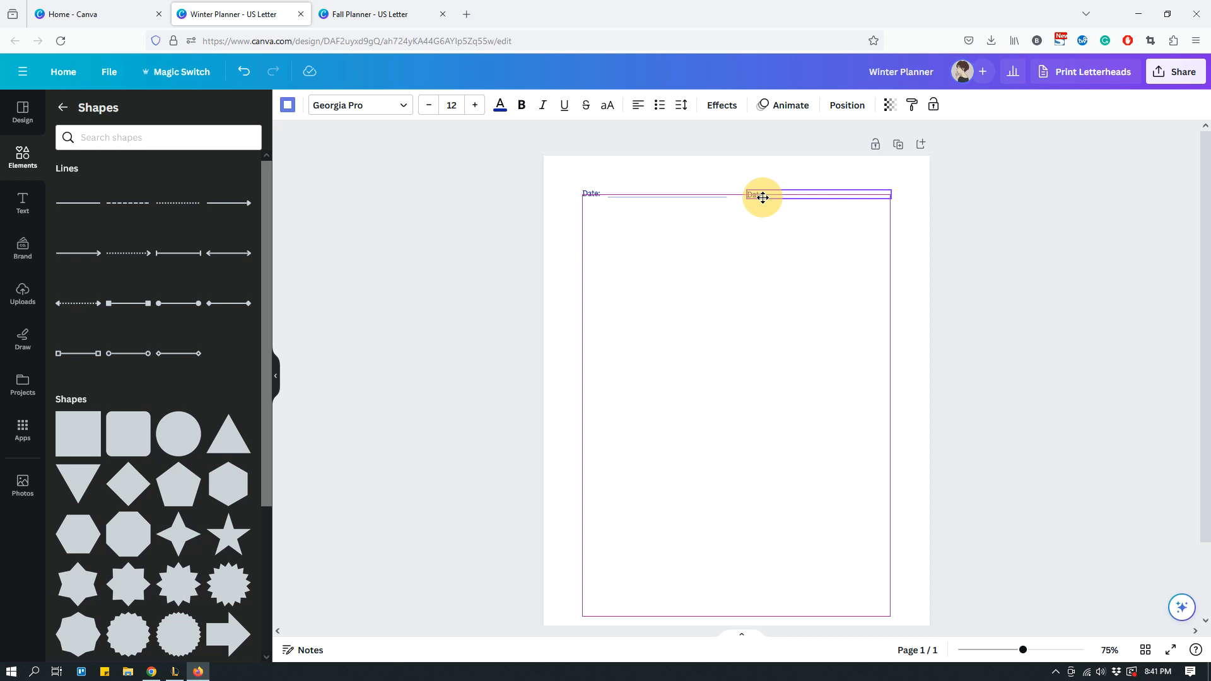
pyautogui.moveTo(763, 198); pyautogui.dragTo(762, 195)
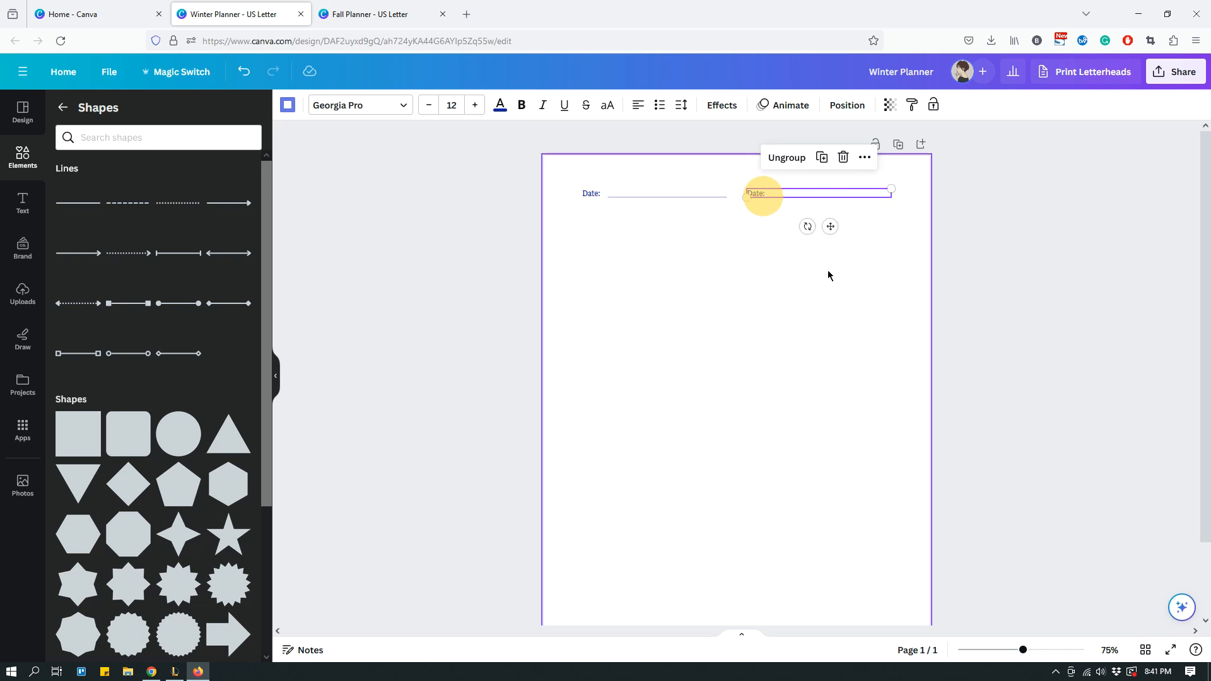
pyautogui.click(834, 280)
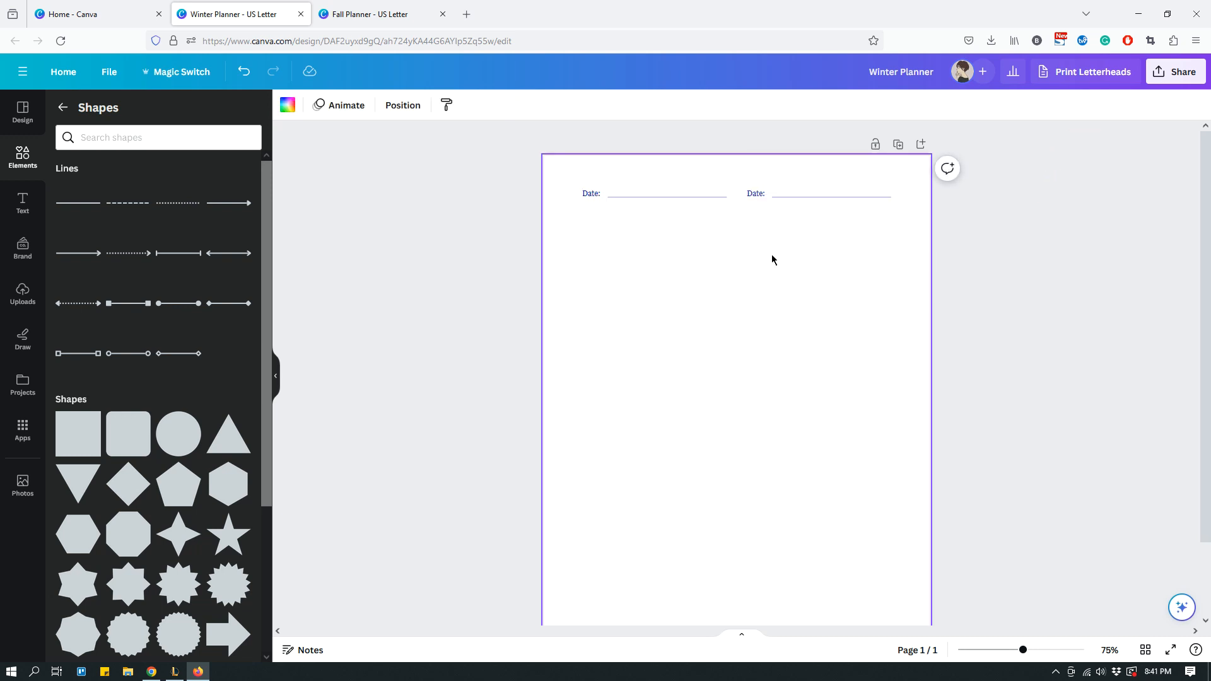
# Replace the text of the duplicated label in the page's upper-right corner with "Day:".
pyautogui.doubleClick(756, 195)
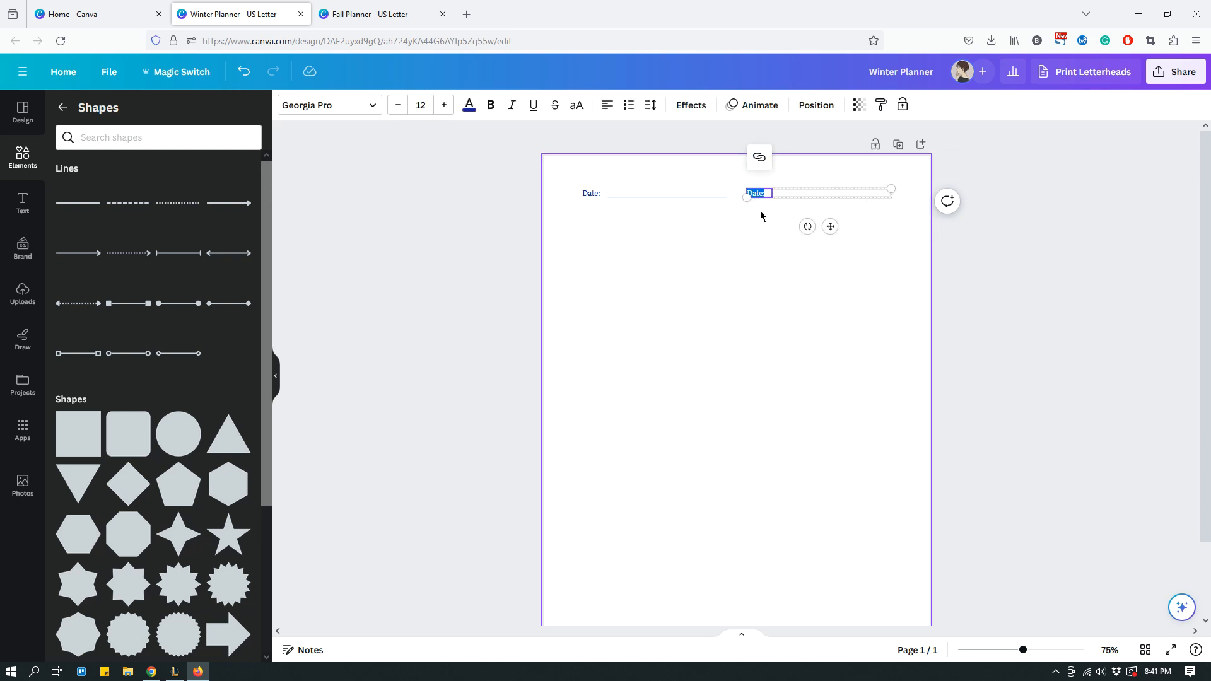
pyautogui.press('BackSpace')
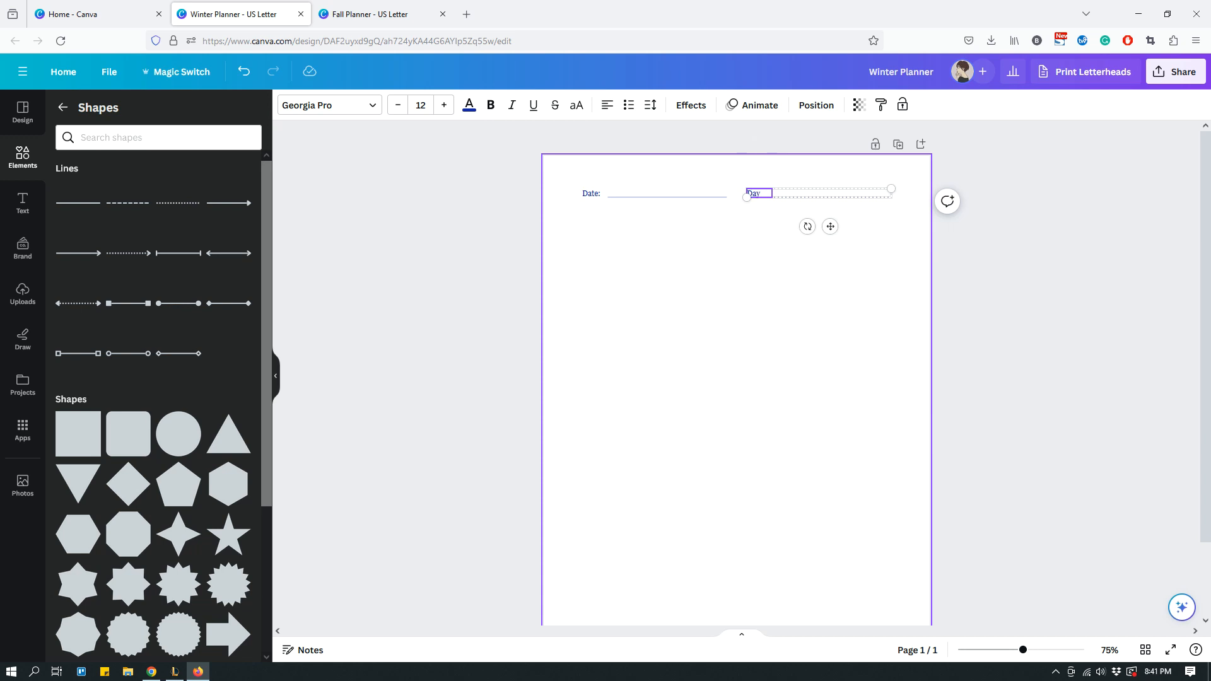
pyautogui.click(762, 285)
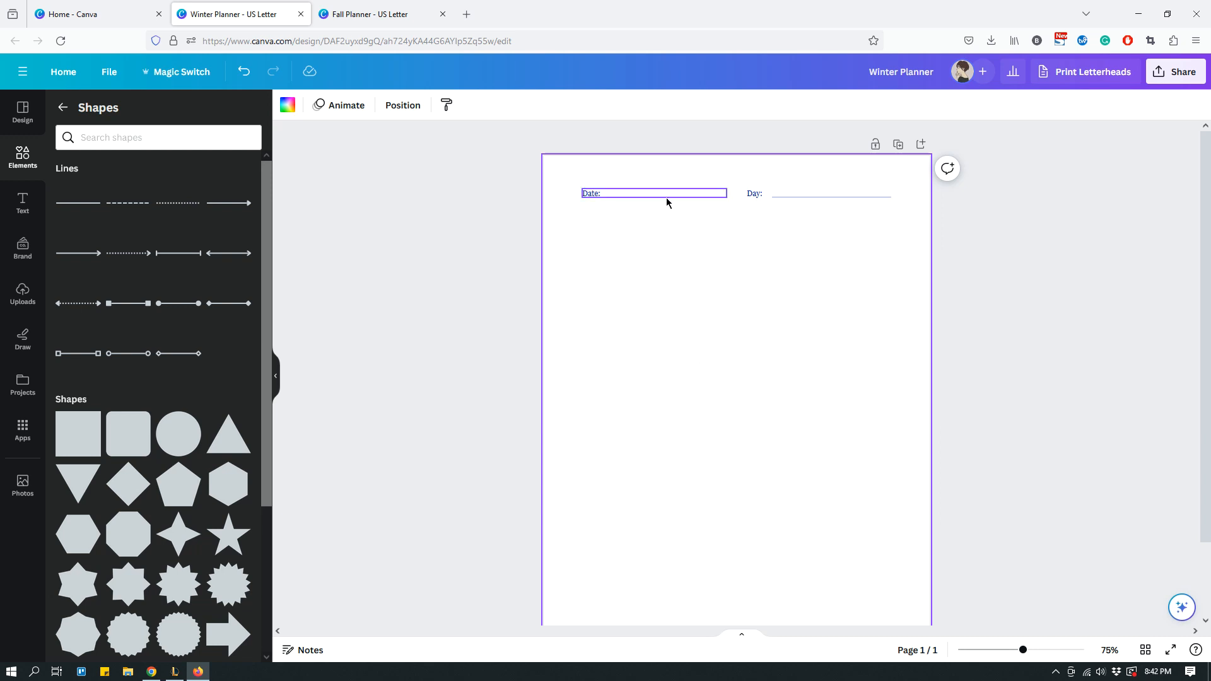
# Duplicate the "Date:" label and line group and place the copy directly beneath the original, aligned with the page margin.
pyautogui.moveTo(742, 225); pyautogui.dragTo(650, 182)
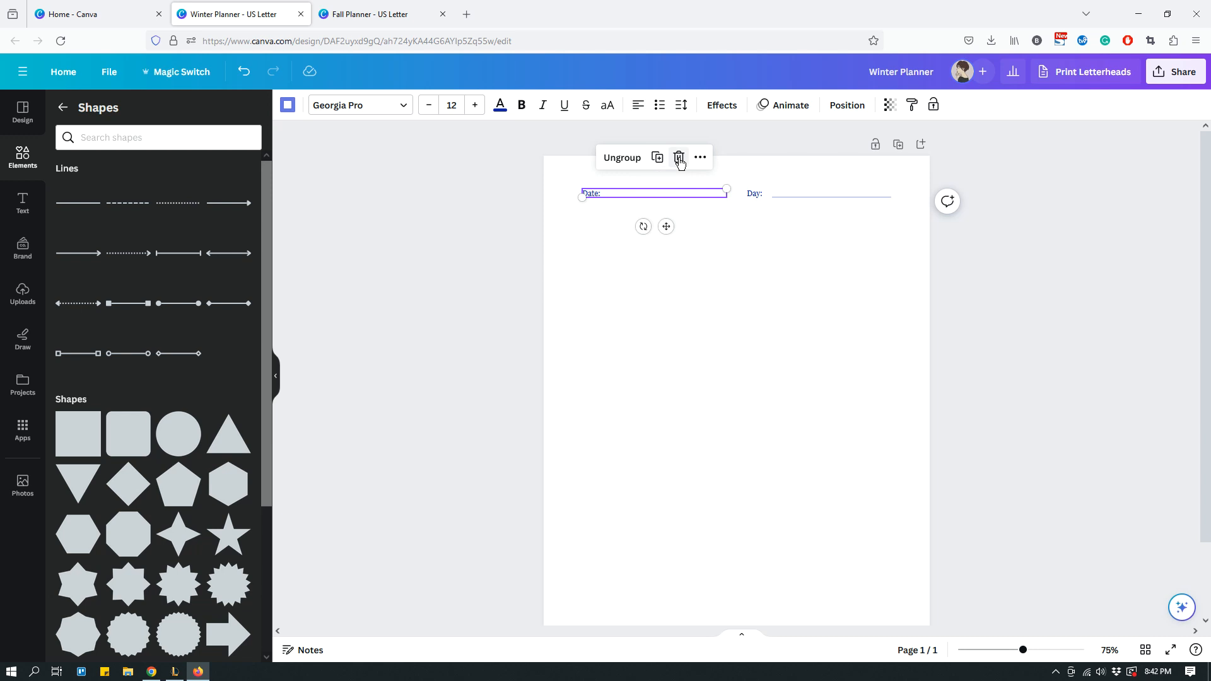
pyautogui.click(657, 157)
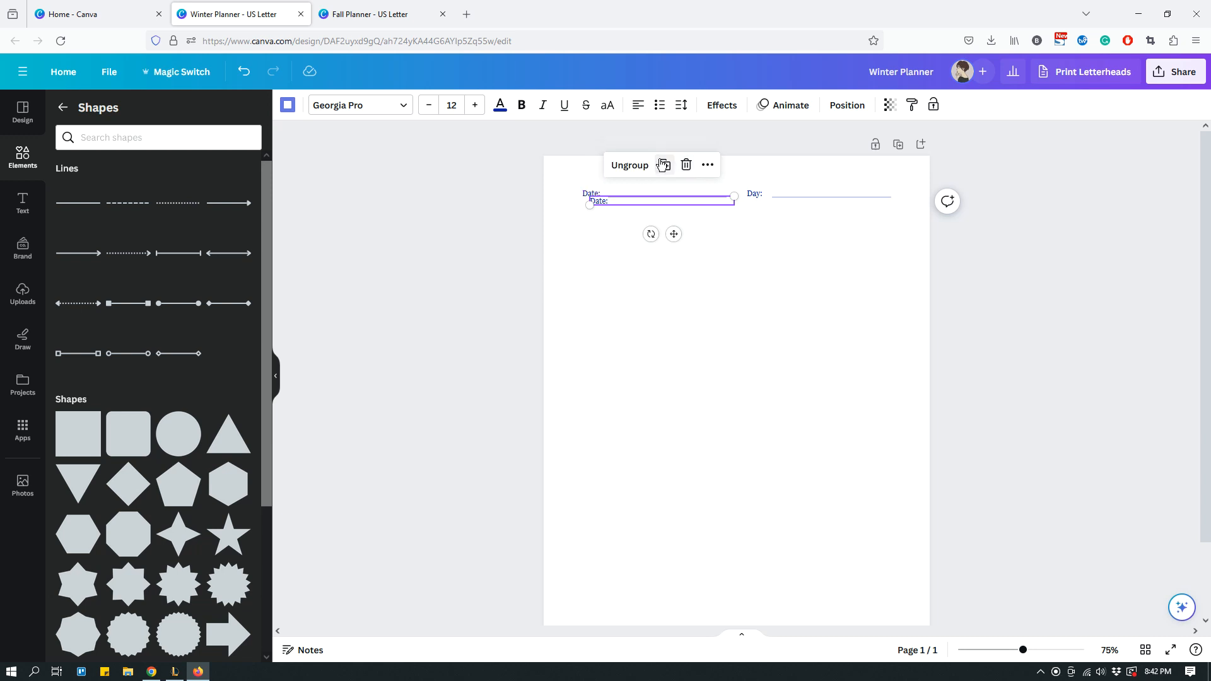
pyautogui.moveTo(632, 202); pyautogui.dragTo(628, 220)
pyautogui.click(691, 290)
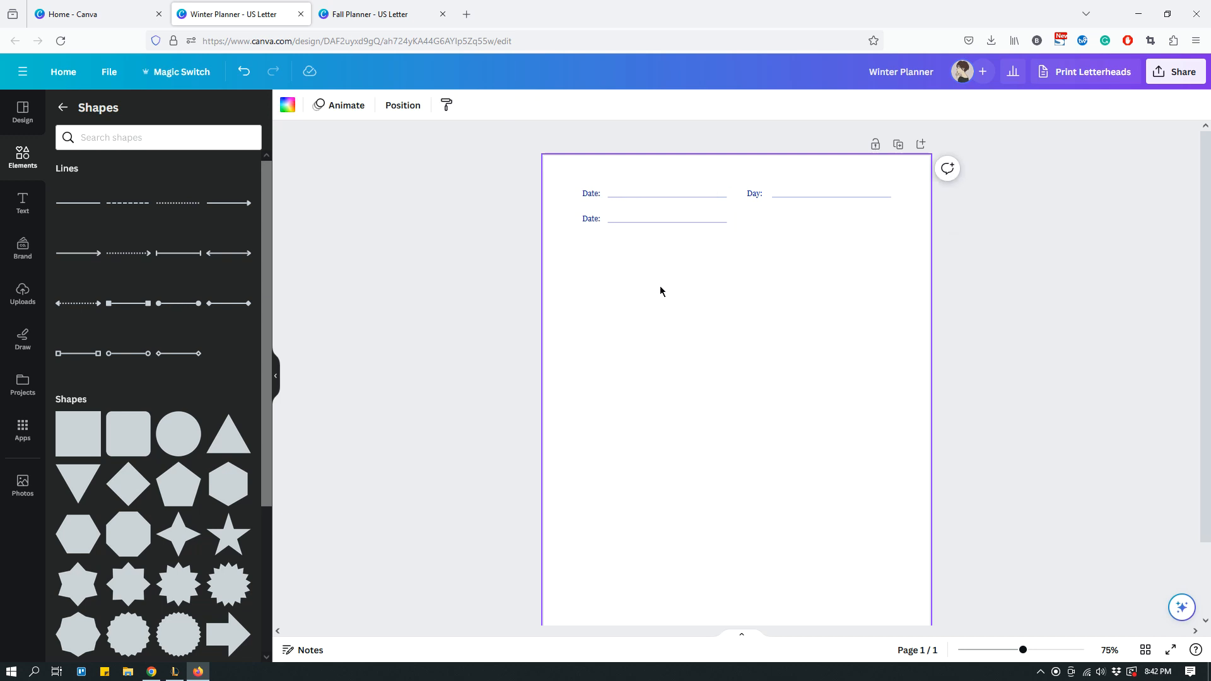
# Switch to the Fall Planner design and examine how its hourly schedule column is laid out from 6 AM to 6 PM.
pyautogui.click(386, 18)
pyautogui.scroll(-1, 609, 358)
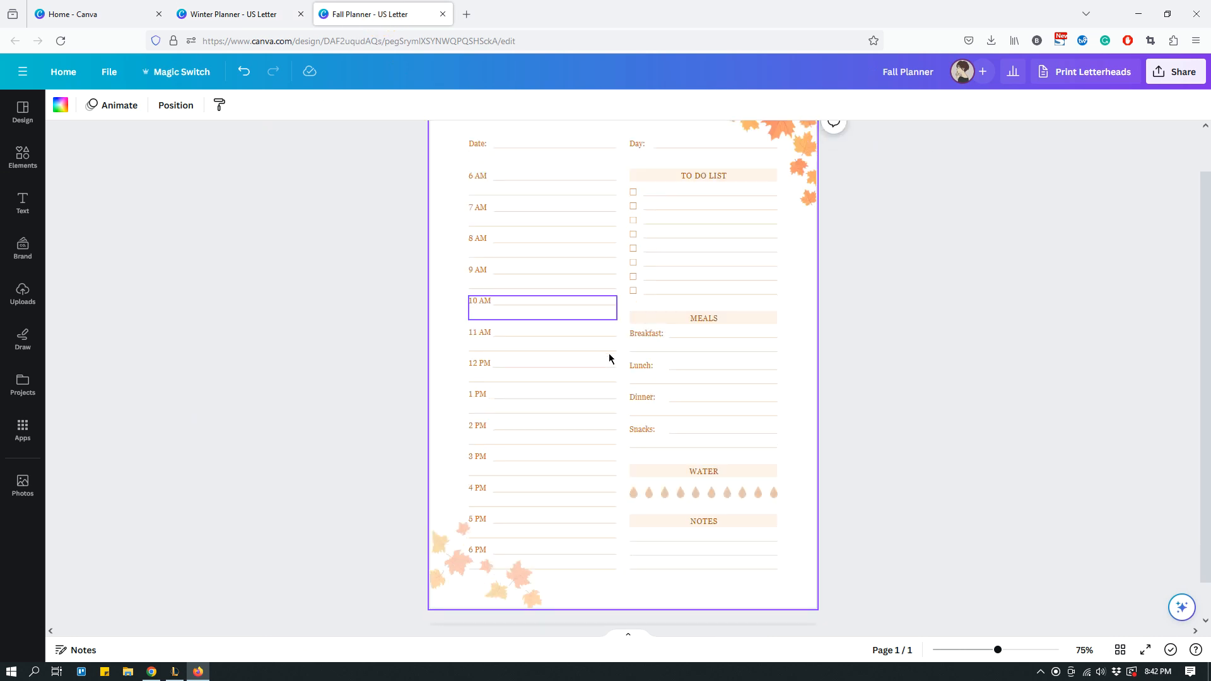
pyautogui.scroll(-1, 559, 407)
pyautogui.scroll(2, 561, 414)
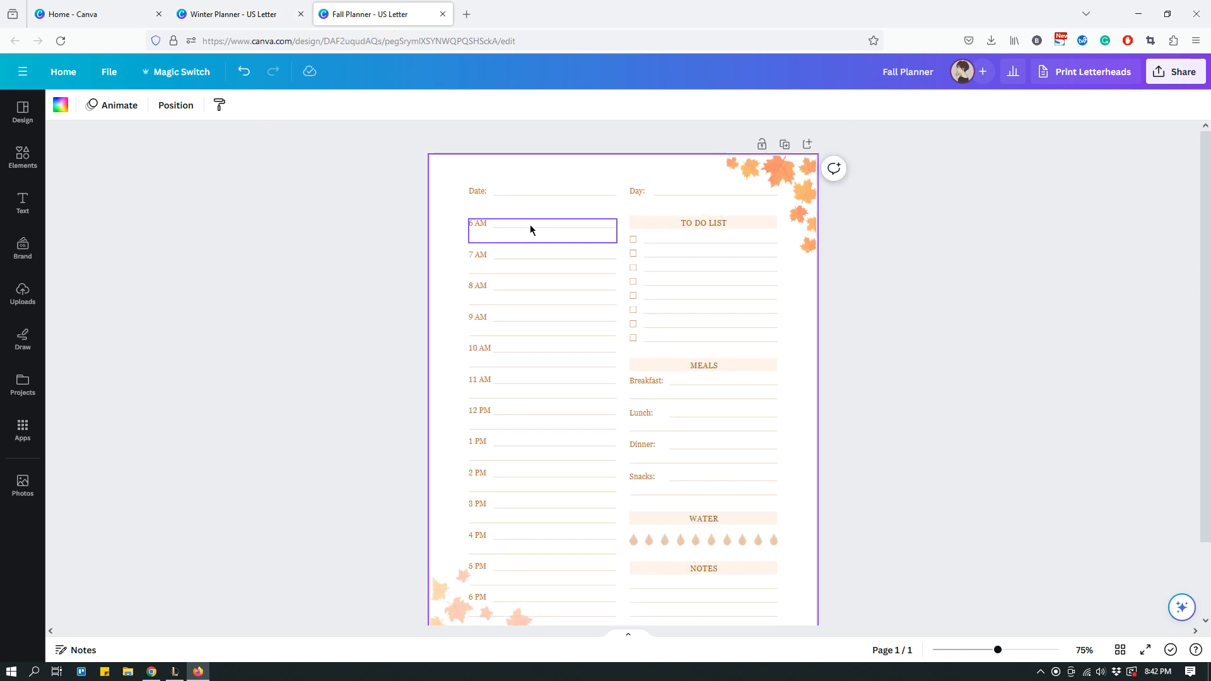
pyautogui.scroll(-2, 530, 229)
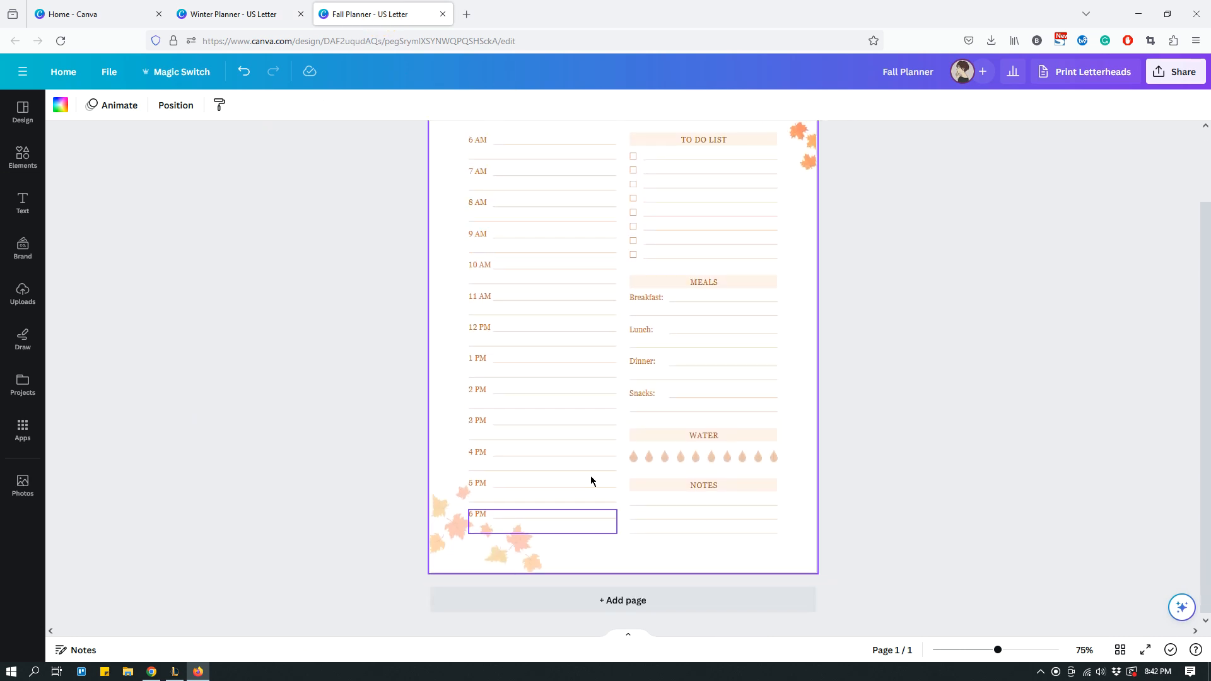
pyautogui.scroll(2, 669, 420)
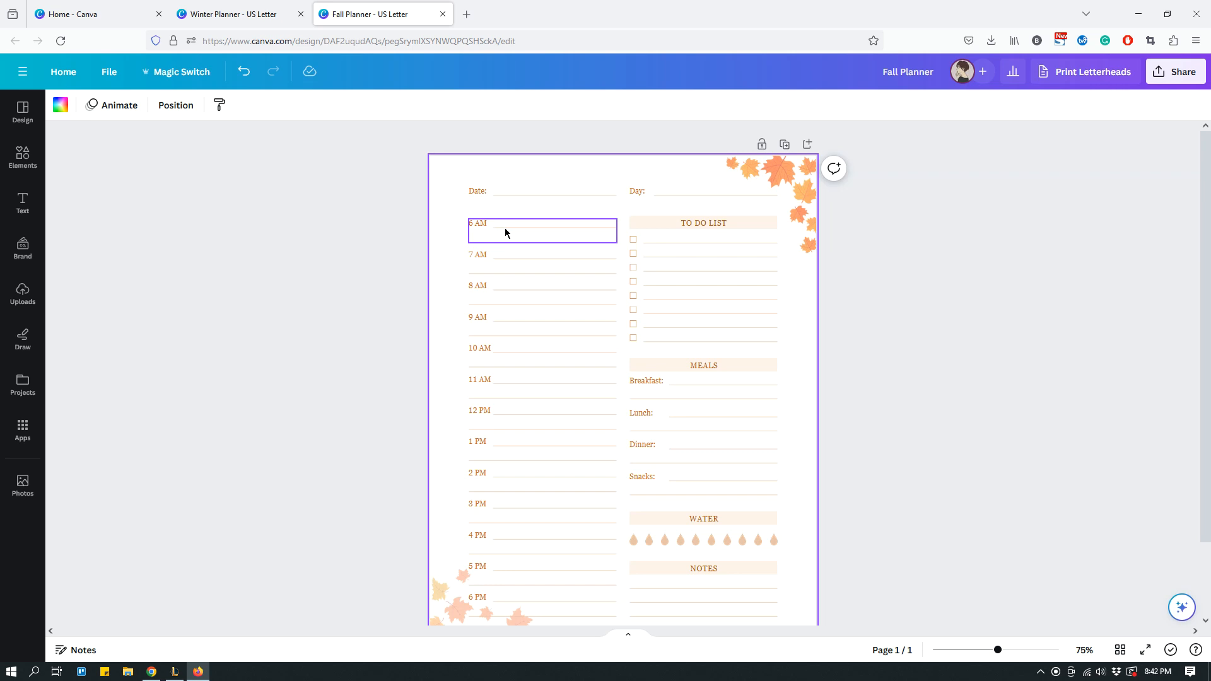
# Return to the Winter Planner design and replace the duplicated "Date:" label's text with "6 AM".
pyautogui.click(228, 17)
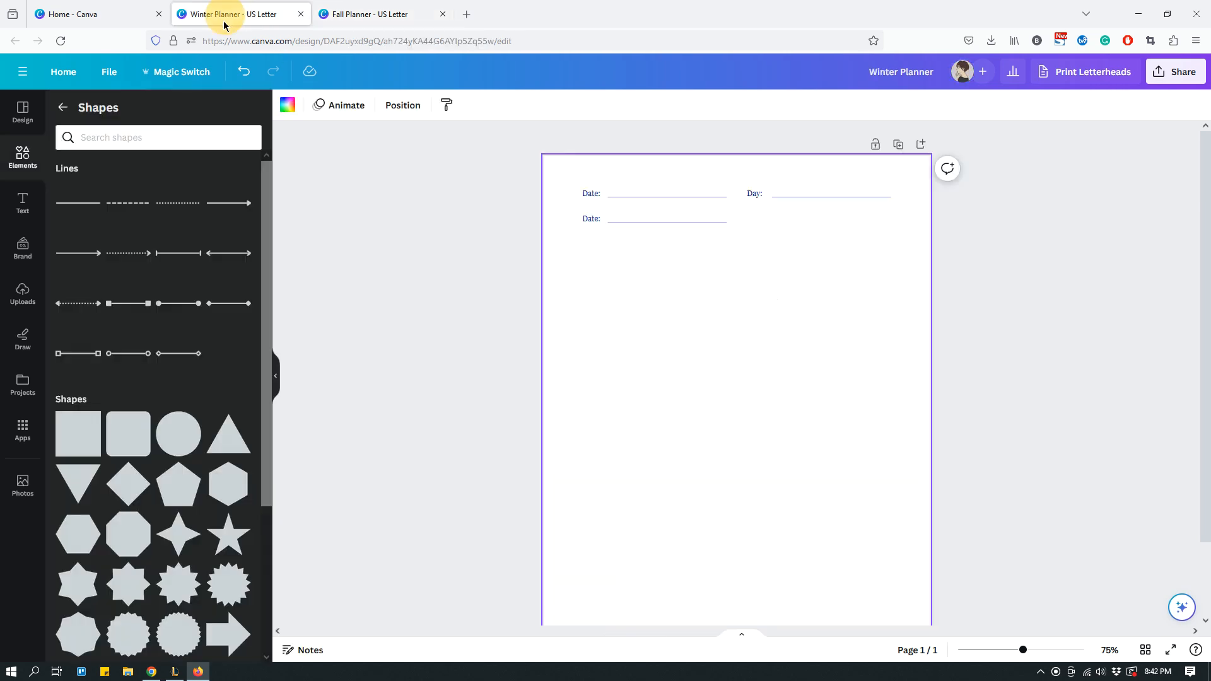
pyautogui.click(586, 218)
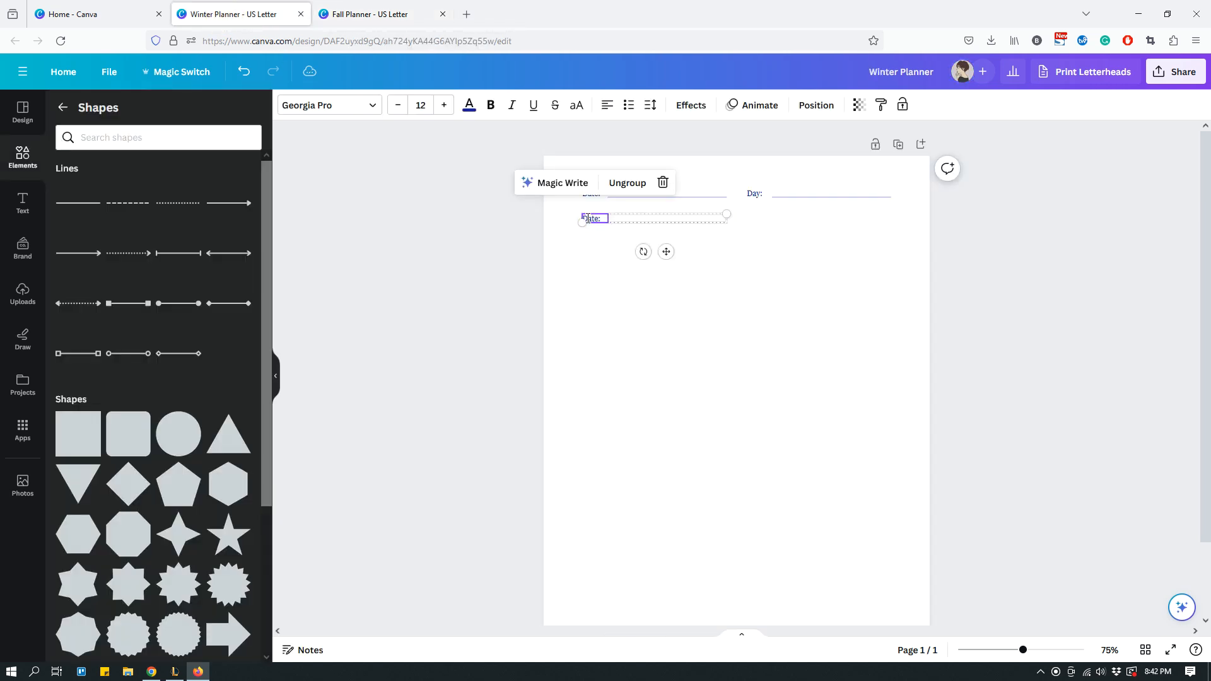
pyautogui.doubleClick(587, 218)
pyautogui.write('5')
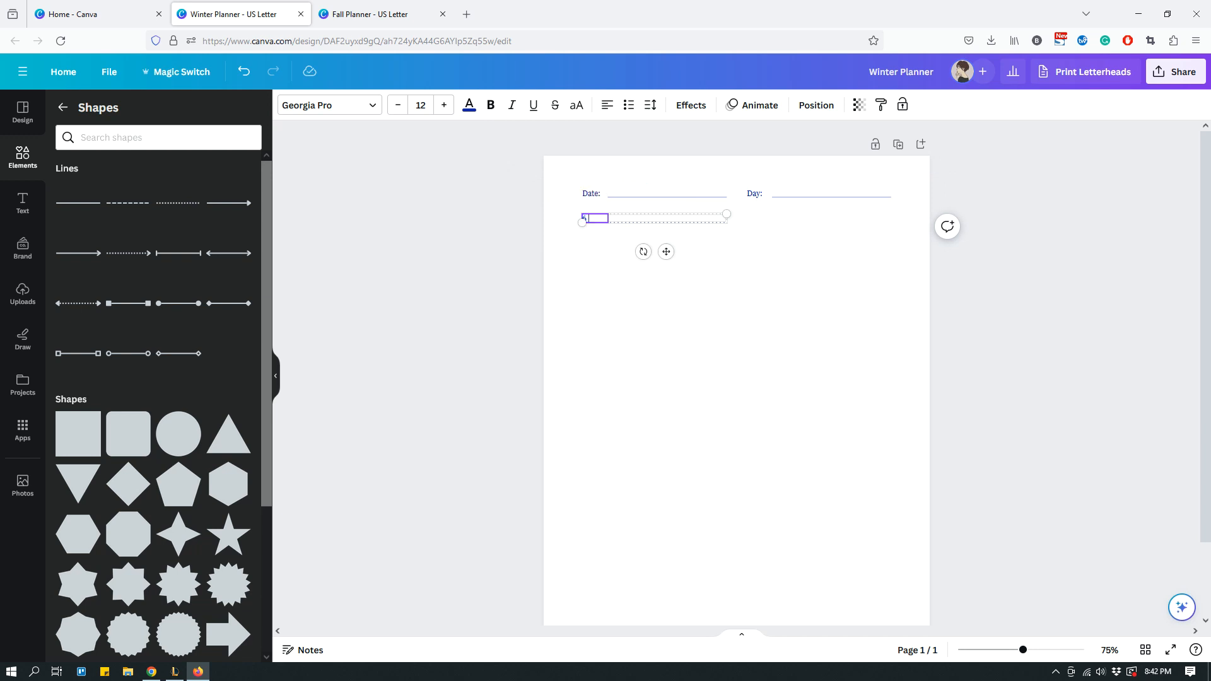
pyautogui.write(' AM')
pyautogui.click(740, 286)
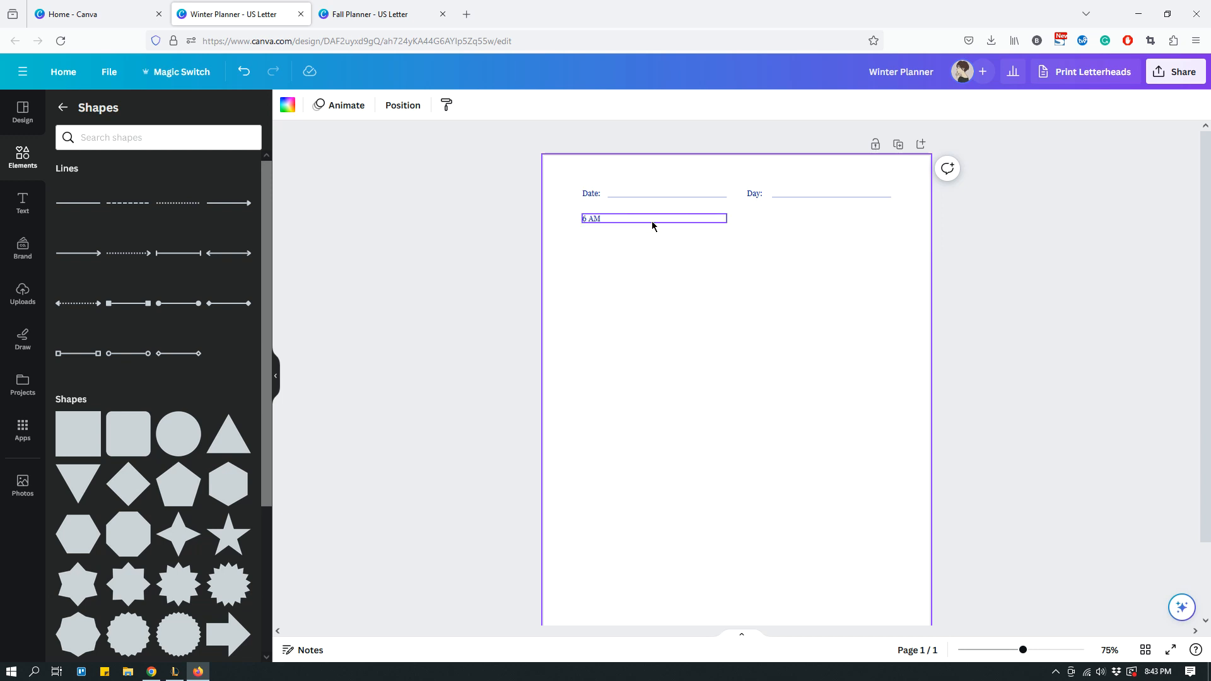
# Add a plain solid line to the page below the 6 AM row and set its line weight to 1.
pyautogui.click(79, 203)
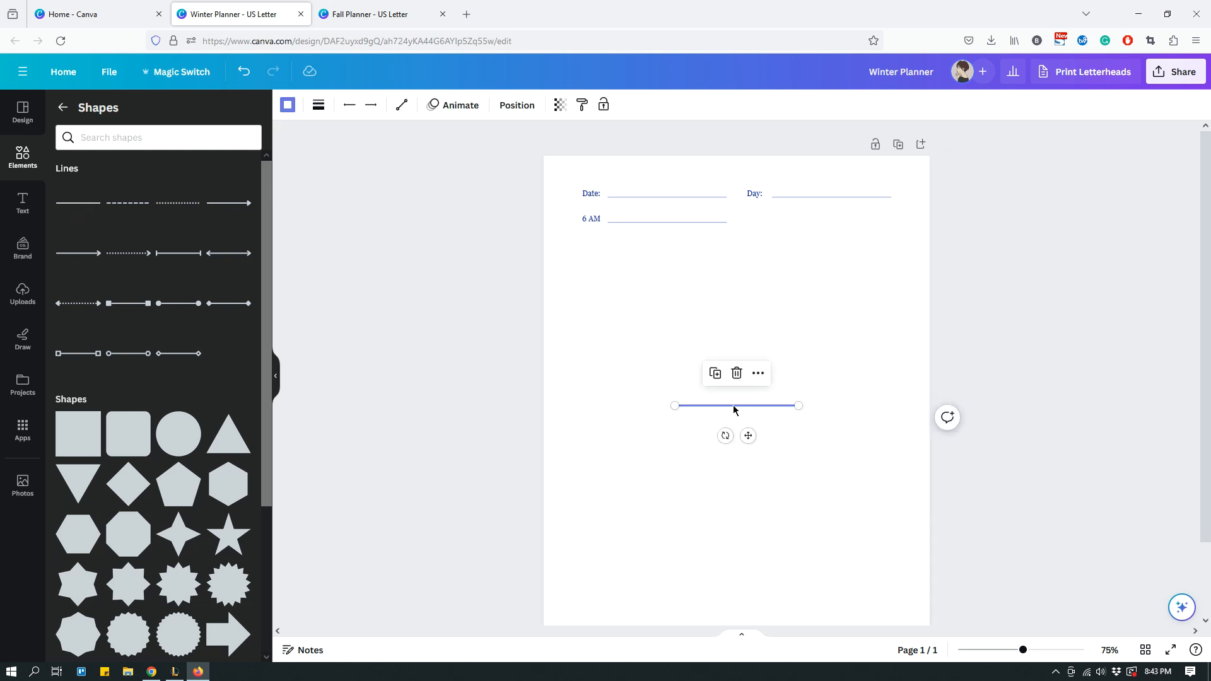
pyautogui.moveTo(733, 405); pyautogui.dragTo(698, 321)
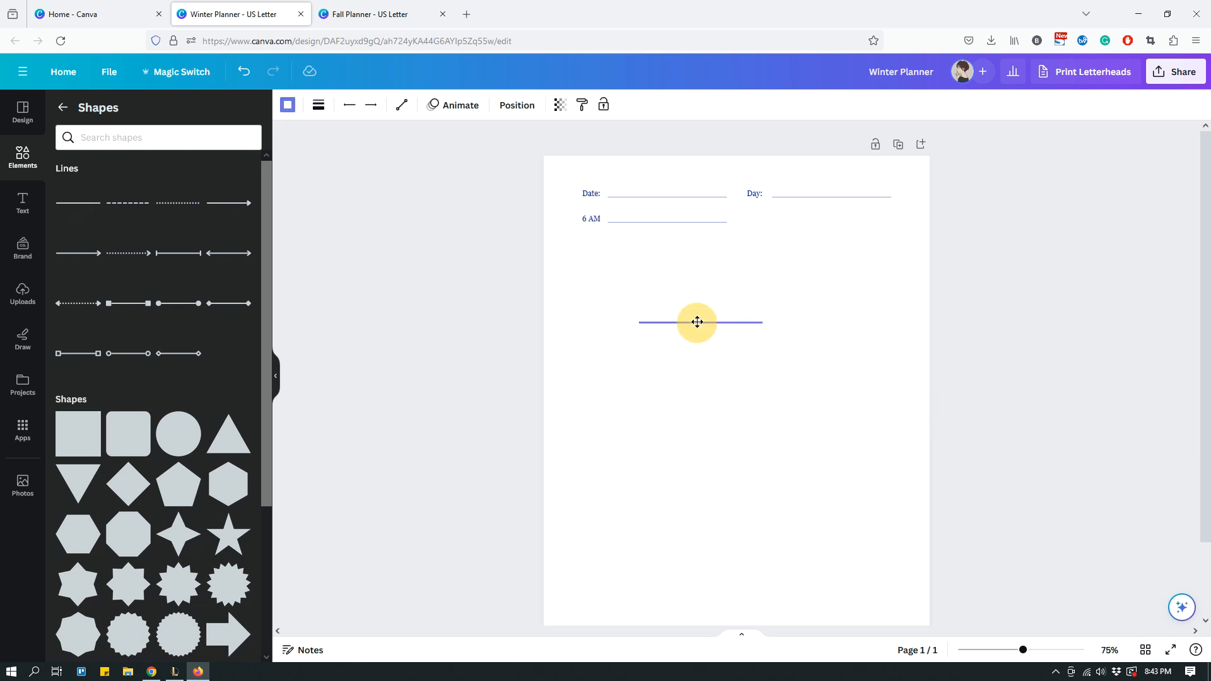
pyautogui.click(319, 108)
pyautogui.click(482, 198)
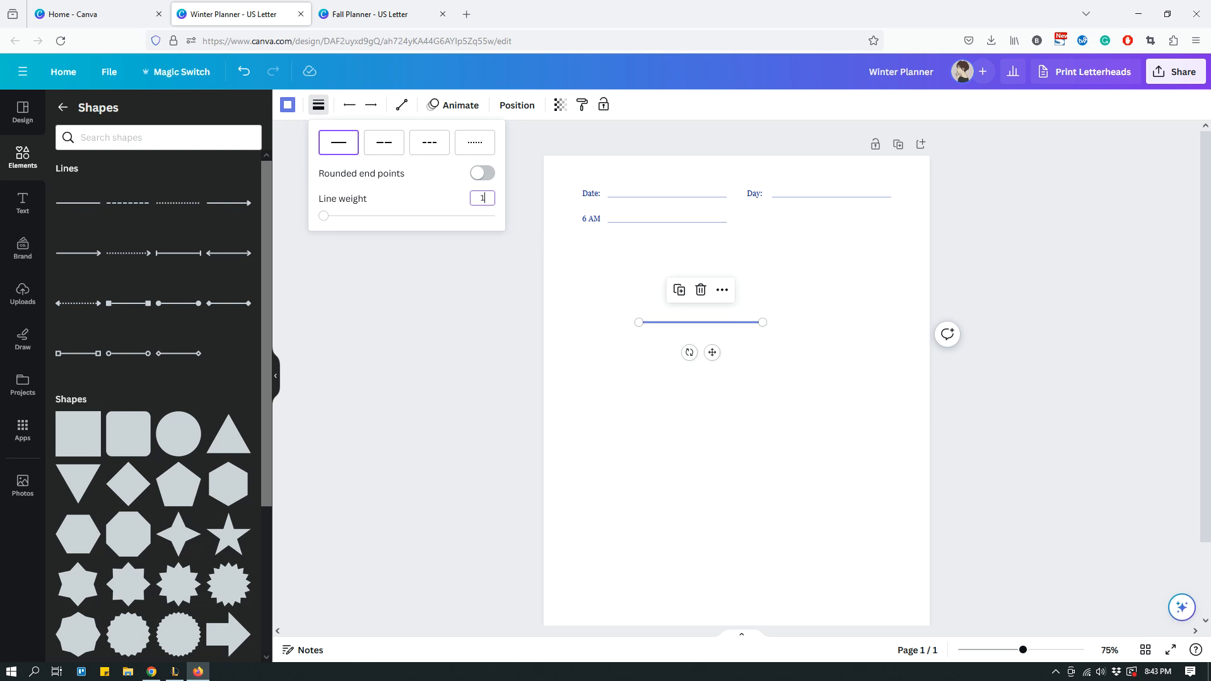
pyautogui.click(765, 343)
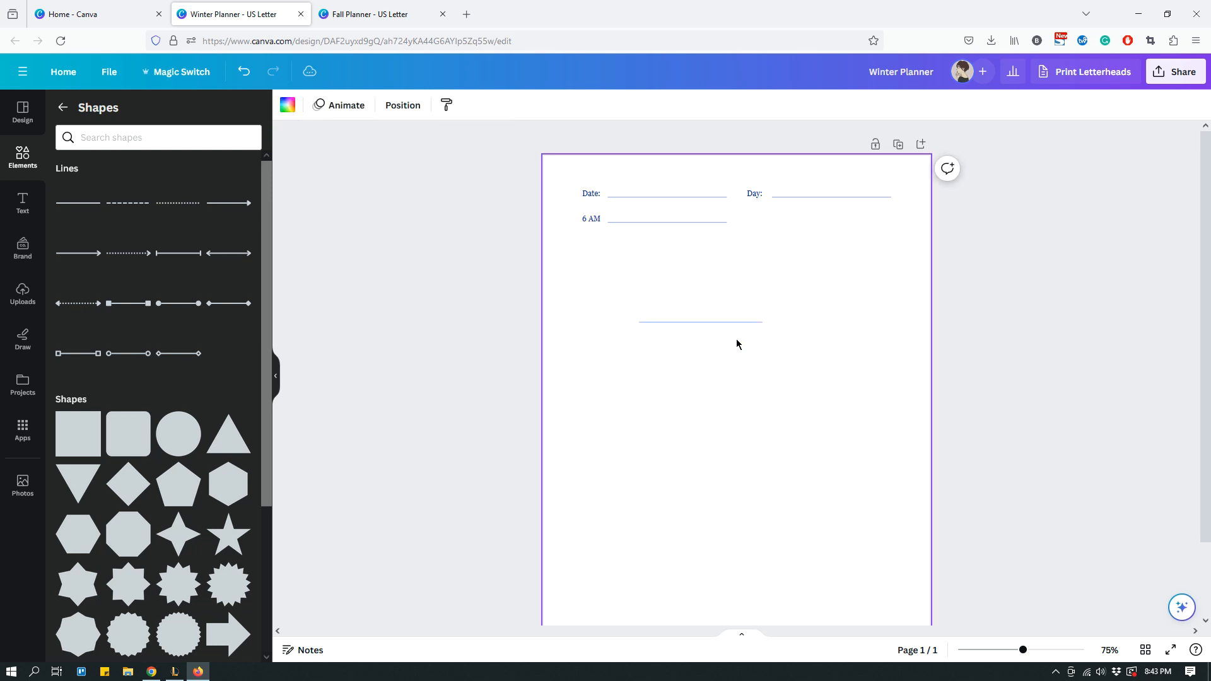
# Place the new line beneath the 6 AM line, flush with its far end, and extend its start to the page margin.
pyautogui.moveTo(724, 323); pyautogui.dragTo(689, 239)
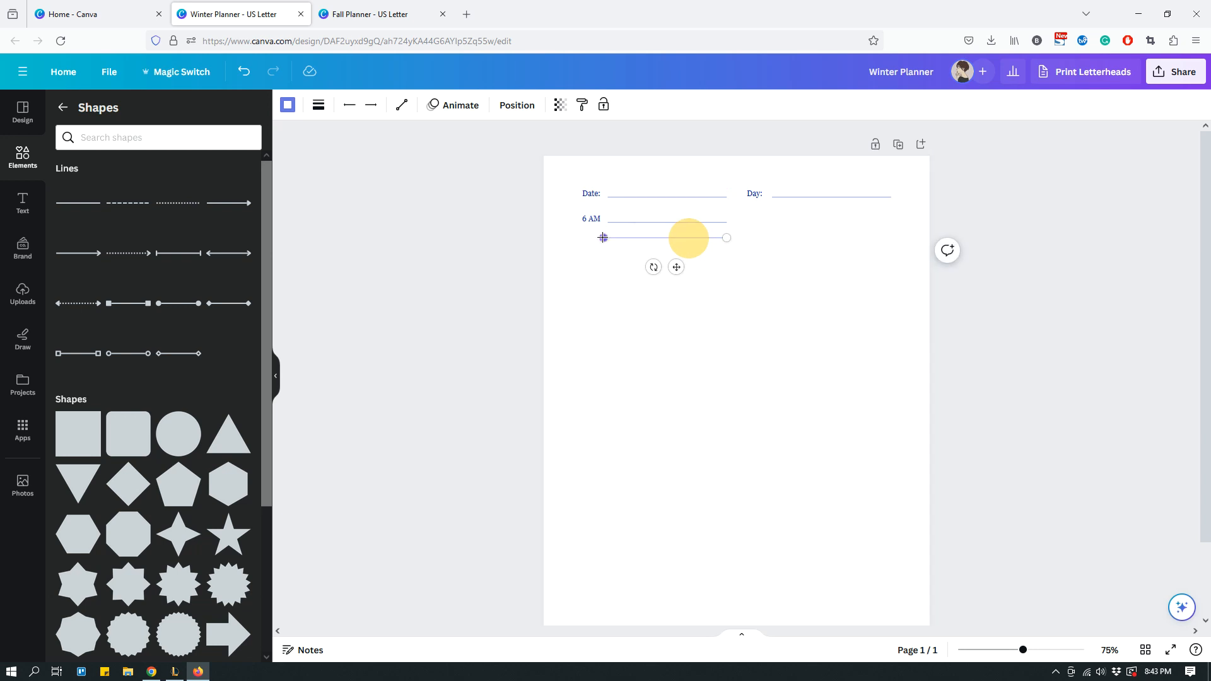
pyautogui.moveTo(601, 237); pyautogui.dragTo(583, 236)
pyautogui.click(750, 285)
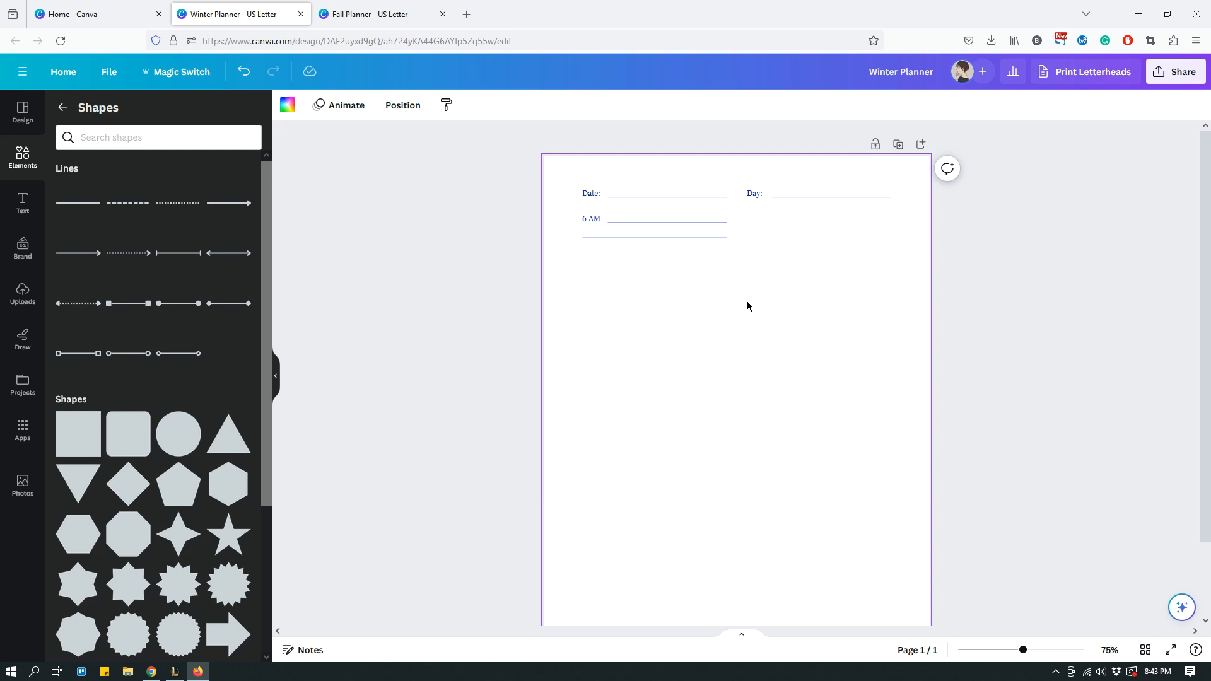
# Fine-tune the vertical spacing of the full-width line beneath the 6 AM line.
pyautogui.scroll(-1, 765, 294)
pyautogui.scroll(1, 765, 294)
pyautogui.moveTo(743, 244); pyautogui.dragTo(572, 215)
pyautogui.click(763, 302)
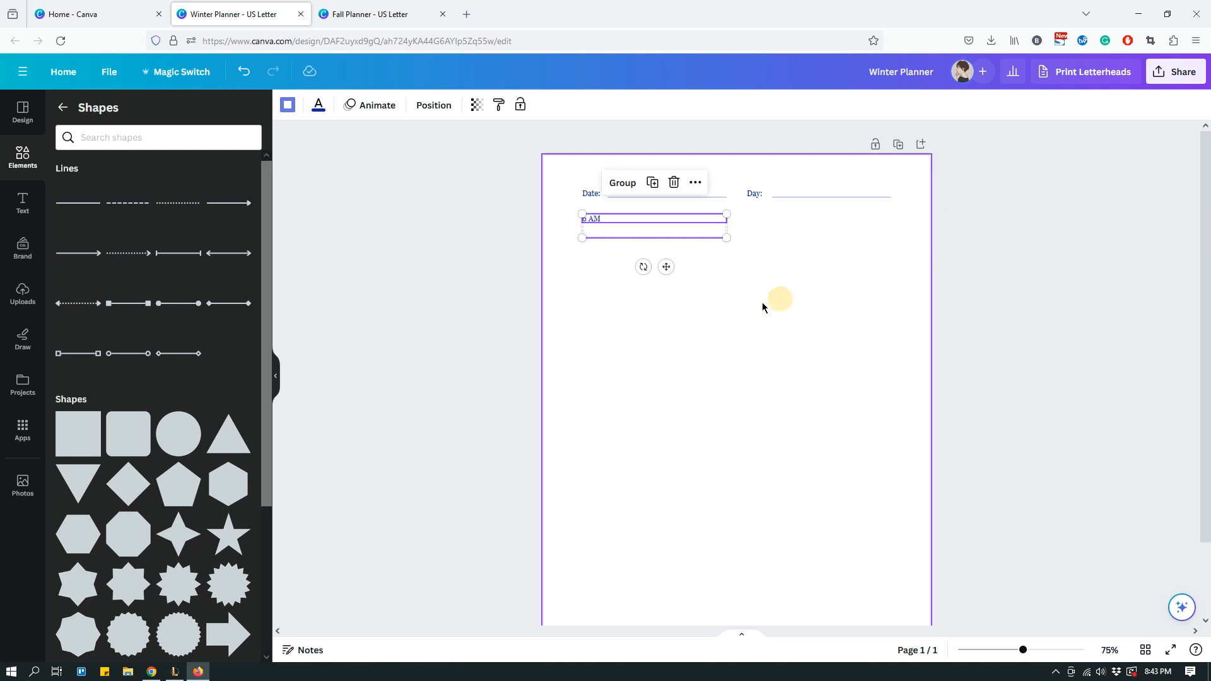
pyautogui.click(643, 237)
pyautogui.moveTo(643, 237); pyautogui.dragTo(654, 236)
pyautogui.click(702, 319)
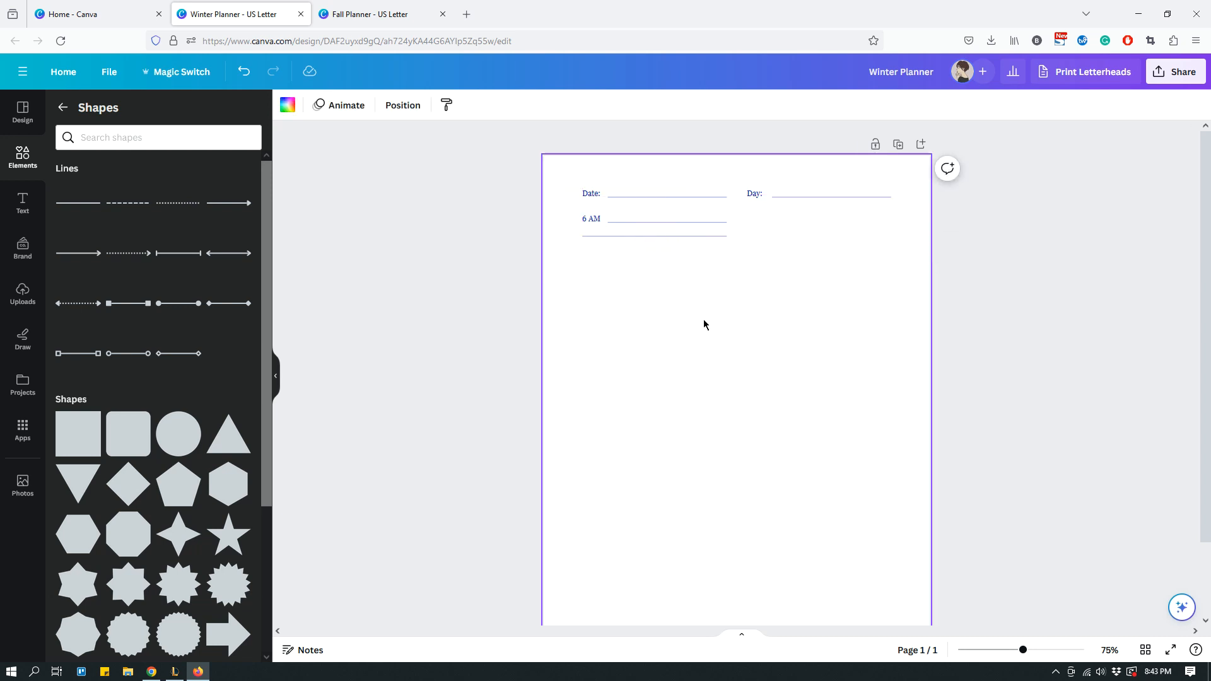
pyautogui.hotkey('ctrl', '=')
pyautogui.moveTo(659, 192); pyautogui.dragTo(659, 196)
pyautogui.click(750, 268)
pyautogui.scroll(1, 747, 291)
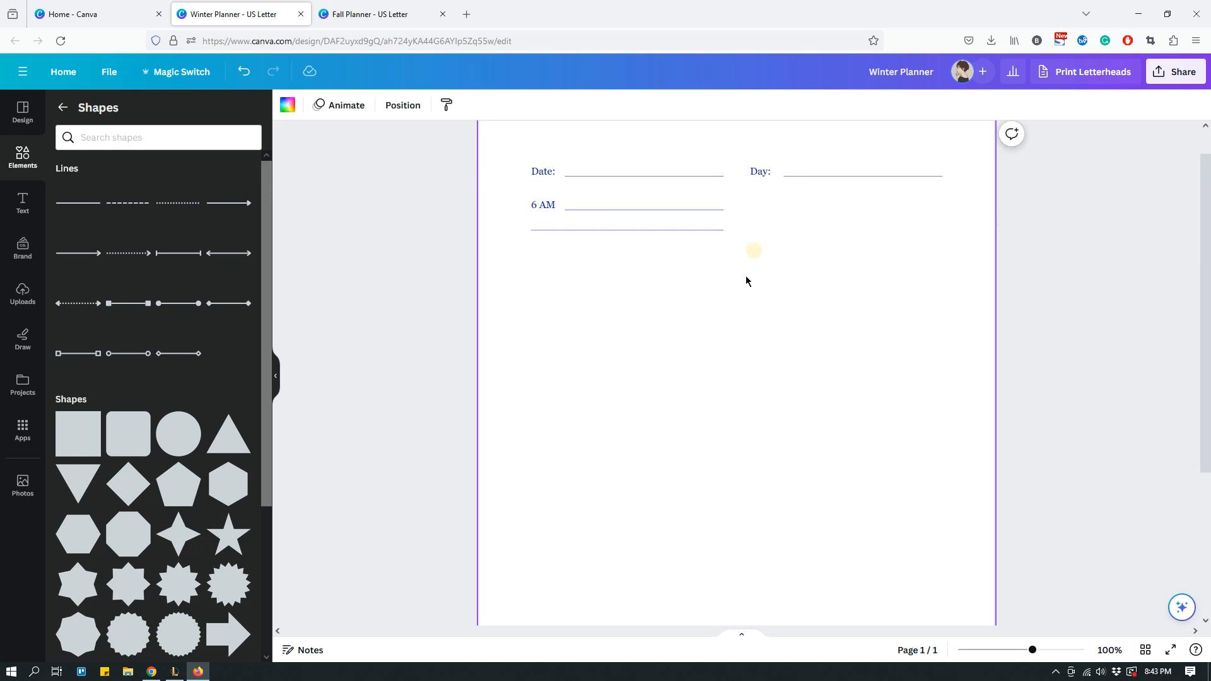
pyautogui.hotkey('ctrl', '-')
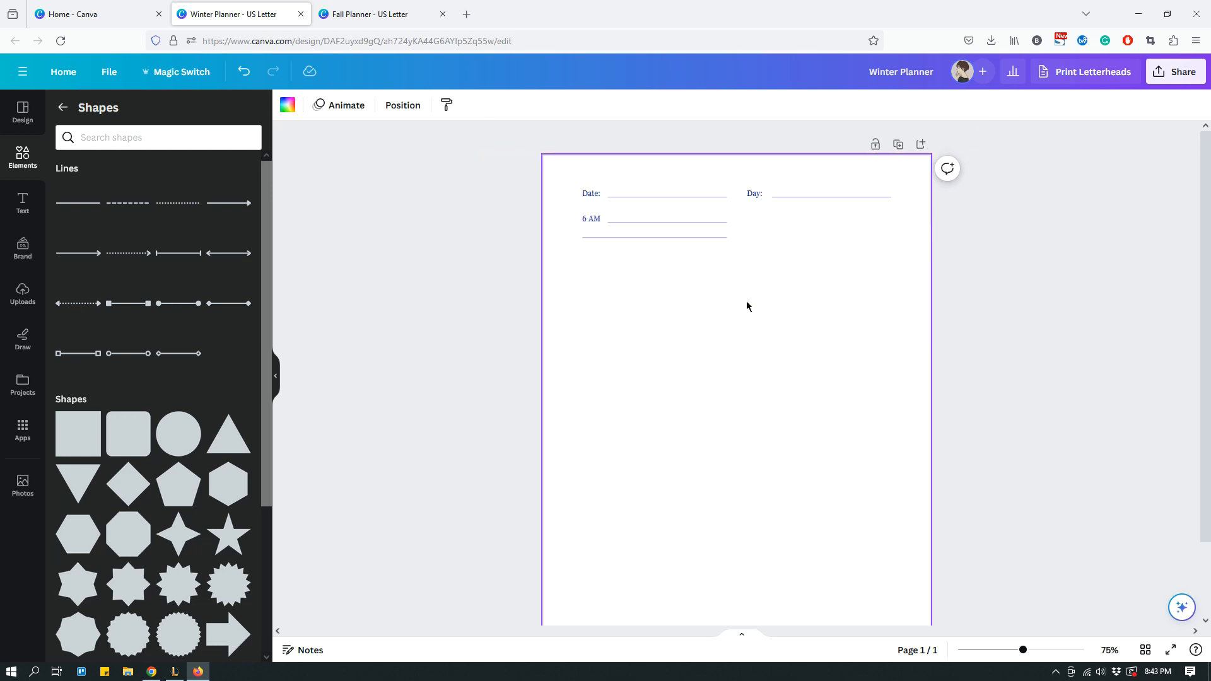
# Group the 6 AM row with the line beneath it and place a duplicate of the block directly below.
pyautogui.moveTo(750, 256); pyautogui.dragTo(576, 217)
pyautogui.click(622, 189)
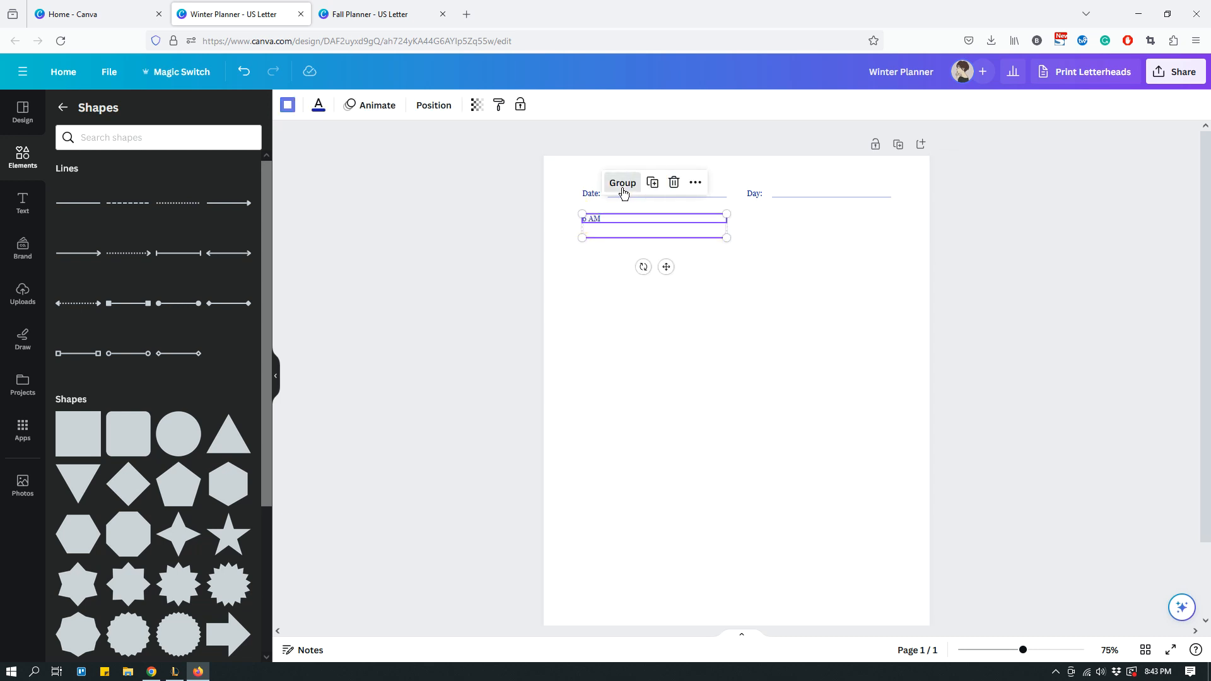
pyautogui.click(658, 182)
pyautogui.moveTo(629, 249); pyautogui.dragTo(626, 259)
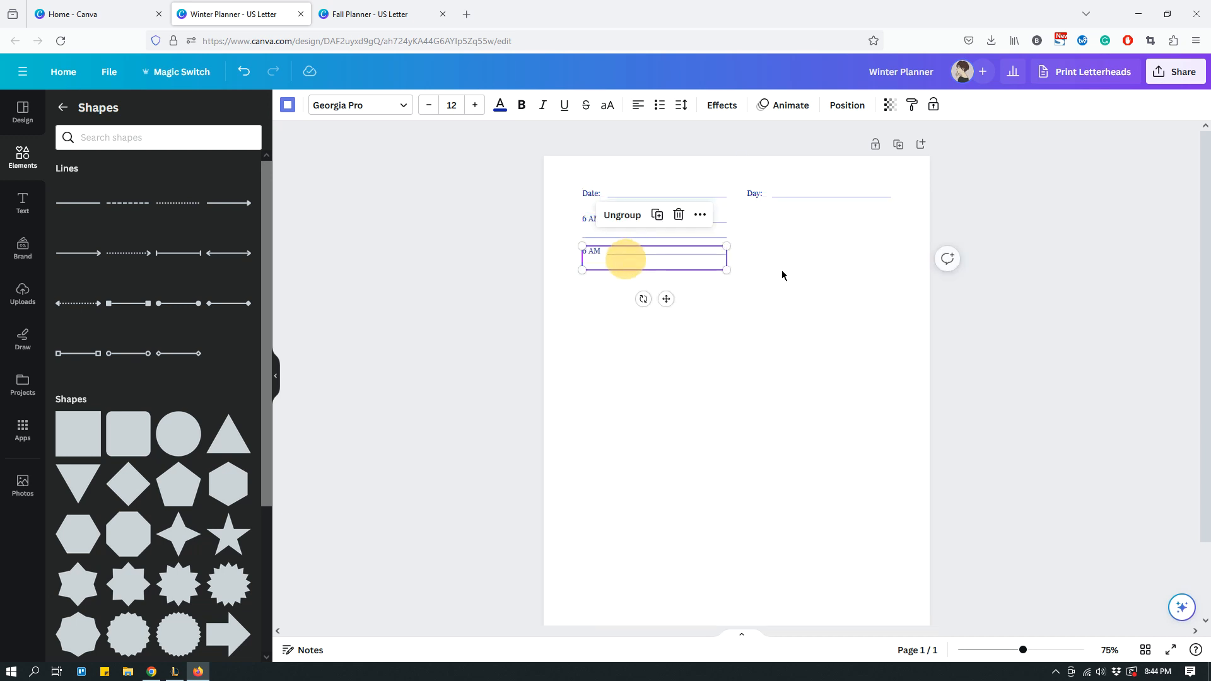
# Keep duplicating the 6 AM block down the page at the same spacing until the column holds thirteen blocks.
pyautogui.click(657, 218)
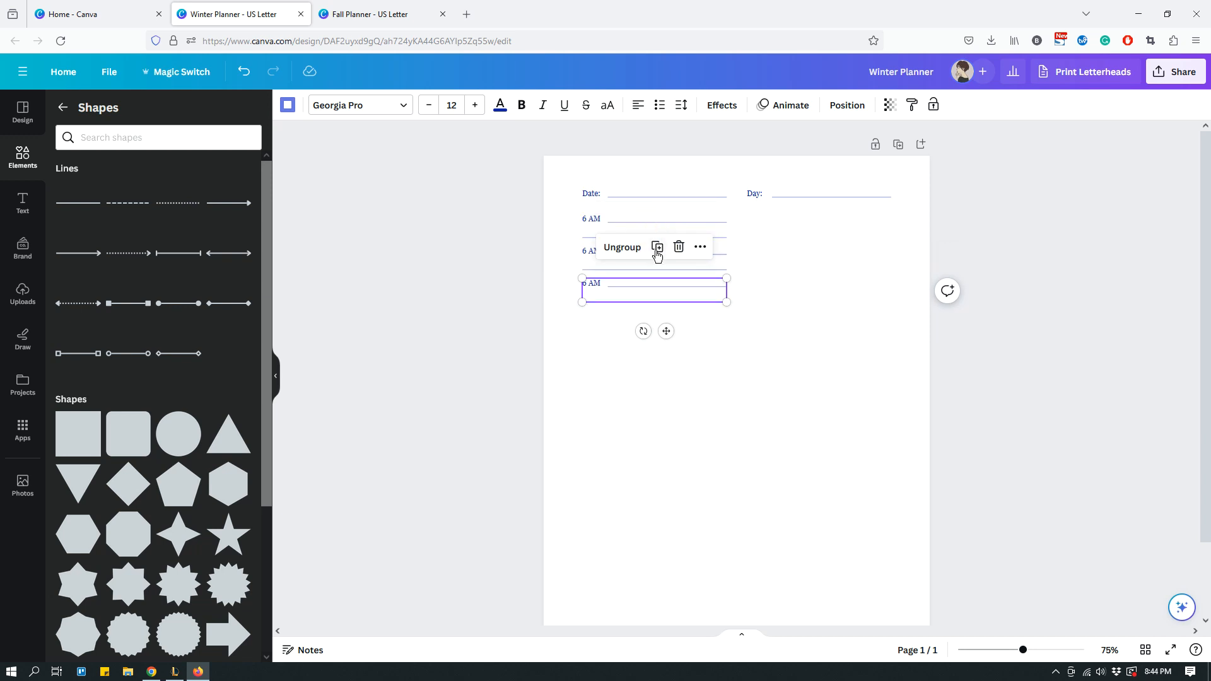
pyautogui.click(657, 249)
pyautogui.click(657, 249)
pyautogui.click(656, 278)
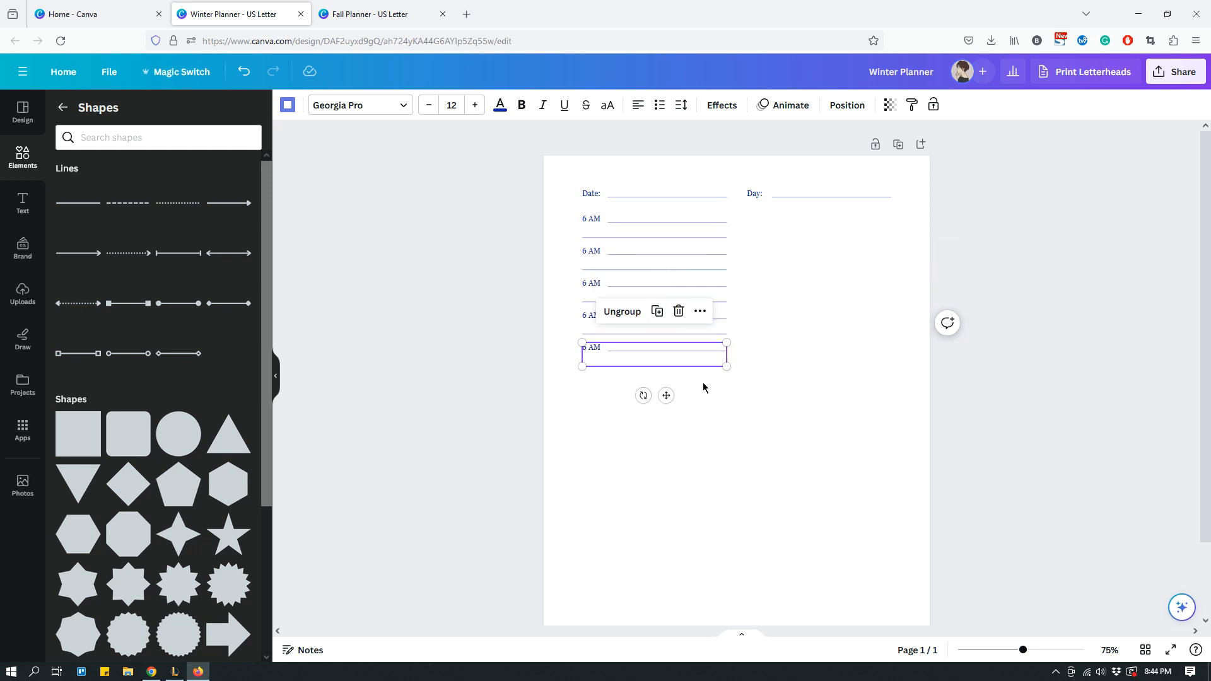
pyautogui.scroll(-1, 749, 380)
pyautogui.scroll(-2, 748, 381)
pyautogui.click(657, 230)
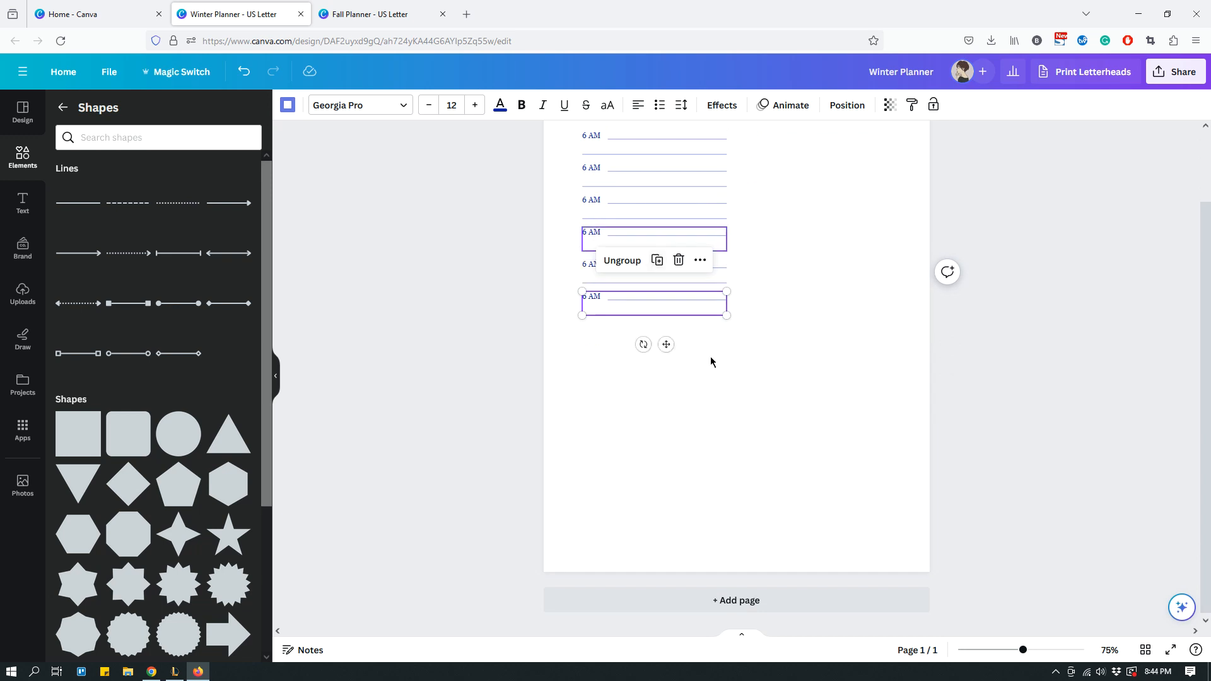
pyautogui.click(660, 263)
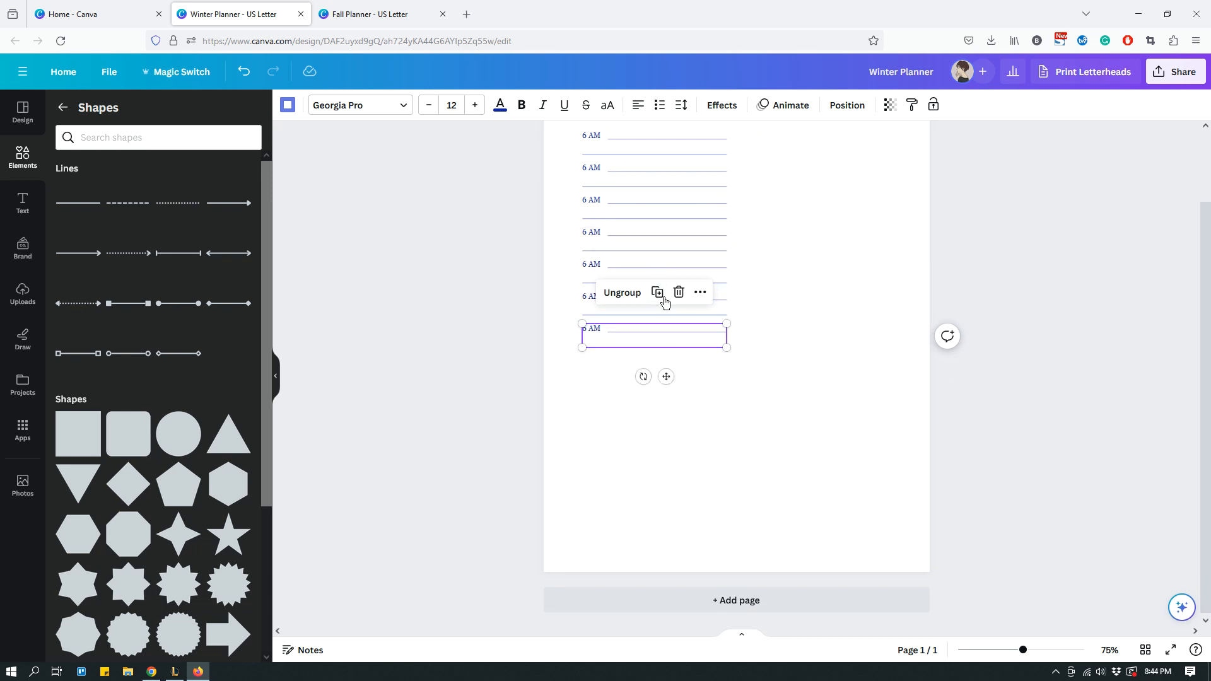
pyautogui.click(660, 296)
pyautogui.click(658, 325)
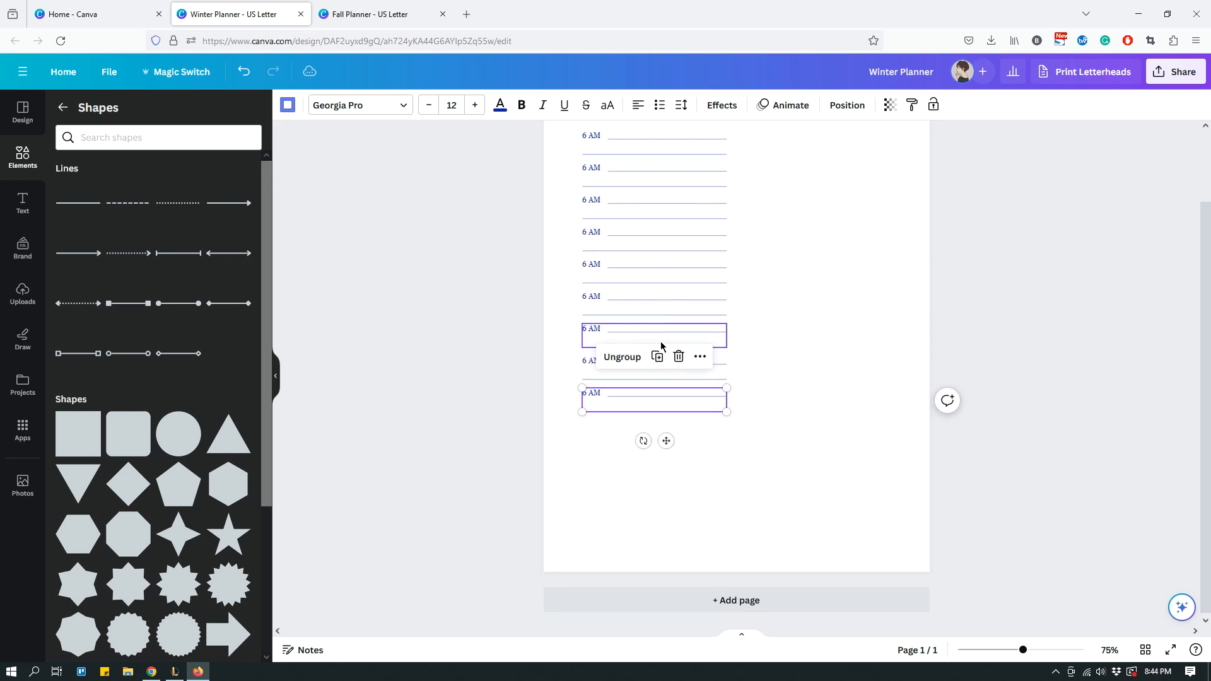
pyautogui.click(659, 360)
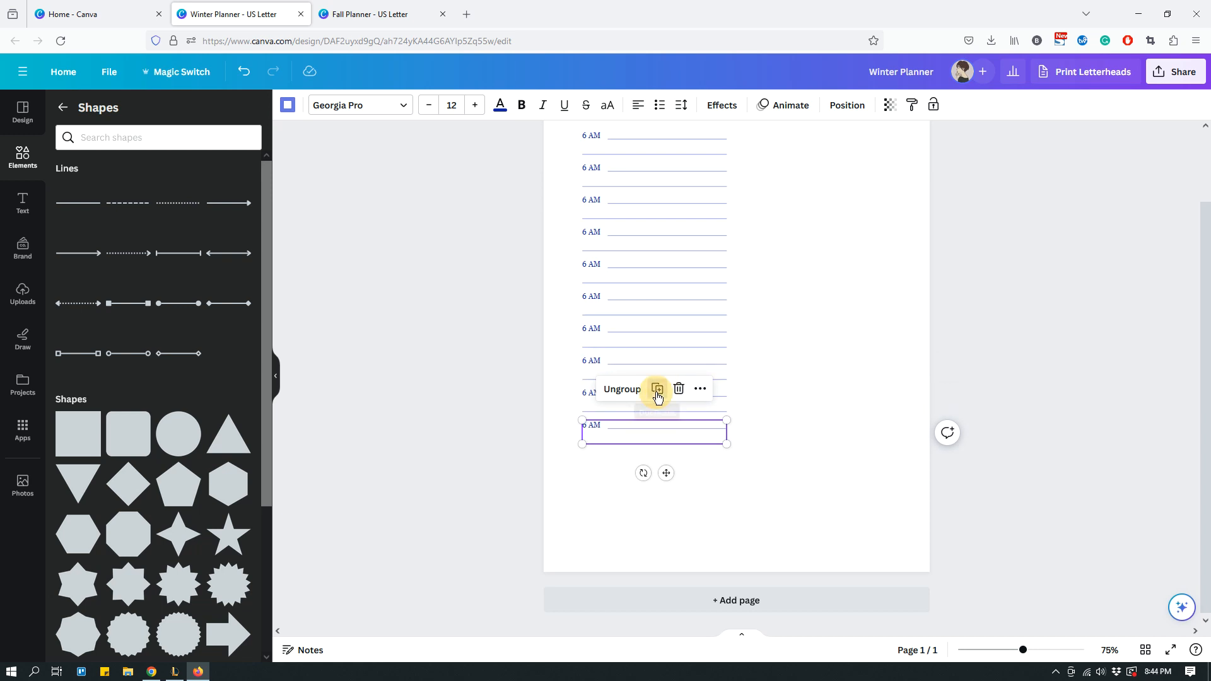
pyautogui.click(658, 390)
pyautogui.click(657, 421)
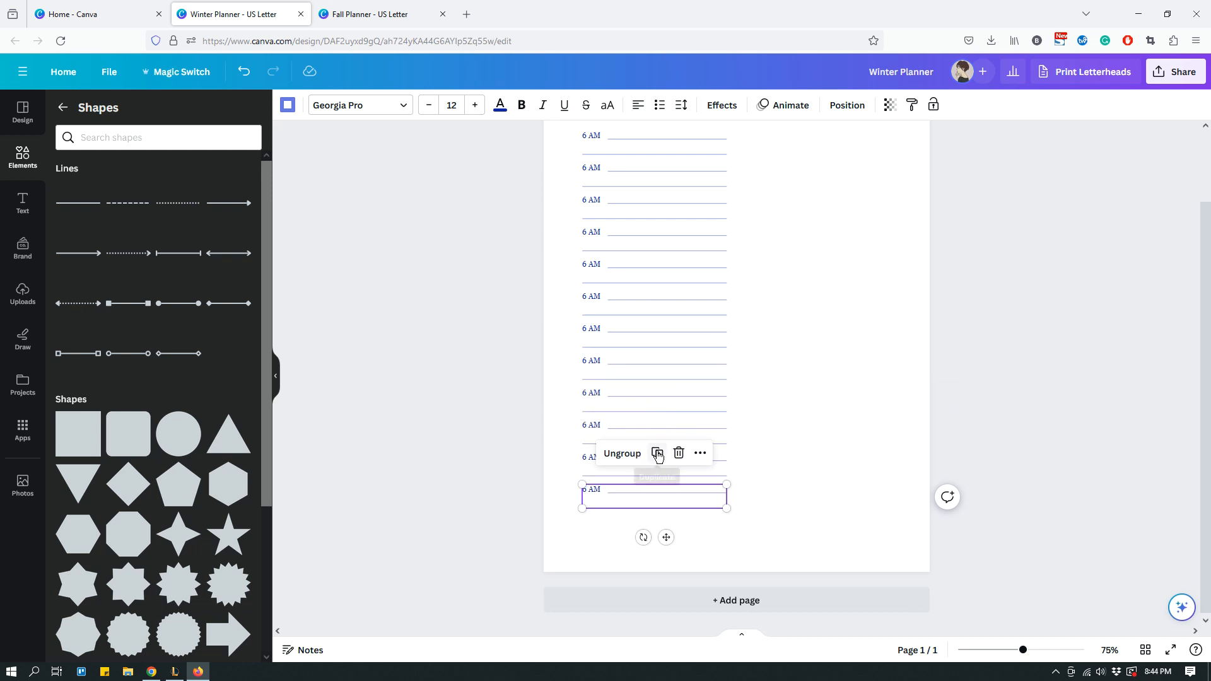
pyautogui.click(657, 453)
pyautogui.click(809, 425)
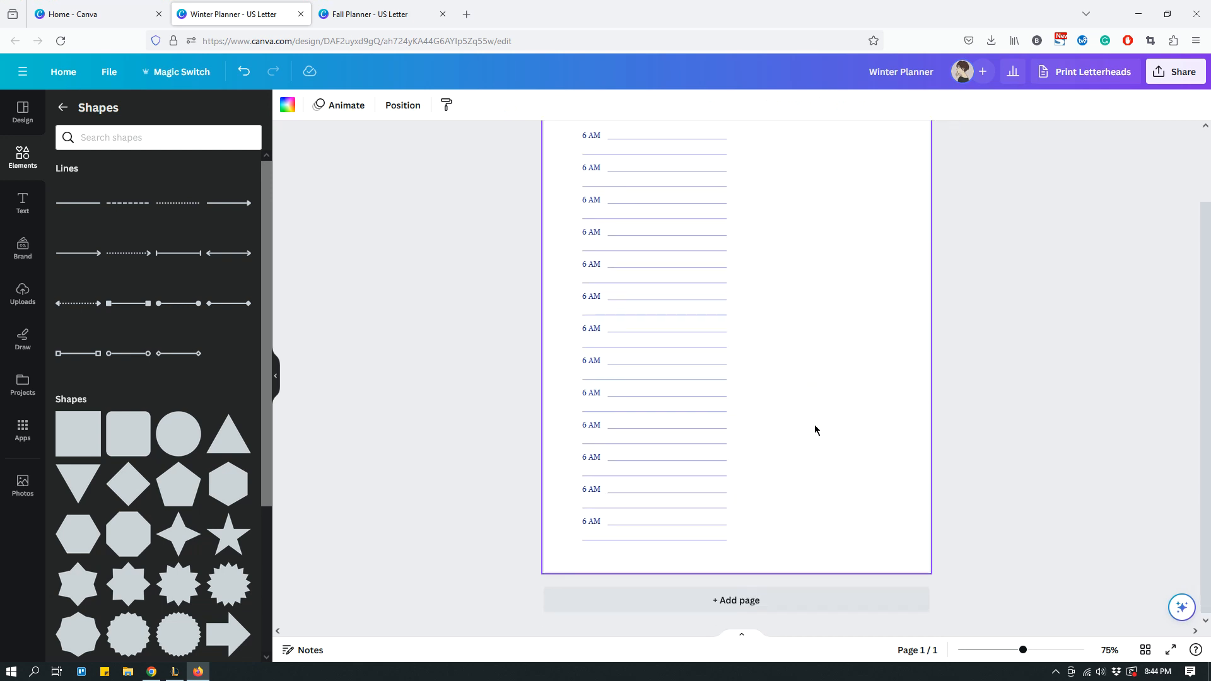
# Select all the 6 AM blocks and shift the whole column slightly up, closer to the "Date:" row.
pyautogui.moveTo(770, 553); pyautogui.dragTo(647, 220)
pyautogui.scroll(-2, 821, 396)
pyautogui.moveTo(653, 492); pyautogui.dragTo(648, 492)
pyautogui.scroll(4, 849, 419)
pyautogui.click(838, 391)
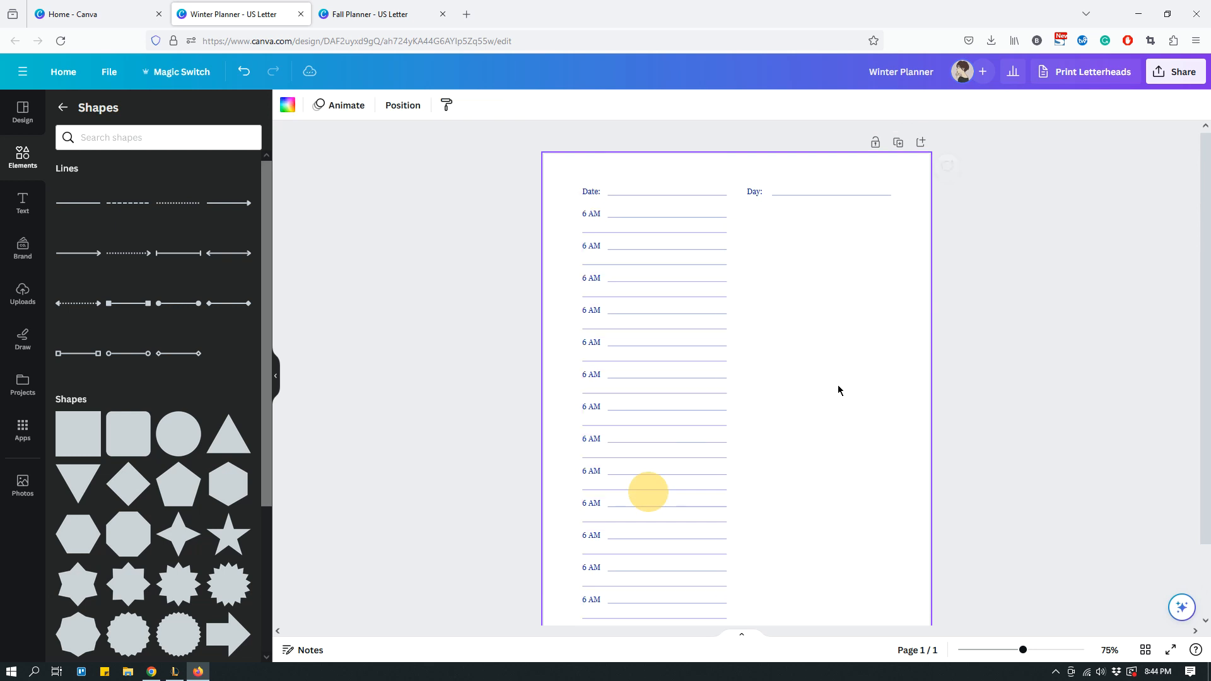
pyautogui.scroll(-2, 839, 390)
pyautogui.scroll(2, 839, 391)
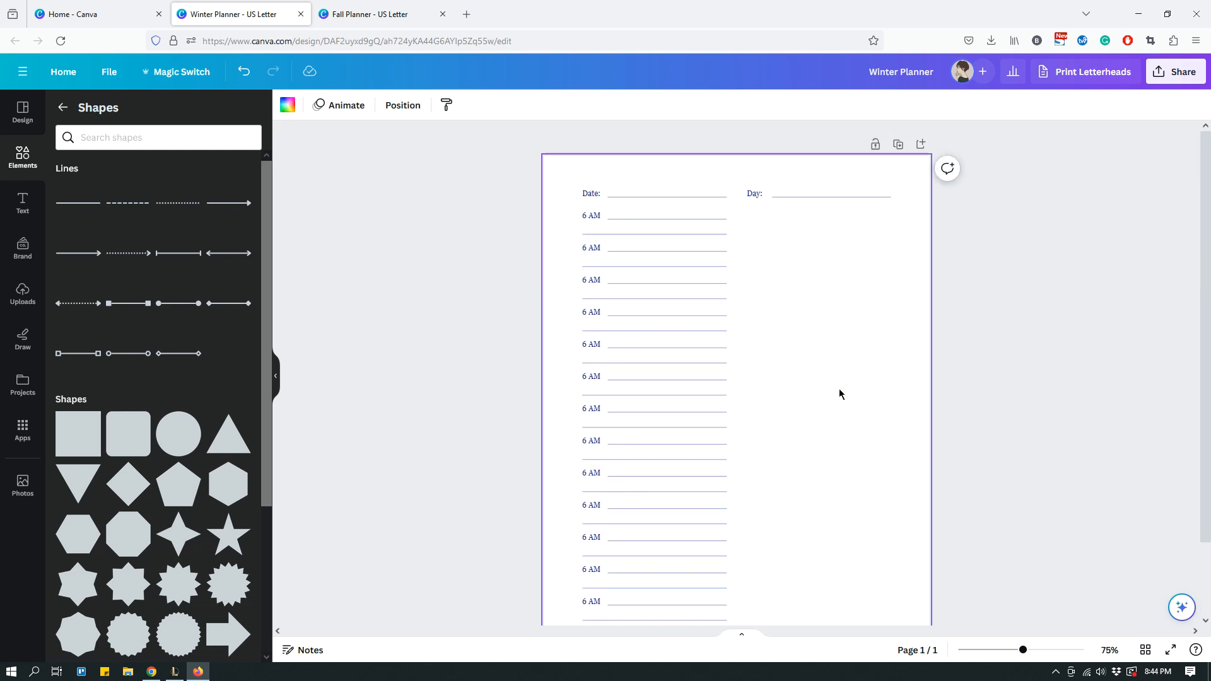
# Change the label of the second time block to "7 AM".
pyautogui.click(586, 251)
pyautogui.click(585, 250)
pyautogui.click(584, 248)
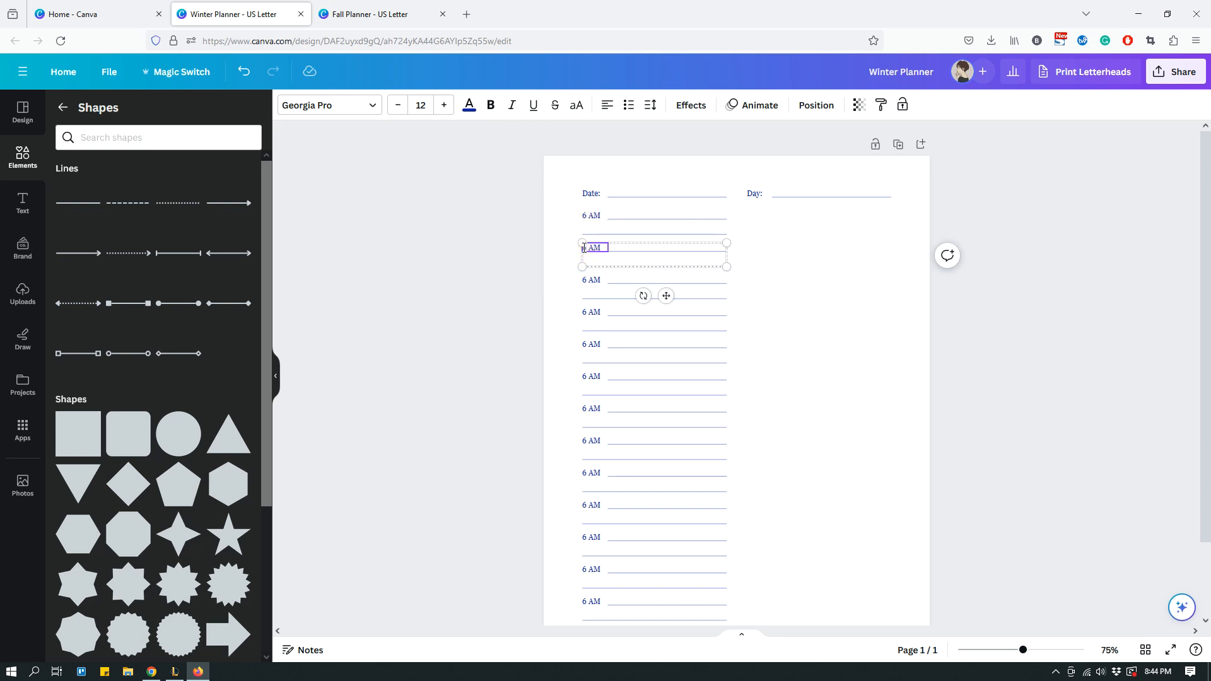
pyautogui.press('BackSpace')
pyautogui.write('7')
pyautogui.click(587, 281)
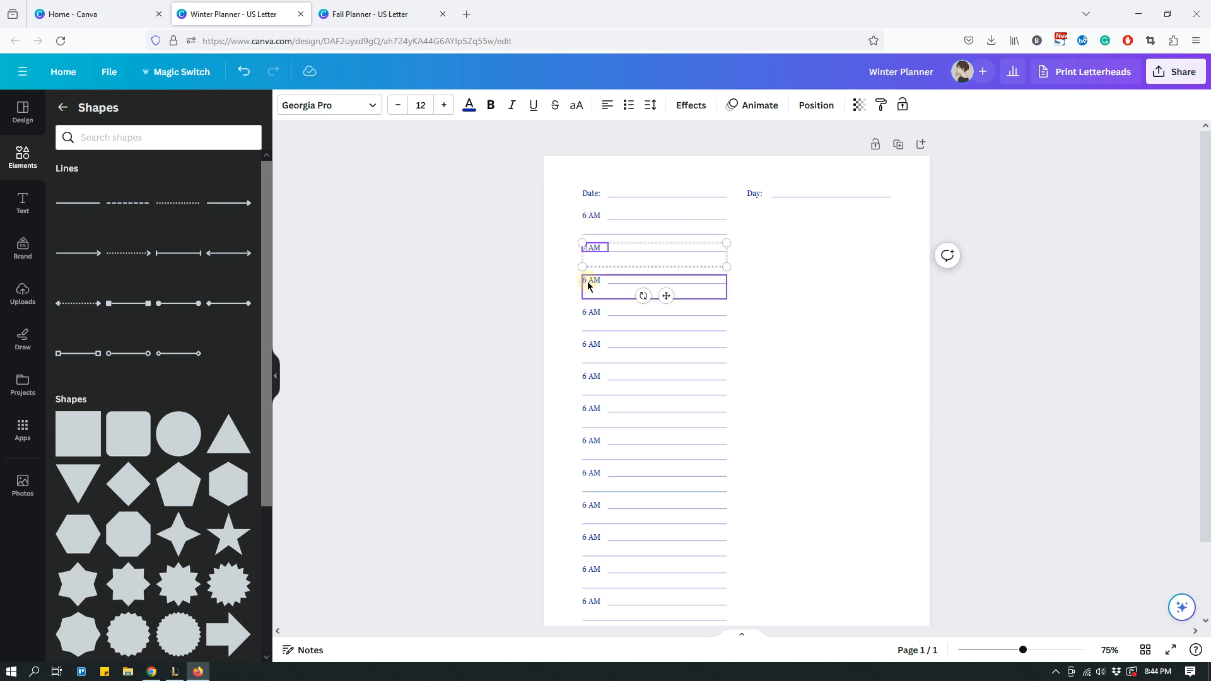
# Relabel the third, fourth and fifth time blocks as "8 AM", "9 AM" and "10 AM".
pyautogui.click(587, 281)
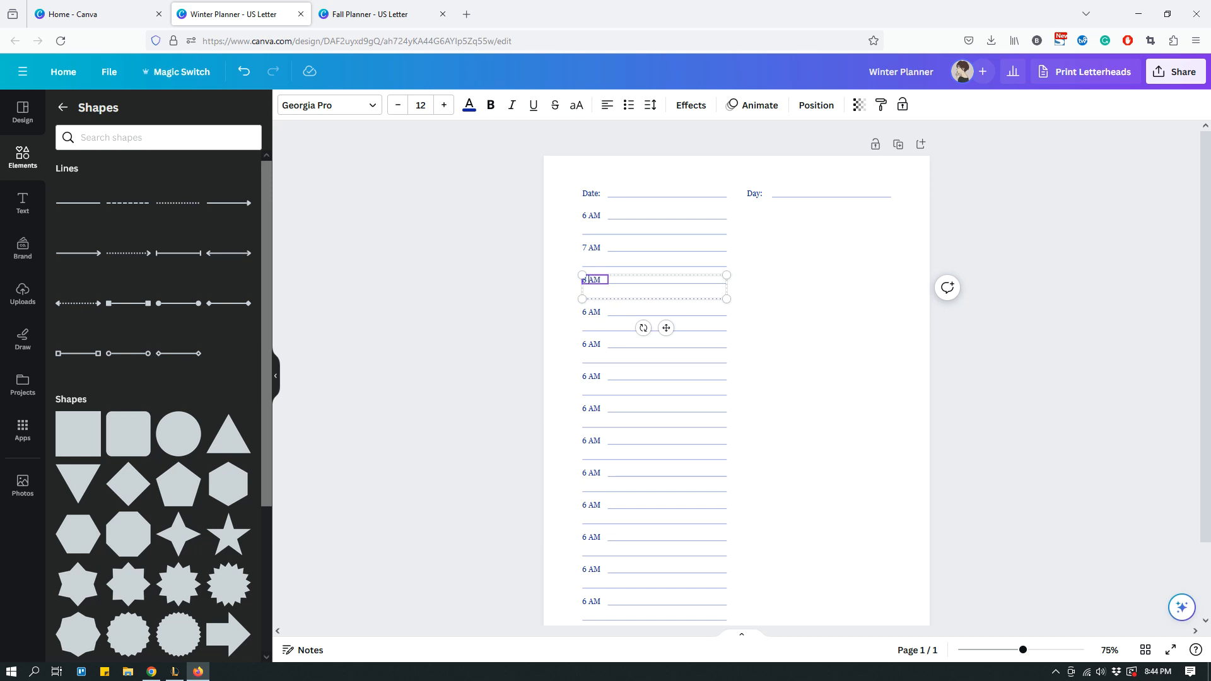
pyautogui.click(586, 314)
pyautogui.doubleClick(584, 312)
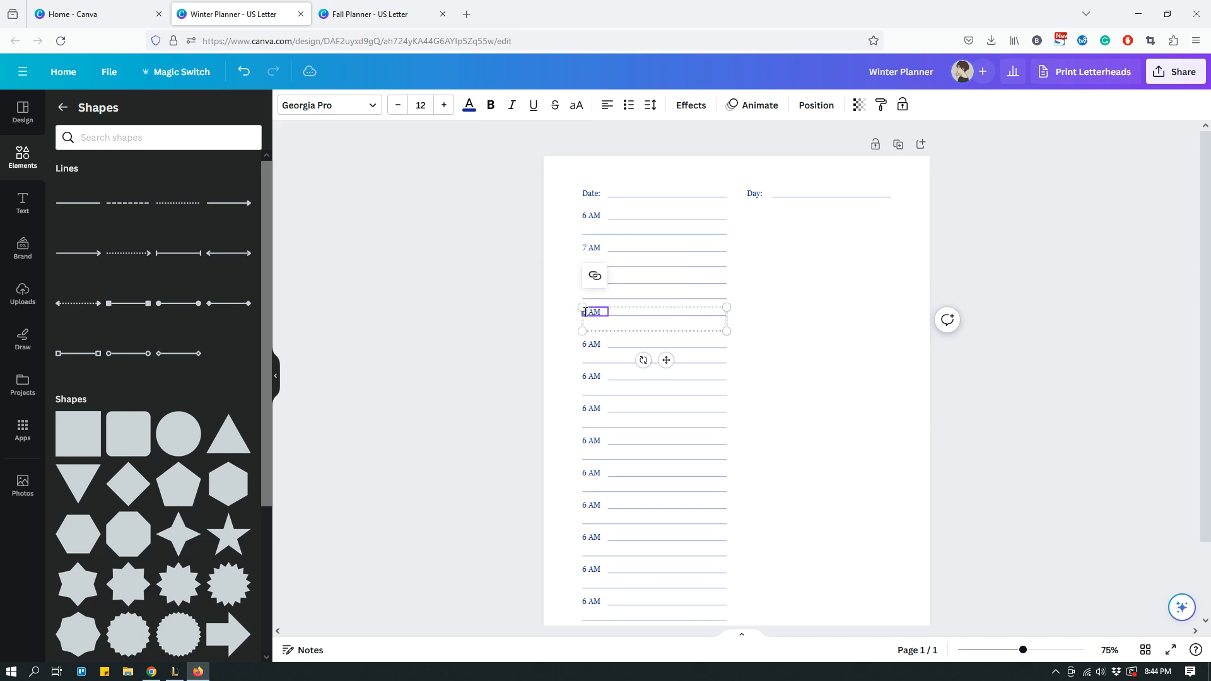
pyautogui.click(583, 345)
pyautogui.doubleClick(584, 345)
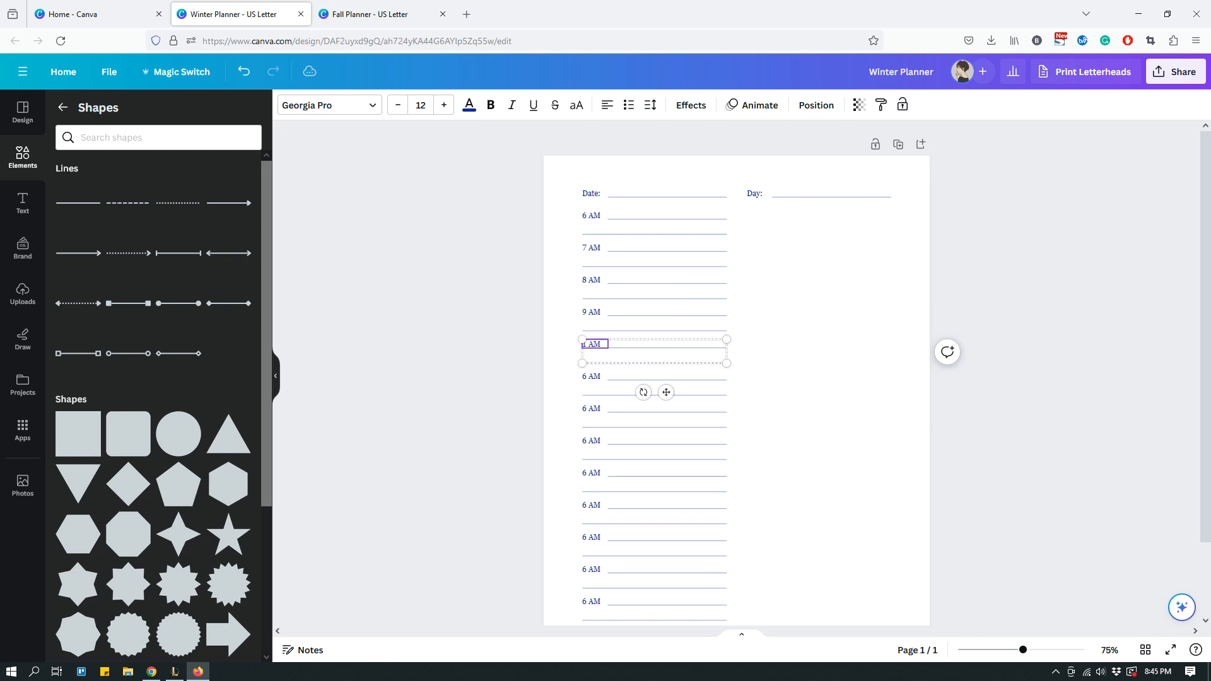
# Change the label of the sixth time block, below 10 AM, to "11 AM".
pyautogui.click(588, 378)
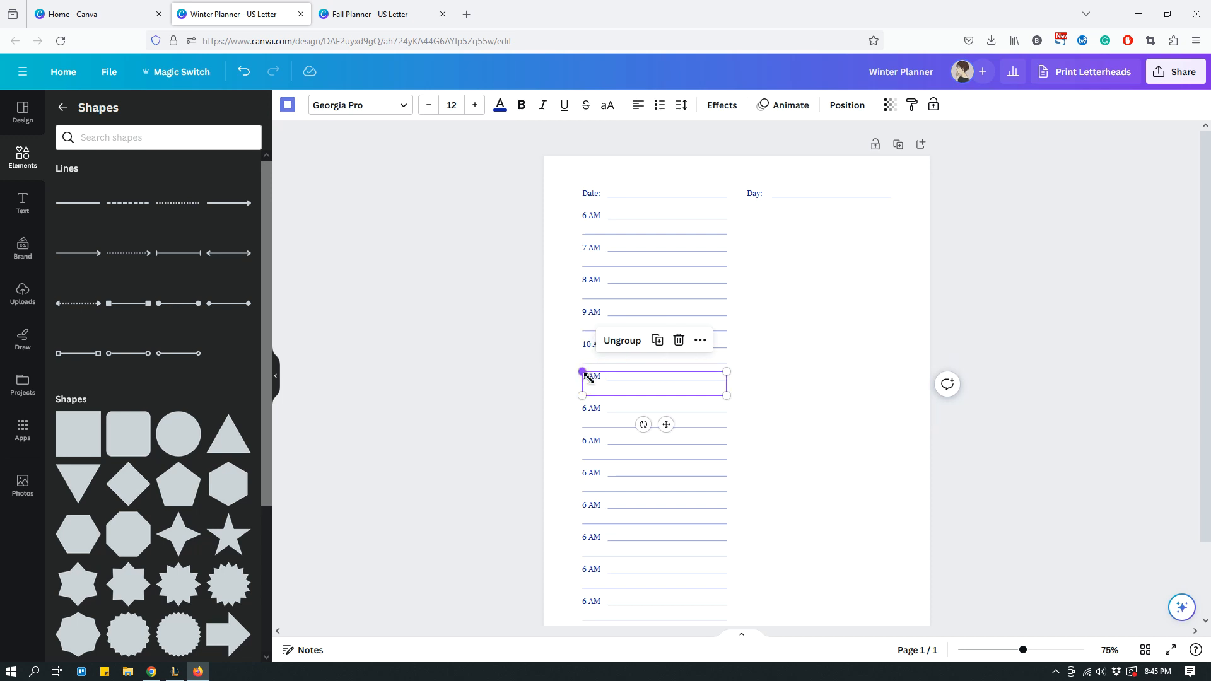
pyautogui.click(587, 379)
pyautogui.click(588, 378)
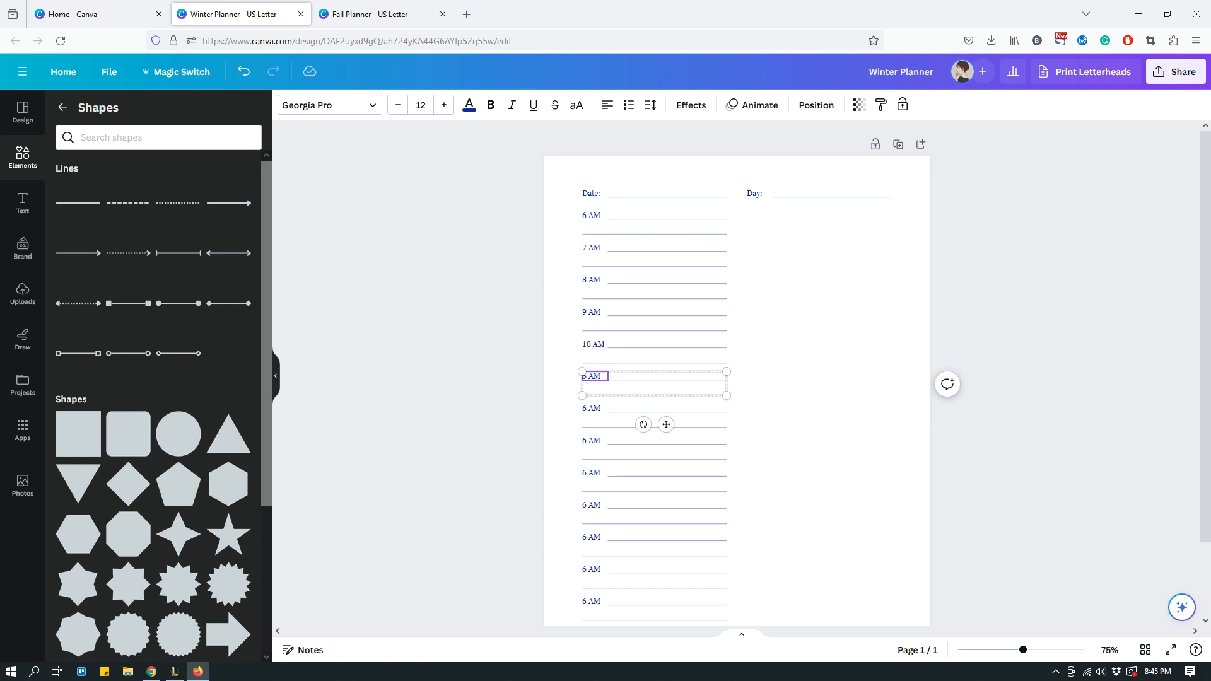
pyautogui.write('1')
pyautogui.click(785, 417)
# Change the label of the time block below 11 AM to "12 PM".
pyautogui.hotkey('ctrl', '+')
pyautogui.hotkey('ctrl', '+')
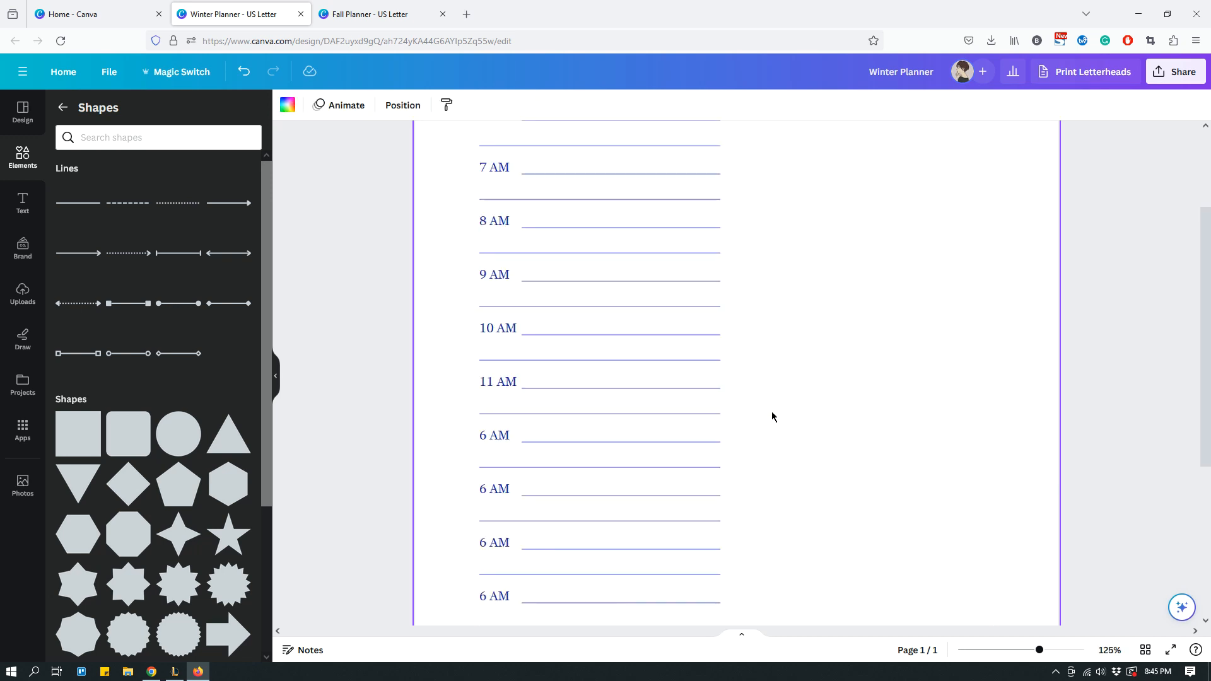
pyautogui.doubleClick(487, 437)
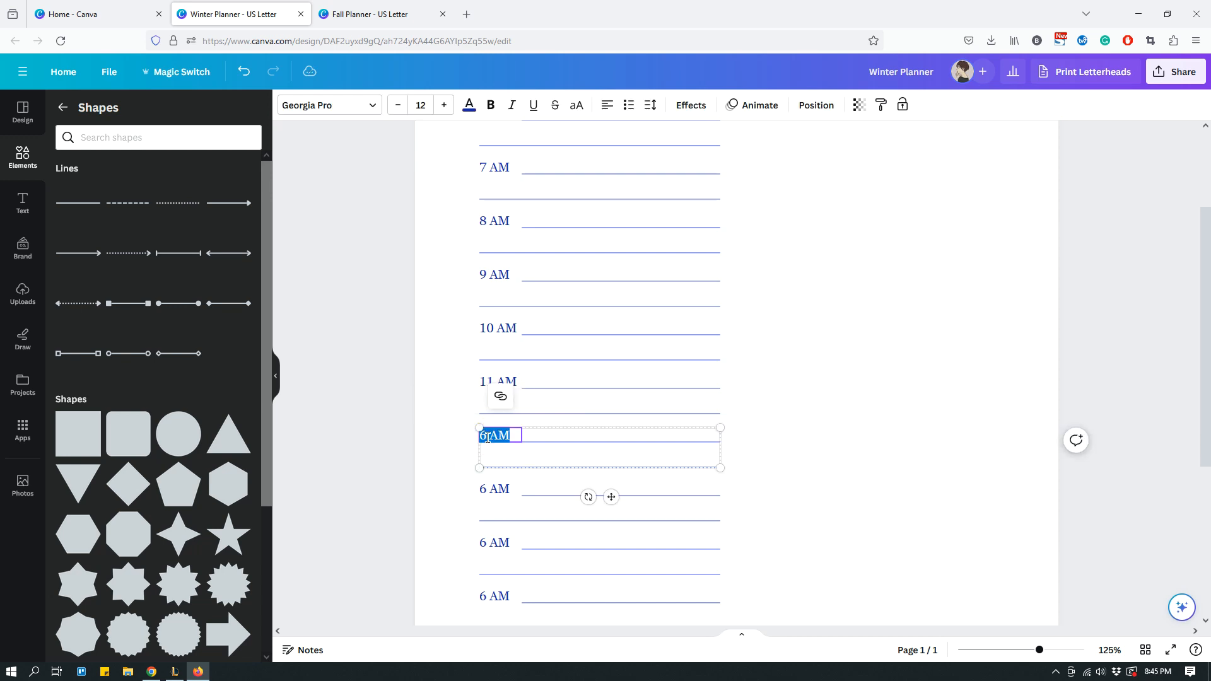
pyautogui.click(487, 437)
pyautogui.press('BackSpace')
pyautogui.write('12')
pyautogui.press('BackSpace')
pyautogui.write('P')
# Change the label of the time block below 12 PM to "1 PM".
pyautogui.click(487, 491)
pyautogui.doubleClick(486, 489)
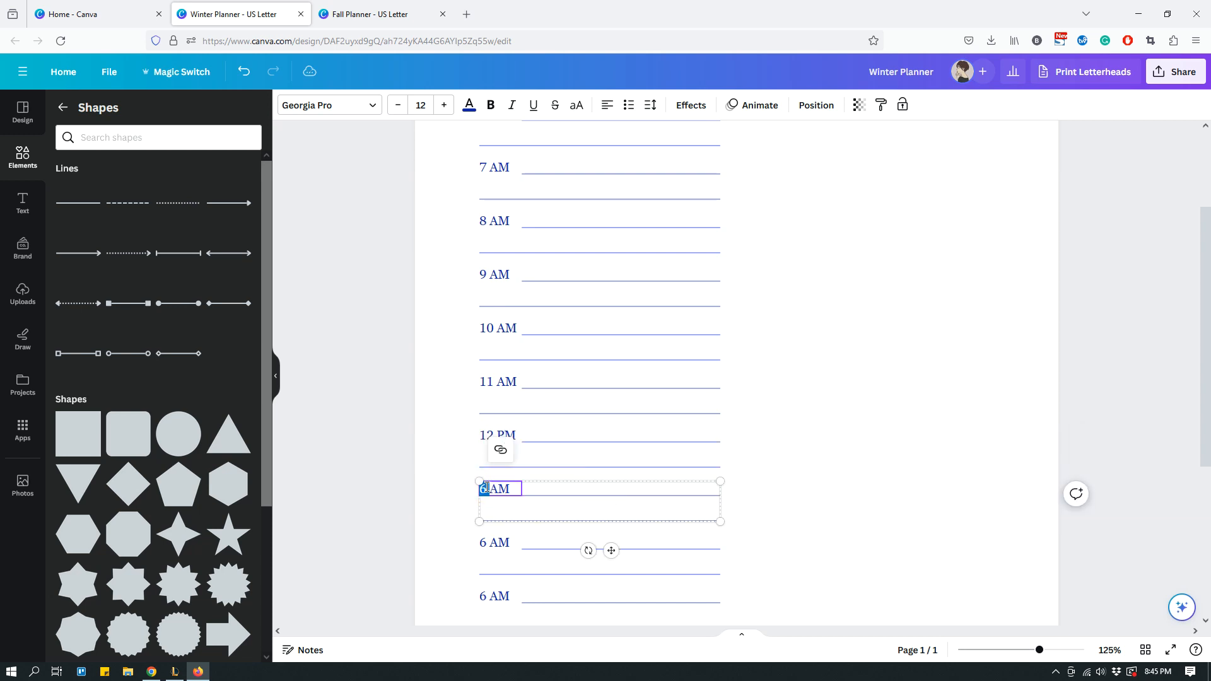
pyautogui.write('1')
pyautogui.press('Delete')
pyautogui.write('P')
# Change the label of the time block below 1 PM to "2 PM".
pyautogui.scroll(-2, 590, 503)
pyautogui.tripleClick(487, 460)
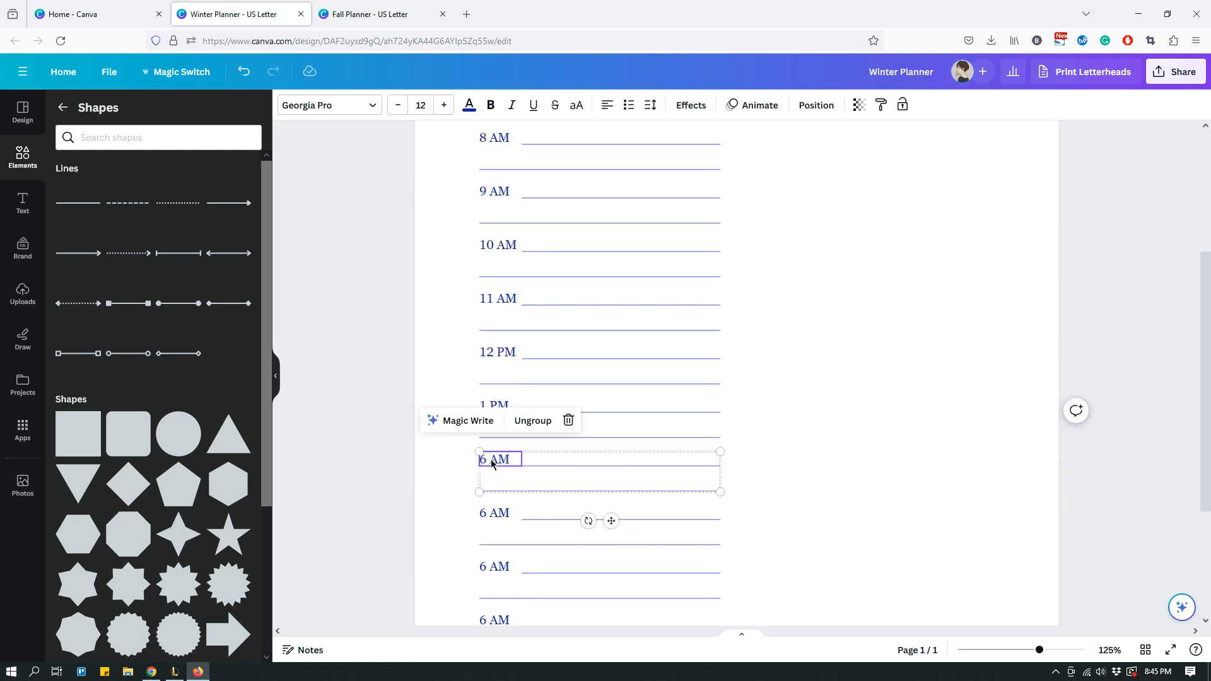
pyautogui.click(487, 460)
pyautogui.press('BackSpace')
pyautogui.write('2')
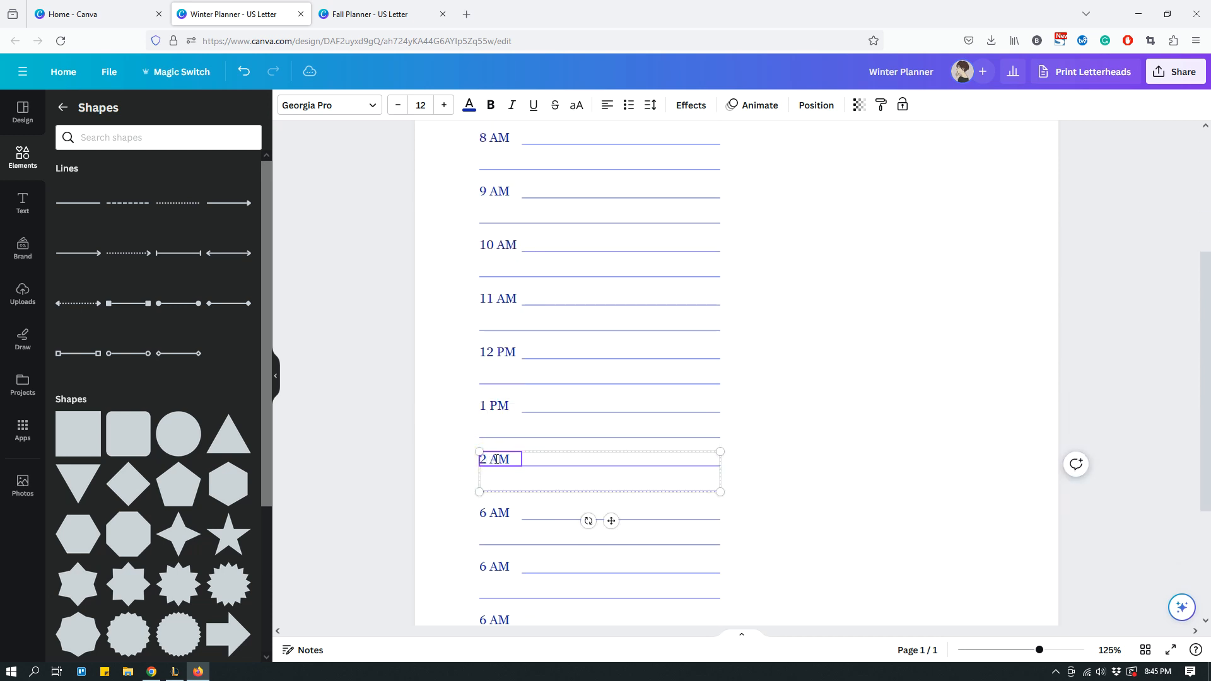
pyautogui.click(497, 458)
pyautogui.press('BackSpace')
pyautogui.write('P')
# Change the label of the time block below 2 PM to "3 PM".
pyautogui.scroll(-2, 487, 441)
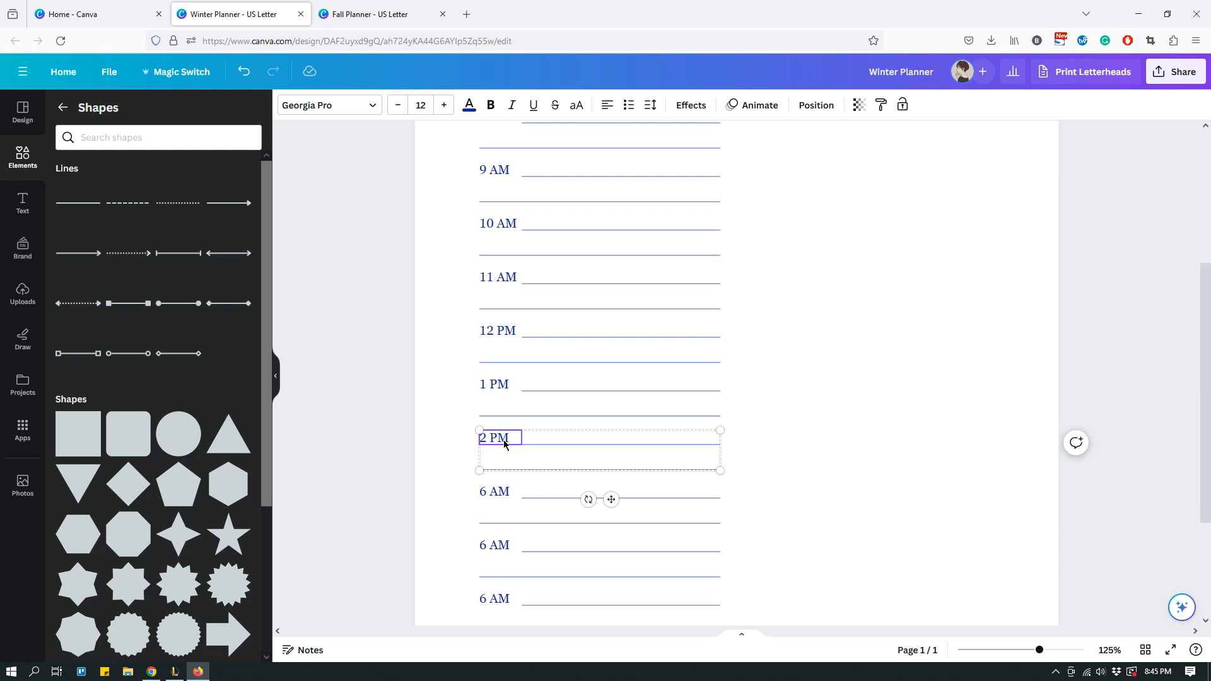
pyautogui.tripleClick(486, 435)
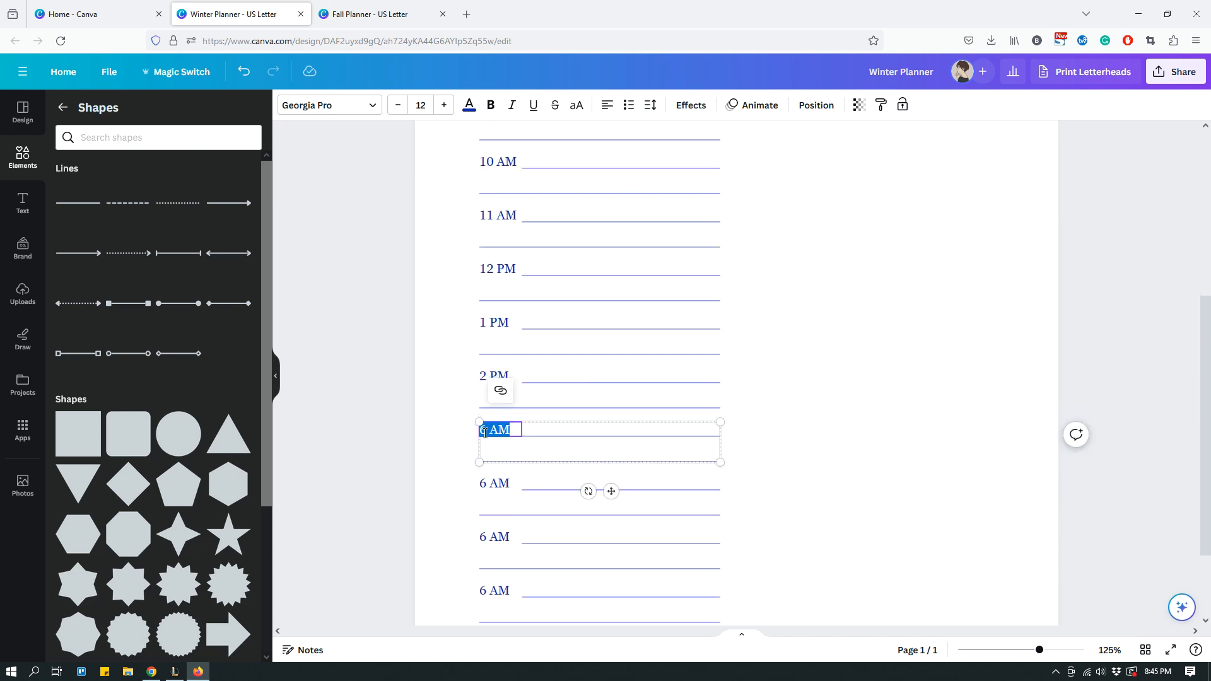
pyautogui.write('4')
pyautogui.write(' PM')
# Relabel the two time blocks below 3 PM as "4 PM" and "5 PM".
pyautogui.tripleClick(490, 481)
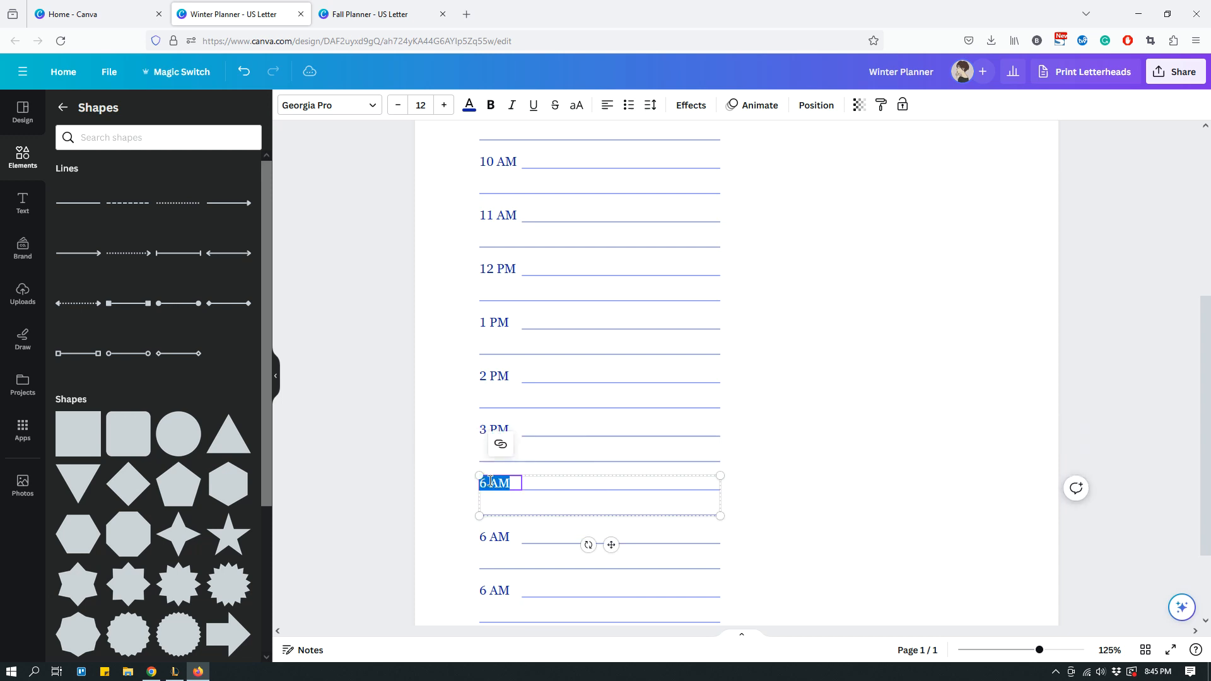
pyautogui.write('6')
pyautogui.click(496, 538)
pyautogui.tripleClick(496, 536)
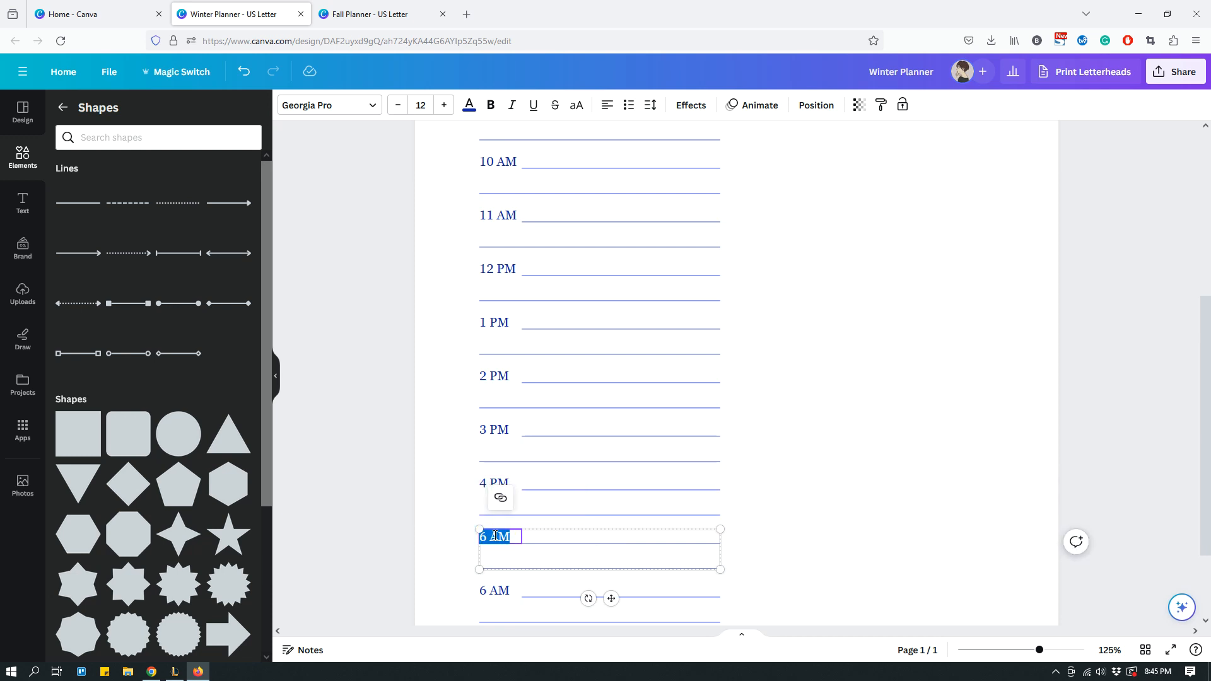
pyautogui.write('7')
# Change the label of the last time block in the column to "6 PM" and deselect it.
pyautogui.scroll(-3, 543, 494)
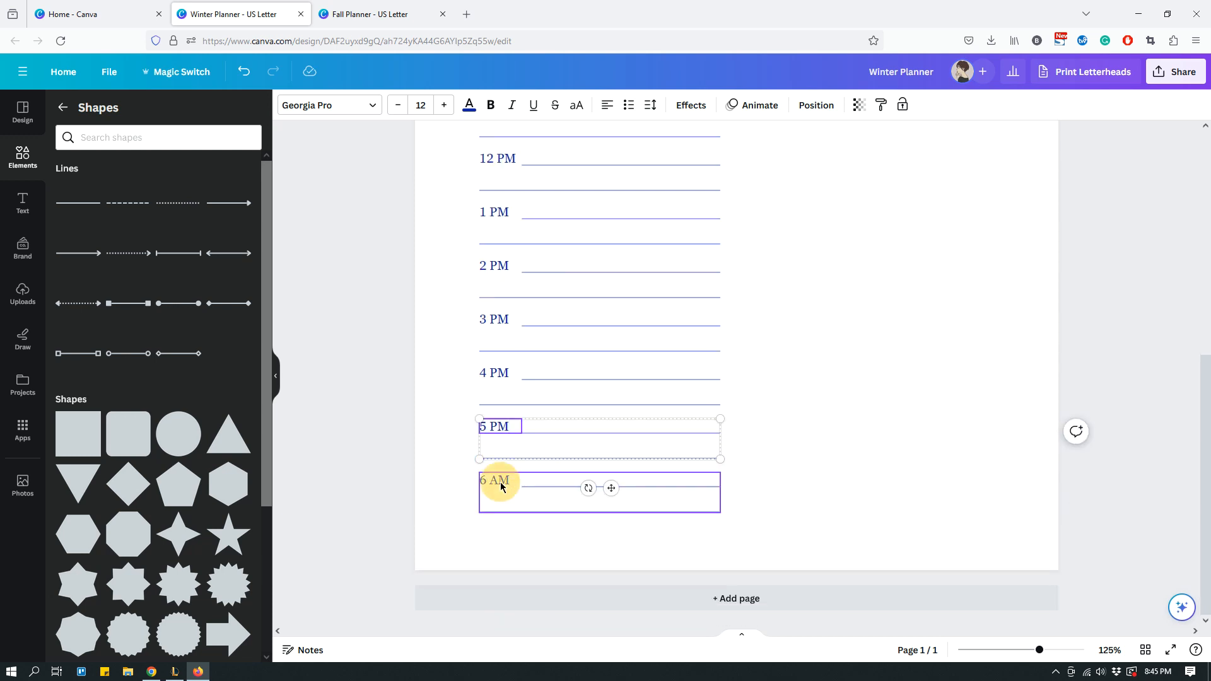
pyautogui.tripleClick(498, 481)
pyautogui.click(498, 480)
pyautogui.press('BackSpace')
pyautogui.write('P')
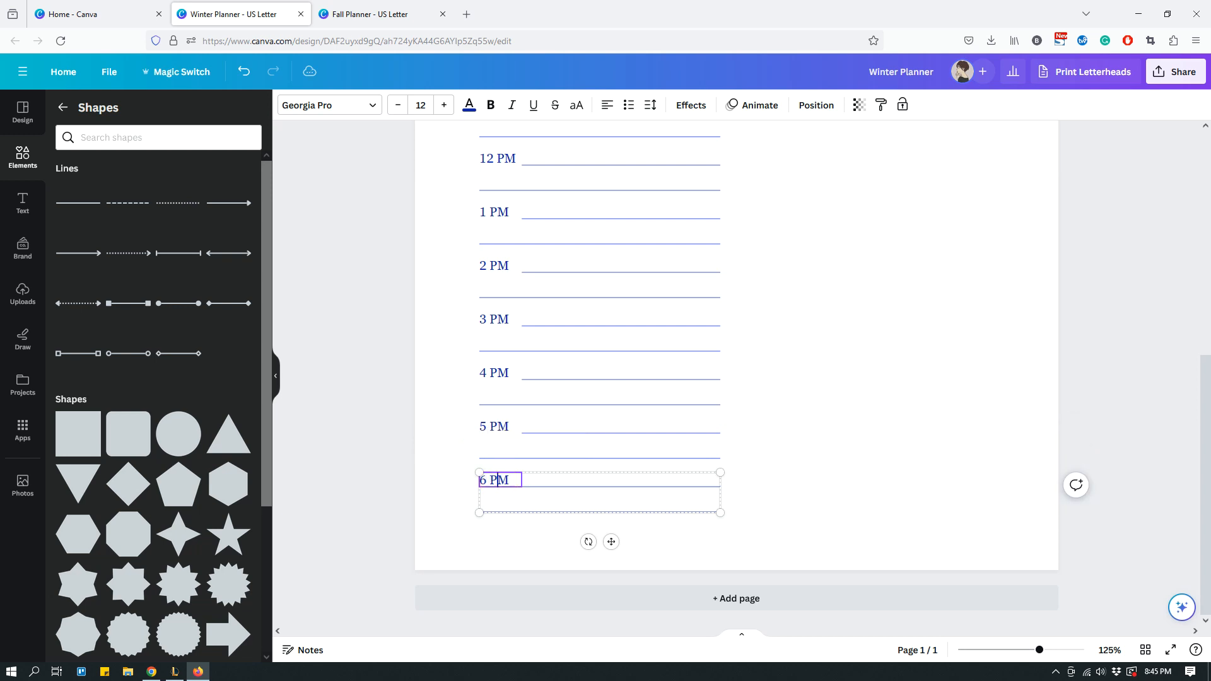
pyautogui.click(806, 506)
# Review the whole hourly column from the "Date:" row to the last block, checking labels and spacing.
pyautogui.scroll(5, 810, 509)
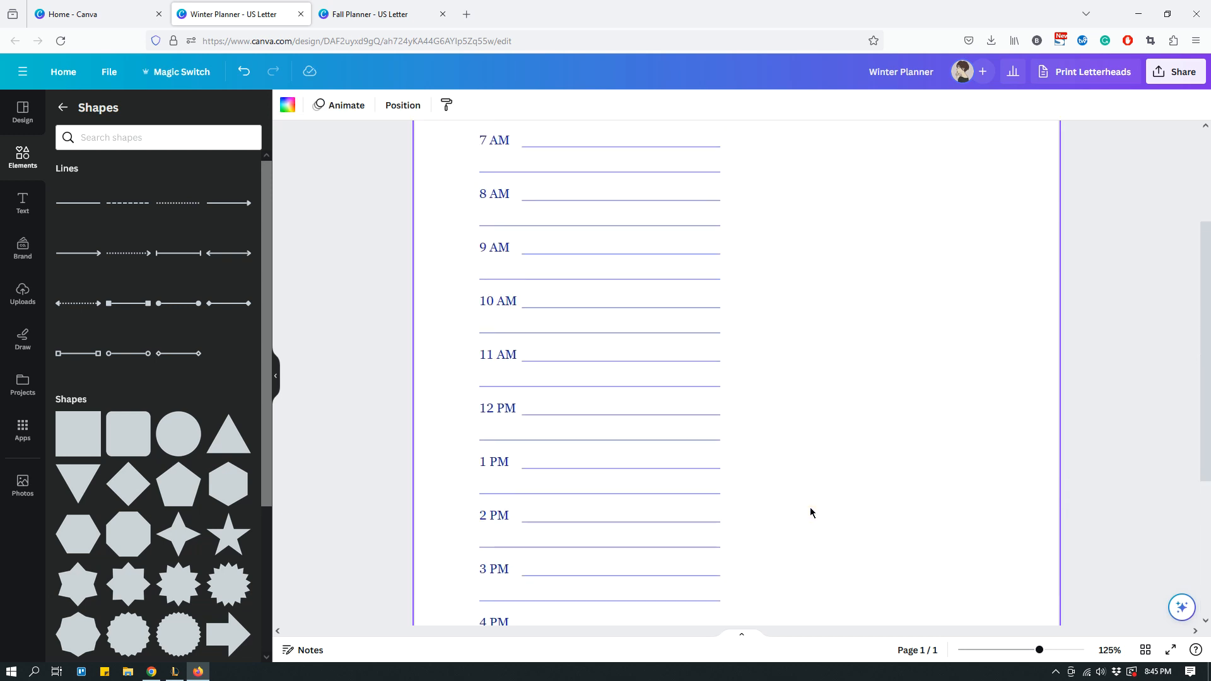
pyautogui.scroll(2, 810, 512)
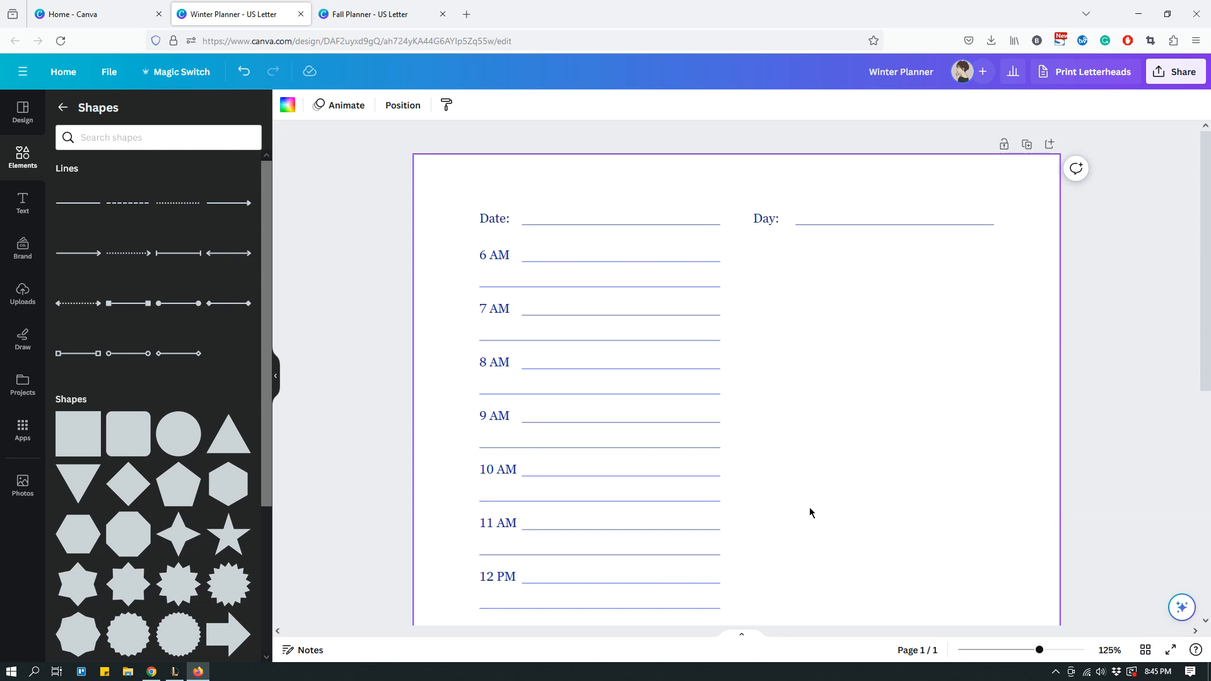
pyautogui.scroll(-1, 811, 513)
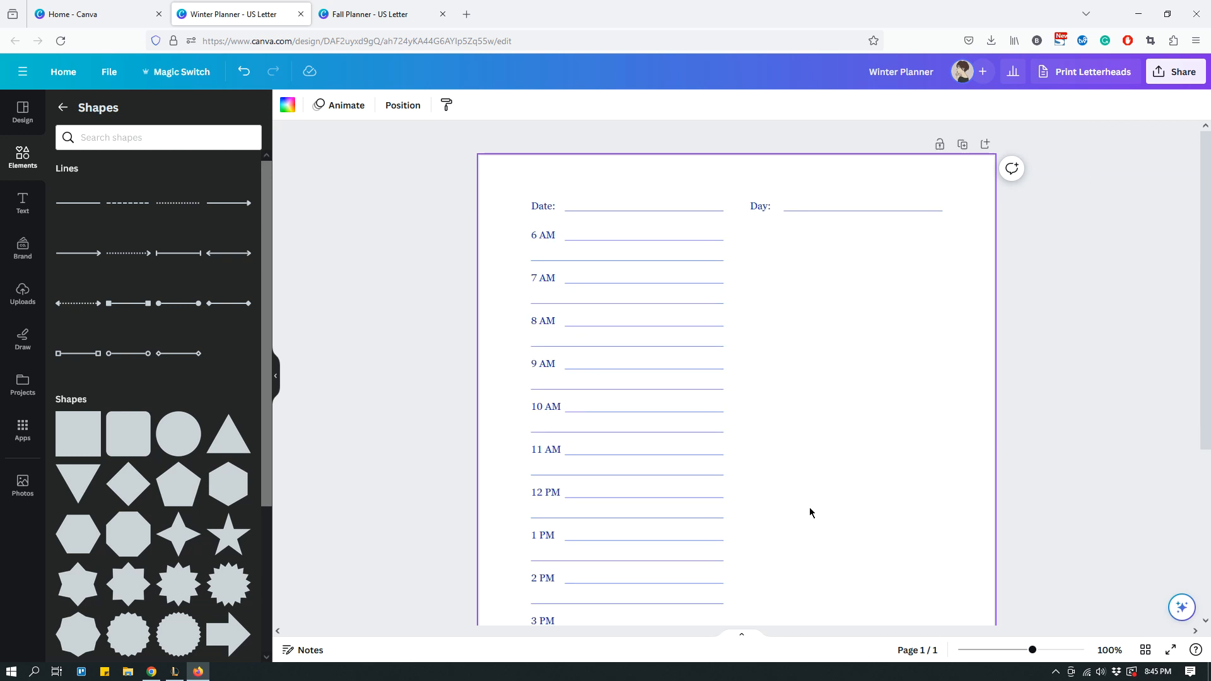
pyautogui.scroll(-1, 810, 512)
pyautogui.scroll(-2, 886, 360)
pyautogui.scroll(2, 886, 378)
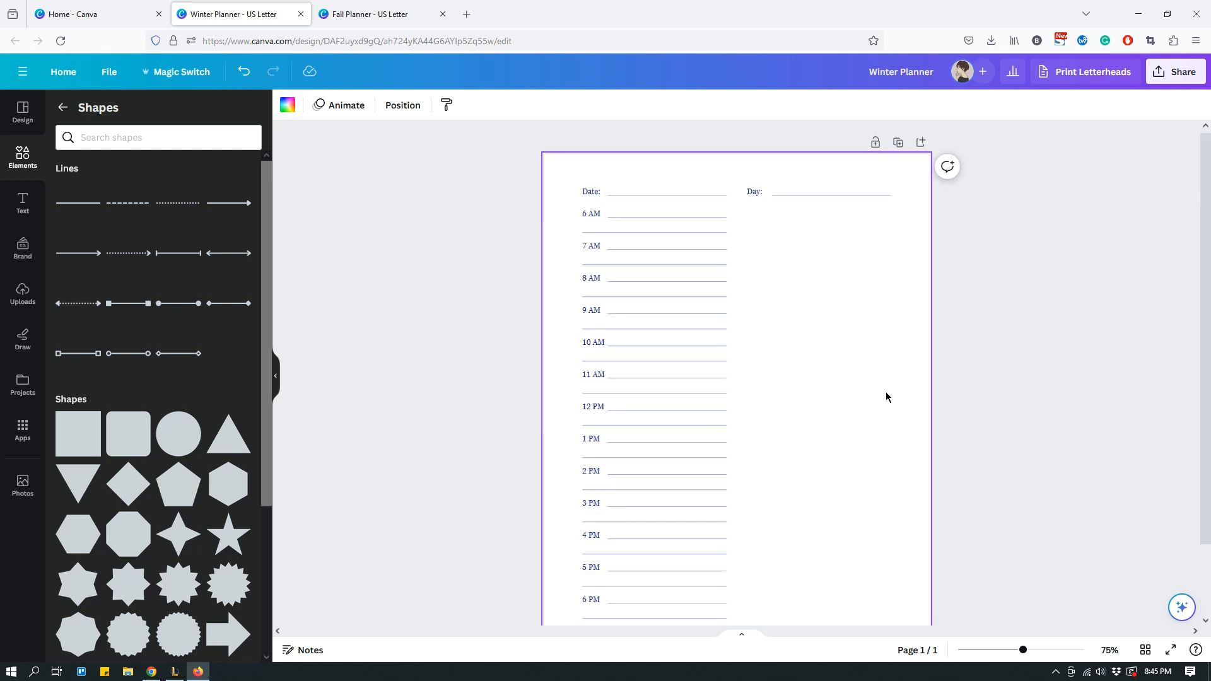
pyautogui.click(591, 215)
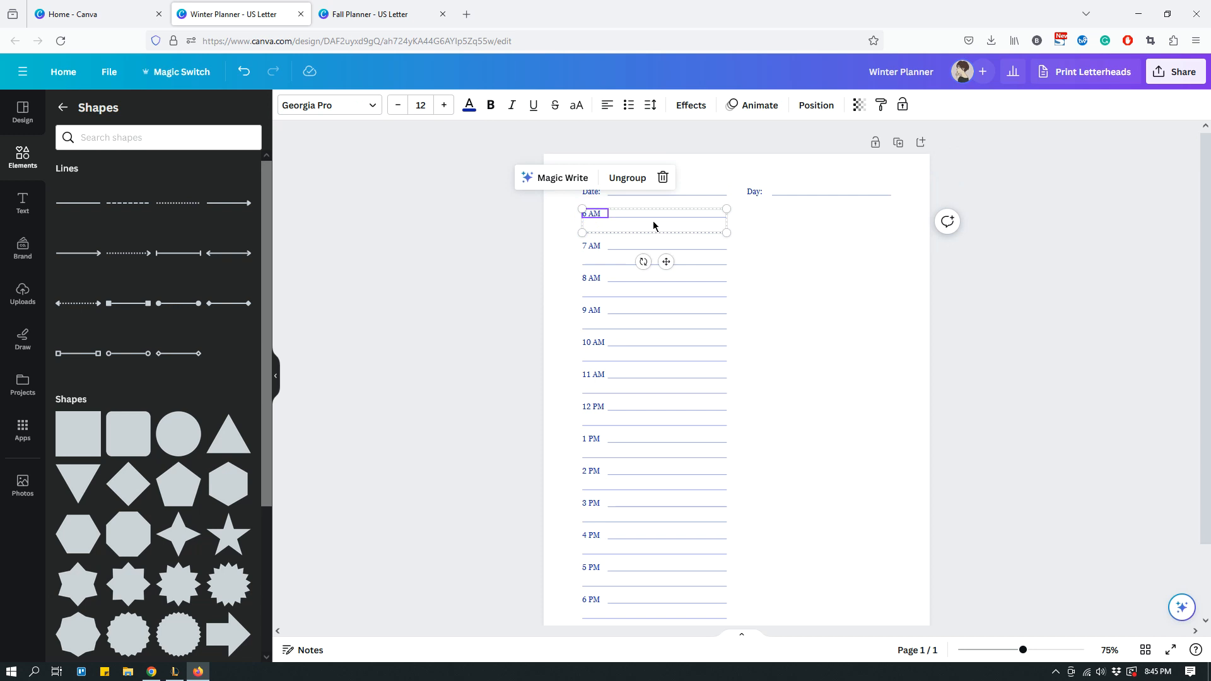
pyautogui.click(806, 346)
pyautogui.scroll(-1, 826, 316)
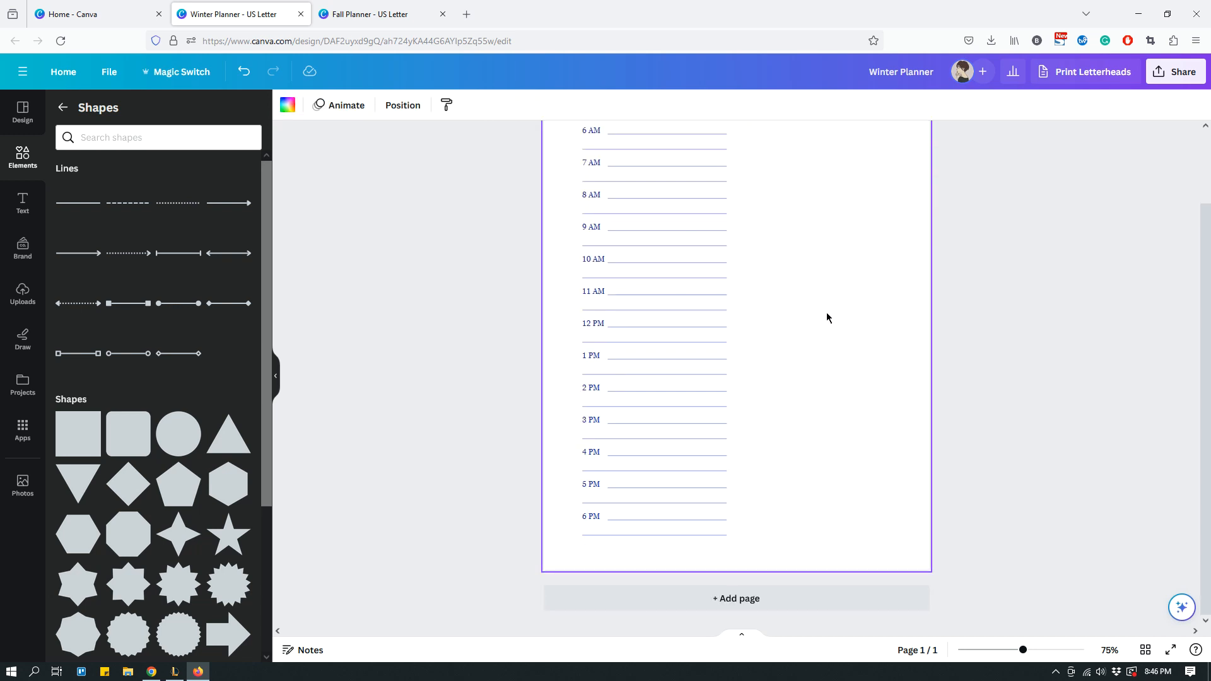
# Check the layout of the sections beside the schedule in the Fall Planner design, and return to the Winter Planner.
pyautogui.click(362, 15)
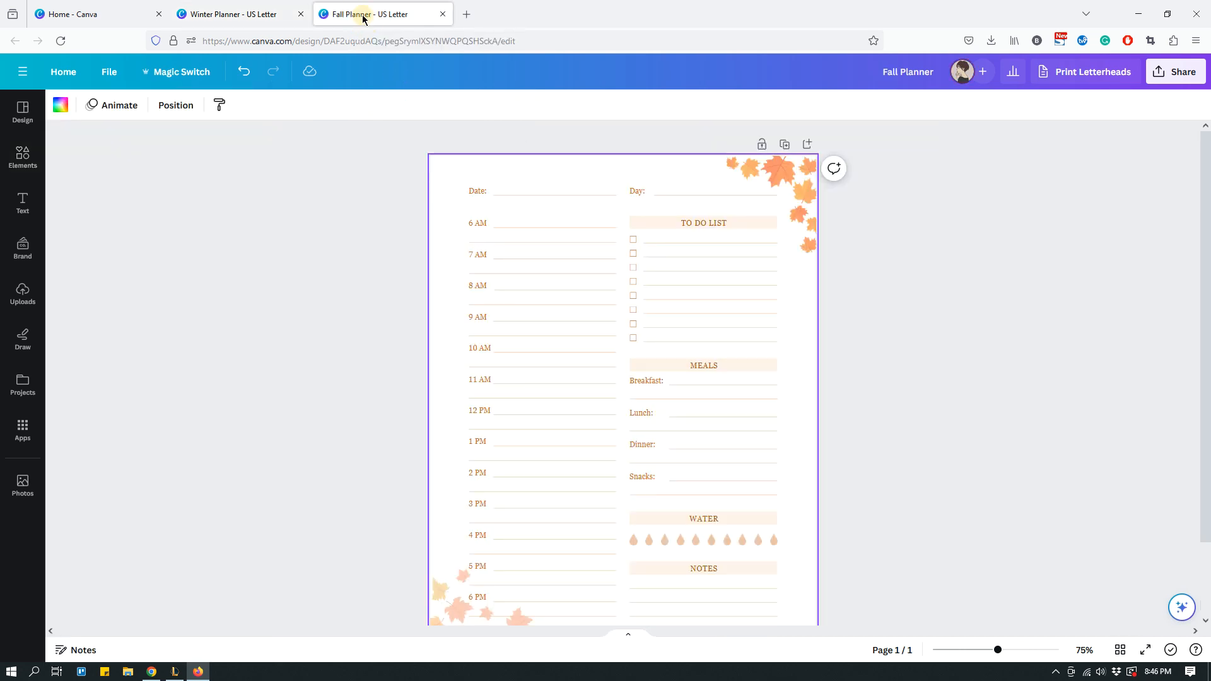
pyautogui.click(236, 13)
pyautogui.scroll(1, 909, 267)
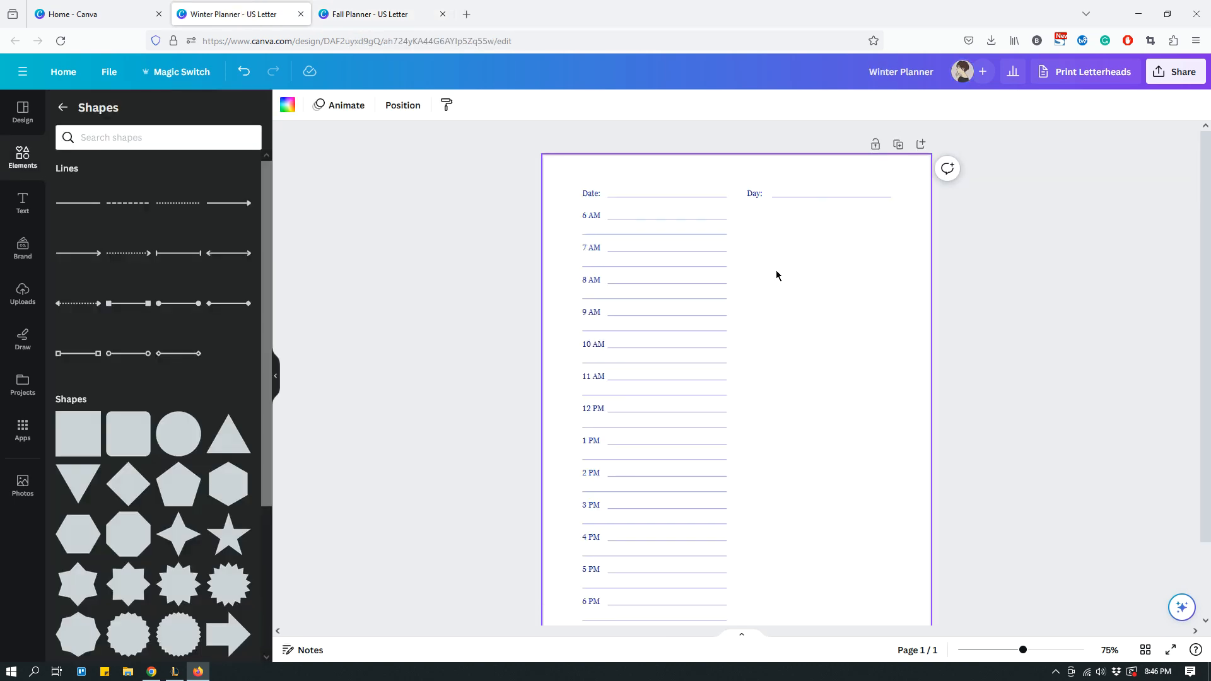
# Add a square shape and reshape it into a thin horizontal bar under the "Day:" row, matching that row's width.
pyautogui.click(801, 291)
pyautogui.click(78, 434)
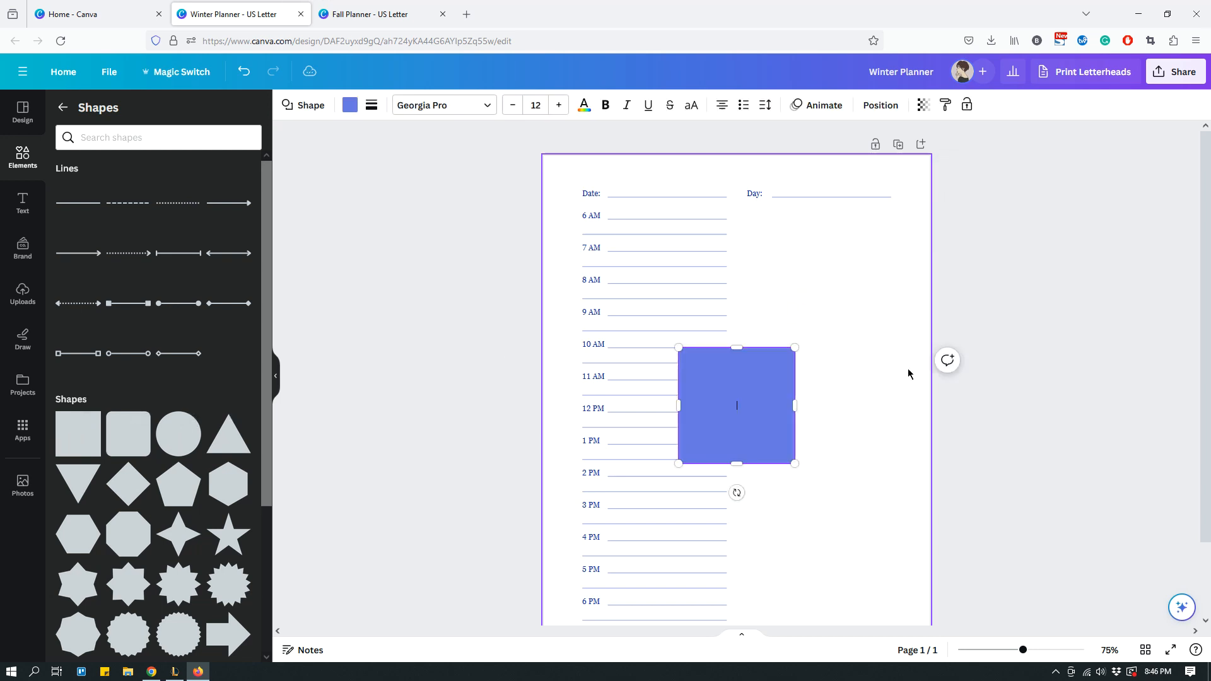
pyautogui.click(855, 340)
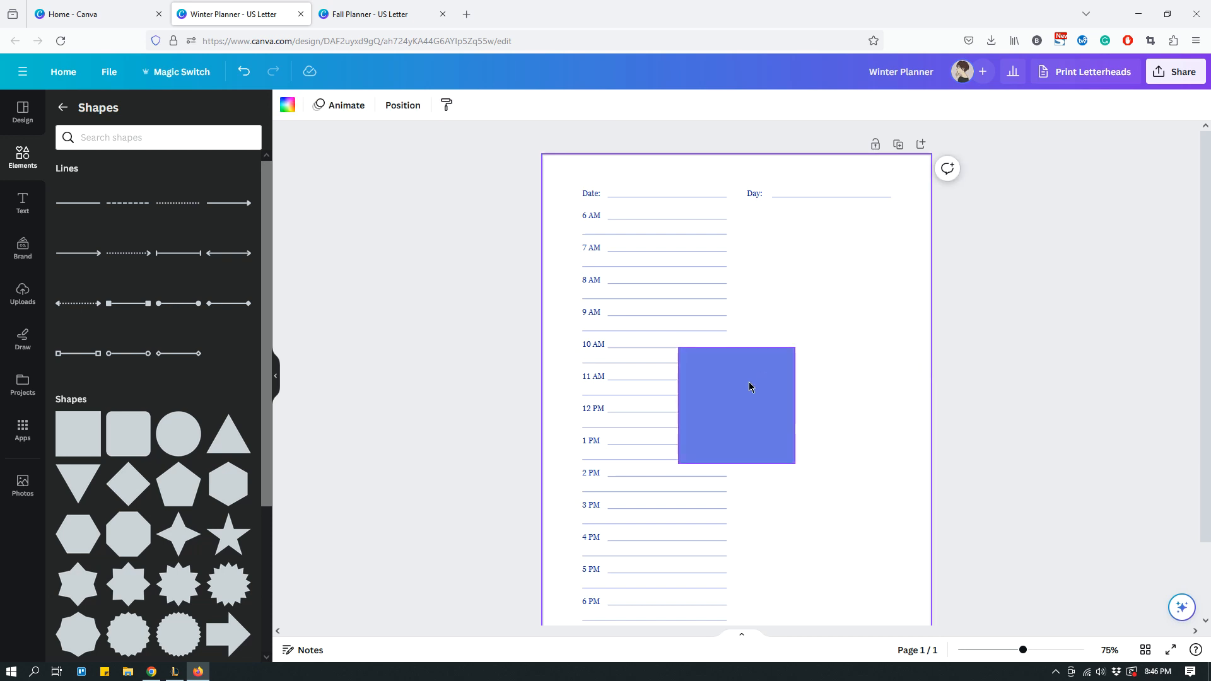
pyautogui.moveTo(749, 386); pyautogui.dragTo(778, 243)
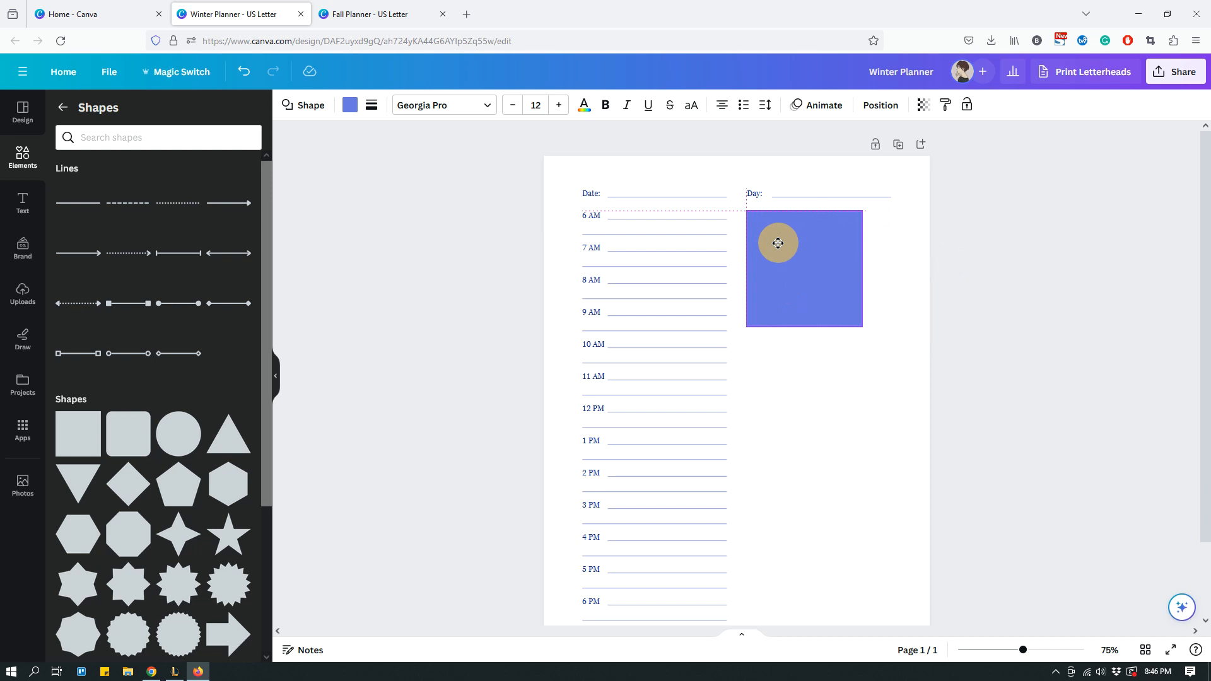
pyautogui.moveTo(804, 327); pyautogui.dragTo(896, 225)
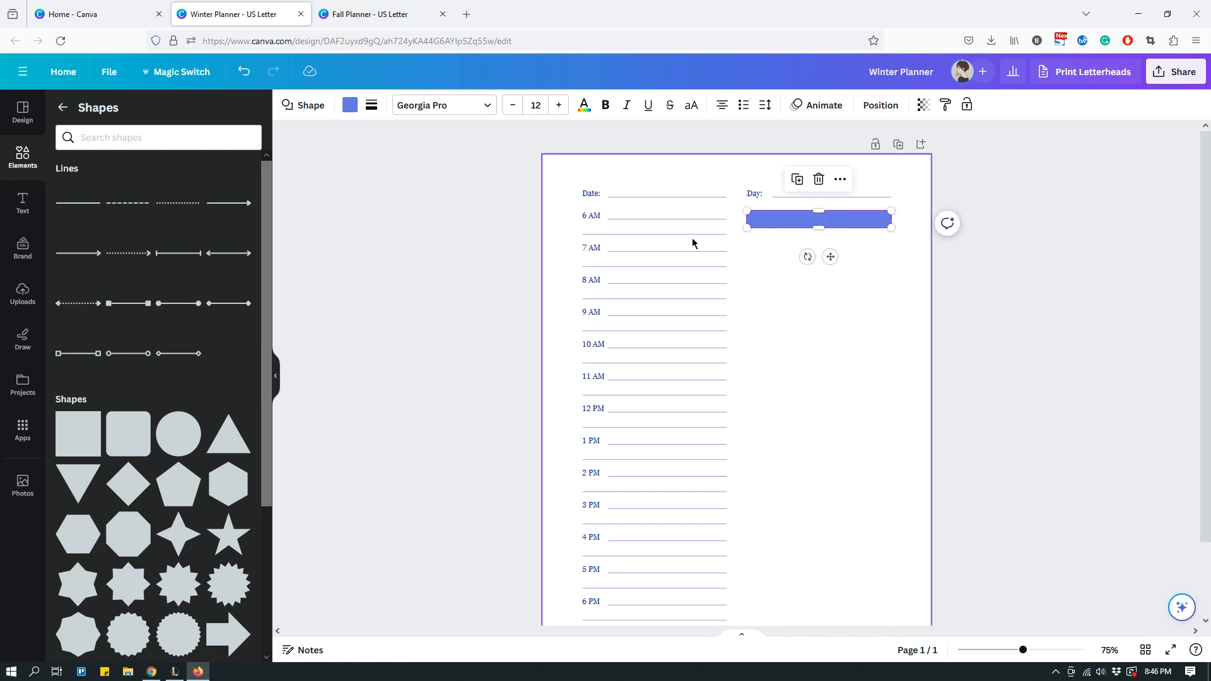
# Recolor the bar under the "Day:" row to the pale blue #E2E5FA.
pyautogui.click(352, 107)
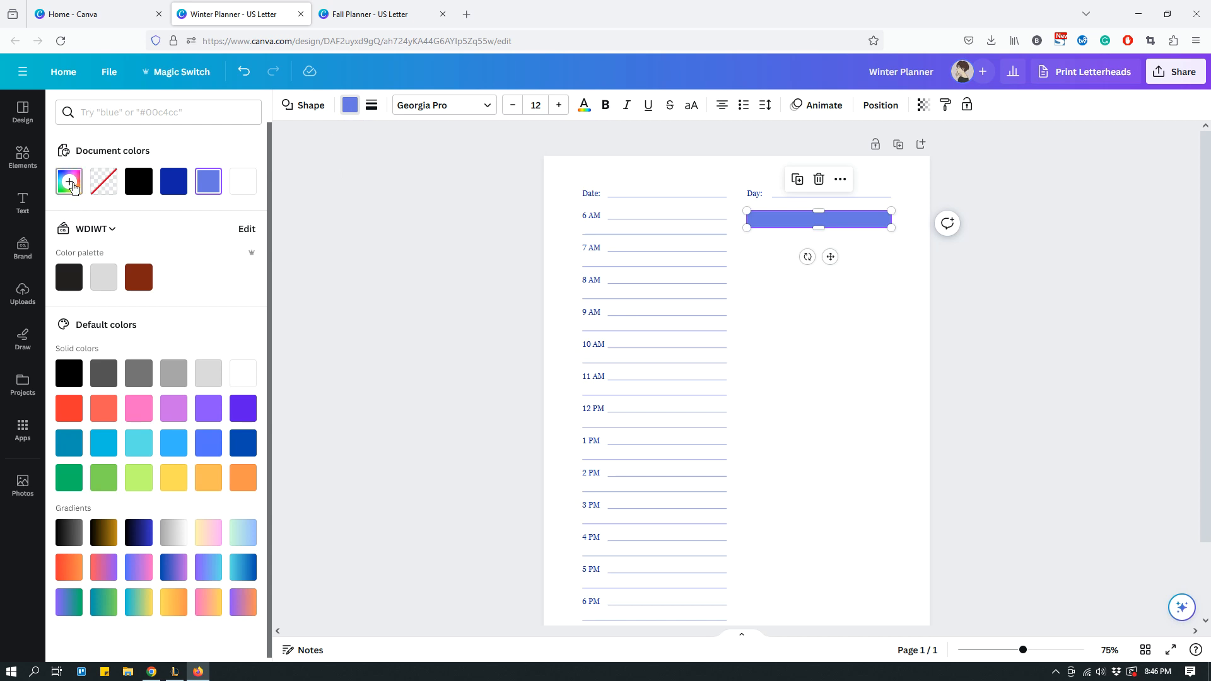
pyautogui.click(69, 183)
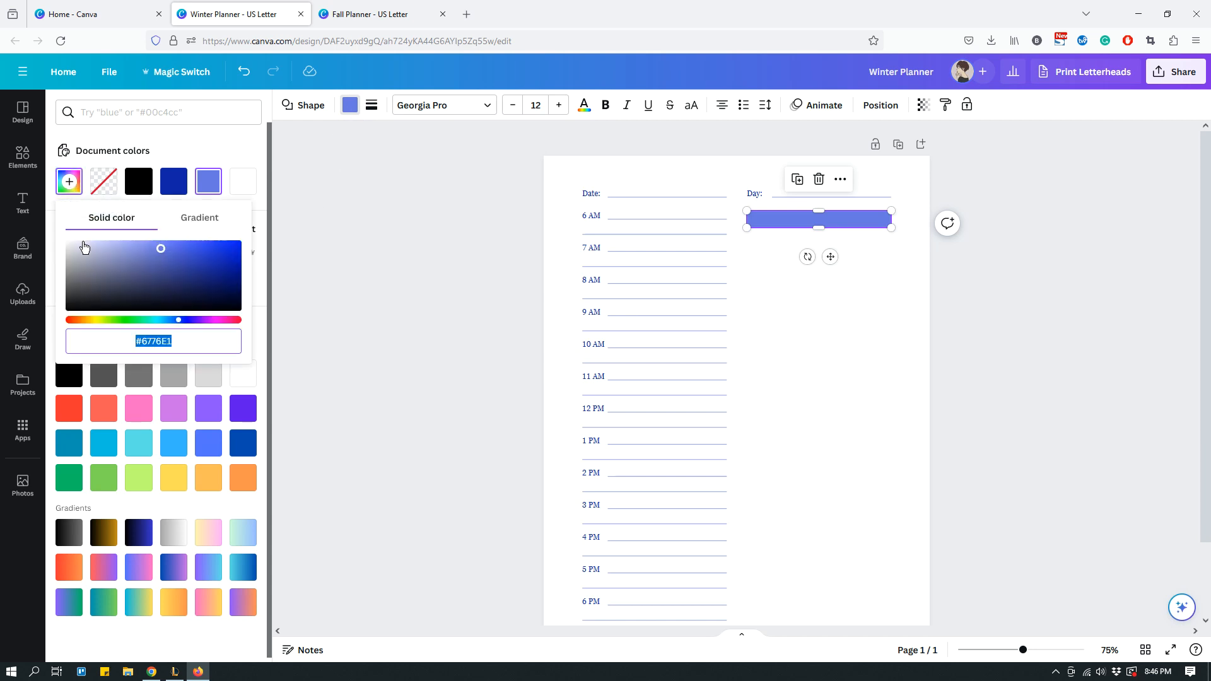
pyautogui.click(83, 246)
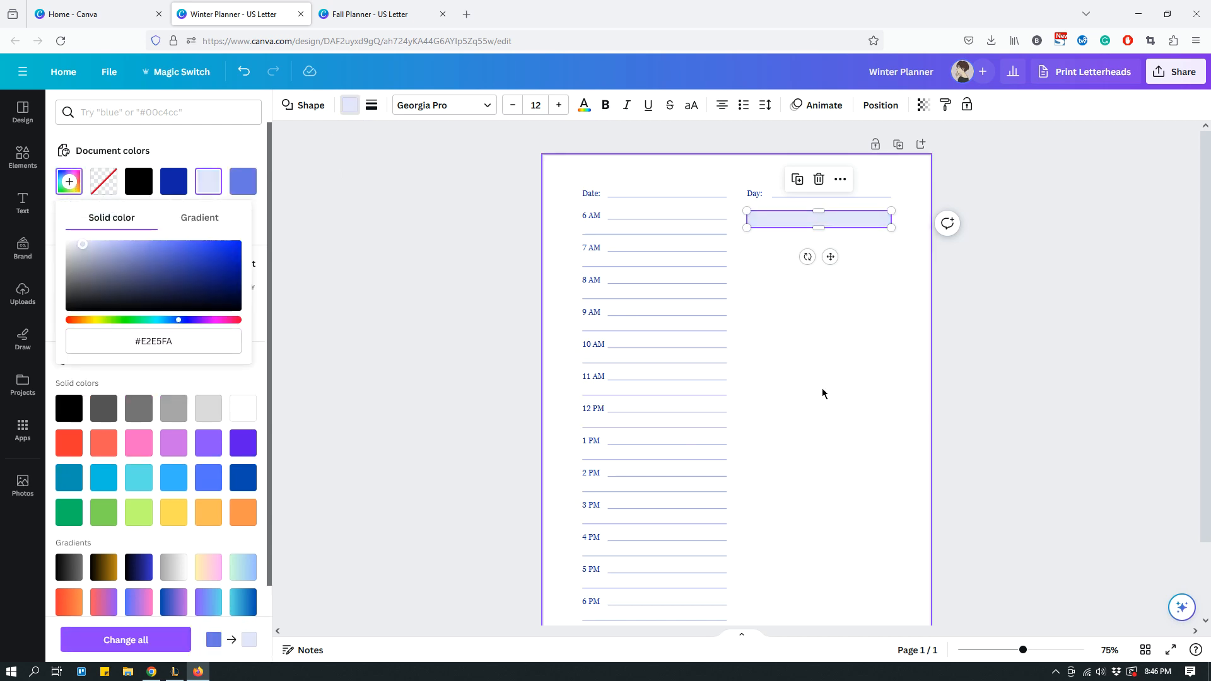
pyautogui.click(847, 358)
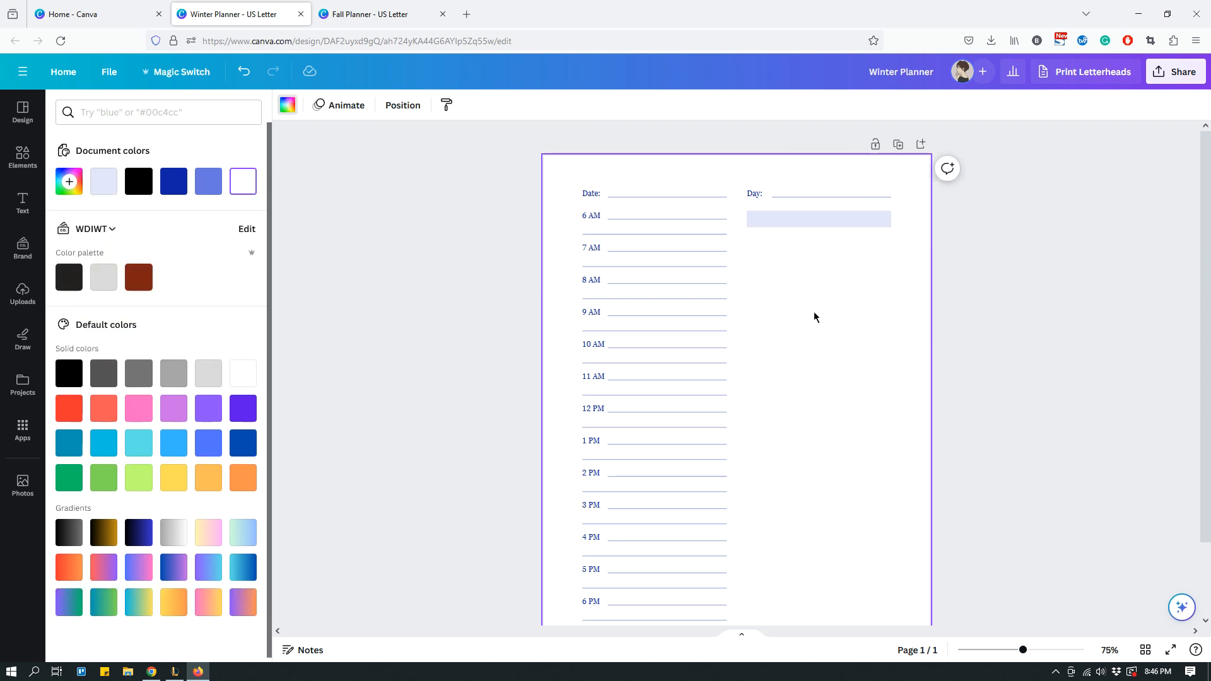
# Add the heading text "To Do List" and place it over the pale blue bar, widening its text box to the bar's width.
pyautogui.press('t')
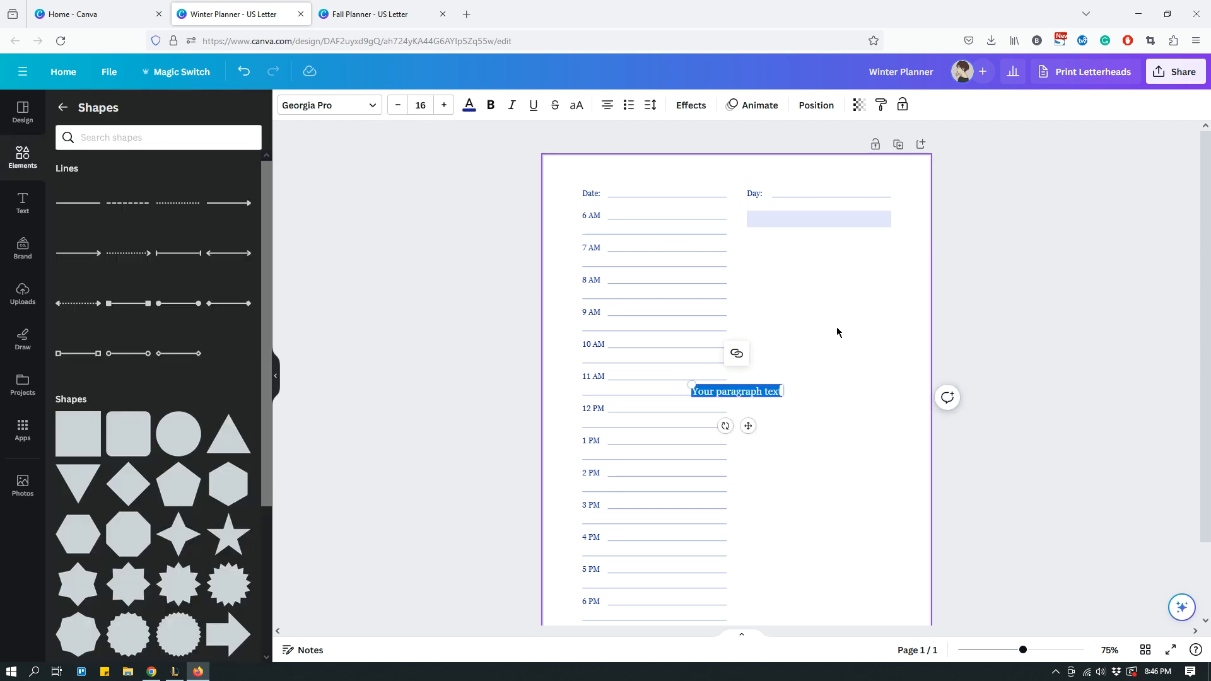
pyautogui.press('BackSpace')
pyautogui.write('To Do List')
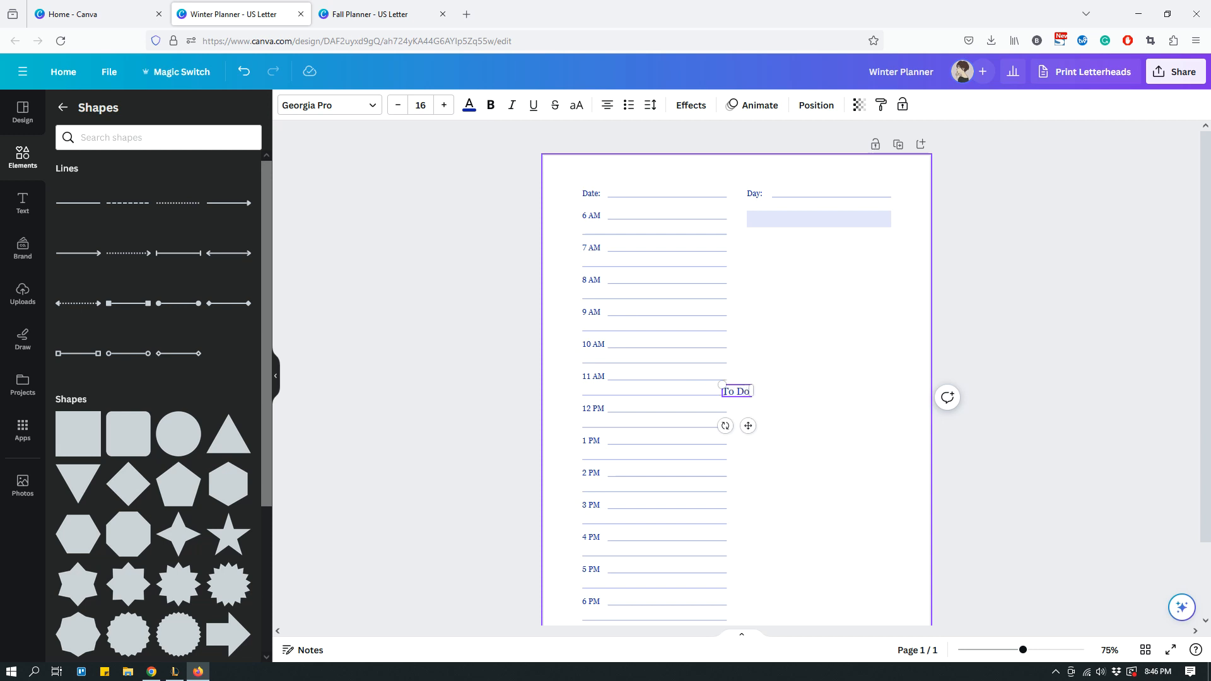
pyautogui.click(782, 364)
pyautogui.moveTo(744, 391)
pyautogui.mouseDown()
pyautogui.moveTo(798, 308)
pyautogui.moveTo(812, 217)
pyautogui.moveTo(893, 220)
pyautogui.mouseUp()
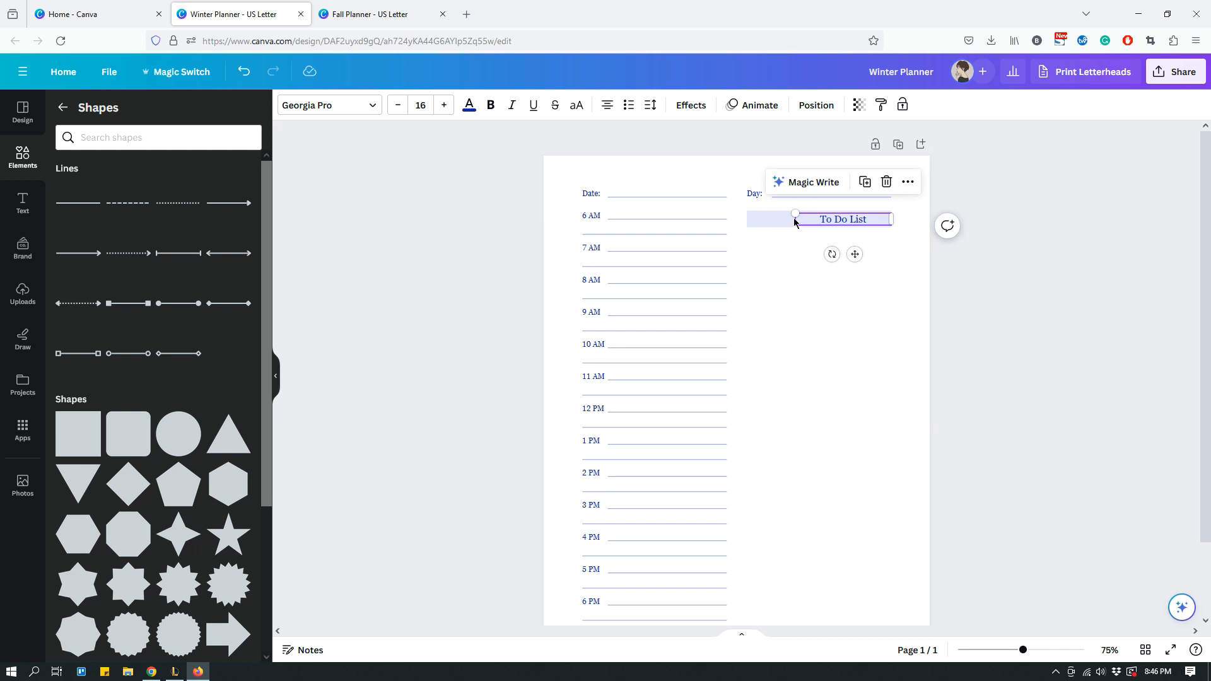
pyautogui.moveTo(785, 220); pyautogui.dragTo(750, 226)
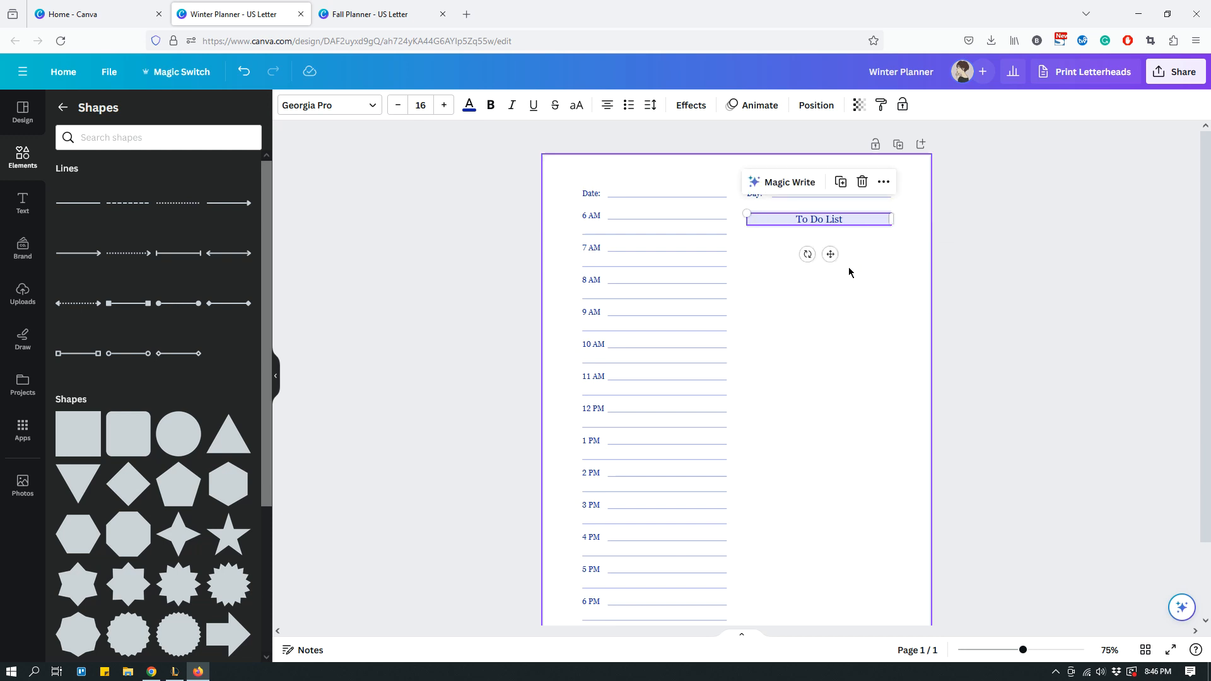
pyautogui.click(863, 263)
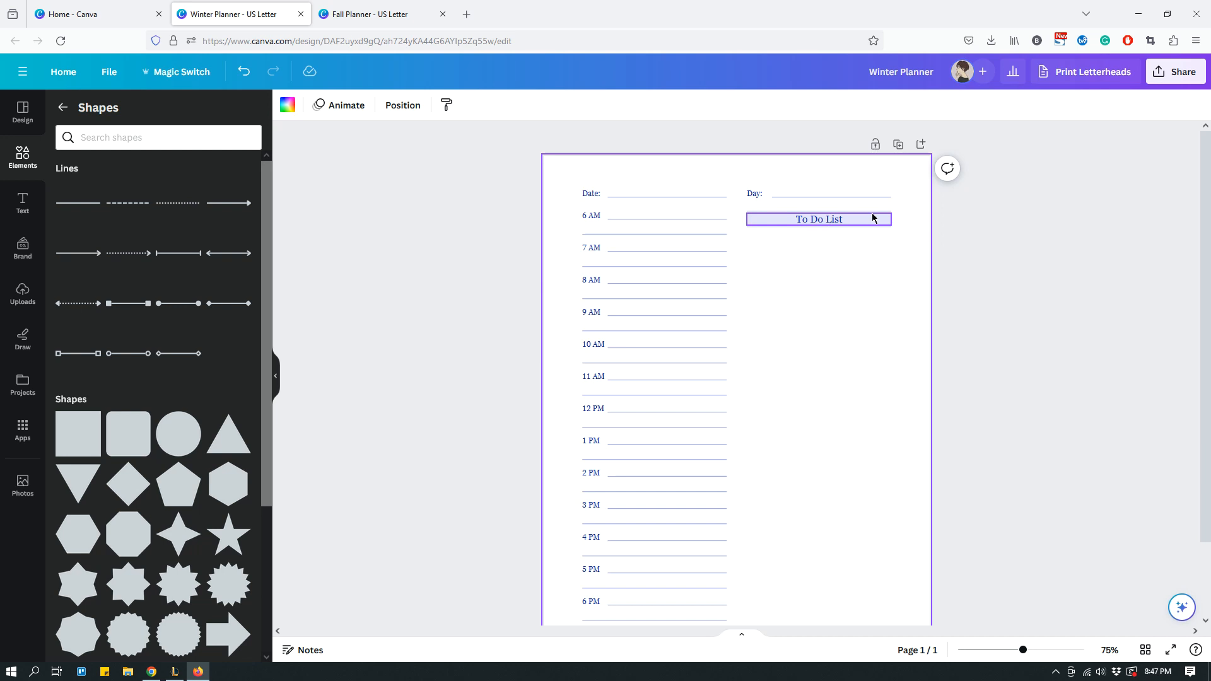
# Set the "To Do List" heading's font size to 12.
pyautogui.click(831, 218)
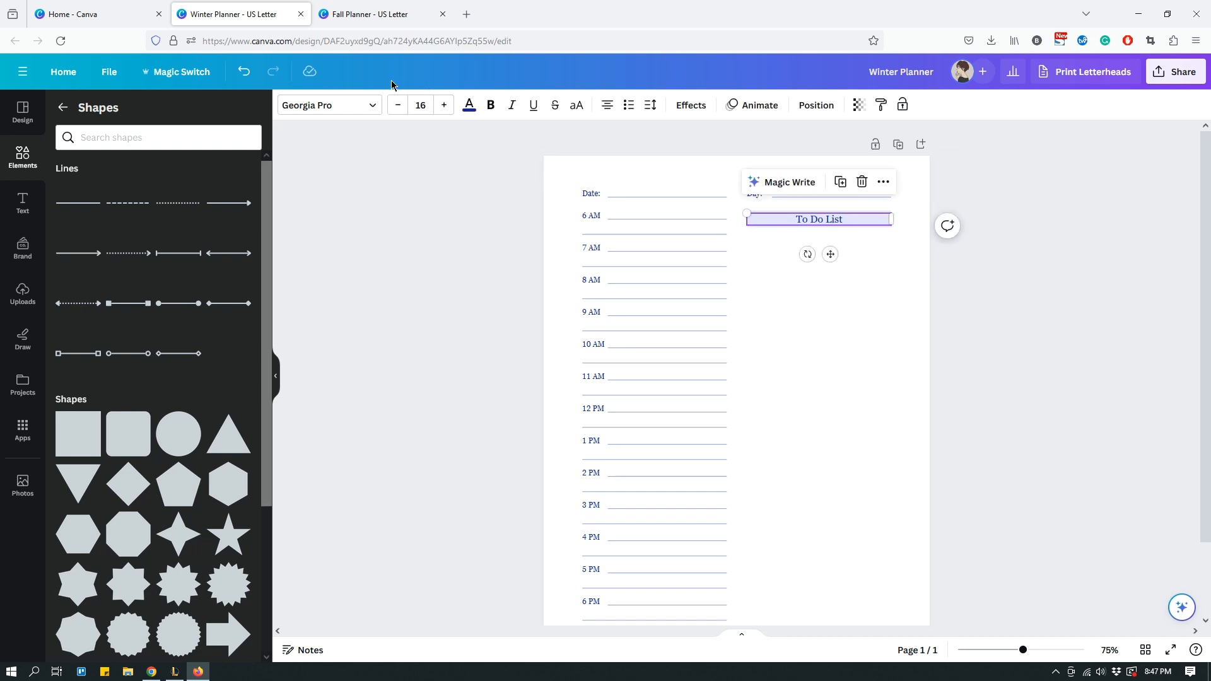
pyautogui.click(398, 105)
pyautogui.click(397, 106)
pyautogui.click(397, 105)
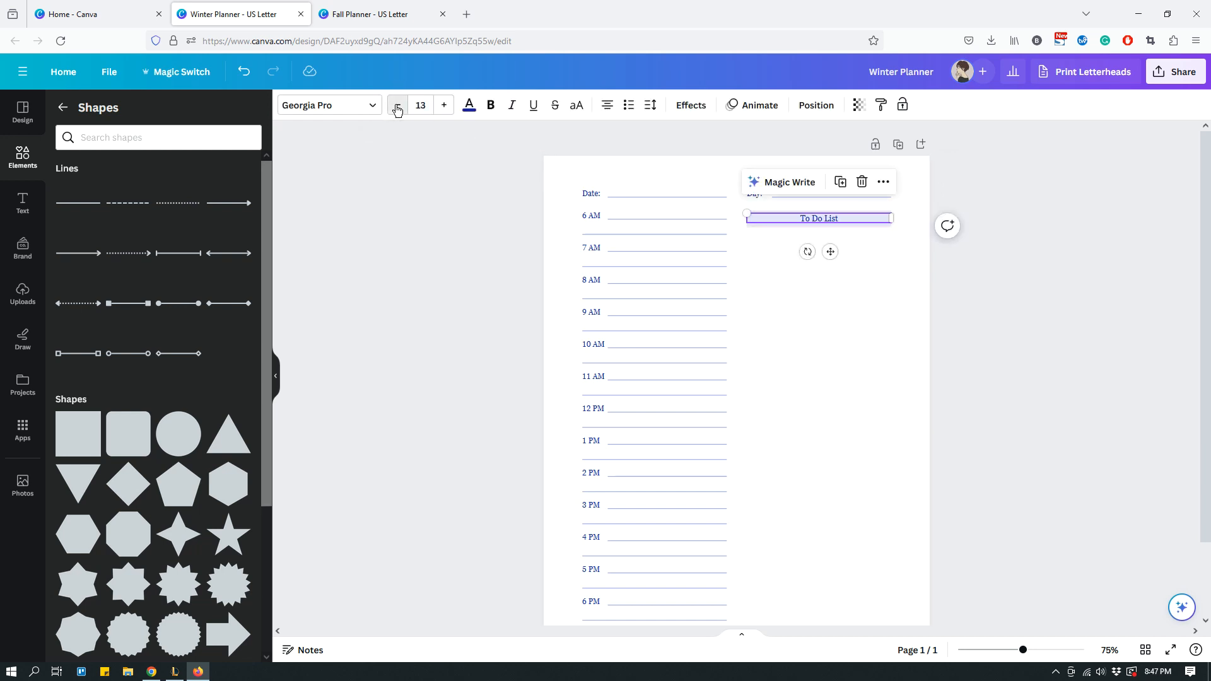
pyautogui.click(397, 105)
pyautogui.click(846, 290)
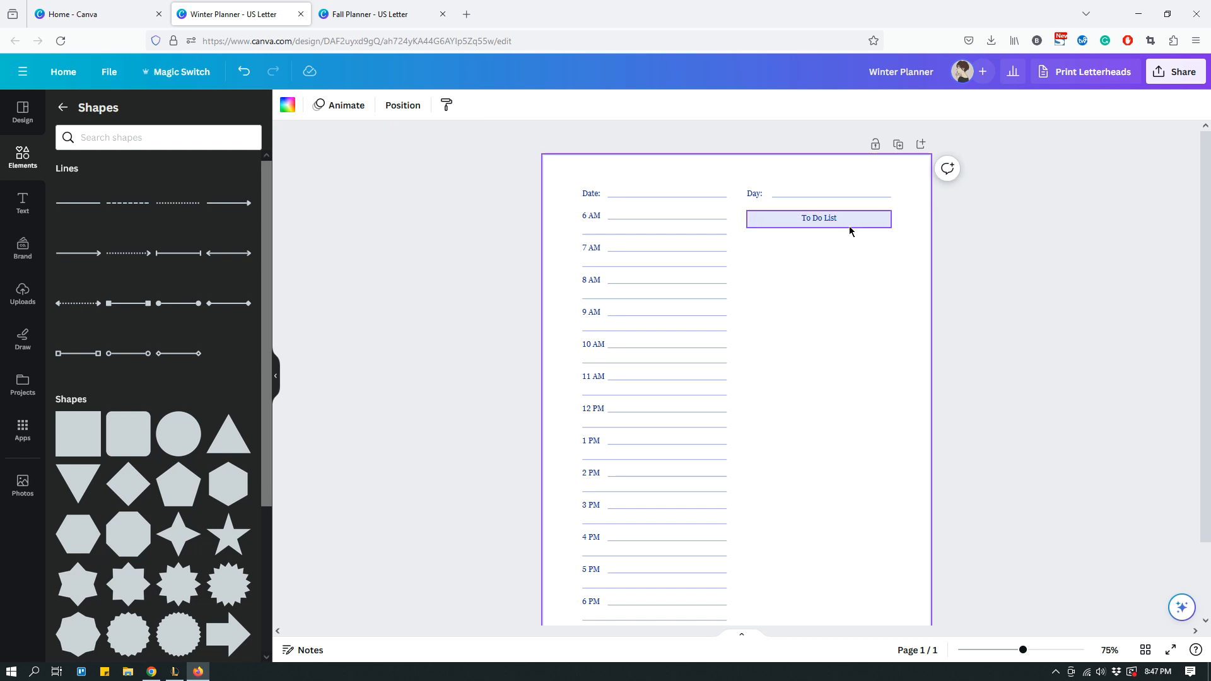
# Adjust the height of the pale blue bar so it fits closely around the "To Do List" heading.
pyautogui.click(820, 223)
pyautogui.moveTo(818, 230); pyautogui.dragTo(818, 226)
pyautogui.click(833, 288)
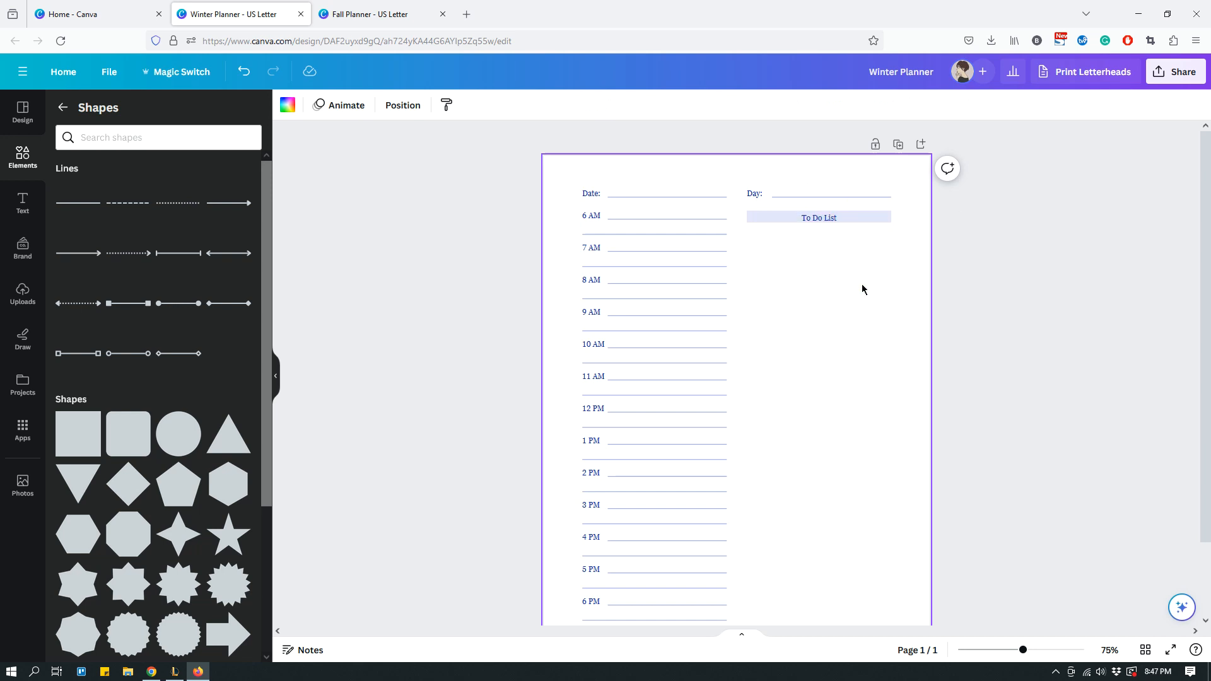
pyautogui.hotkey('ctrl', '+')
pyautogui.hotkey('ctrl', '+')
pyautogui.scroll(2, 863, 287)
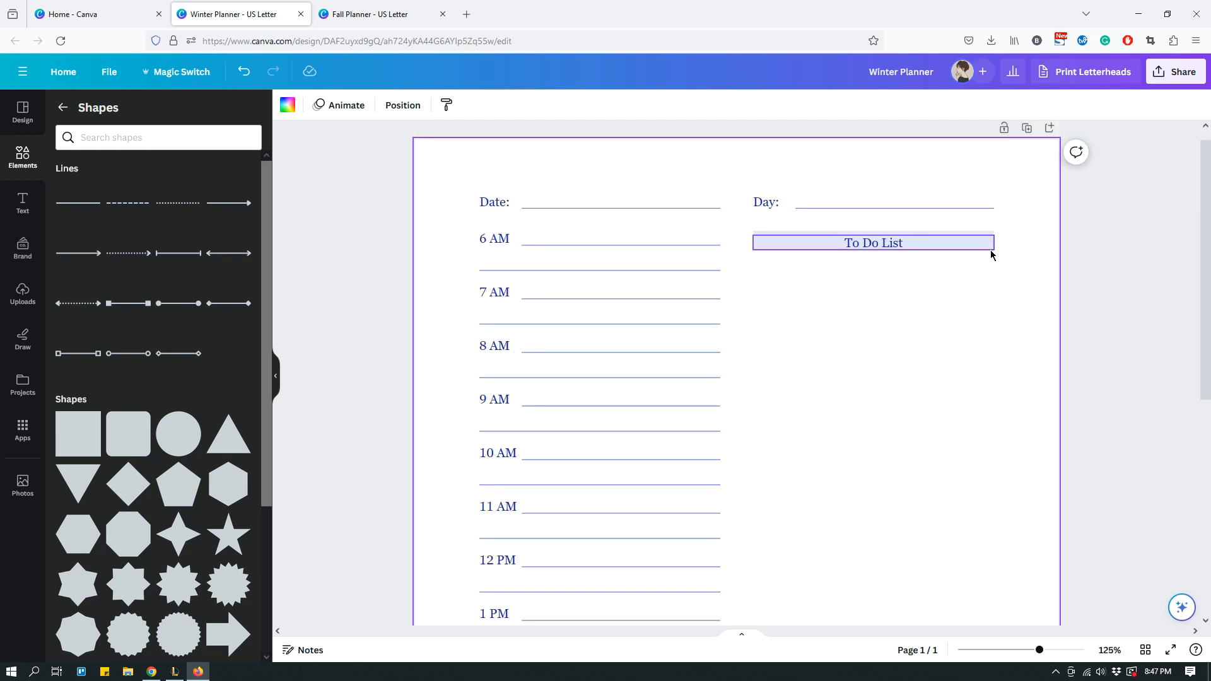
pyautogui.click(989, 237)
pyautogui.click(874, 255)
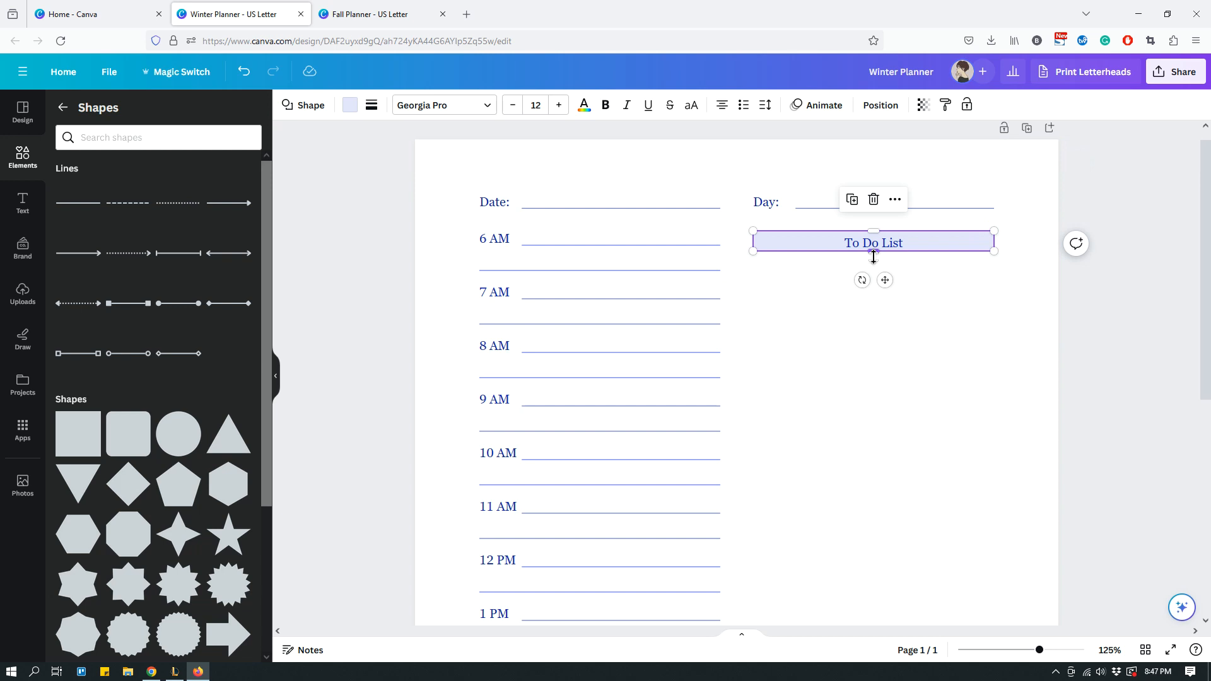
pyautogui.moveTo(875, 260); pyautogui.dragTo(874, 263)
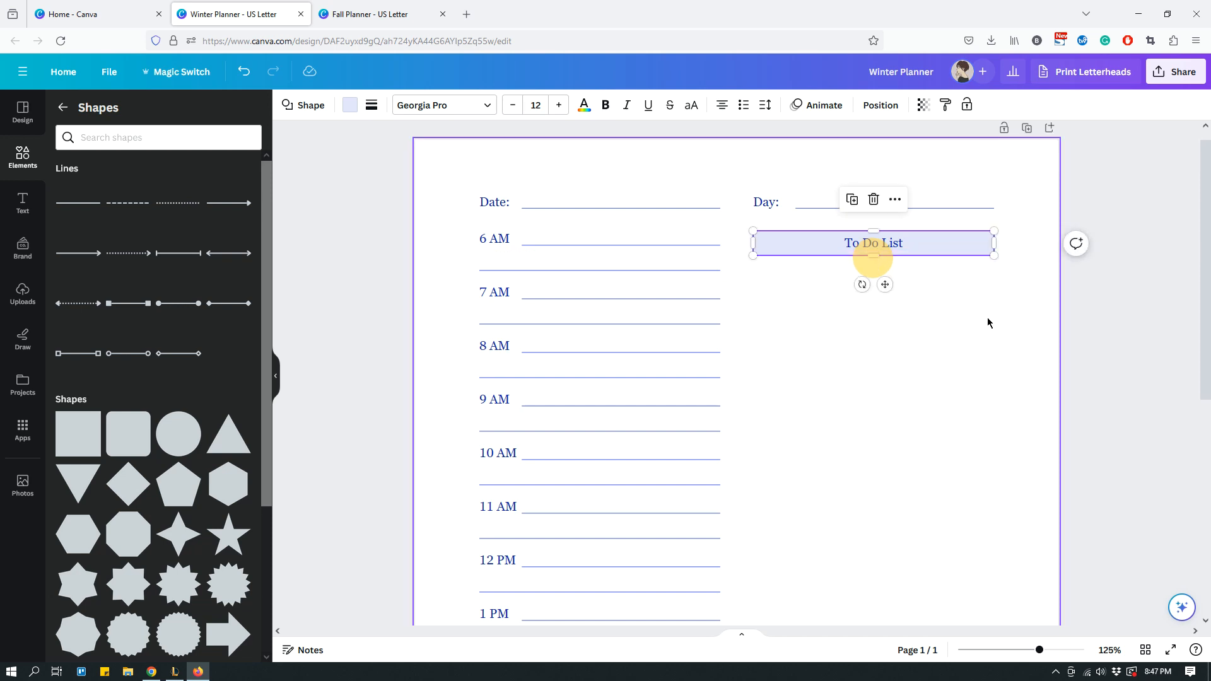
# Center the "To Do List" heading vertically within the pale blue bar.
pyautogui.click(986, 316)
pyautogui.click(969, 265)
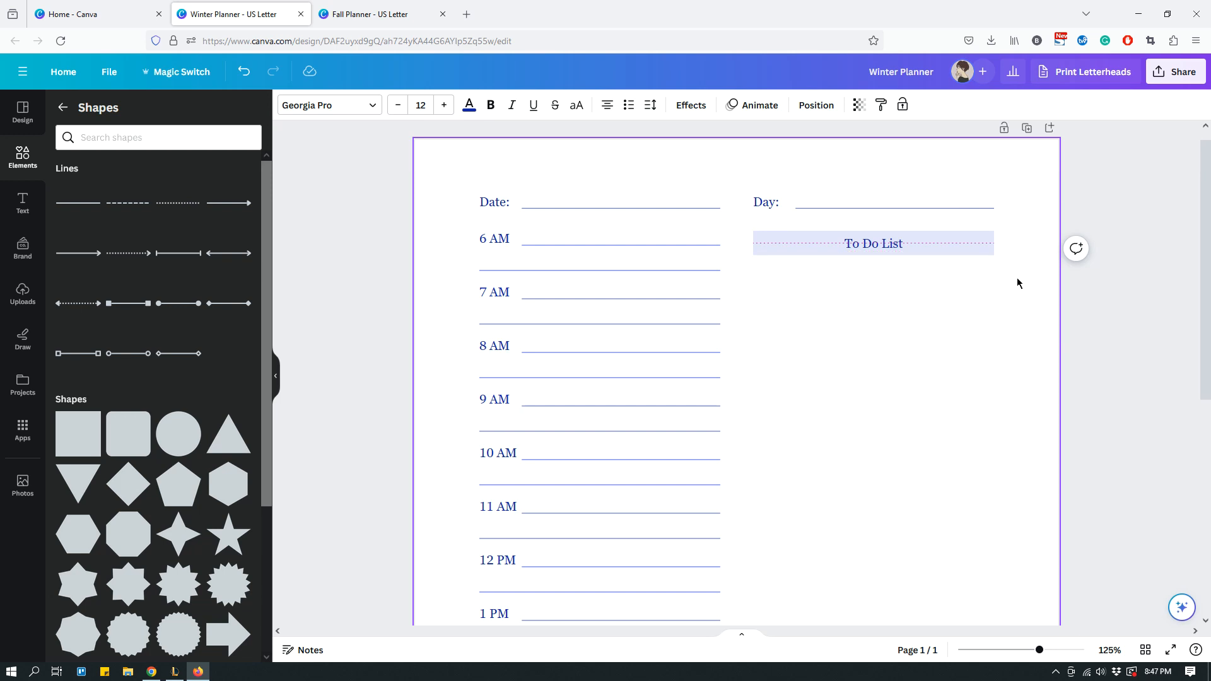
pyautogui.click(937, 373)
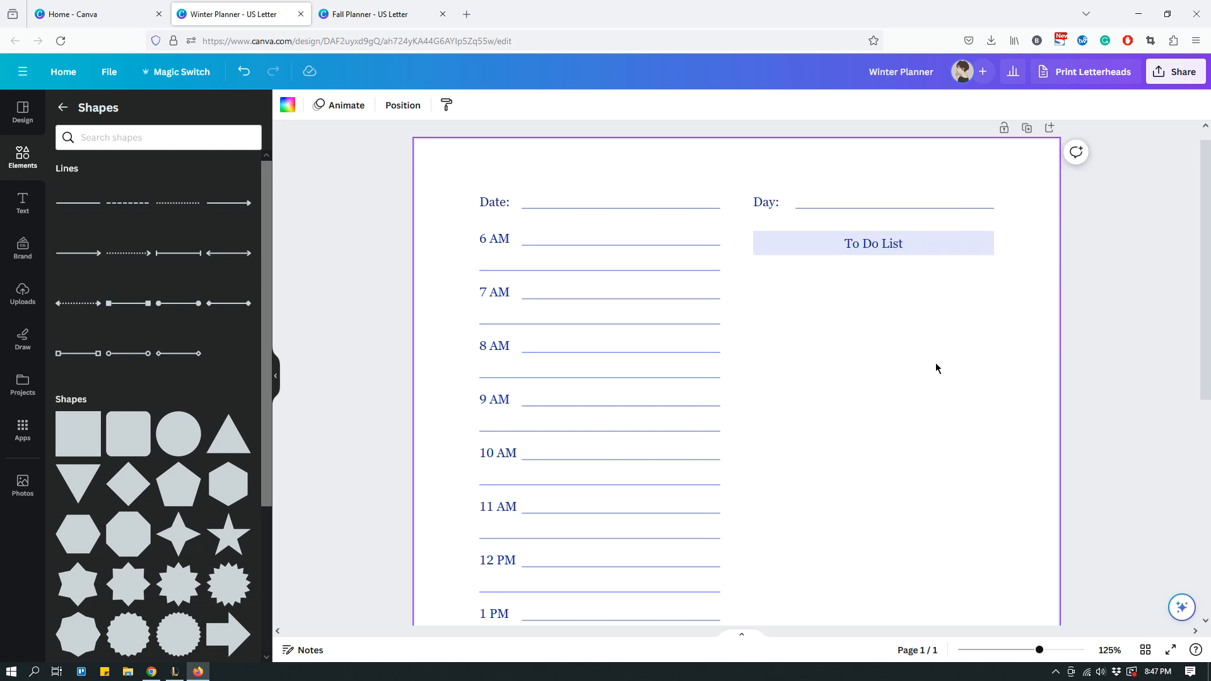
# Duplicate the "Day:" row and place the copy directly below the "To Do List" bar, aligned with its edges.
pyautogui.hotkey('ctrl', '-')
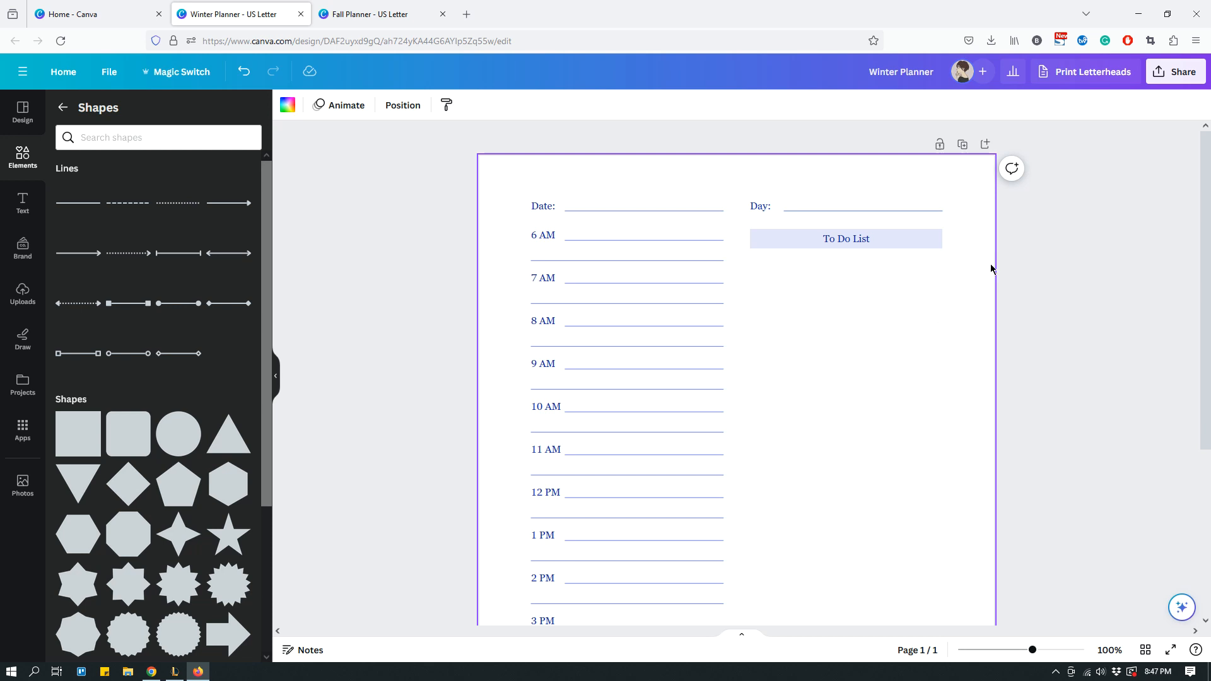
pyautogui.click(839, 206)
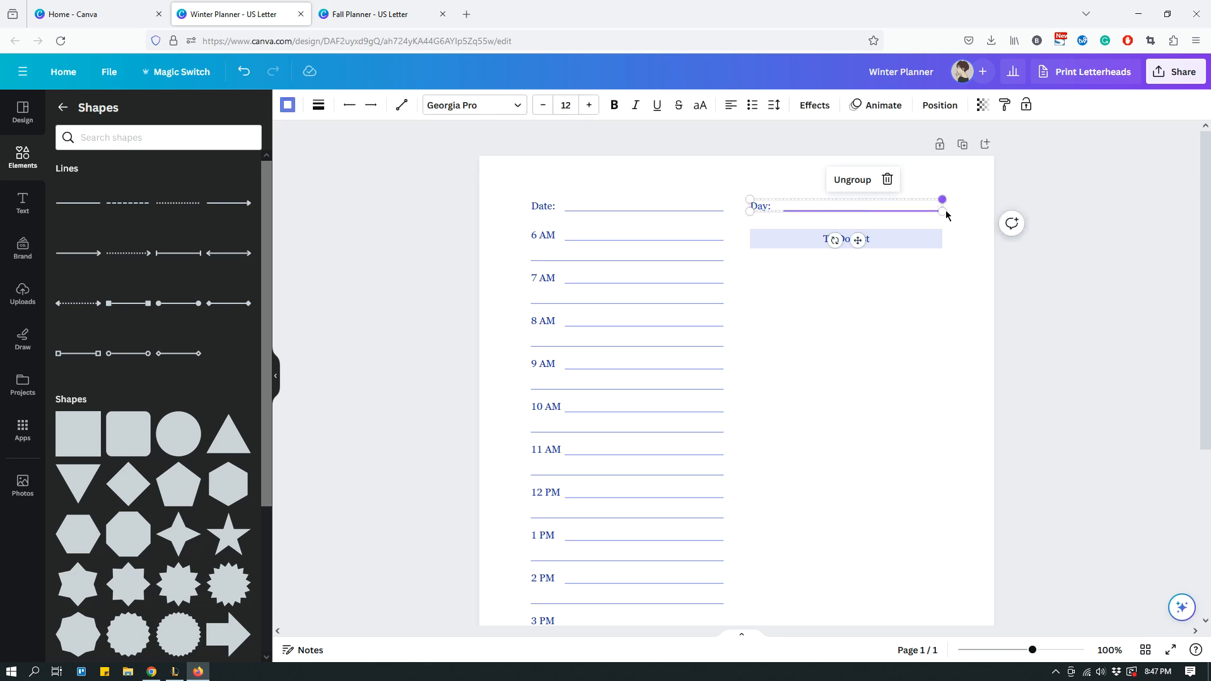
pyautogui.click(959, 221)
pyautogui.click(911, 194)
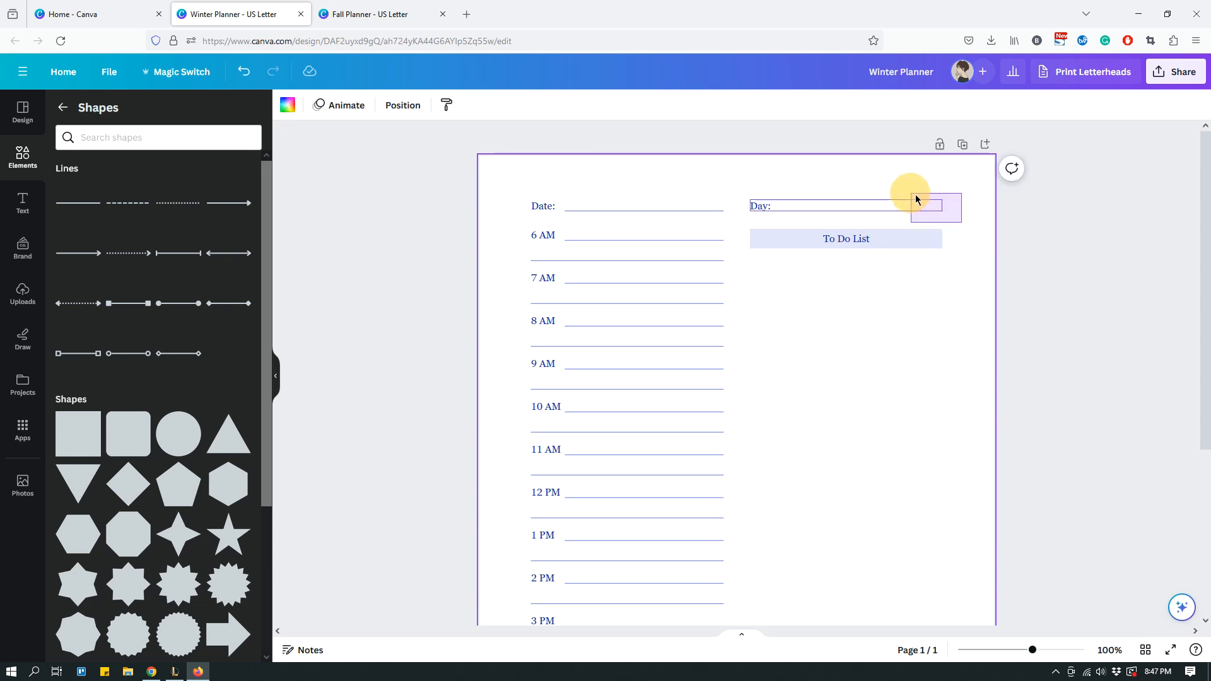
pyautogui.click(849, 168)
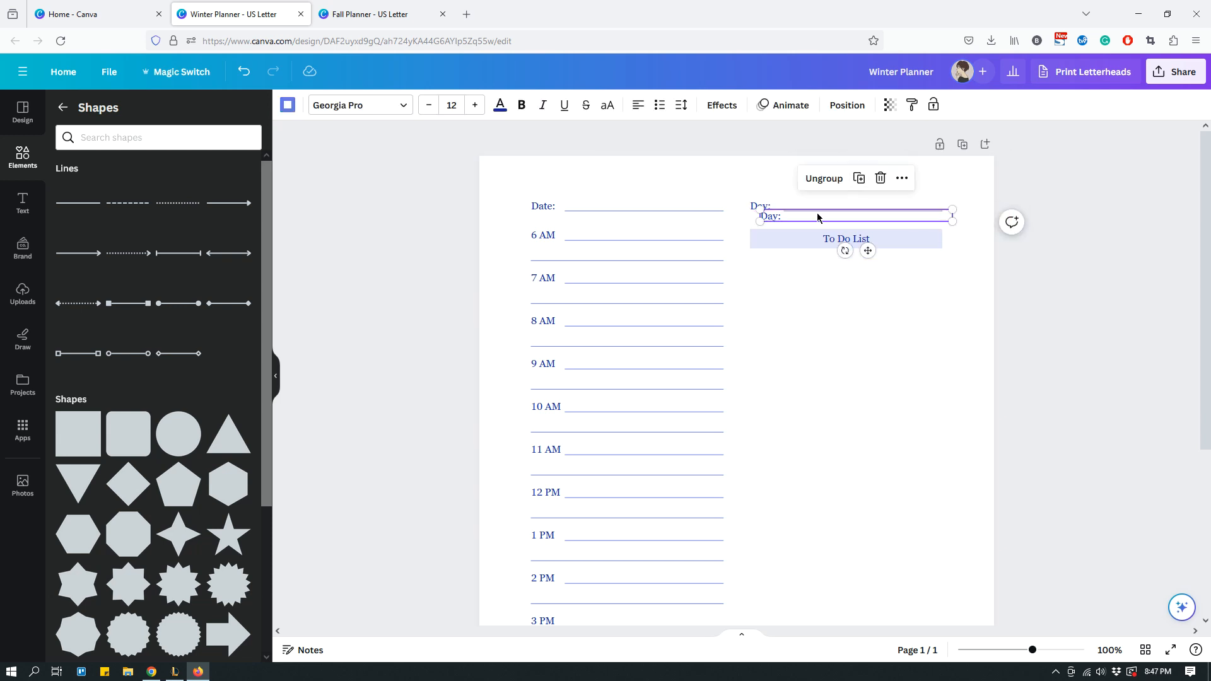
pyautogui.moveTo(816, 214); pyautogui.dragTo(806, 263)
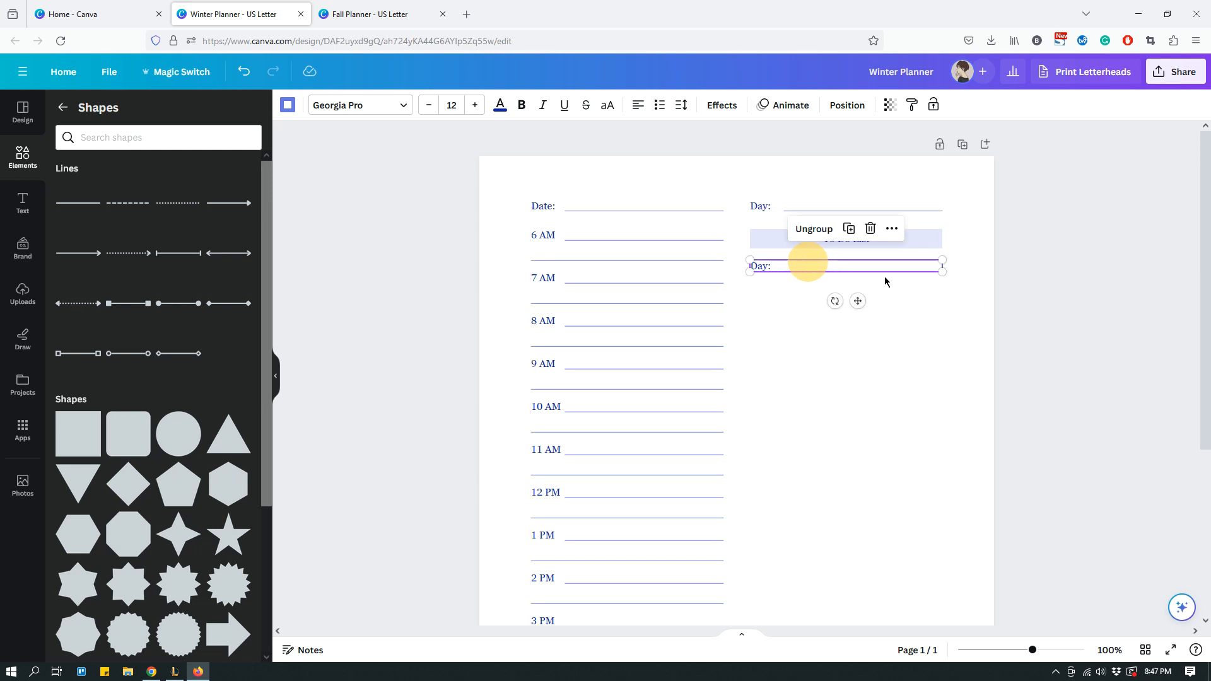
# Ungroup the copied row below the "To Do List" bar and delete its "Day:" label, keeping only the line.
pyautogui.click(792, 296)
pyautogui.click(783, 267)
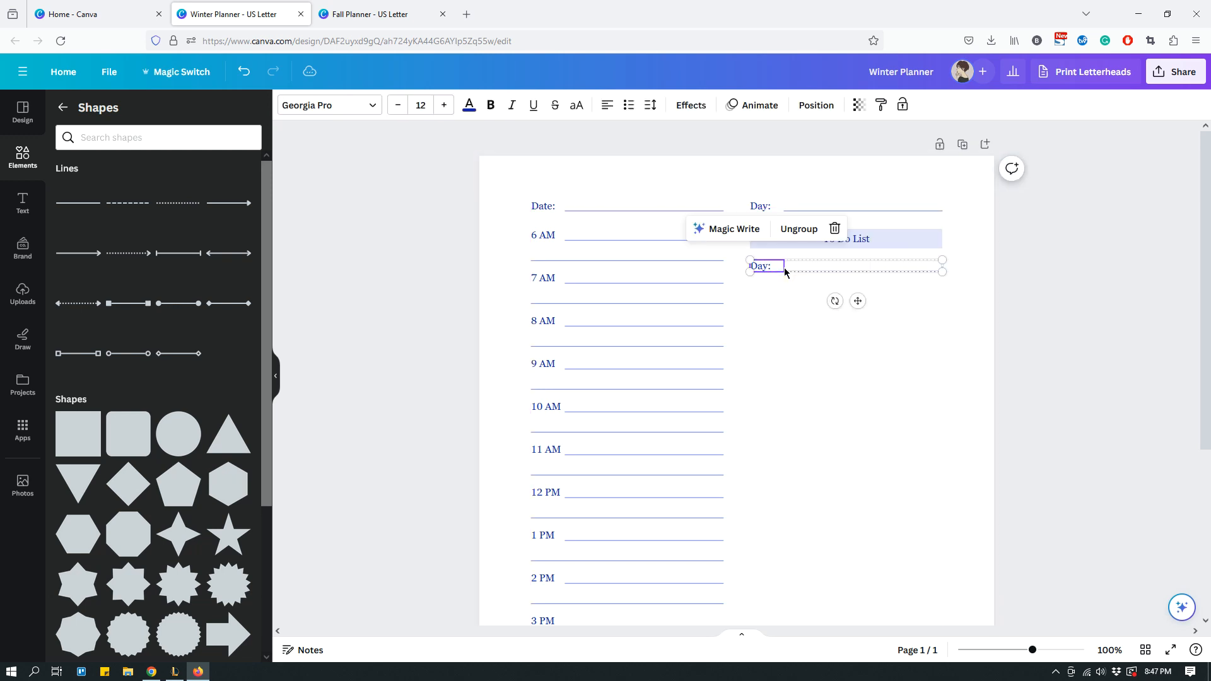
pyautogui.click(797, 237)
pyautogui.click(782, 311)
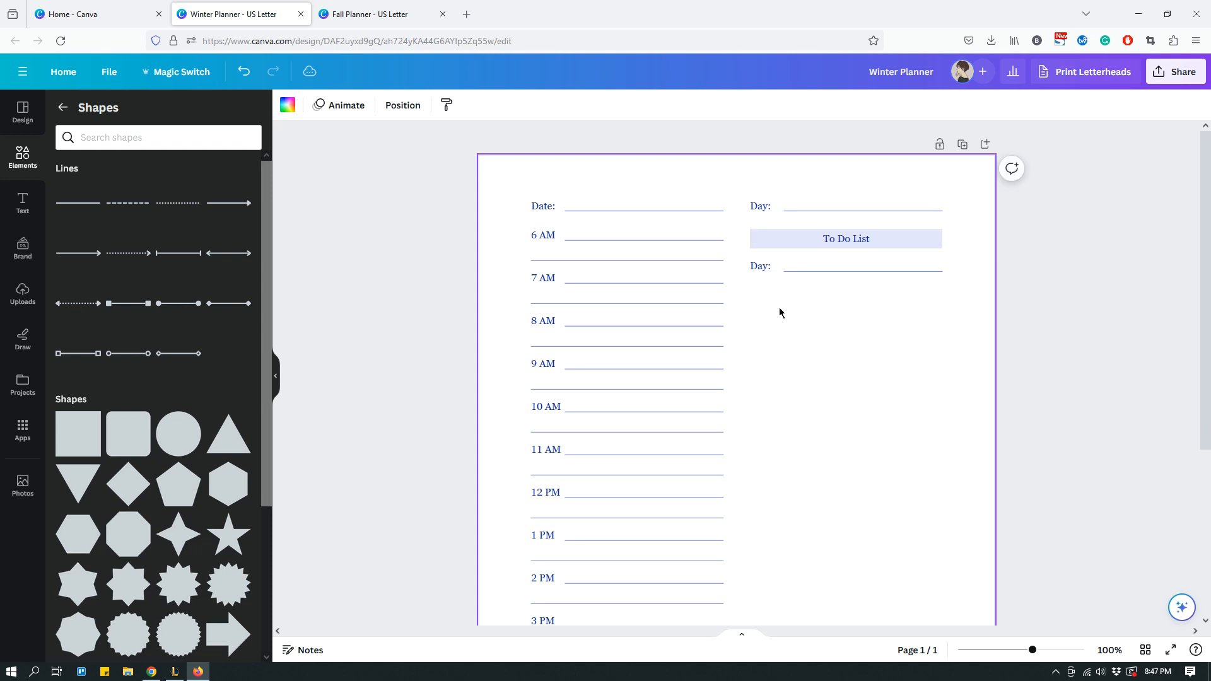
pyautogui.click(762, 270)
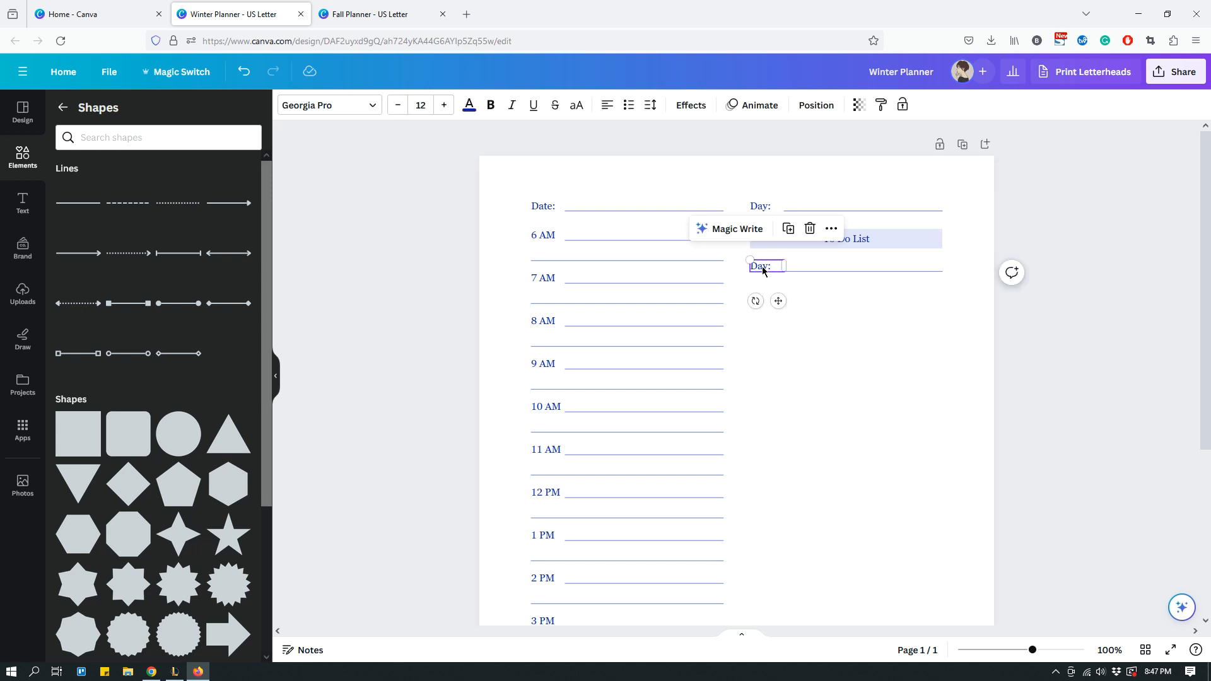
pyautogui.press('Delete')
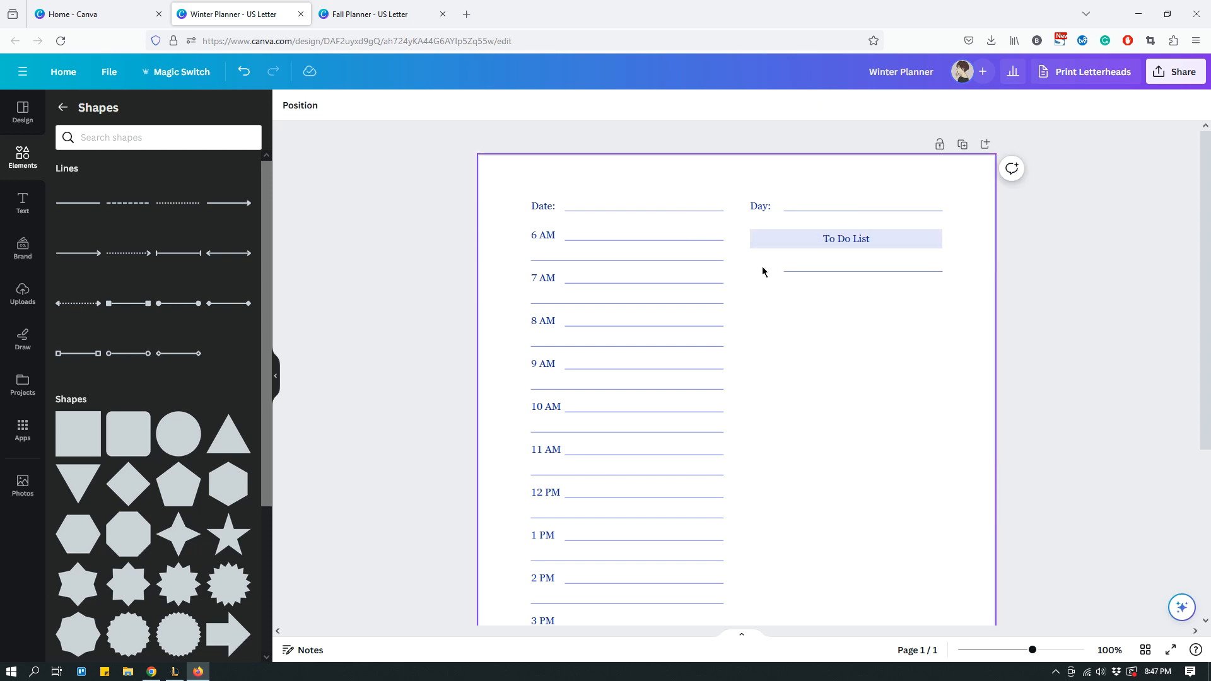
# Add a square shape, shrink it to checkbox size and place it before the line under the "To Do List" bar.
pyautogui.click(75, 441)
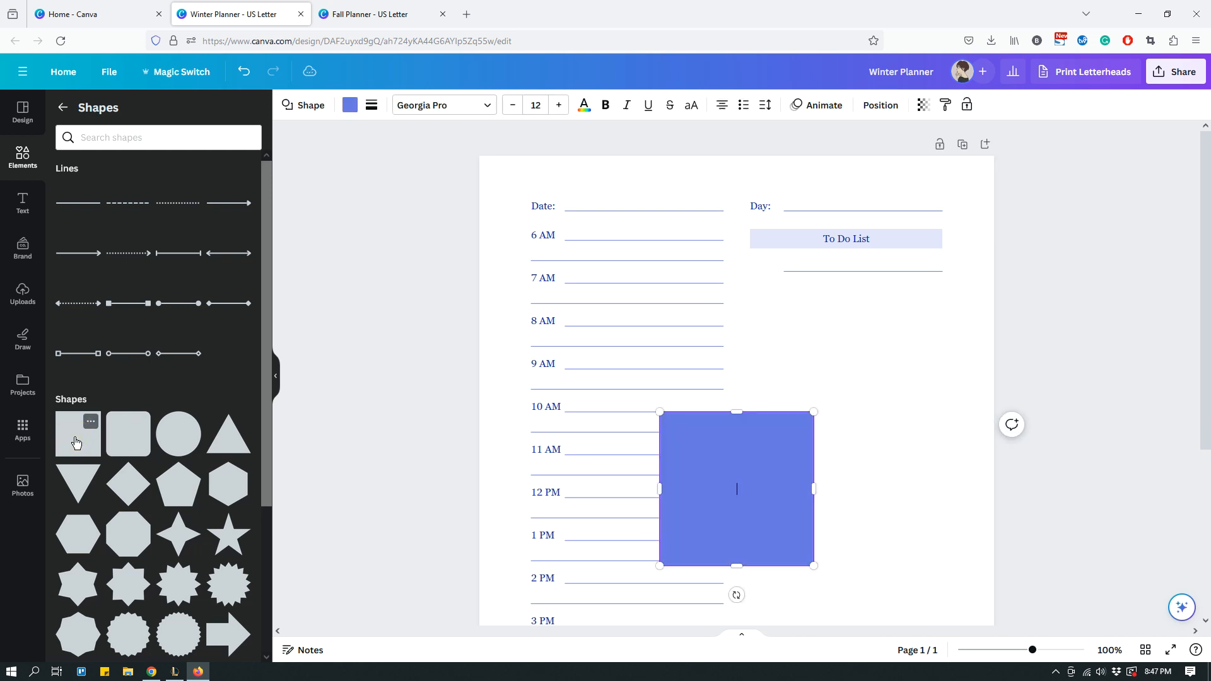
pyautogui.click(915, 422)
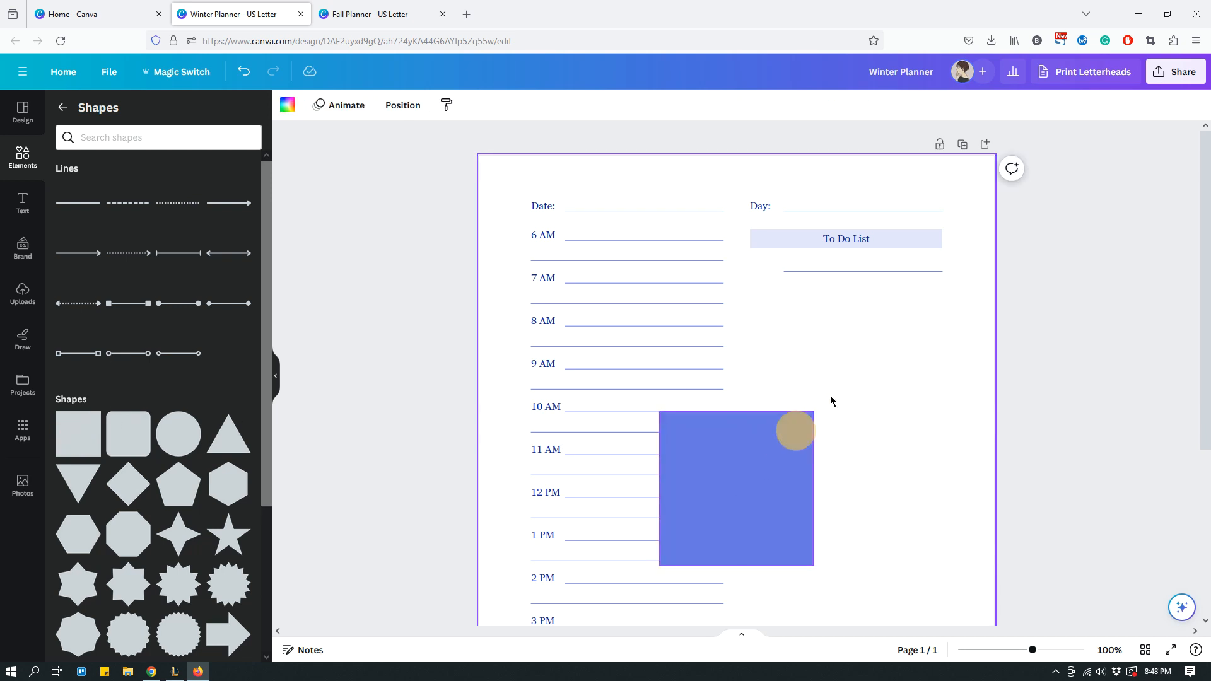
pyautogui.moveTo(793, 427); pyautogui.dragTo(864, 341)
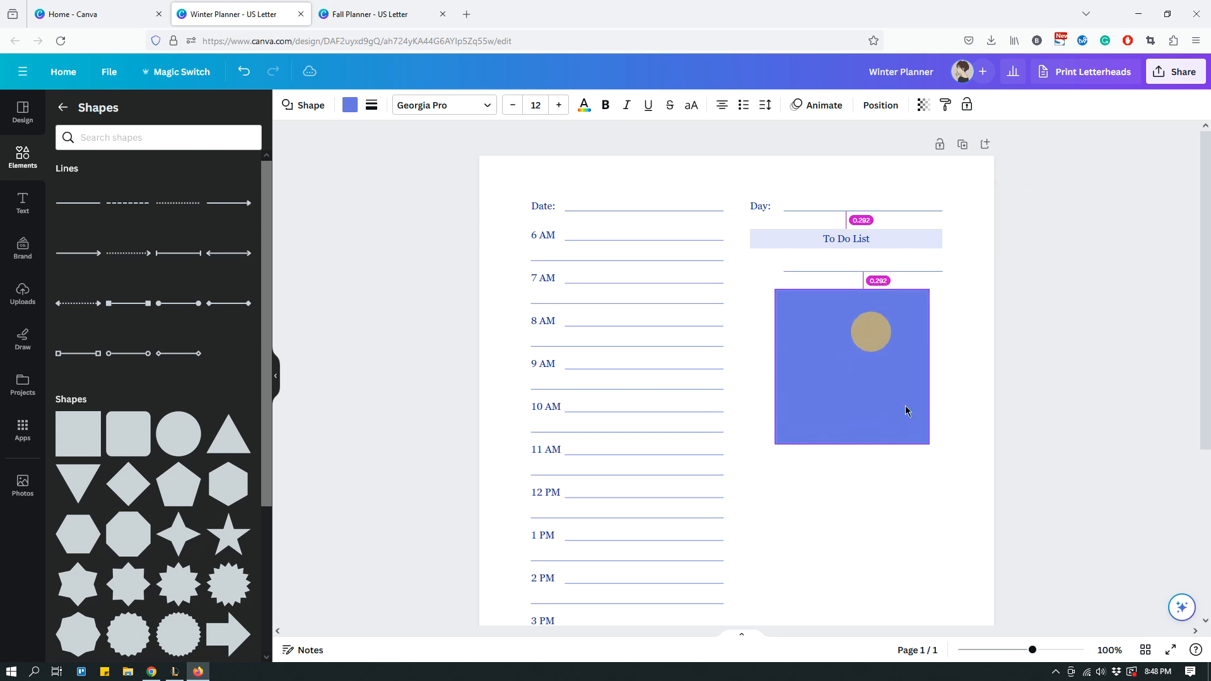
pyautogui.moveTo(914, 424); pyautogui.dragTo(789, 308)
pyautogui.moveTo(787, 306); pyautogui.dragTo(787, 306)
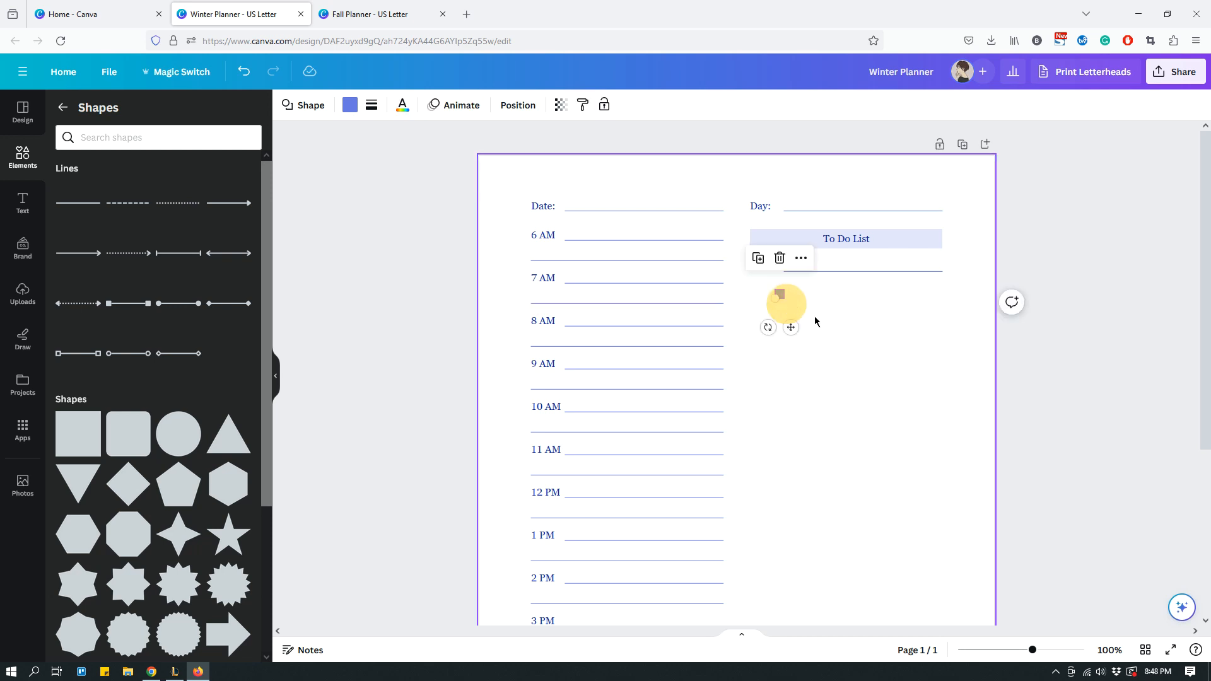
pyautogui.click(848, 313)
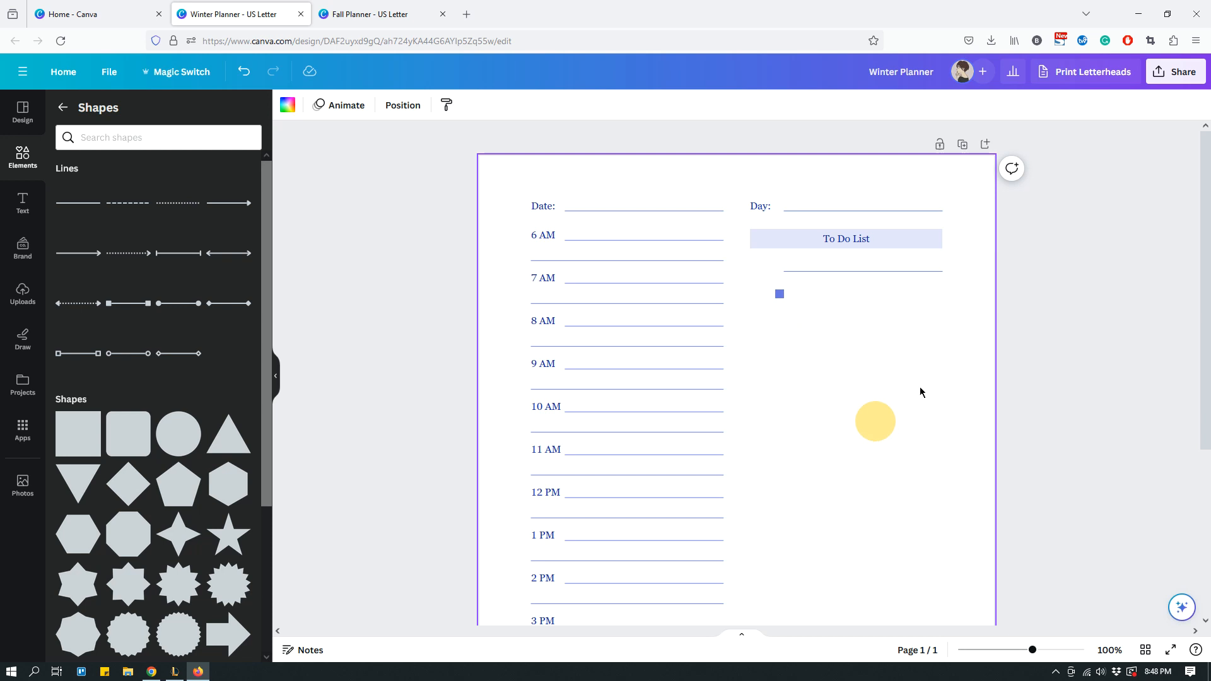
pyautogui.moveTo(779, 294); pyautogui.dragTo(755, 267)
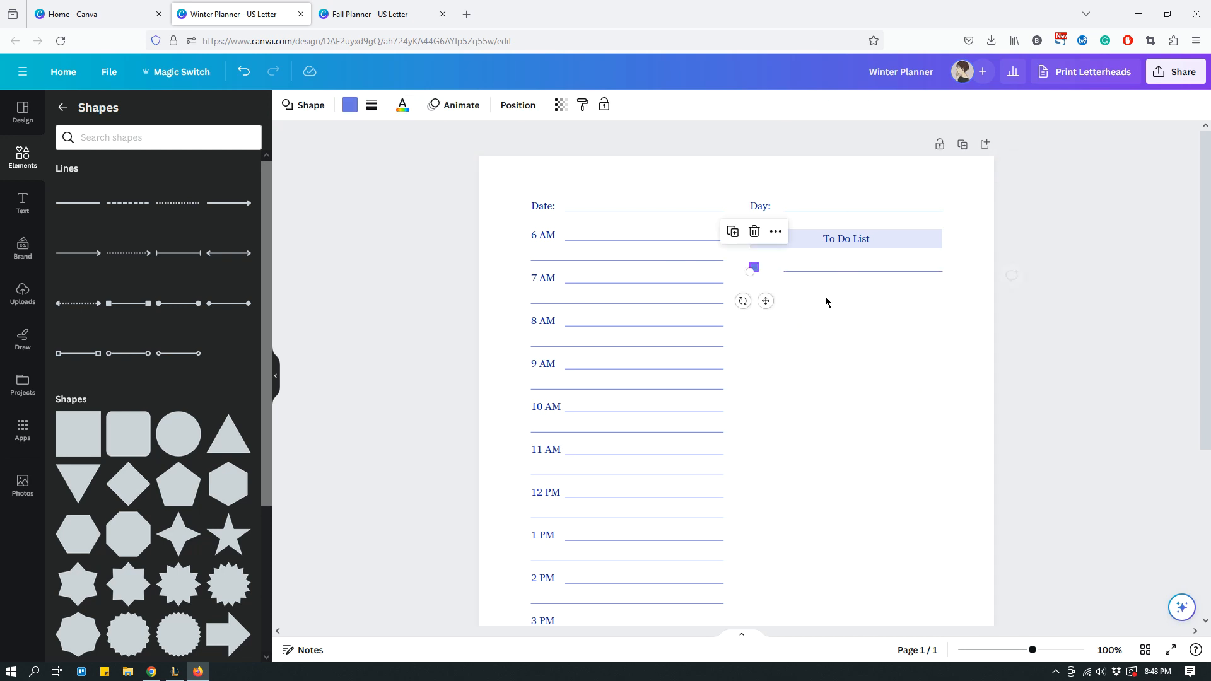
# Turn the small square into an outlined checkbox with no fill color and a solid border of weight 1.
pyautogui.click(350, 106)
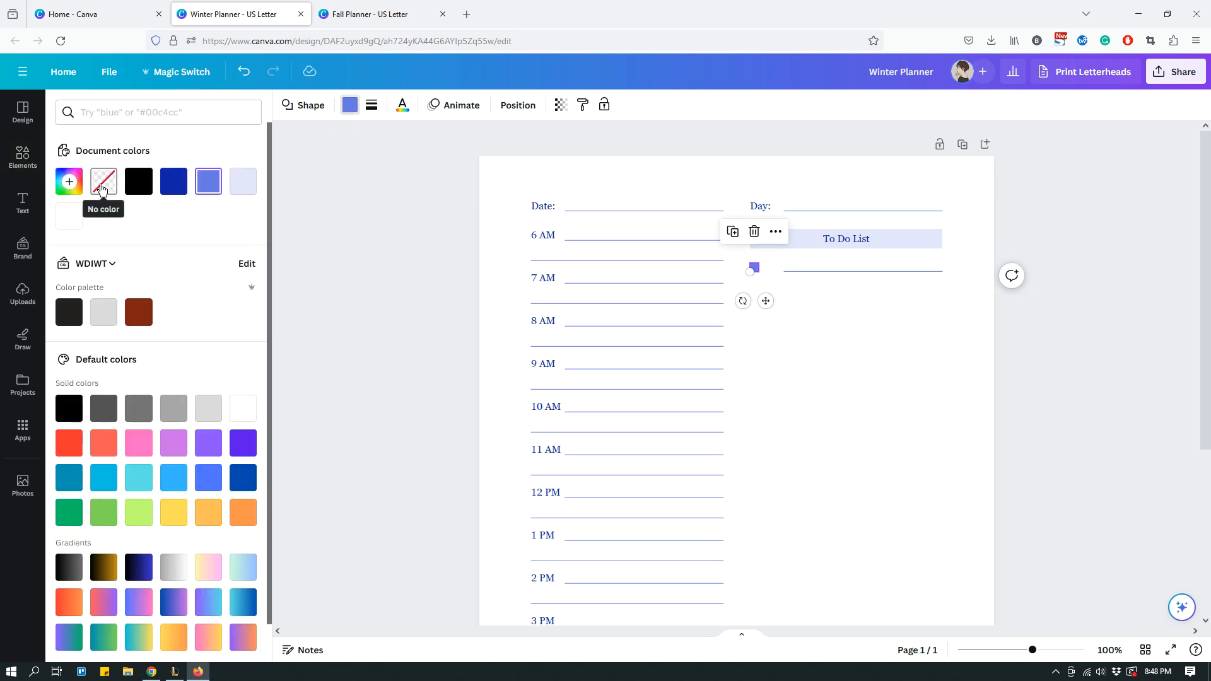
pyautogui.click(102, 188)
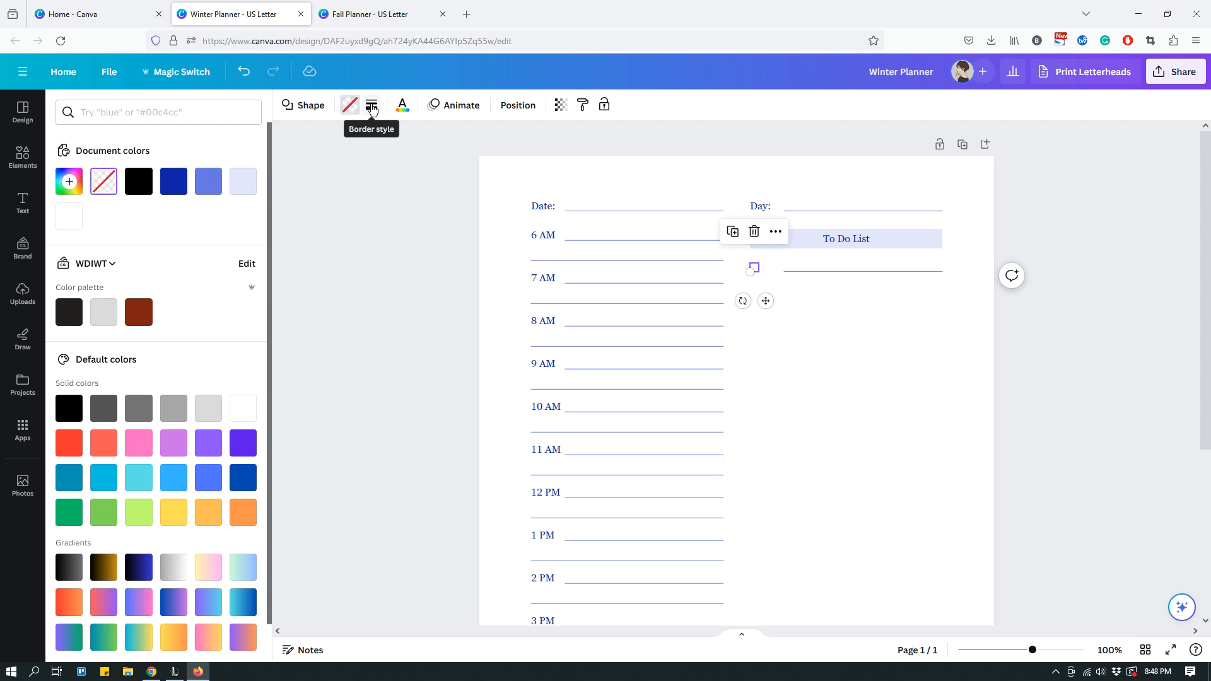
pyautogui.click(371, 107)
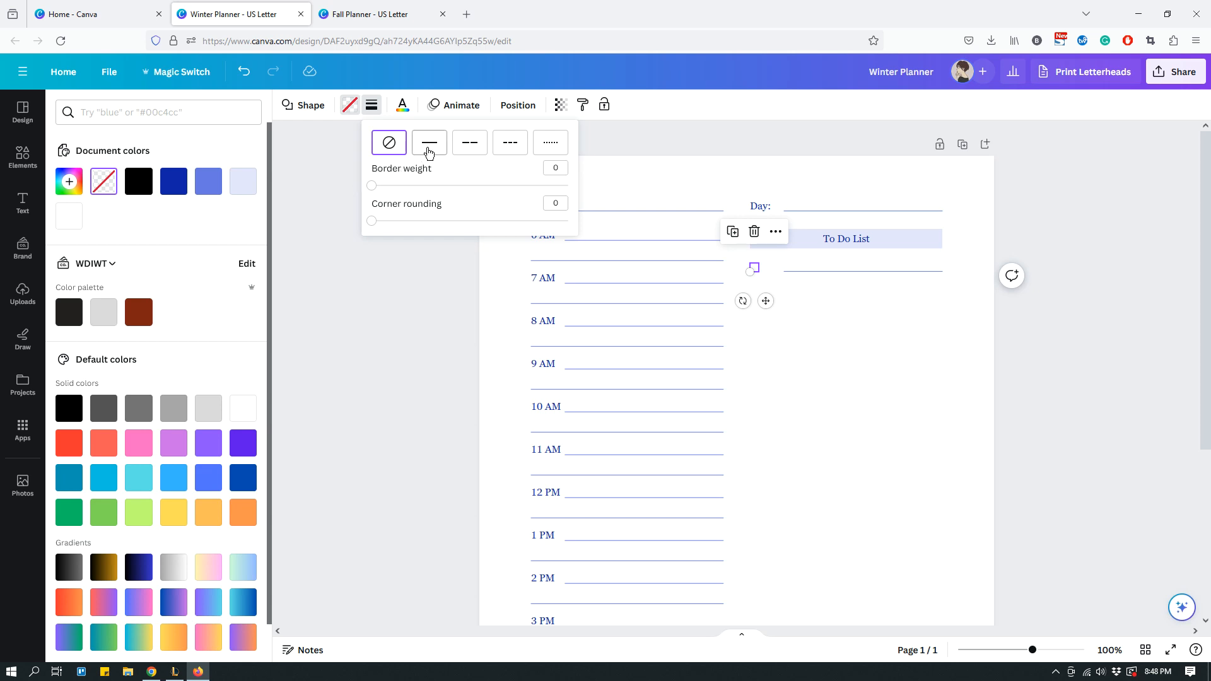
pyautogui.click(428, 149)
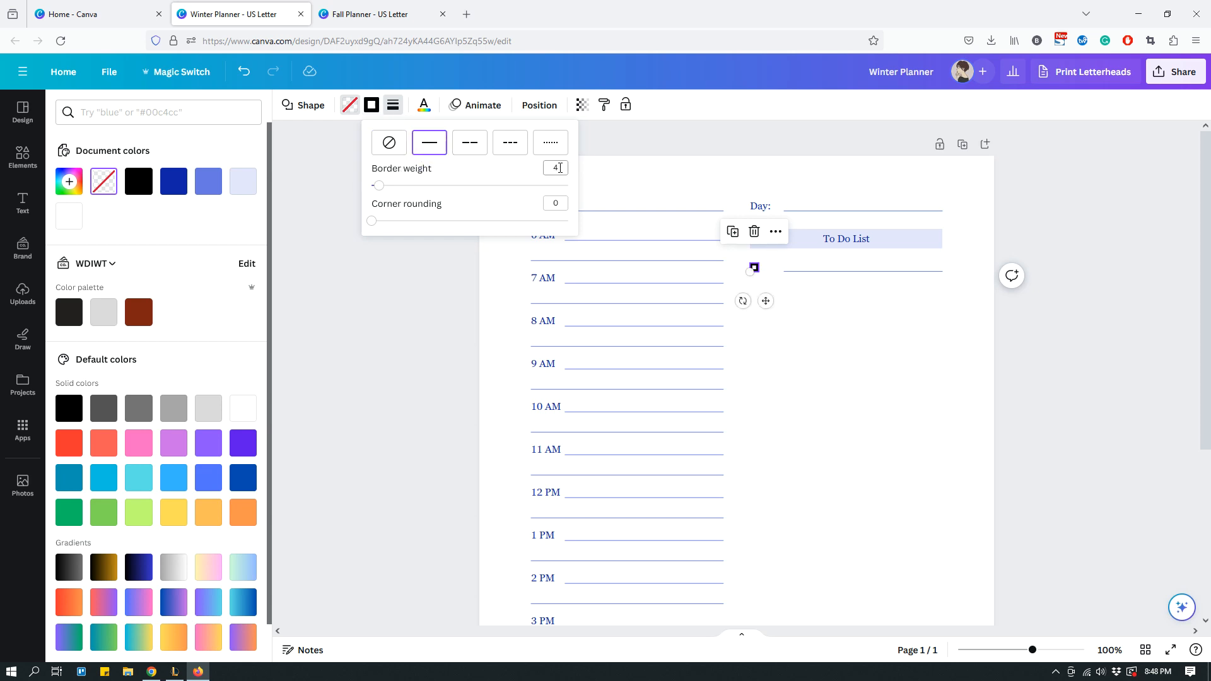
pyautogui.doubleClick(560, 167)
pyautogui.write('1')
pyautogui.press('Return')
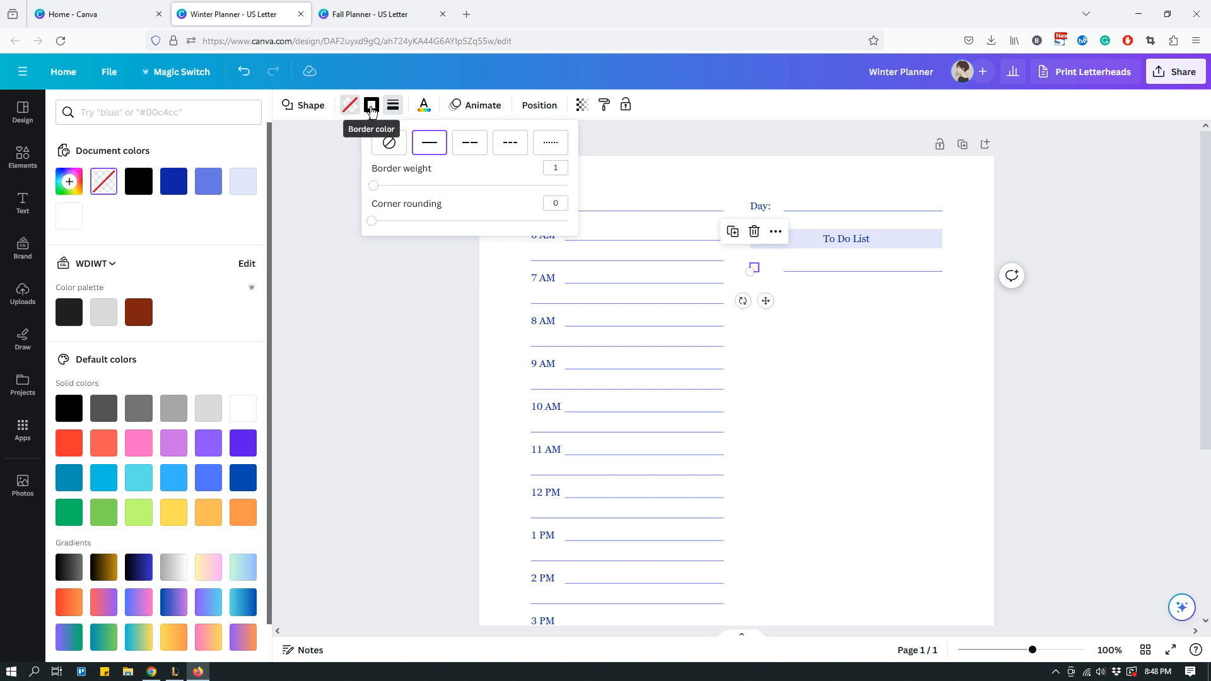
# Change the checkbox's border color to the document's dark blue #0f23a6.
pyautogui.click(371, 105)
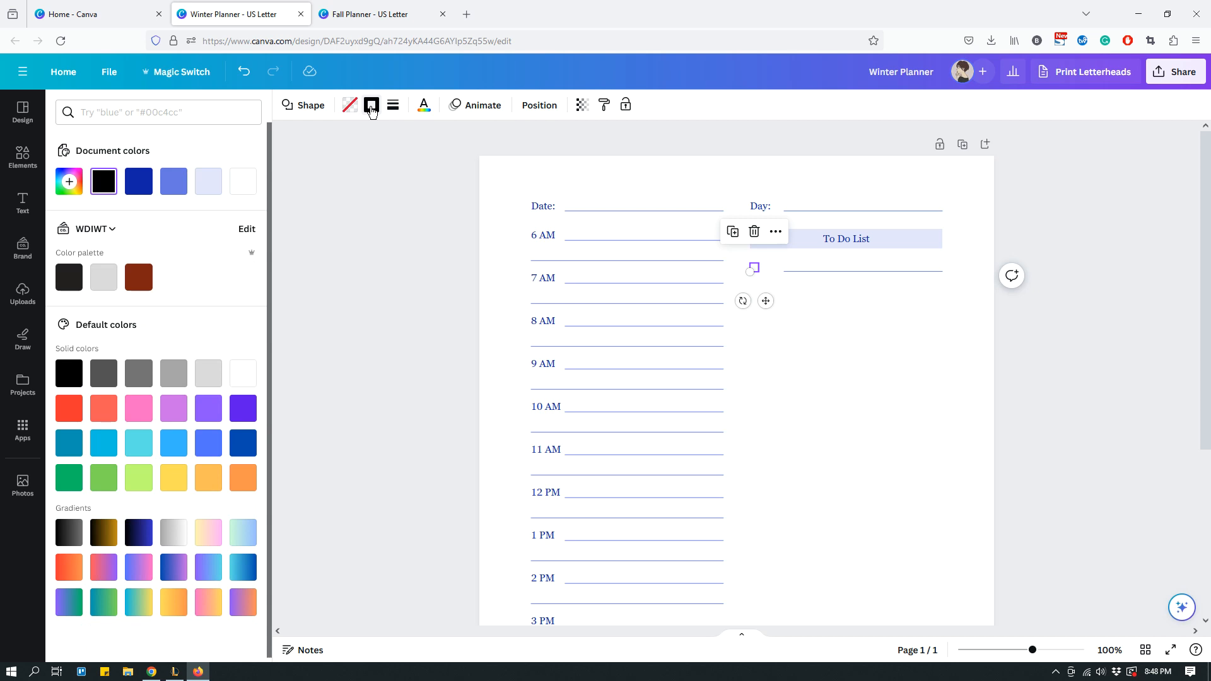
pyautogui.click(139, 181)
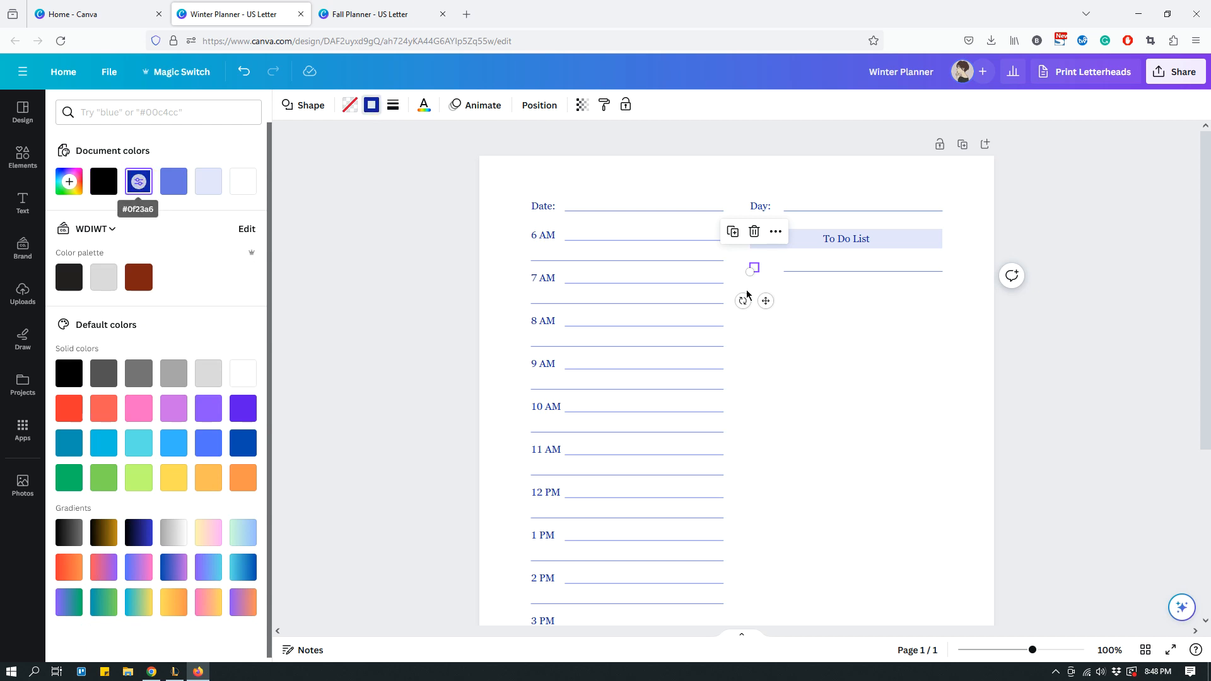
pyautogui.click(824, 309)
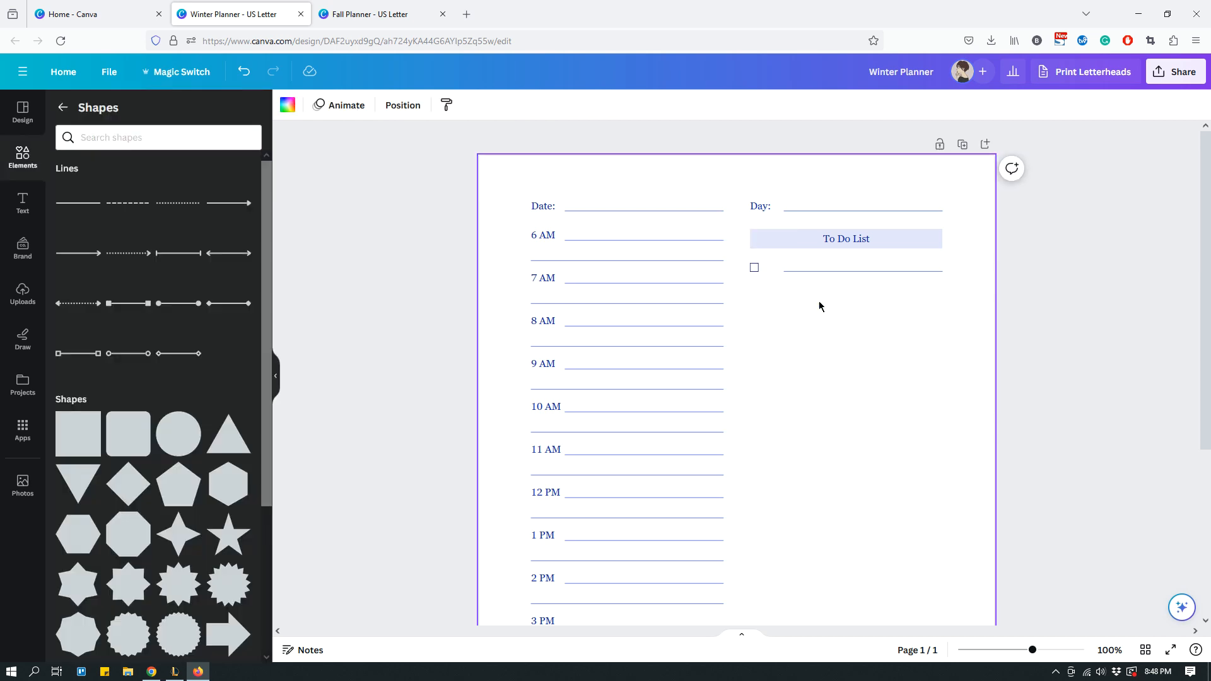
# Extend the start of the line beside the checkbox so that it begins just after the box.
pyautogui.click(792, 273)
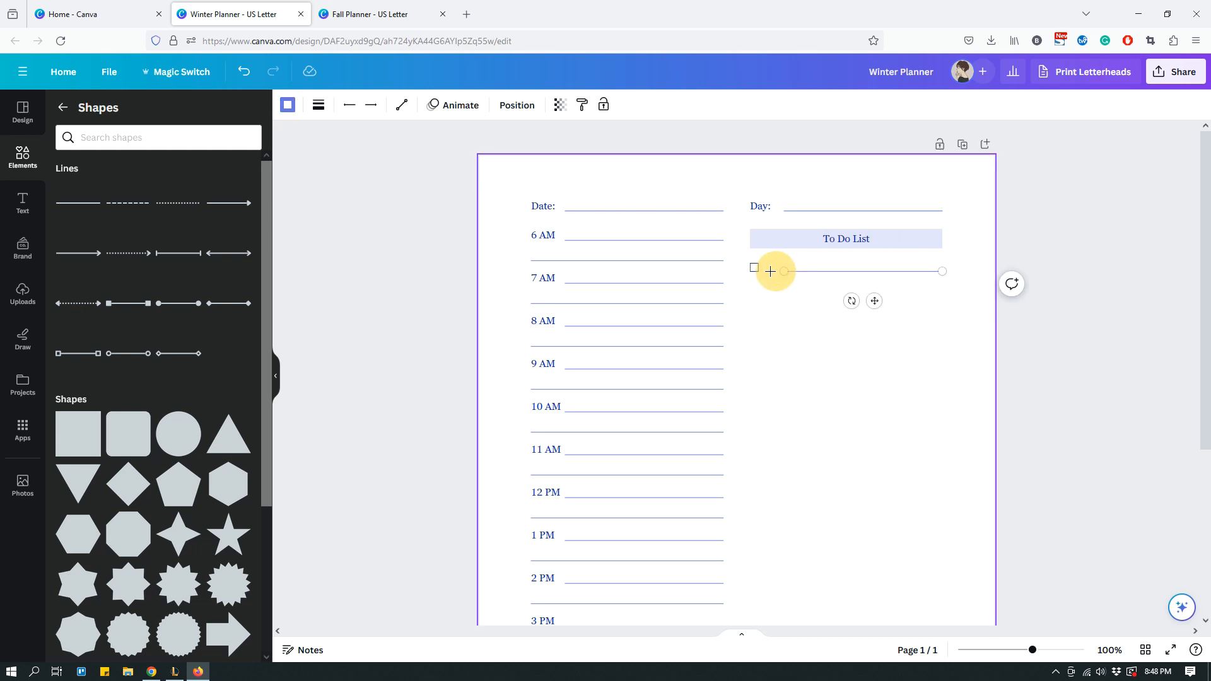
pyautogui.moveTo(770, 271); pyautogui.dragTo(763, 271)
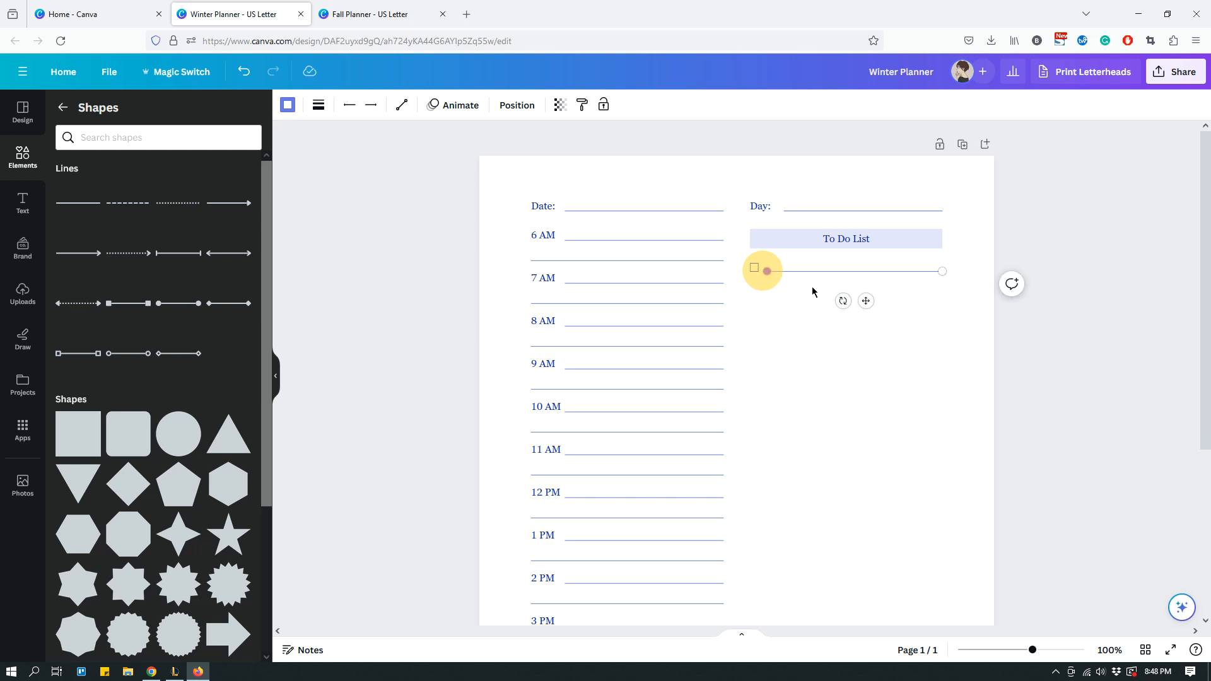
pyautogui.click(779, 312)
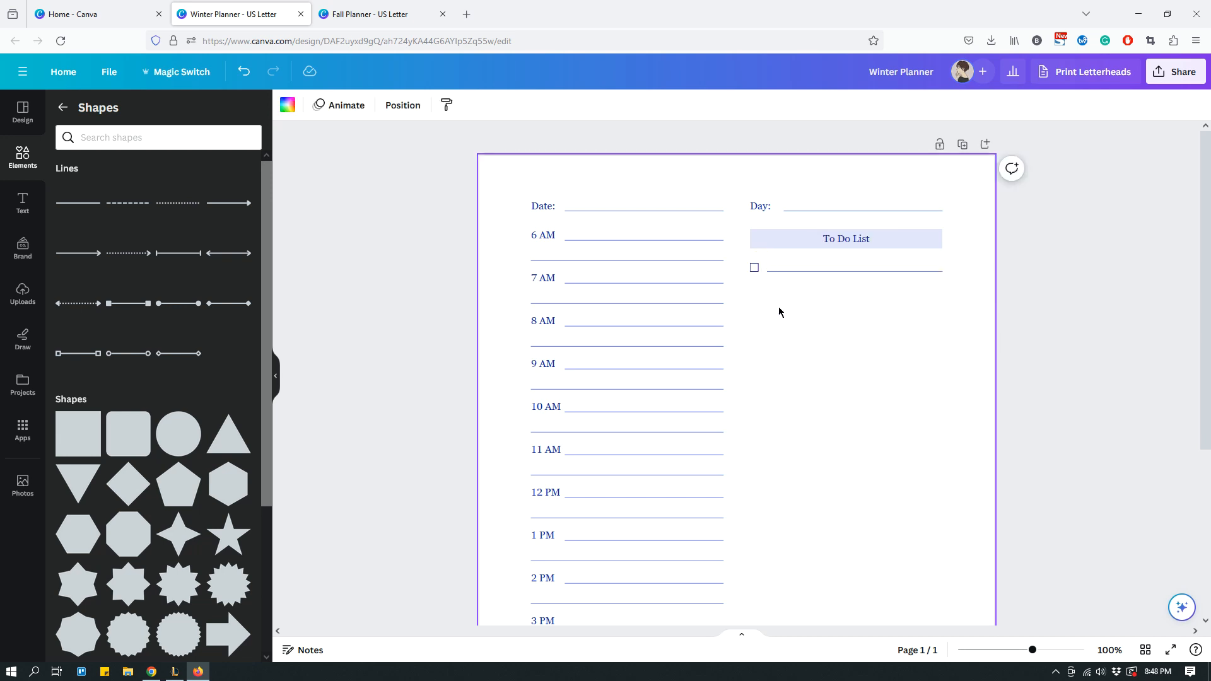
# Group the checkbox with its line, duplicate the group and place the copy directly below, aligned with the first row.
pyautogui.moveTo(937, 288); pyautogui.dragTo(754, 266)
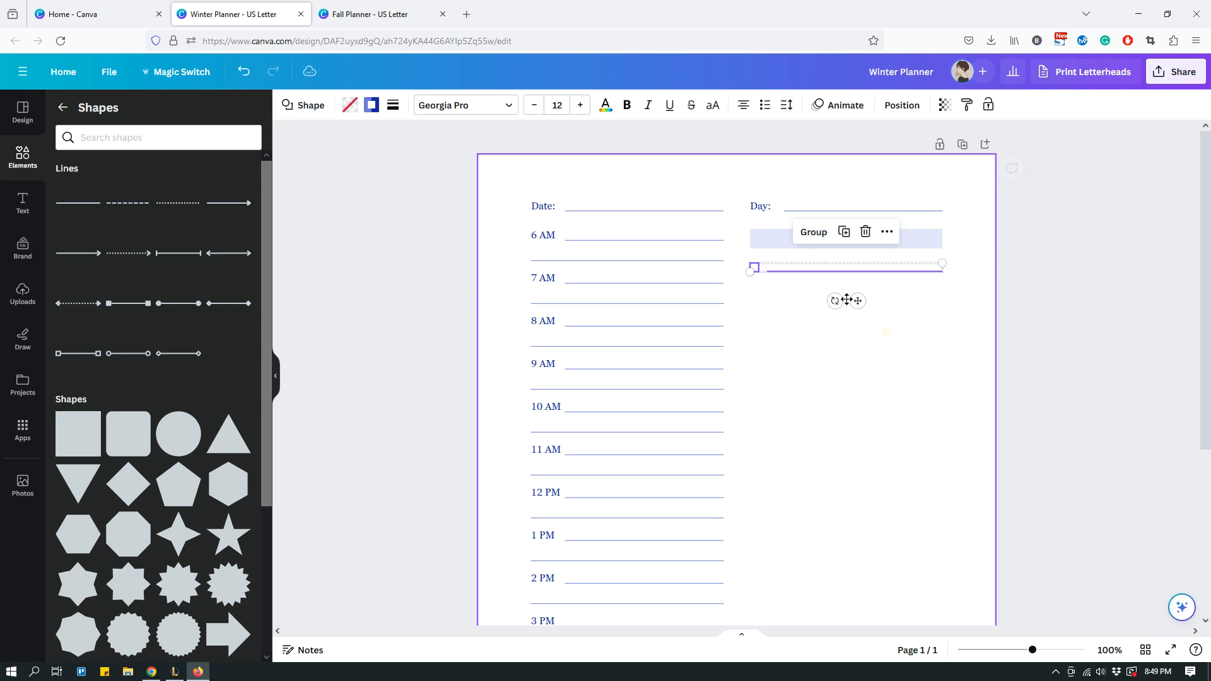
pyautogui.click(812, 232)
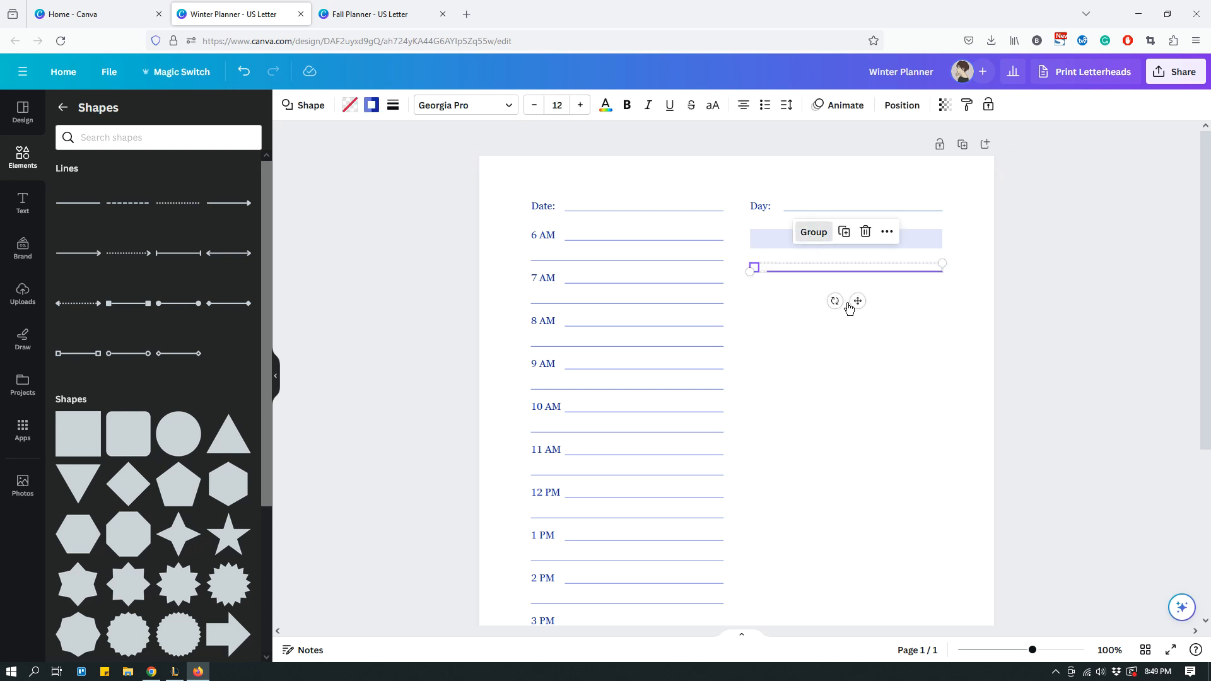
pyautogui.click(849, 231)
pyautogui.moveTo(785, 281); pyautogui.dragTo(776, 285)
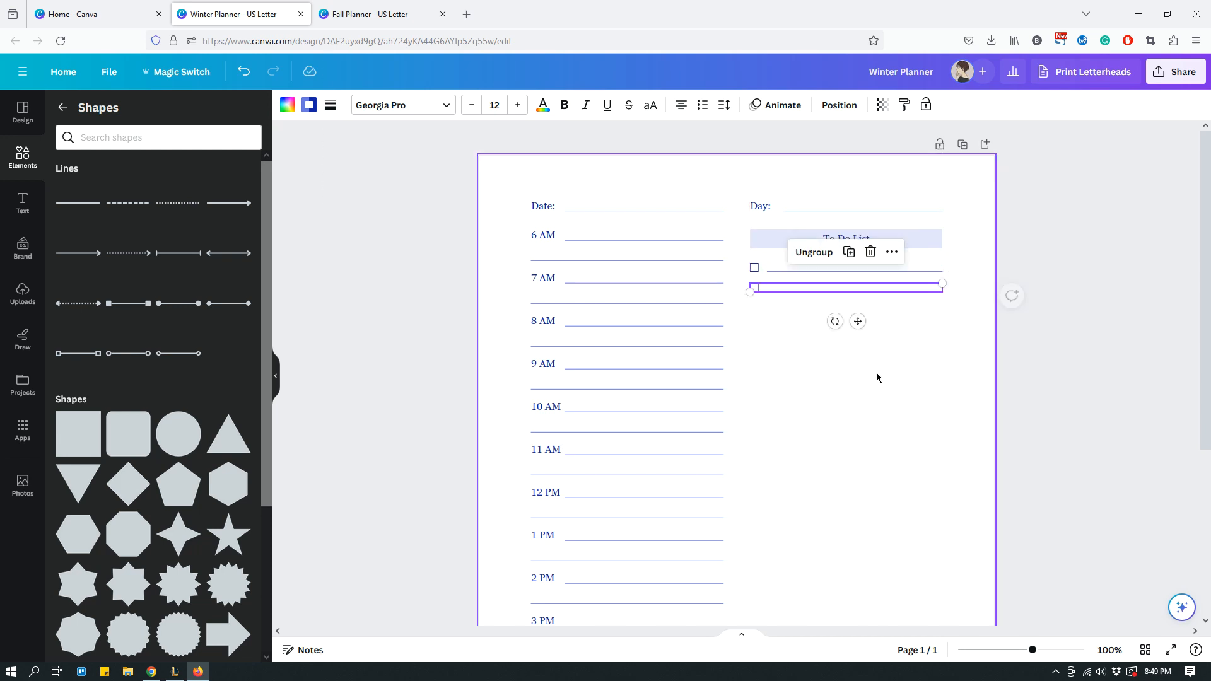
pyautogui.click(885, 379)
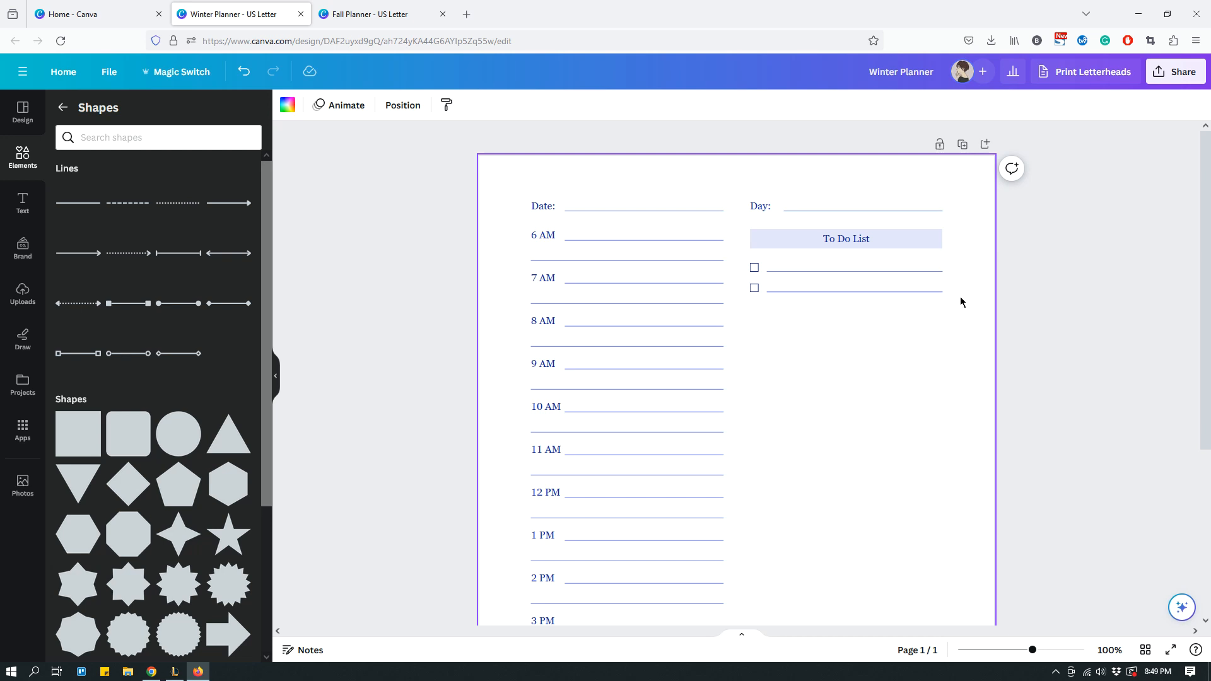
# Duplicate the pair of checkbox rows repeatedly down the column to make eight rows under the "To Do List" bar.
pyautogui.moveTo(961, 302); pyautogui.dragTo(750, 267)
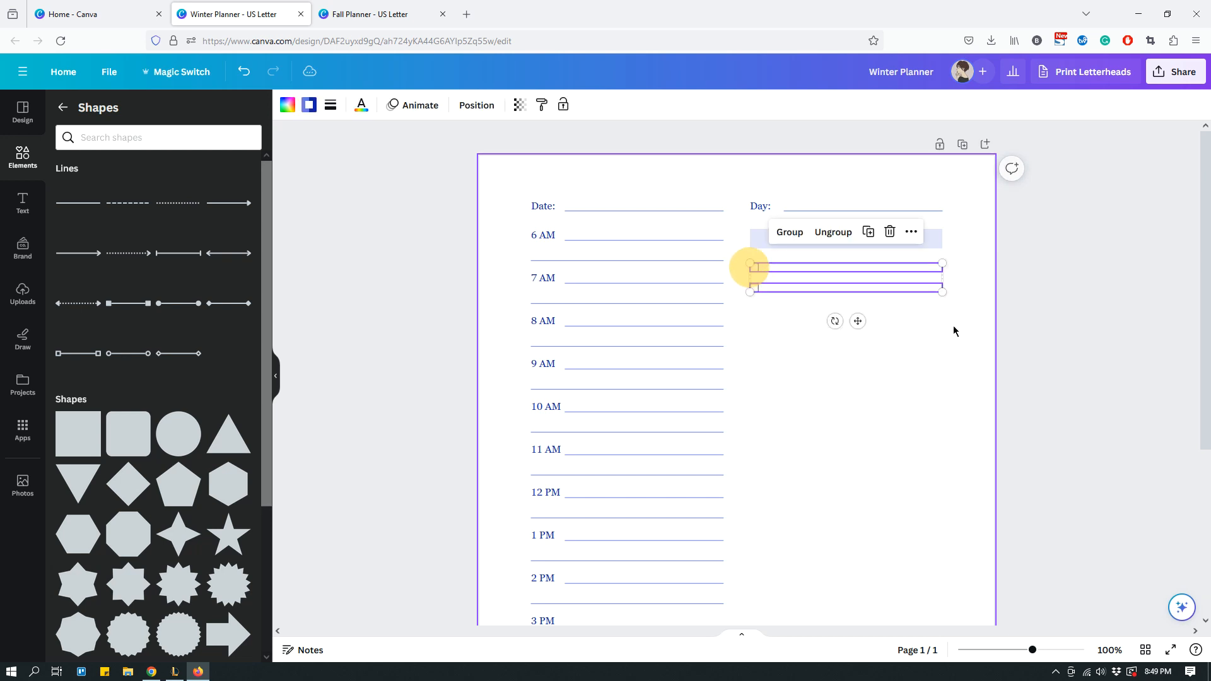
pyautogui.click(868, 232)
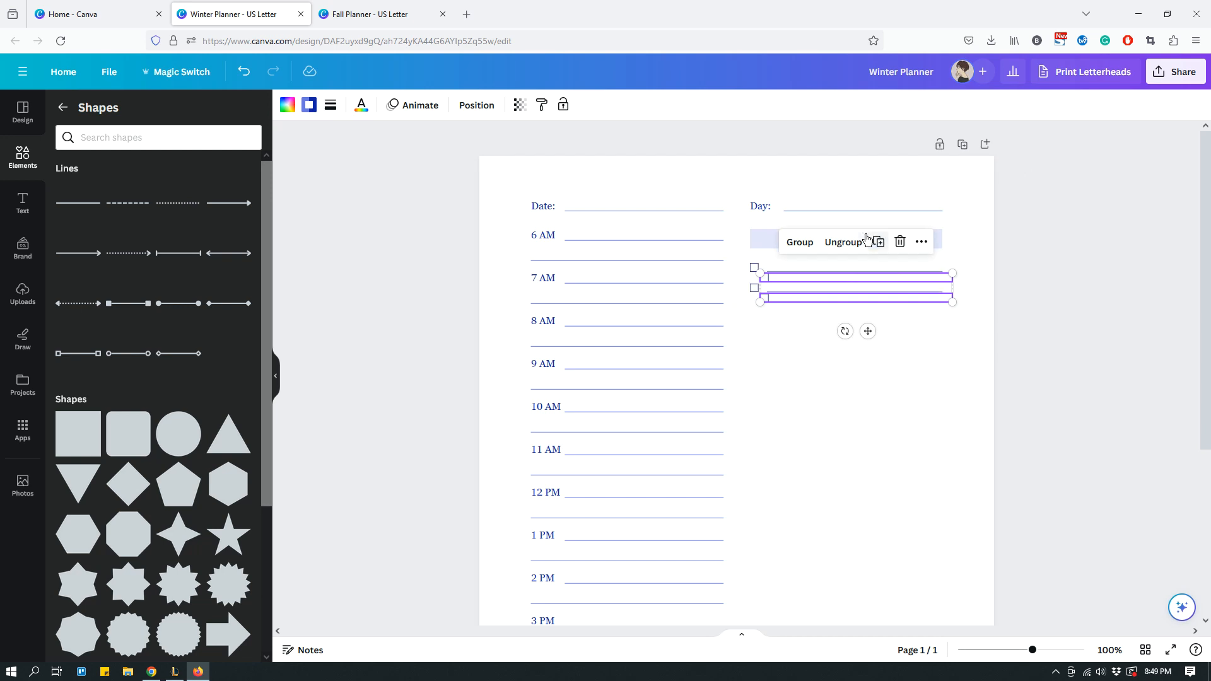
pyautogui.moveTo(800, 303); pyautogui.dragTo(791, 326)
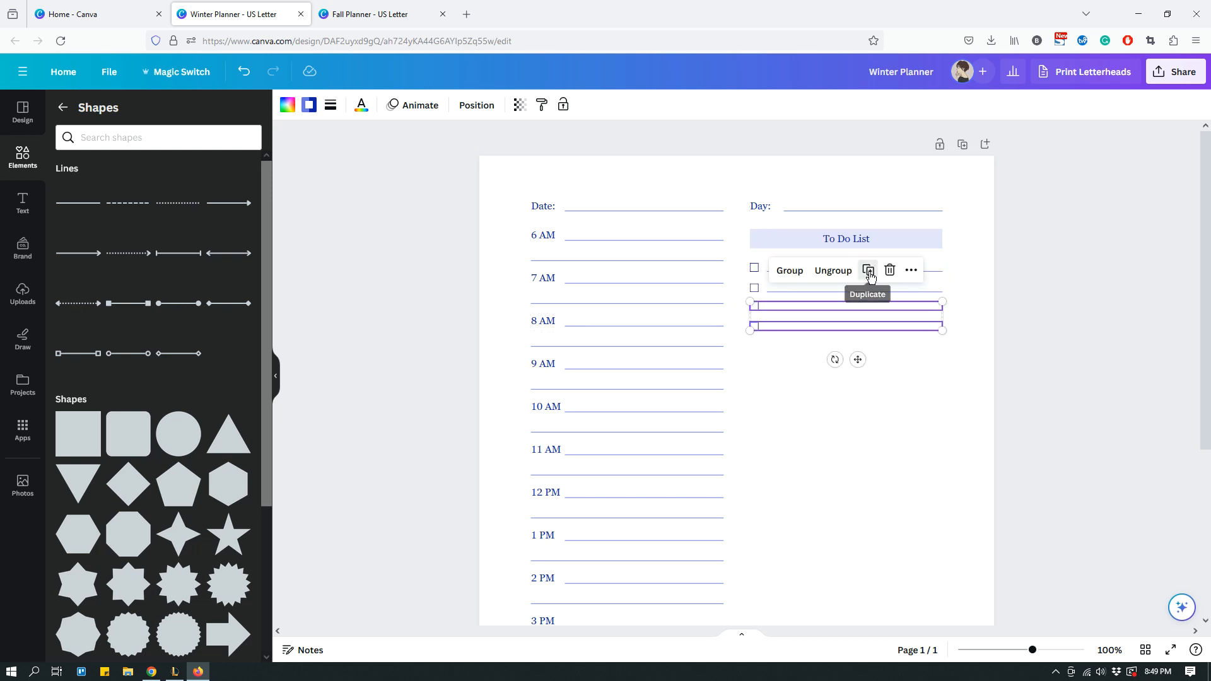
pyautogui.click(868, 271)
pyautogui.click(867, 308)
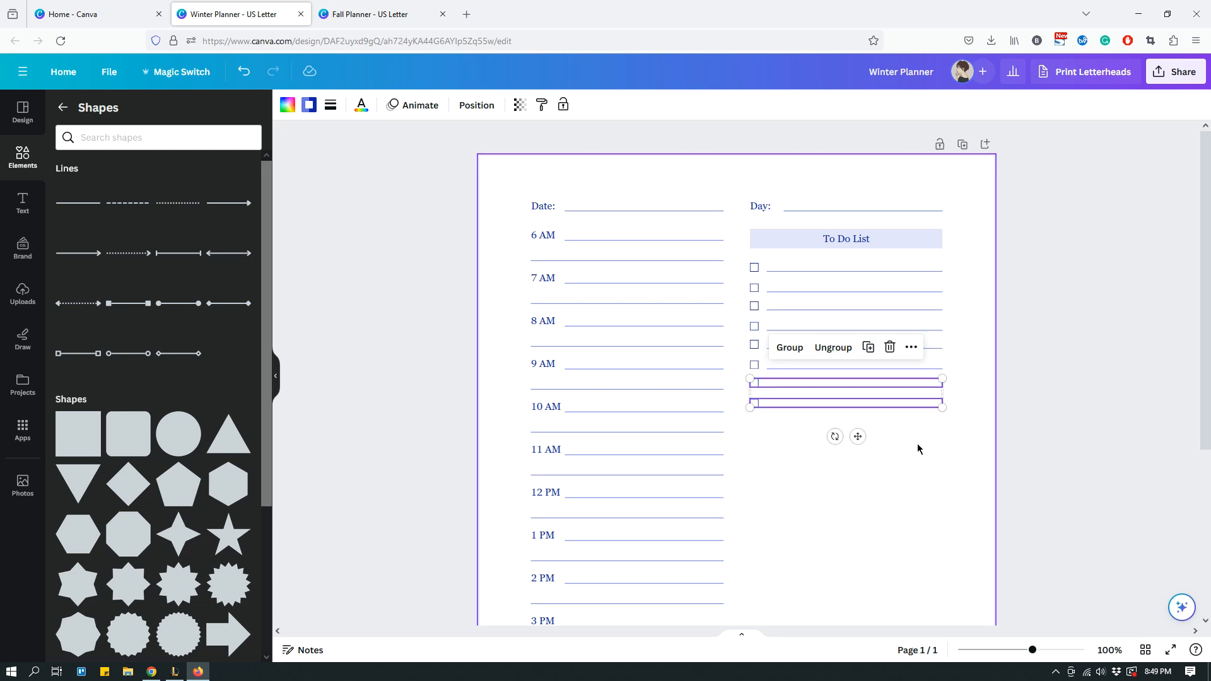
pyautogui.click(931, 465)
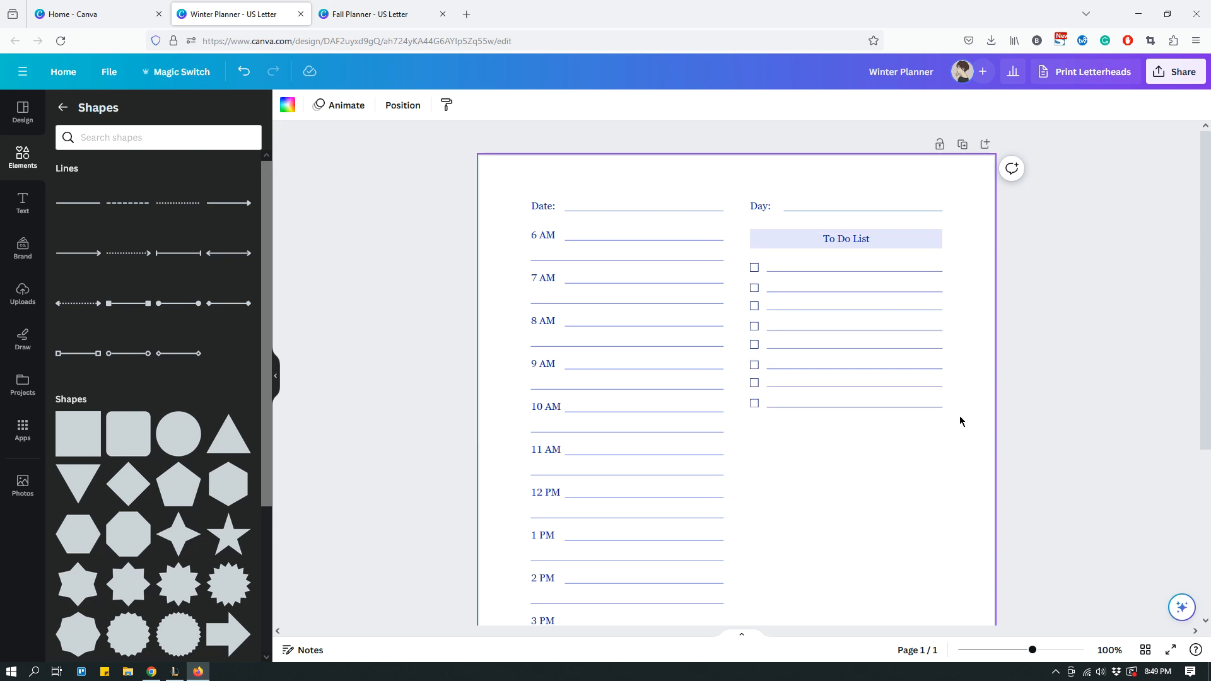
# Space the eight checkbox rows evenly under the "To Do List" bar using Tidy up.
pyautogui.moveTo(960, 416); pyautogui.dragTo(751, 264)
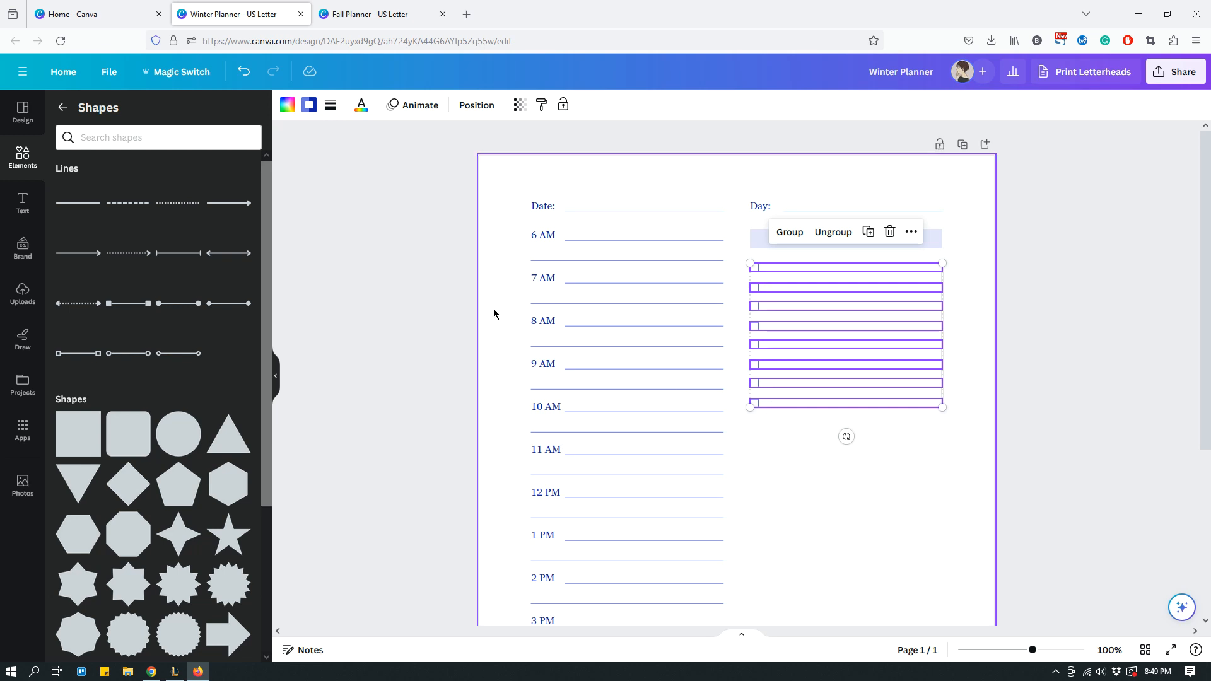
pyautogui.click(465, 113)
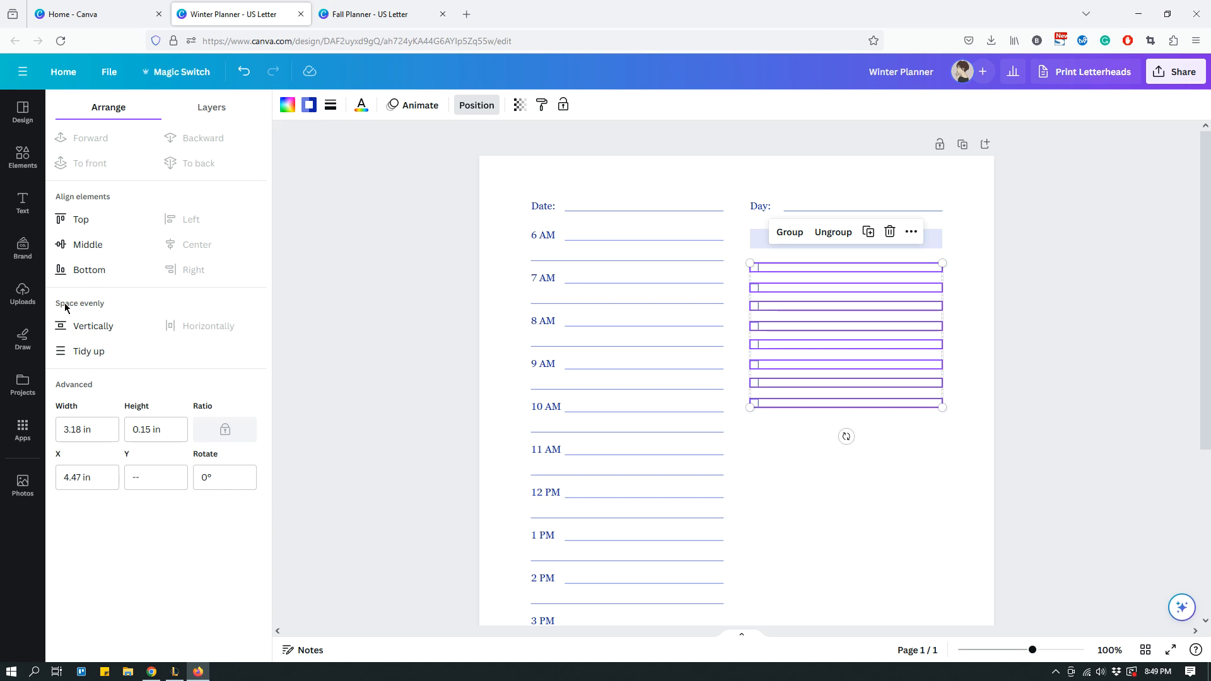
pyautogui.click(89, 359)
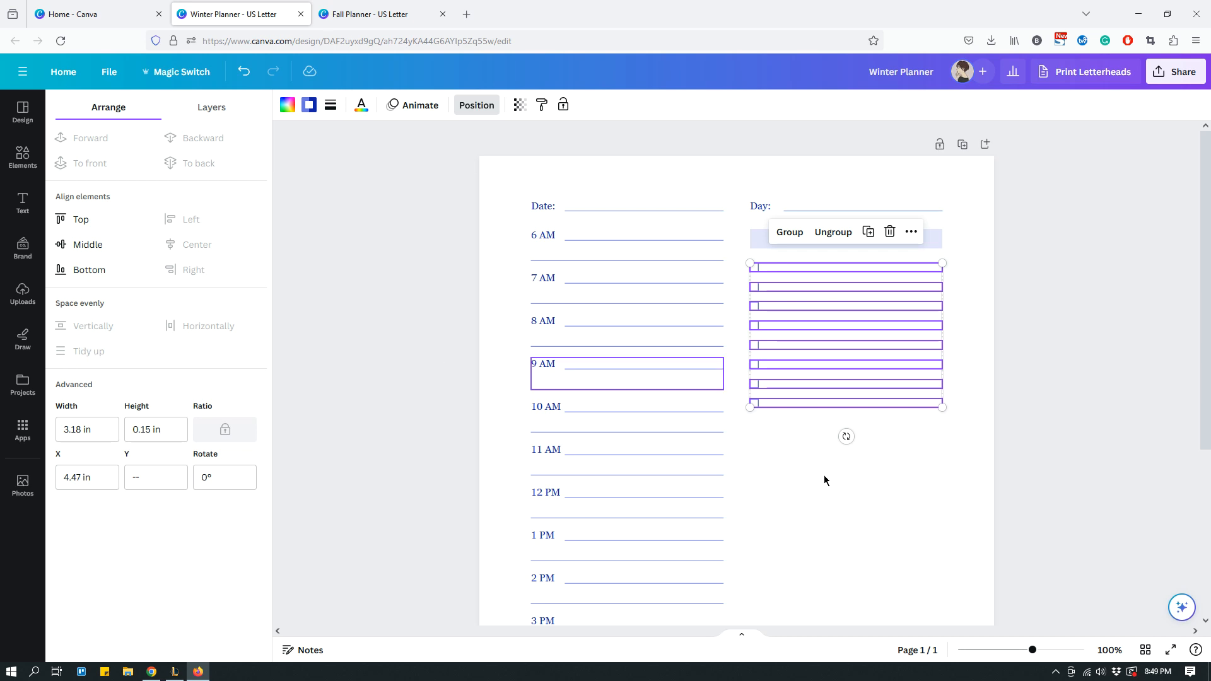
pyautogui.click(860, 516)
pyautogui.scroll(-1, 1027, 271)
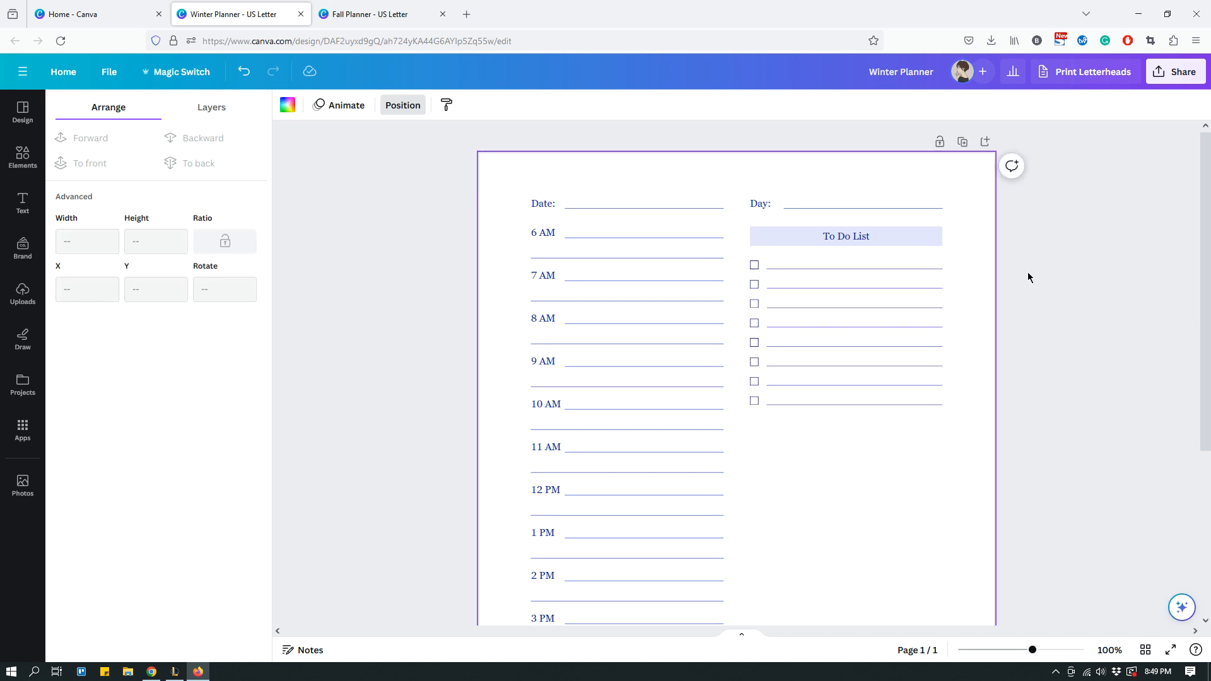
pyautogui.scroll(1, 1015, 280)
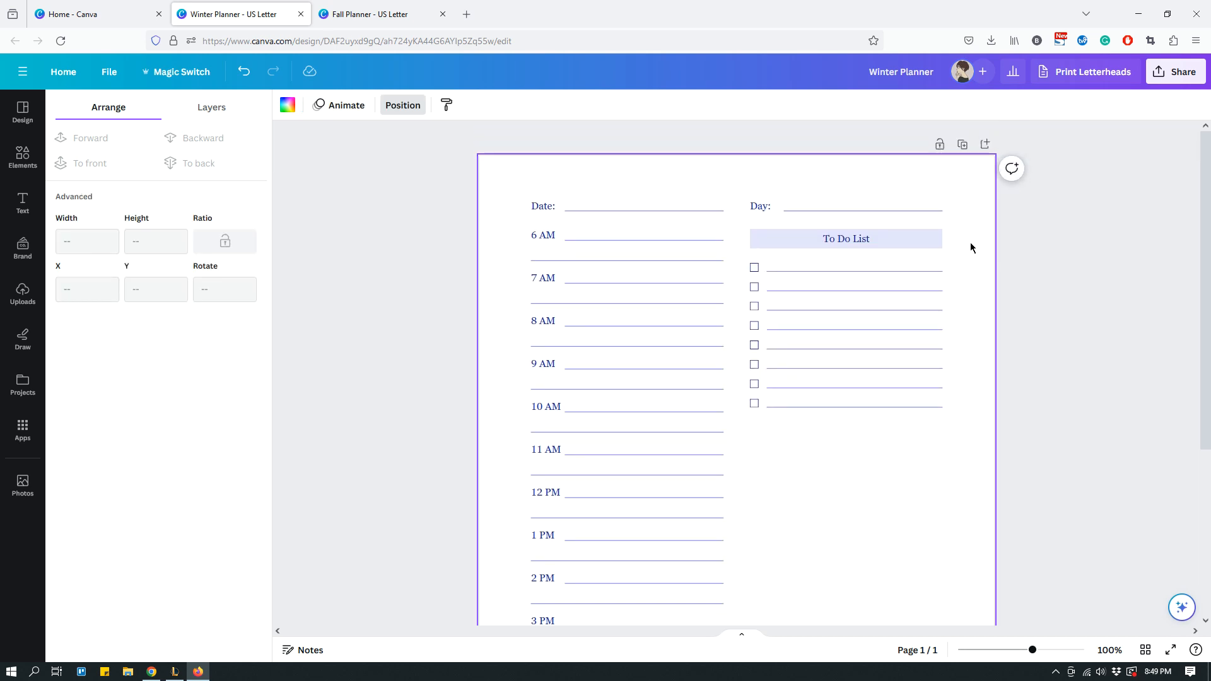
# Duplicate the "To Do List" bar with its text and place the copy below the last checkbox row, aligned with the column.
pyautogui.moveTo(970, 243); pyautogui.dragTo(888, 238)
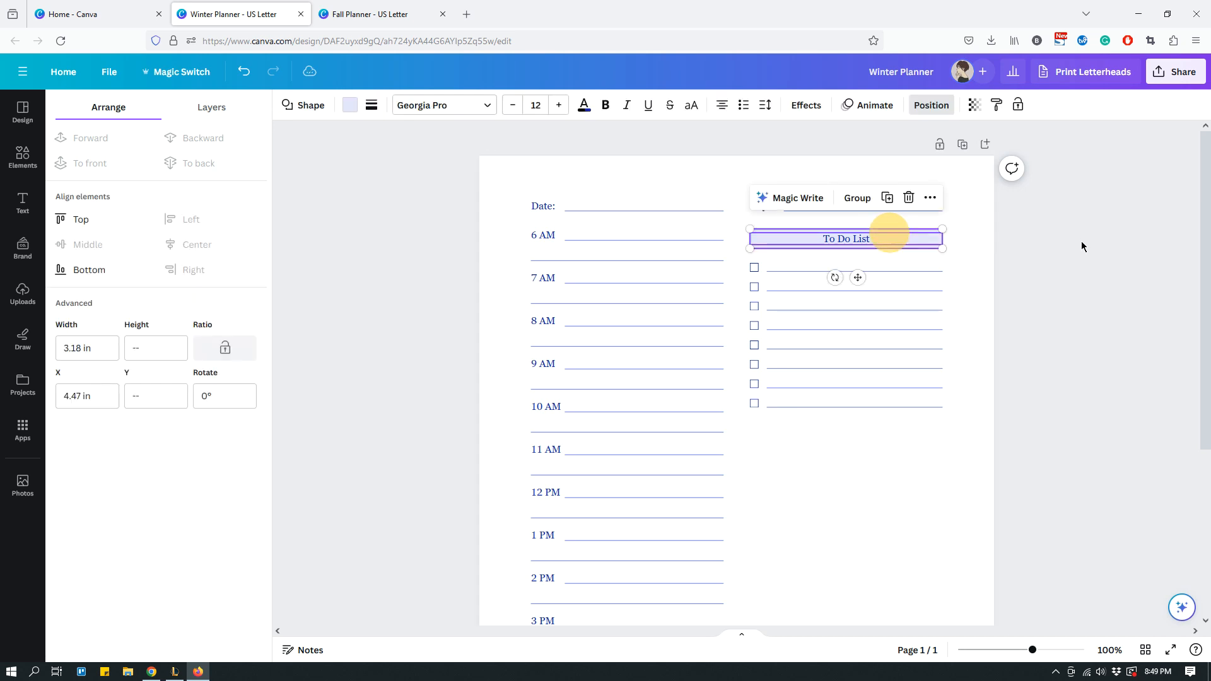
pyautogui.click(887, 198)
pyautogui.moveTo(871, 248); pyautogui.dragTo(859, 436)
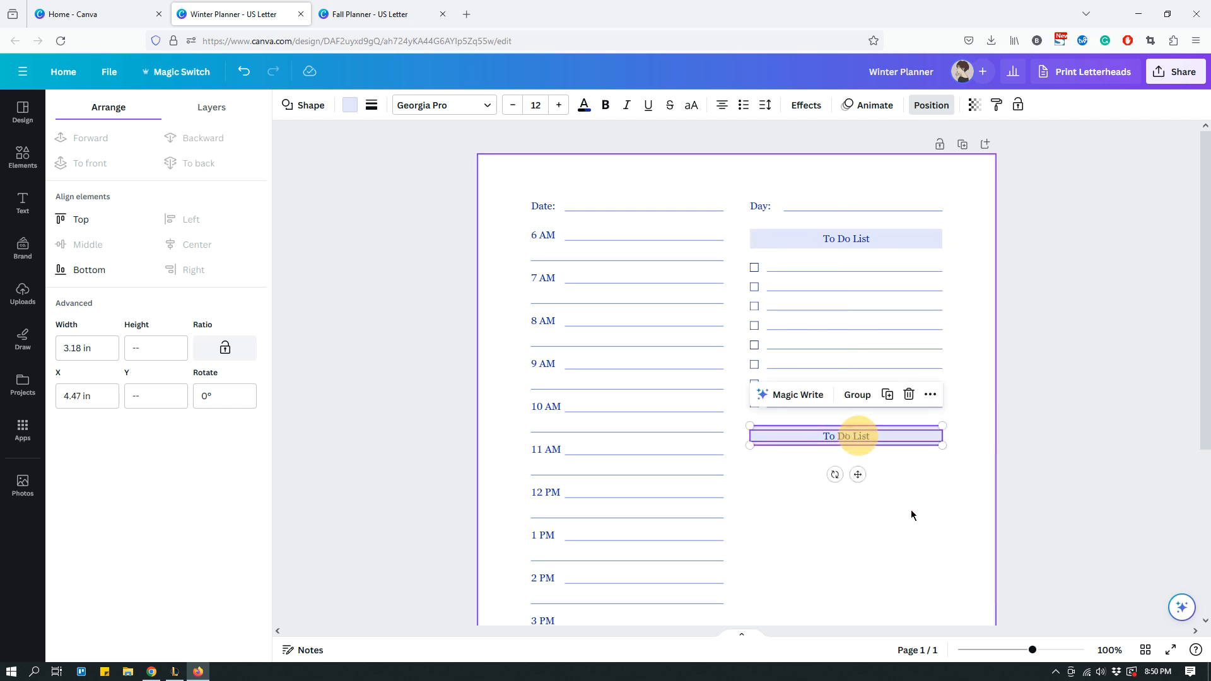
pyautogui.click(910, 509)
# Replace the text on the copied header bar with "Meals".
pyautogui.doubleClick(847, 440)
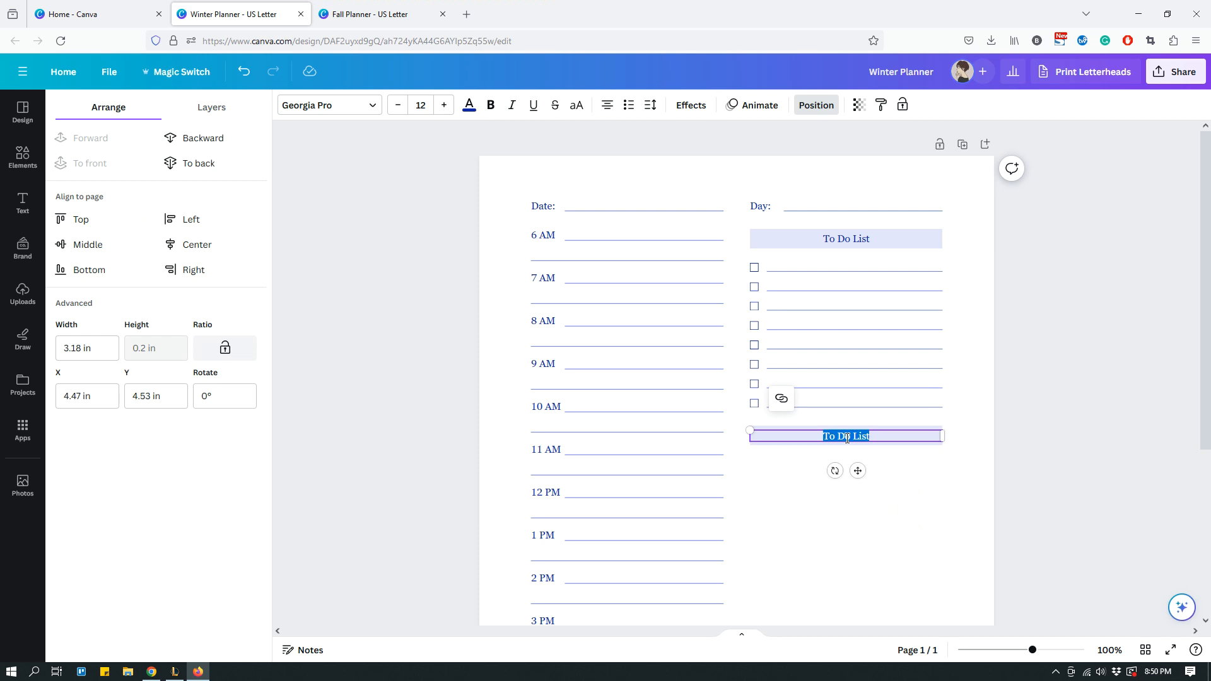
pyautogui.write('Meals')
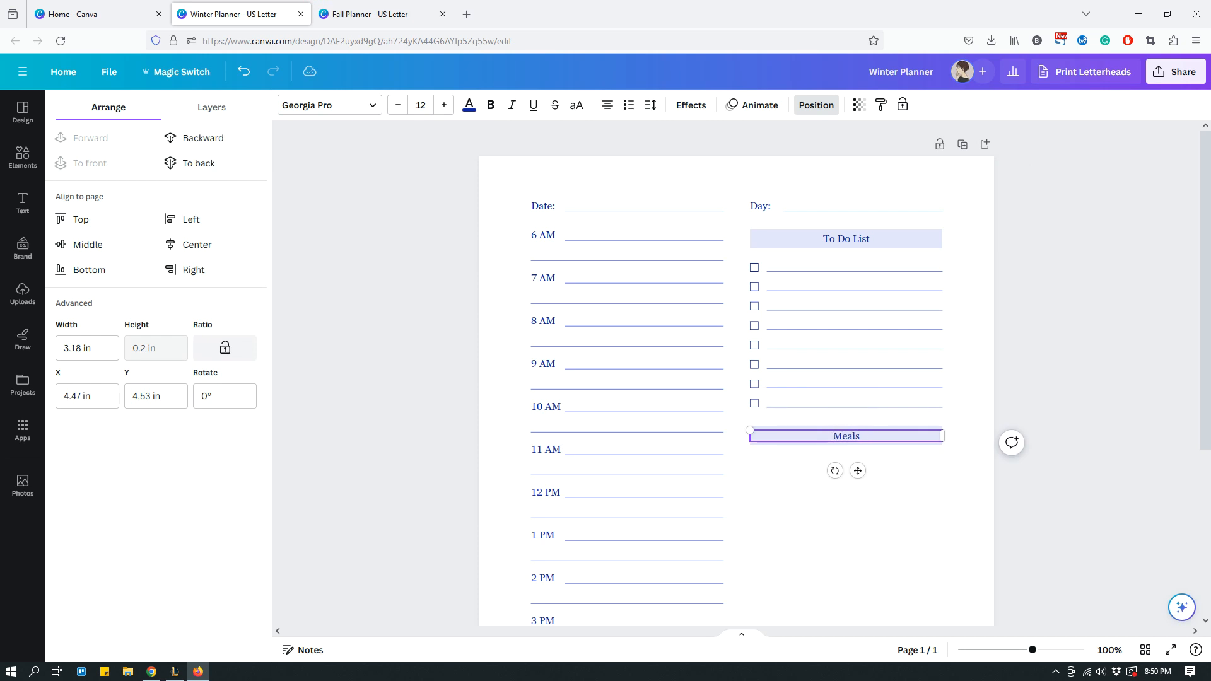
pyautogui.click(968, 450)
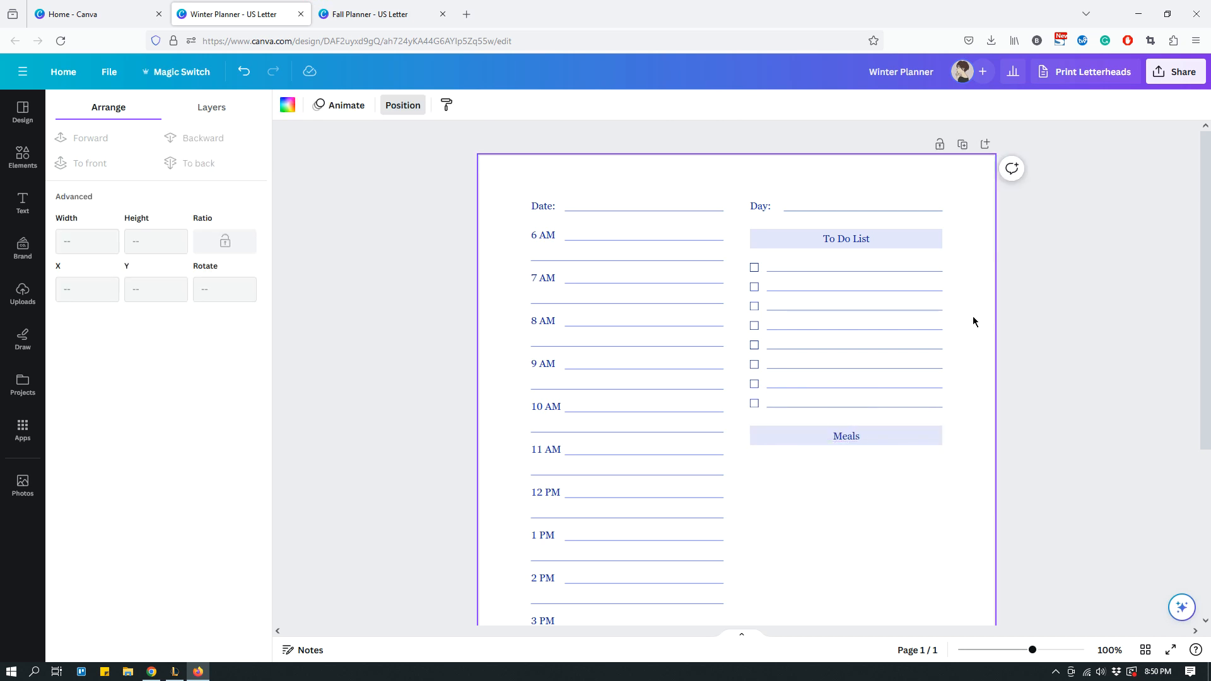
# Check the layout of the Meals section in the Fall Planner design and return to the Winter Planner.
pyautogui.scroll(-3, 970, 302)
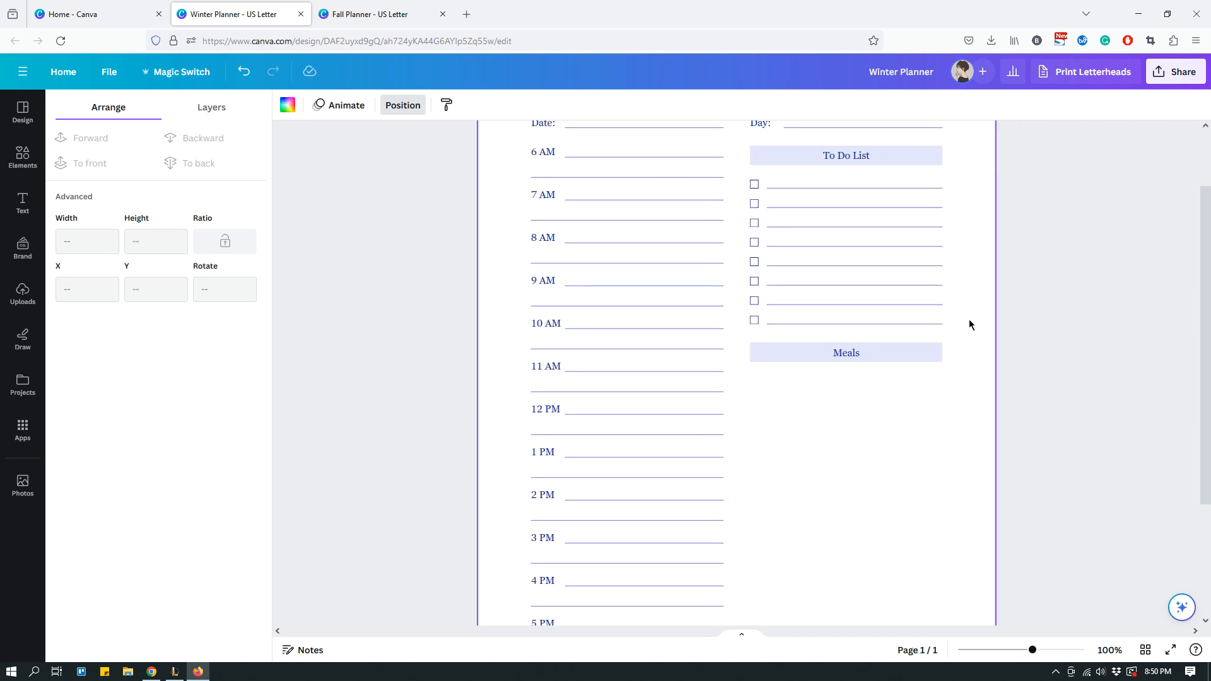
pyautogui.click(364, 16)
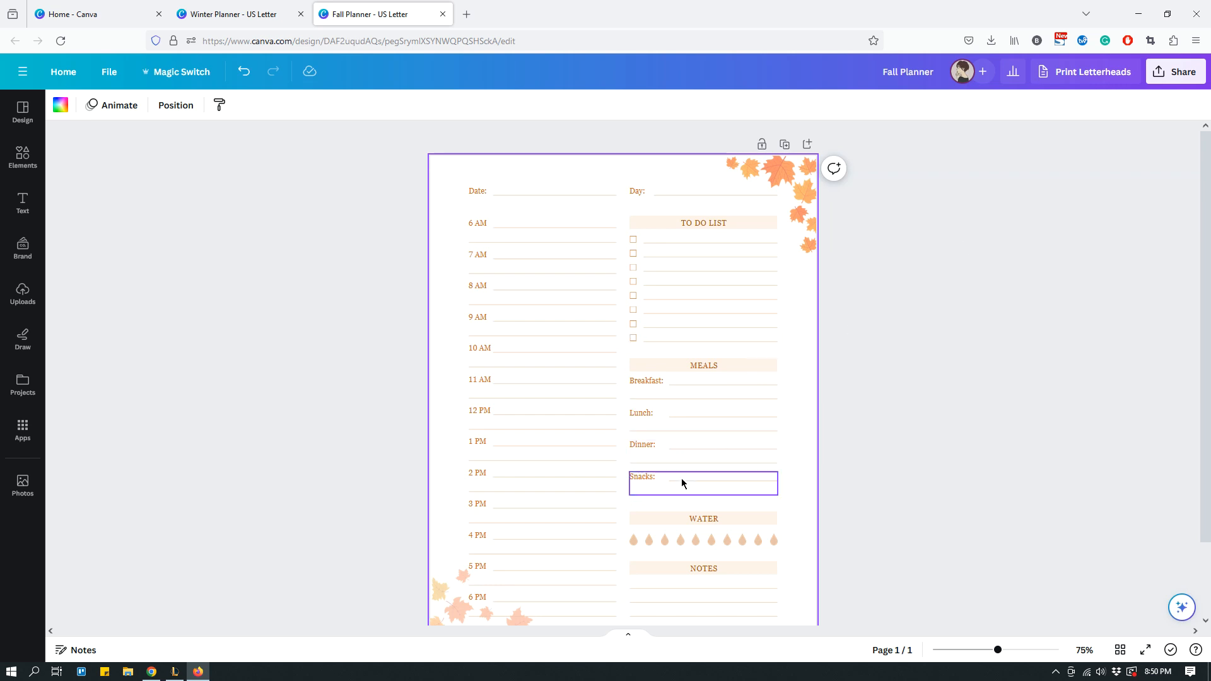
pyautogui.click(259, 15)
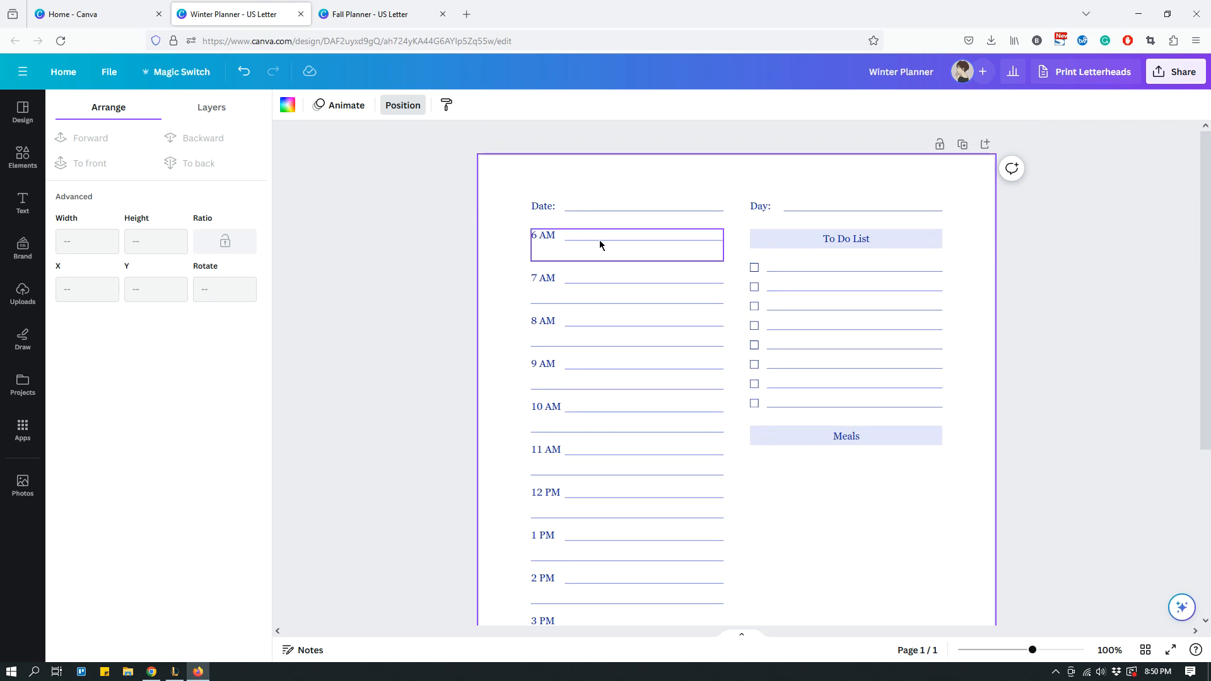
pyautogui.click(600, 240)
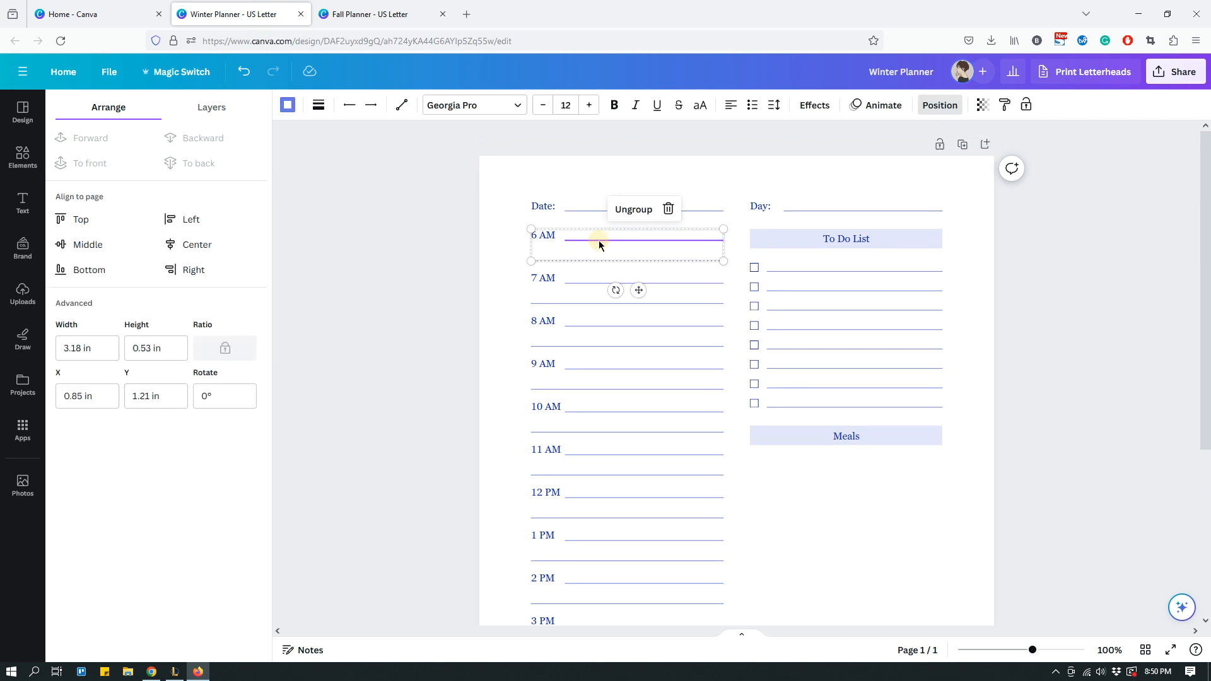
pyautogui.click(736, 222)
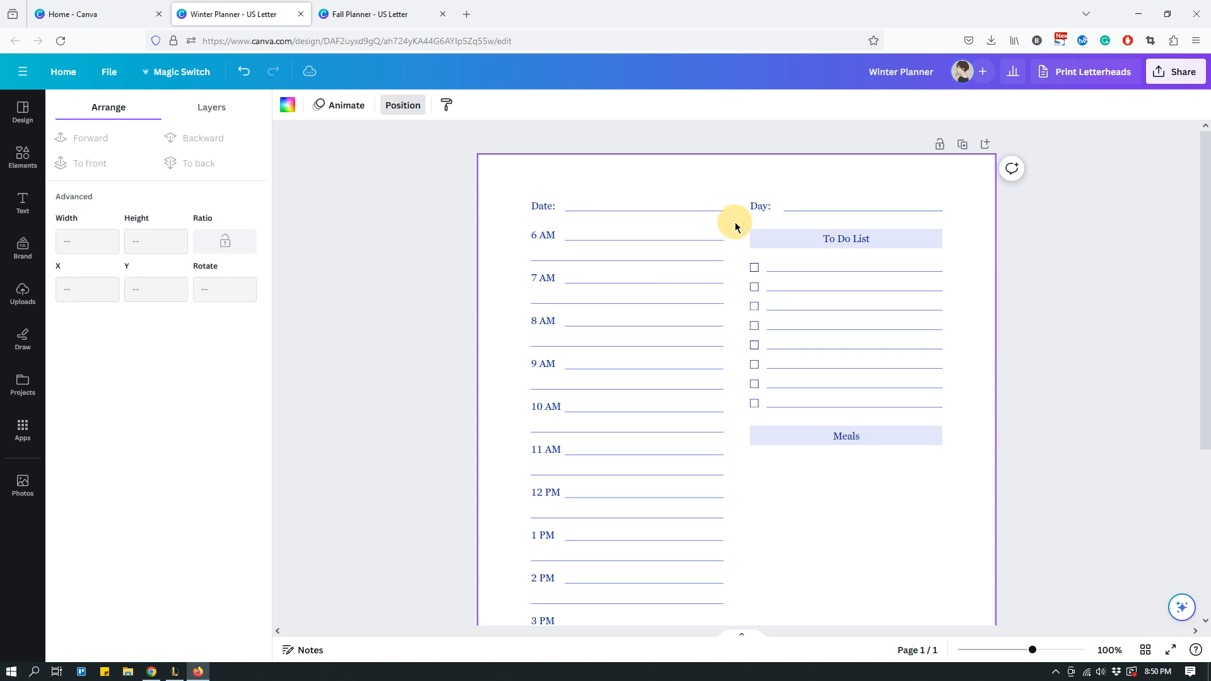
pyautogui.click(679, 246)
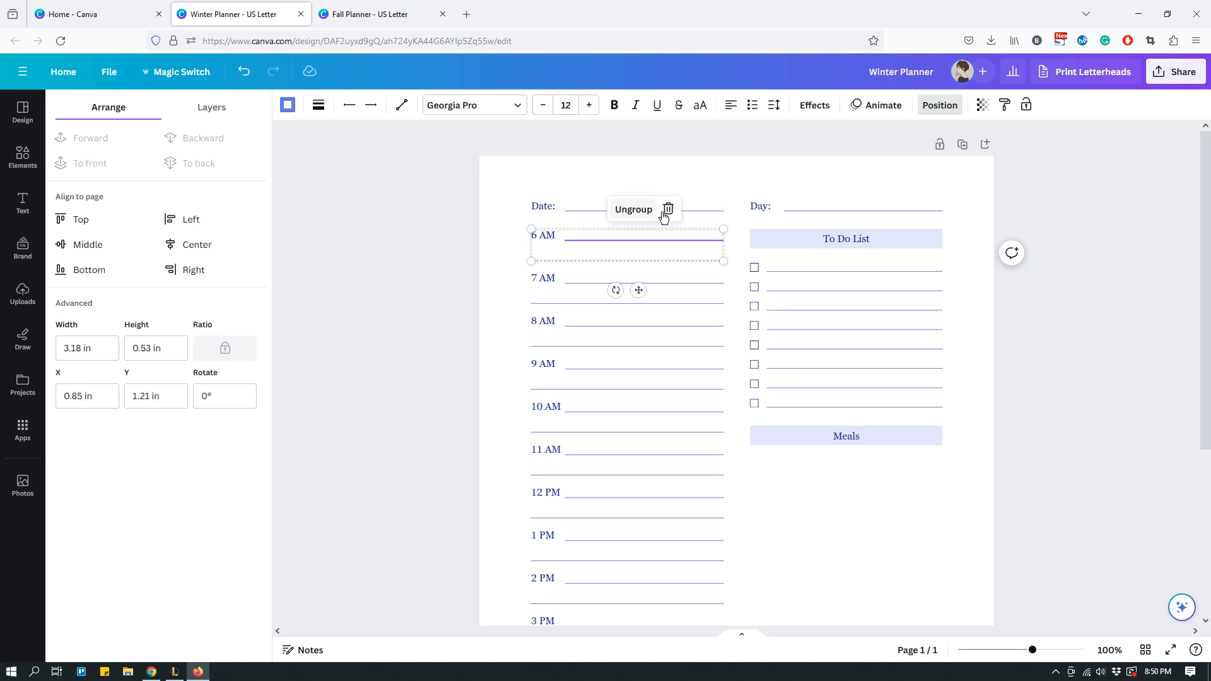
pyautogui.click(732, 253)
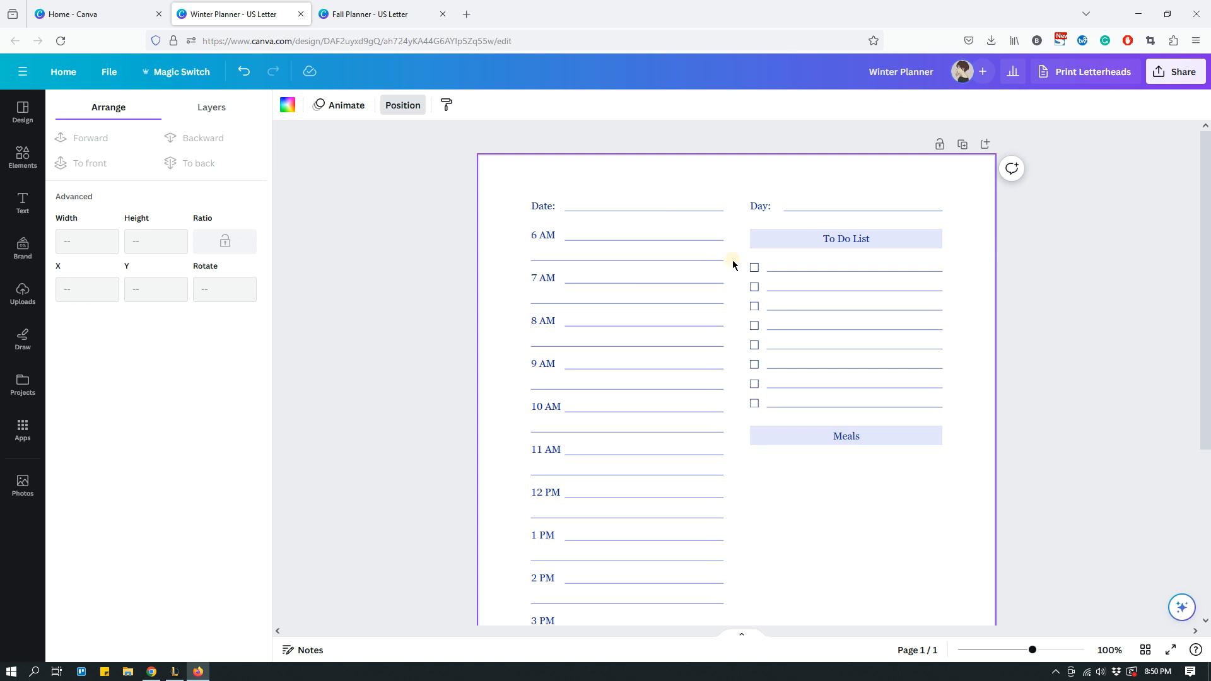
pyautogui.moveTo(733, 259)
pyautogui.mouseDown()
pyautogui.moveTo(699, 237)
pyautogui.moveTo(741, 273)
pyautogui.mouseUp()
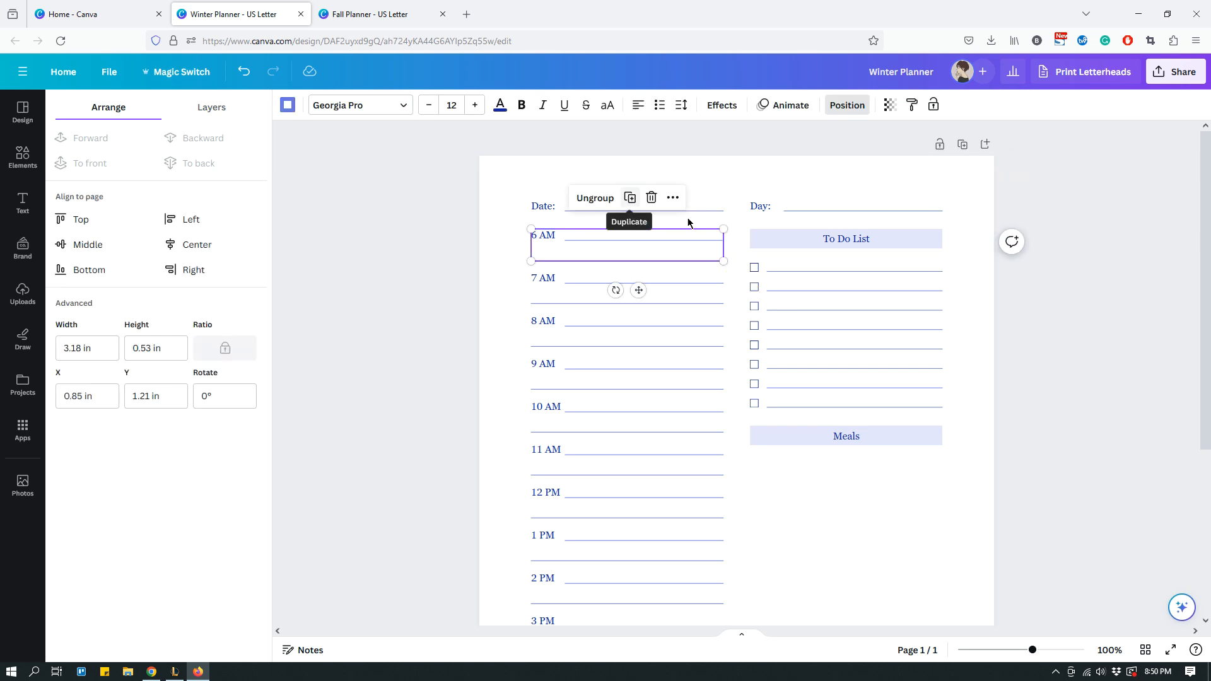
pyautogui.click(732, 187)
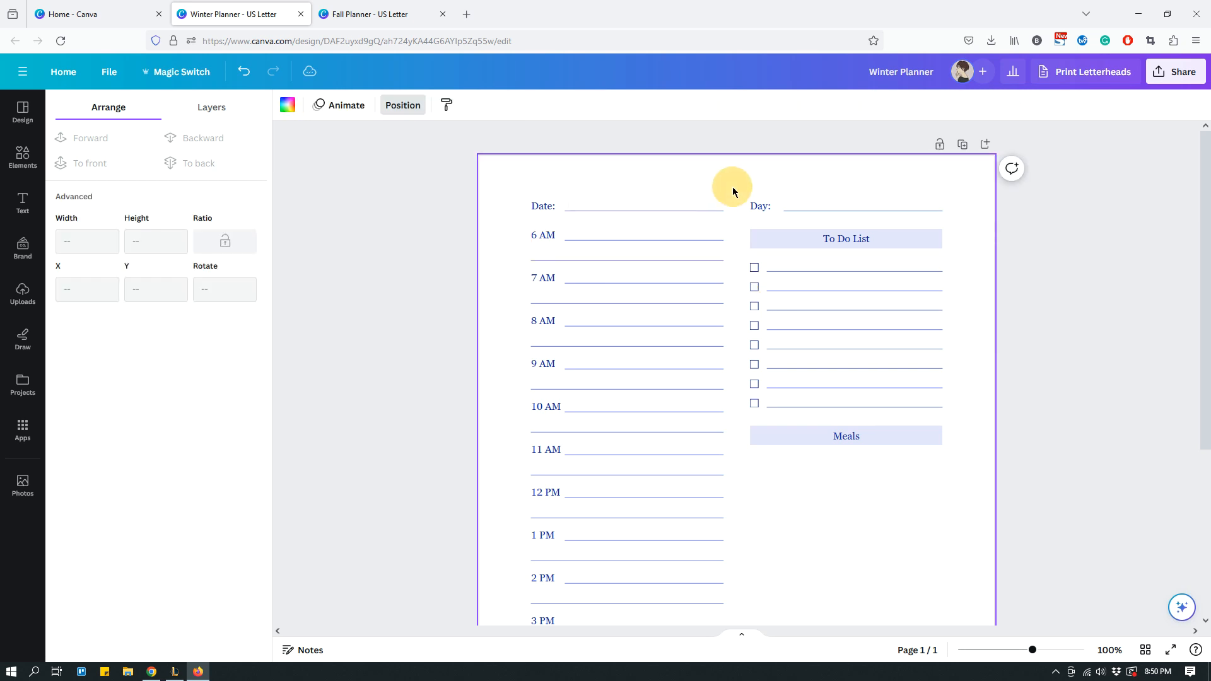
# Duplicate the 6 AM schedule block and place the copy directly under the "Meals" bar, aligned with that column.
pyautogui.click(673, 251)
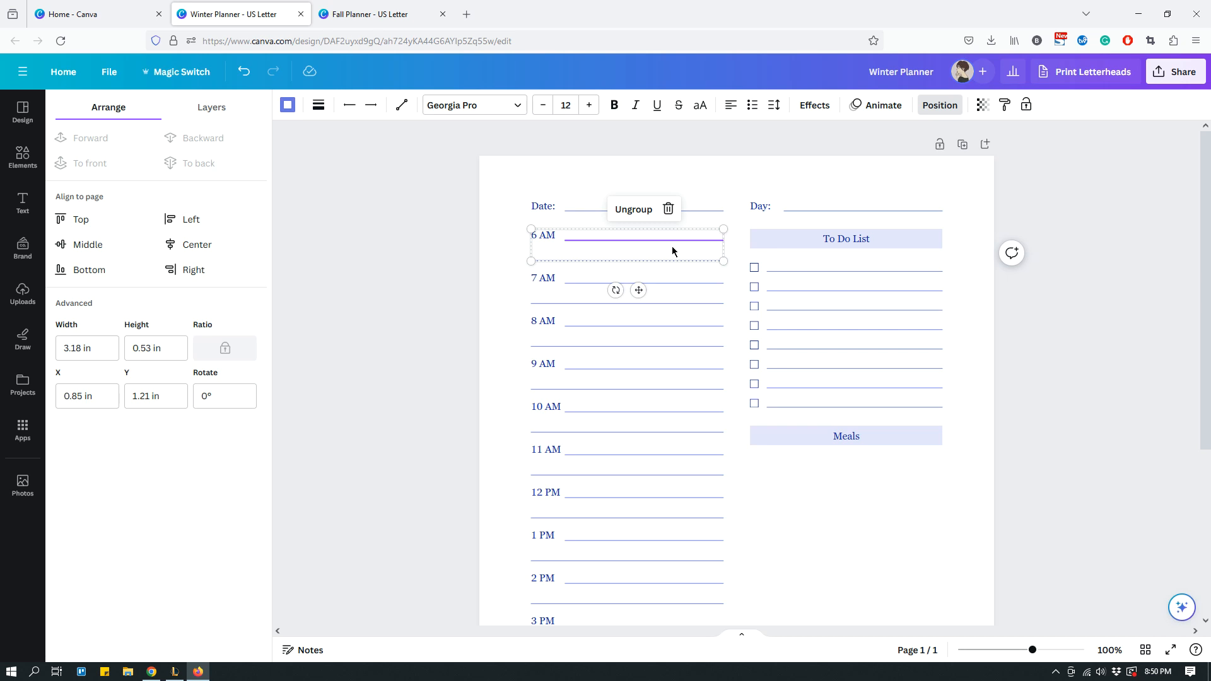
pyautogui.click(672, 246)
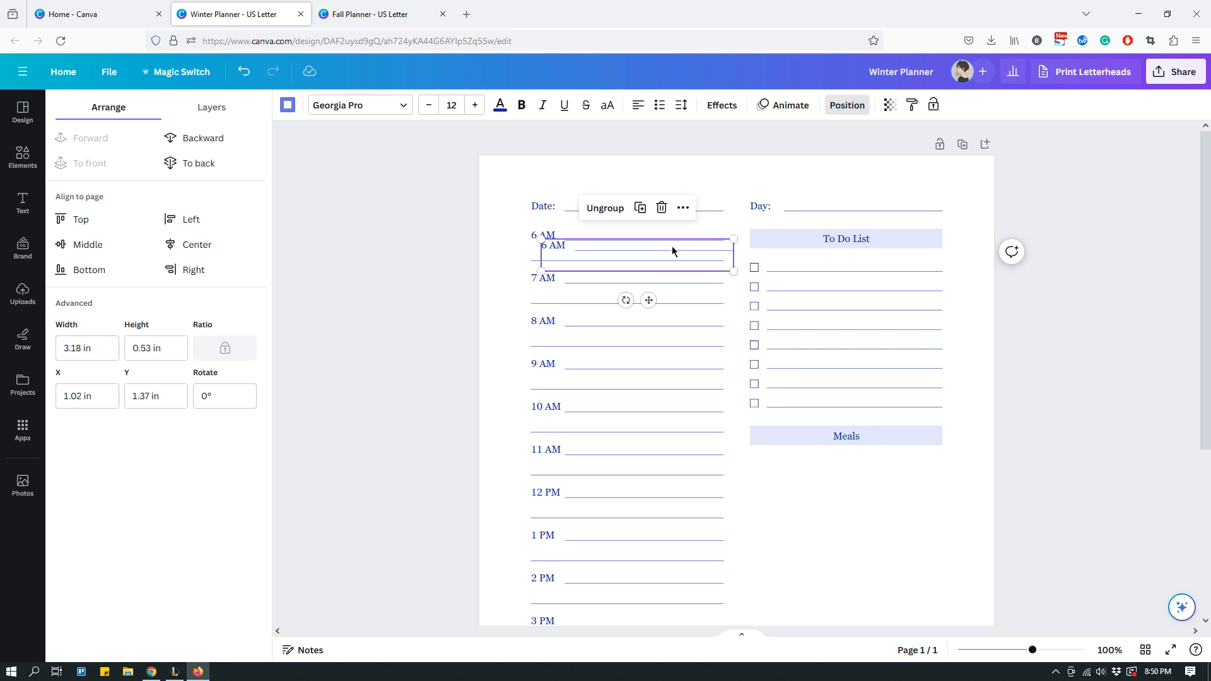
pyautogui.moveTo(652, 251); pyautogui.dragTo(662, 260)
pyautogui.moveTo(763, 339); pyautogui.dragTo(862, 466)
pyautogui.click(893, 537)
# Replace the "6 AM" label in the block under the "Meals" bar with "Breakfast:".
pyautogui.doubleClick(763, 465)
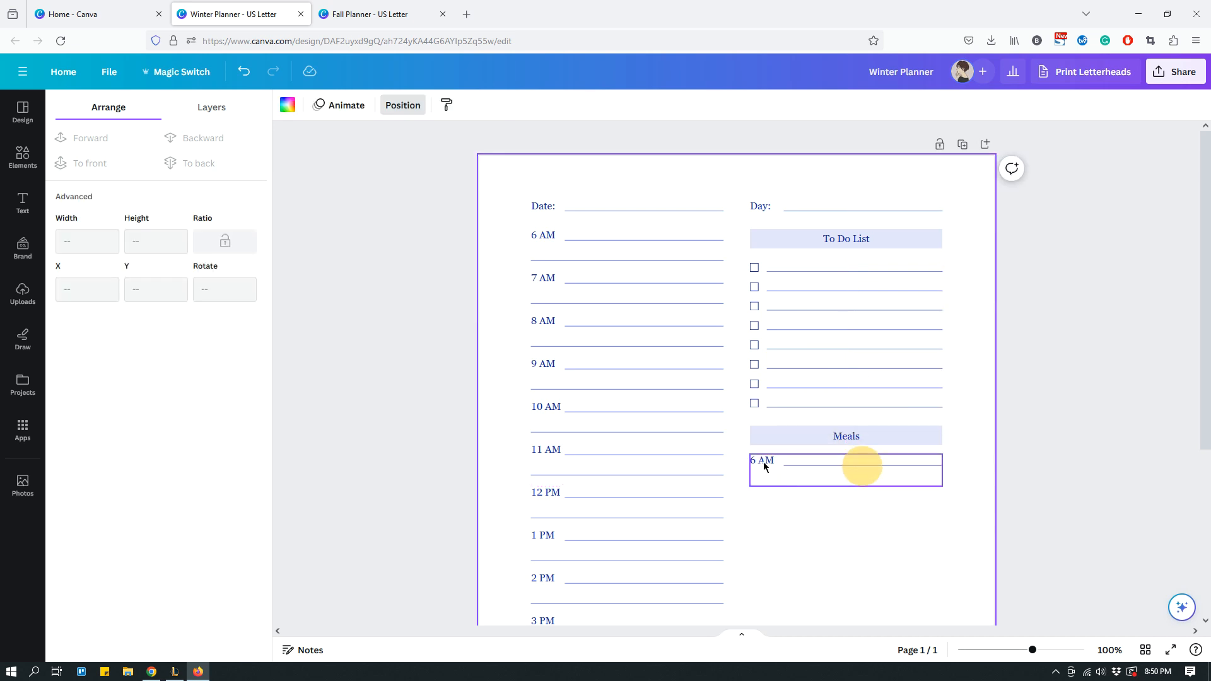
pyautogui.doubleClick(763, 462)
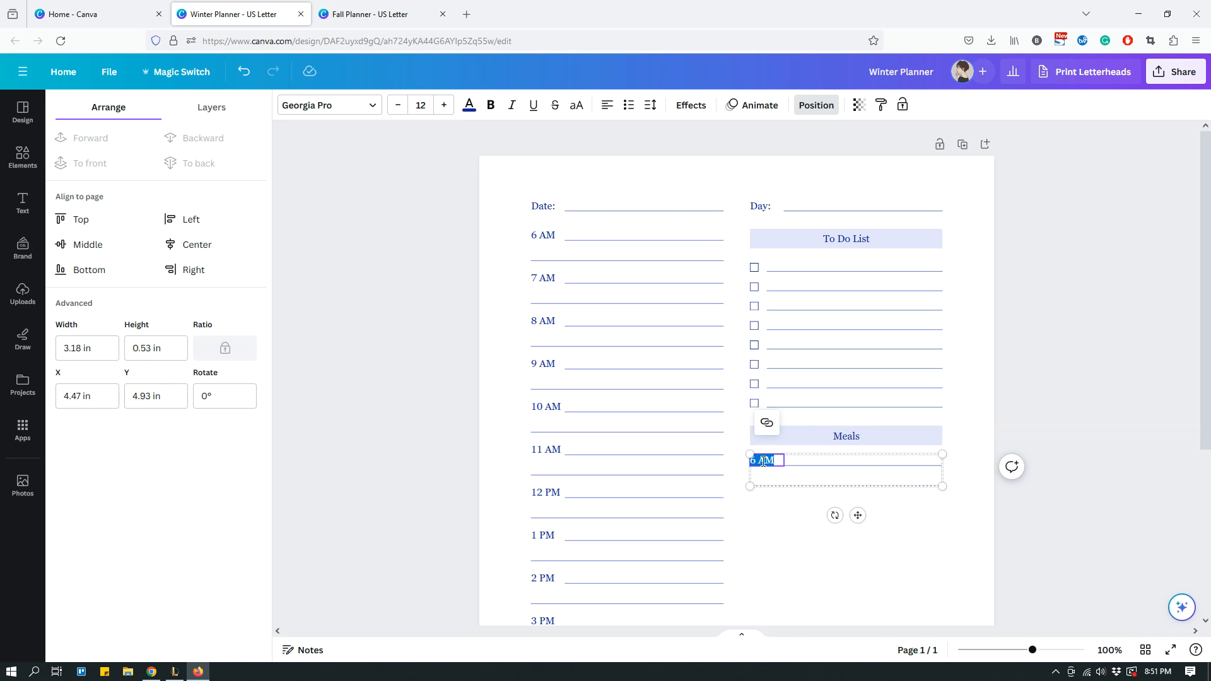
pyautogui.write('Breakfast:')
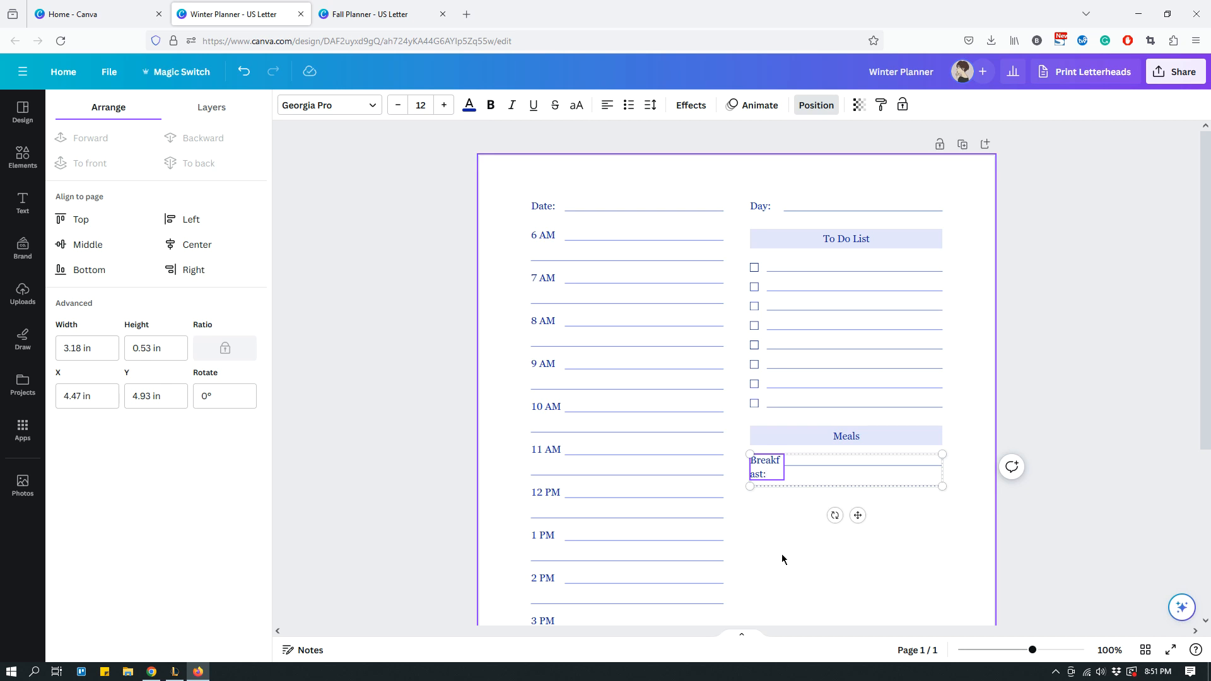
pyautogui.click(781, 555)
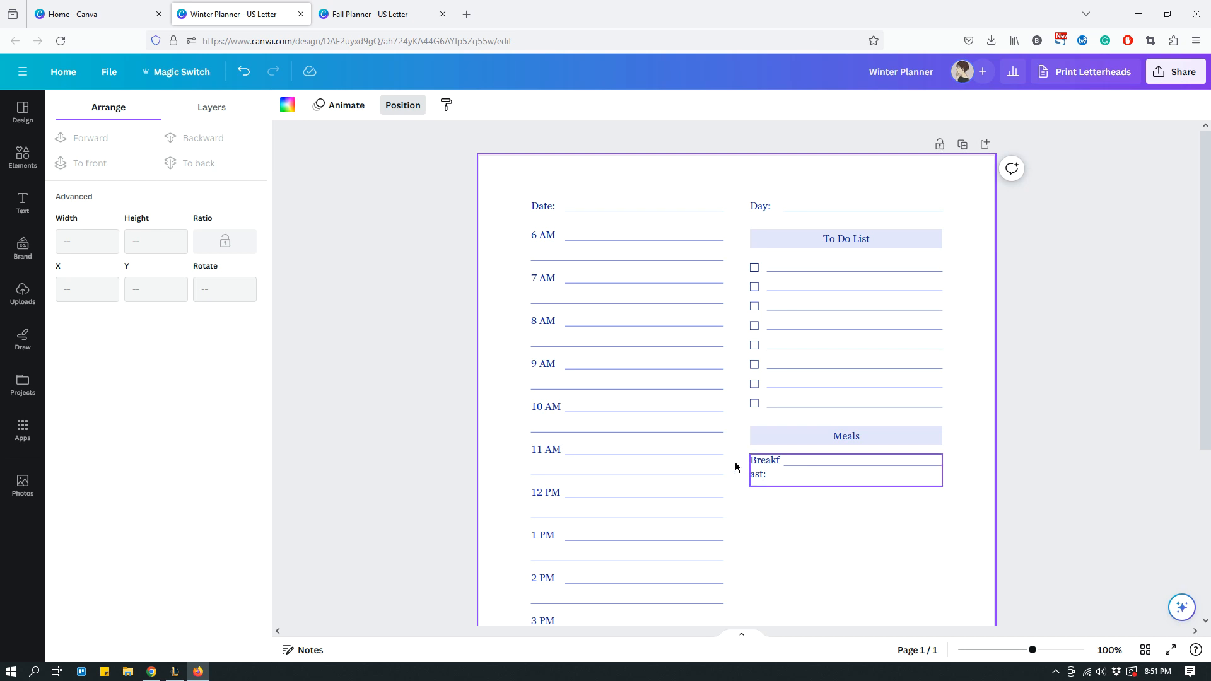
# Ungroup the Breakfast block and widen its label to about 0.85 in so the text fits on one line.
pyautogui.click(789, 471)
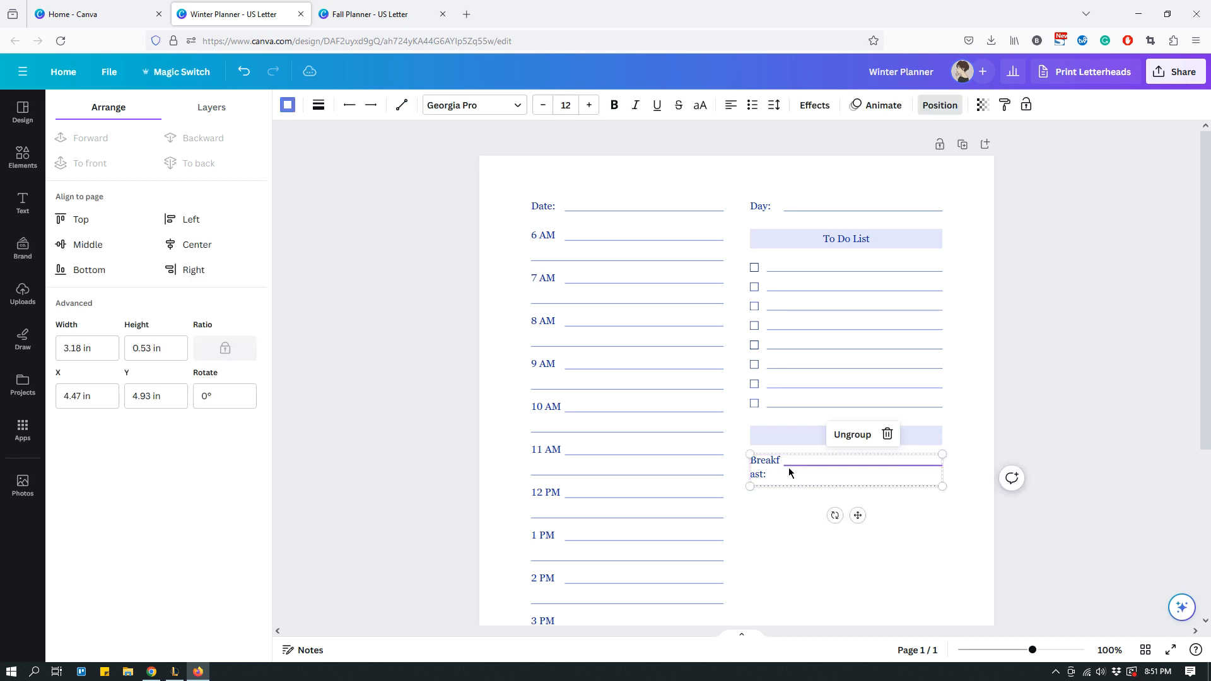
pyautogui.click(851, 435)
pyautogui.click(893, 559)
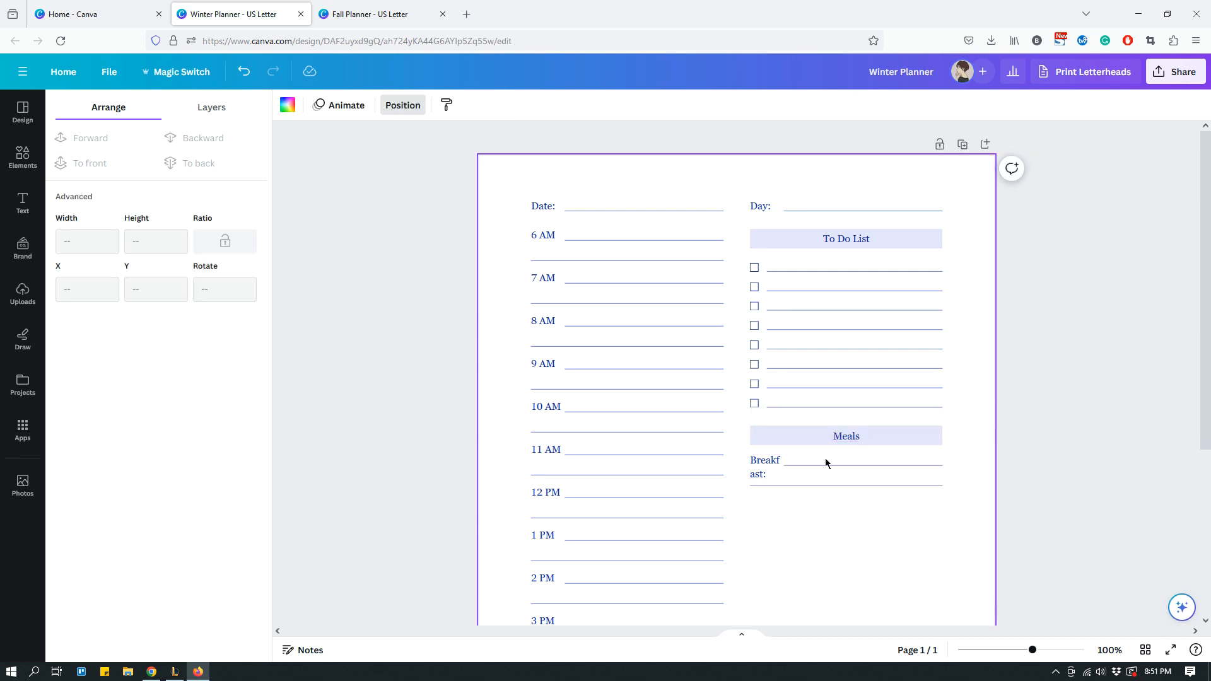
pyautogui.click(766, 466)
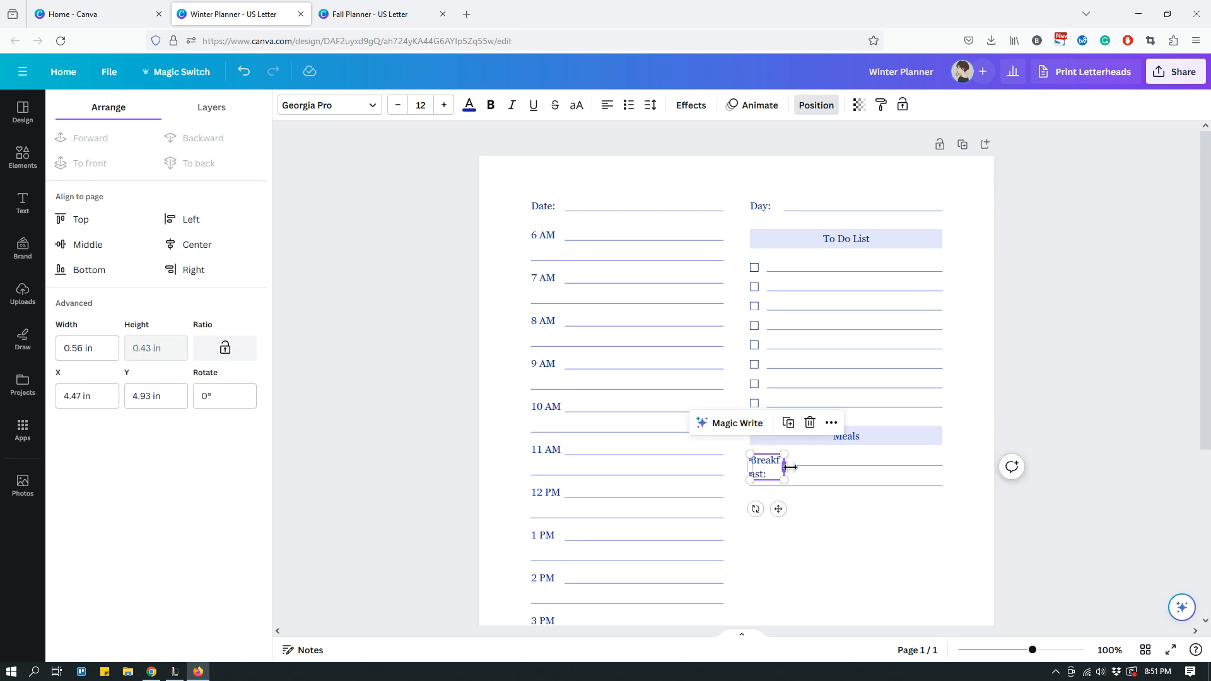
pyautogui.moveTo(788, 472); pyautogui.dragTo(807, 471)
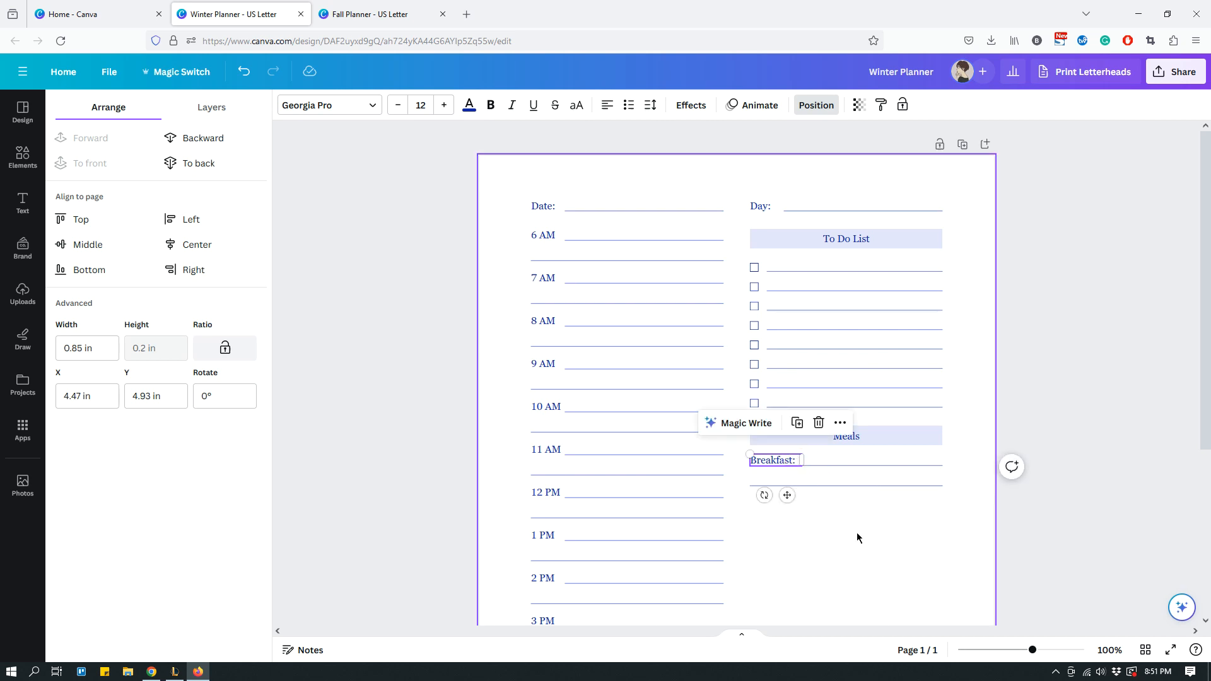
pyautogui.click(856, 532)
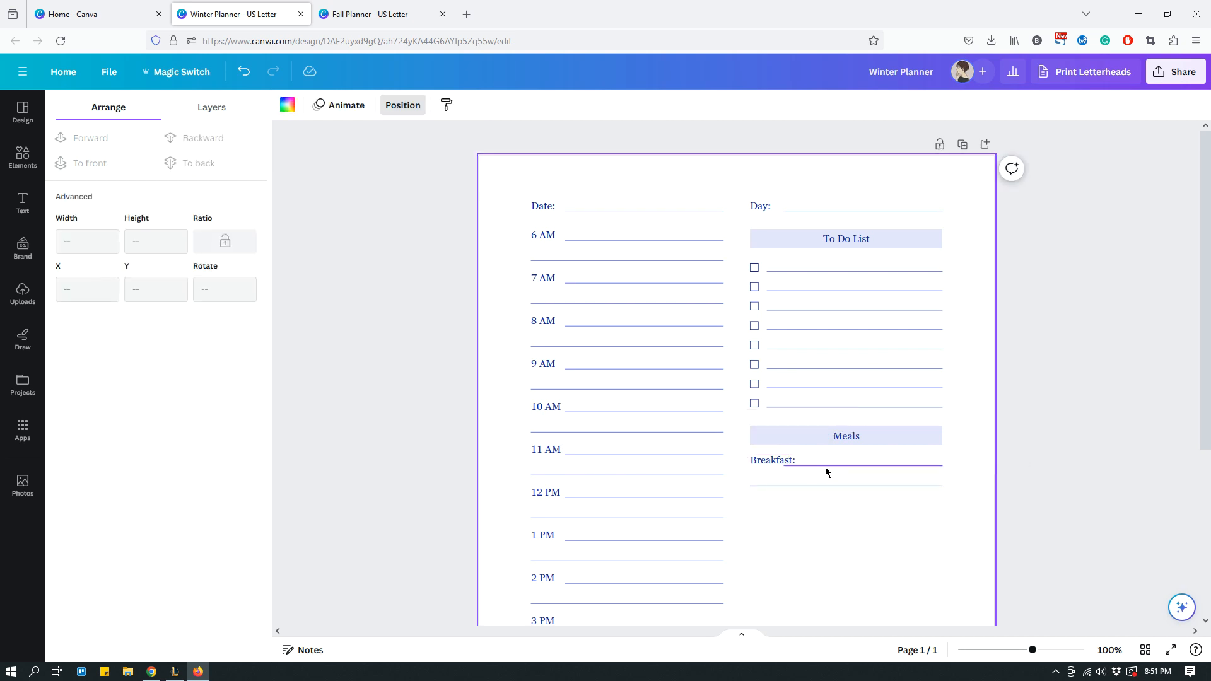
# Shorten the upper Breakfast line to about 2.3 in so that it starts just after the label.
pyautogui.click(825, 466)
pyautogui.moveTo(784, 465); pyautogui.dragTo(801, 465)
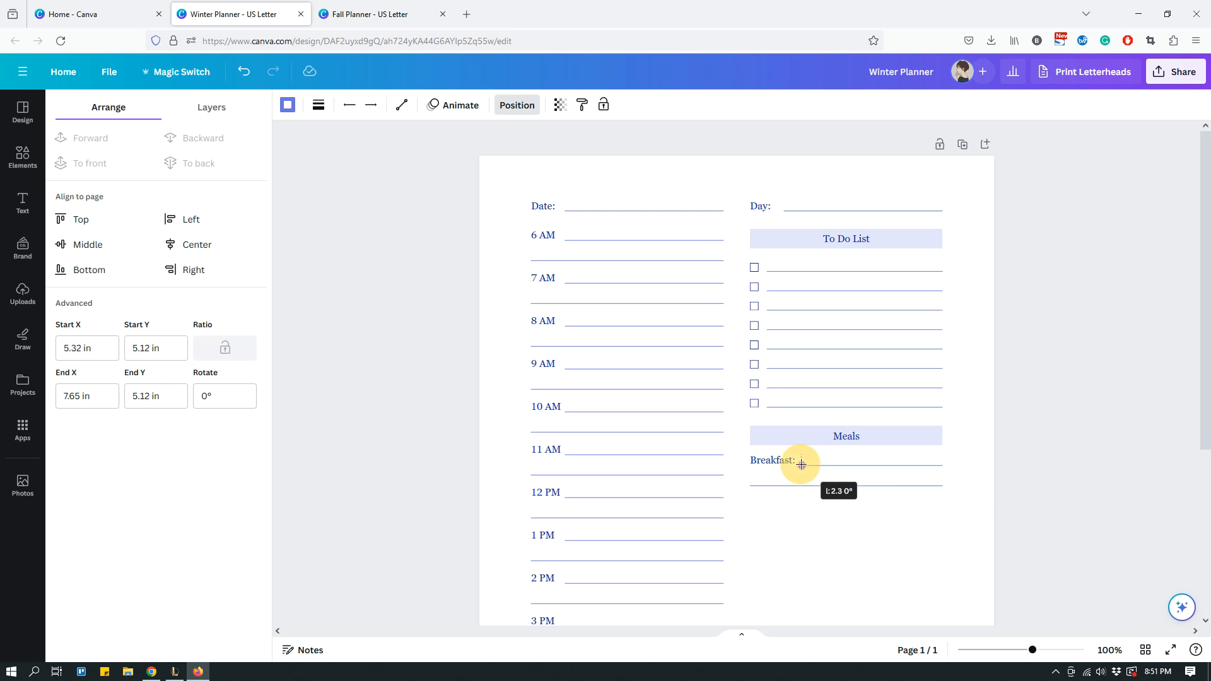
pyautogui.moveTo(801, 464); pyautogui.dragTo(800, 463)
pyautogui.click(821, 522)
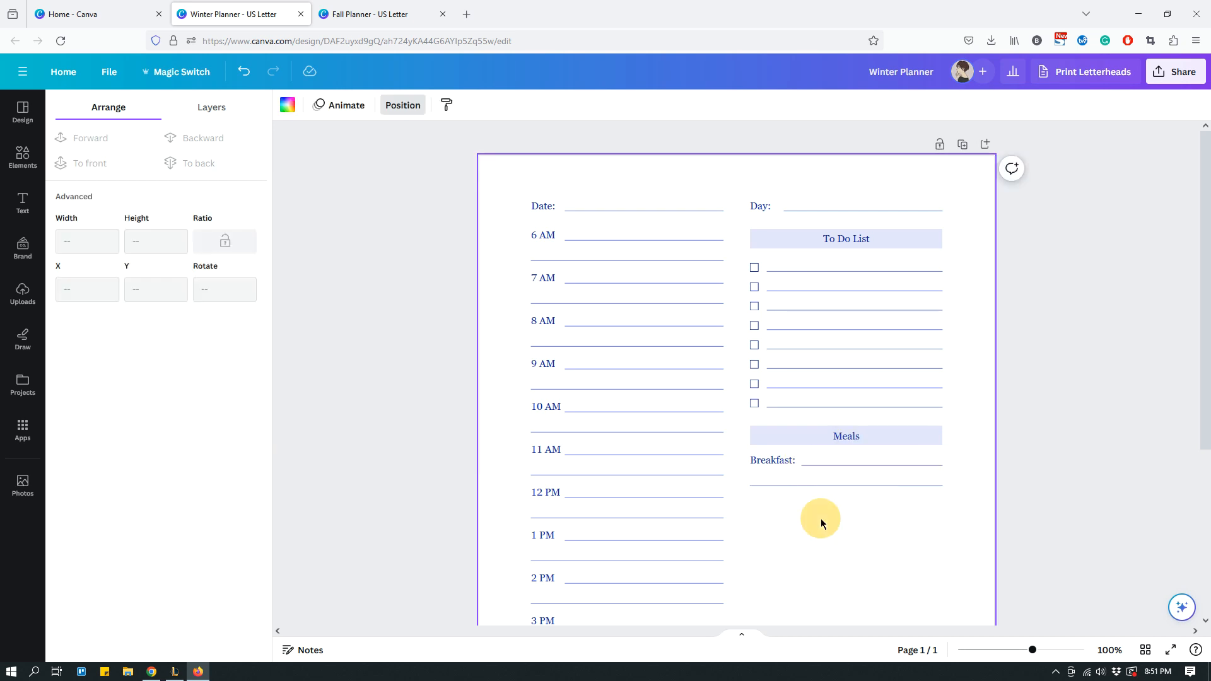
# Group the Breakfast label with its two lines, duplicate the group and align the copy below it at about Y 5.6 in.
pyautogui.scroll(-2, 978, 445)
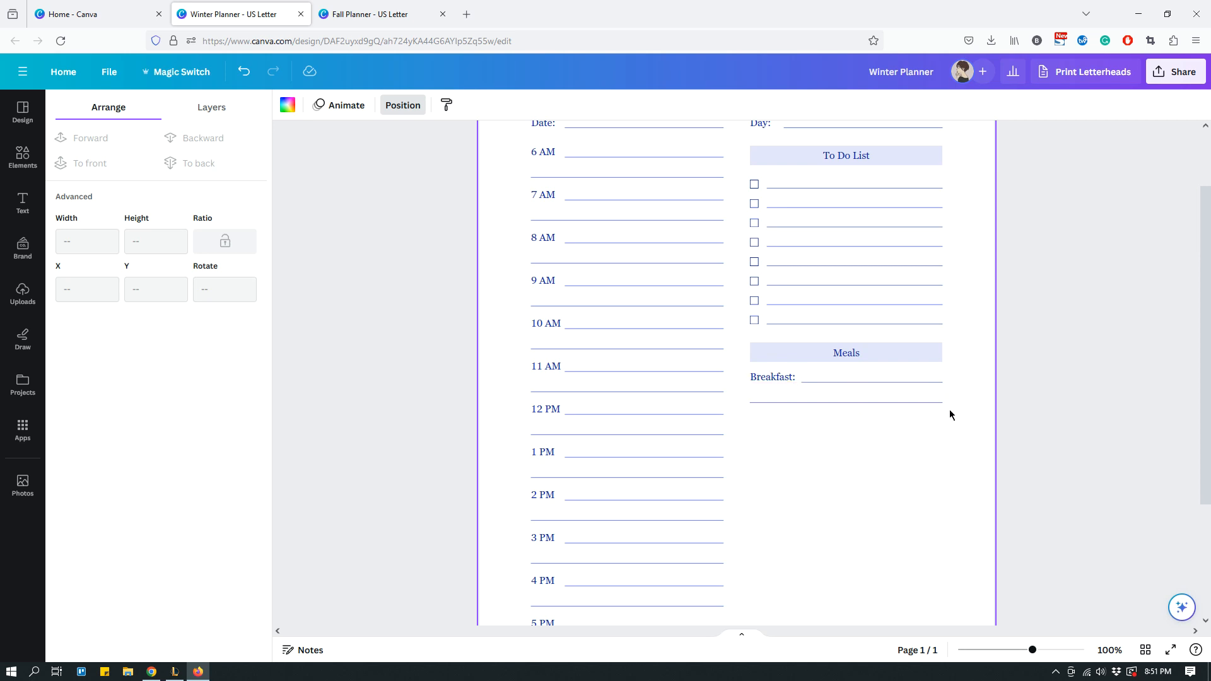
pyautogui.moveTo(950, 411); pyautogui.dragTo(777, 378)
pyautogui.click(854, 341)
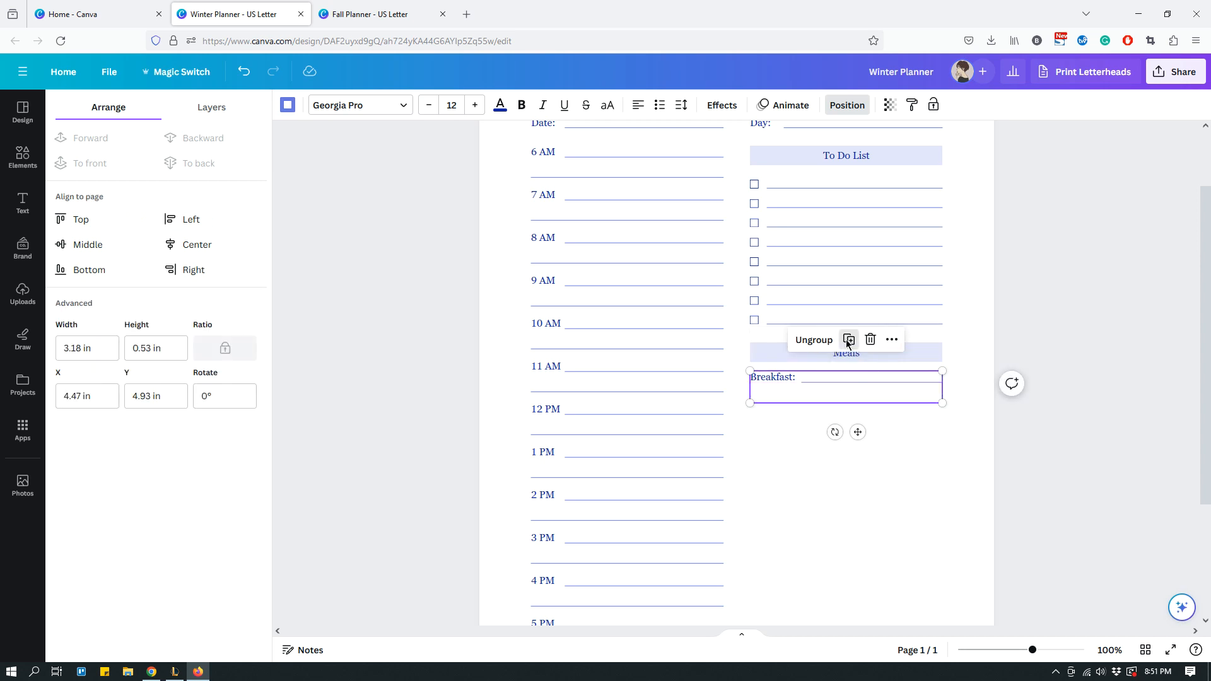
pyautogui.click(849, 340)
pyautogui.moveTo(785, 395); pyautogui.dragTo(775, 419)
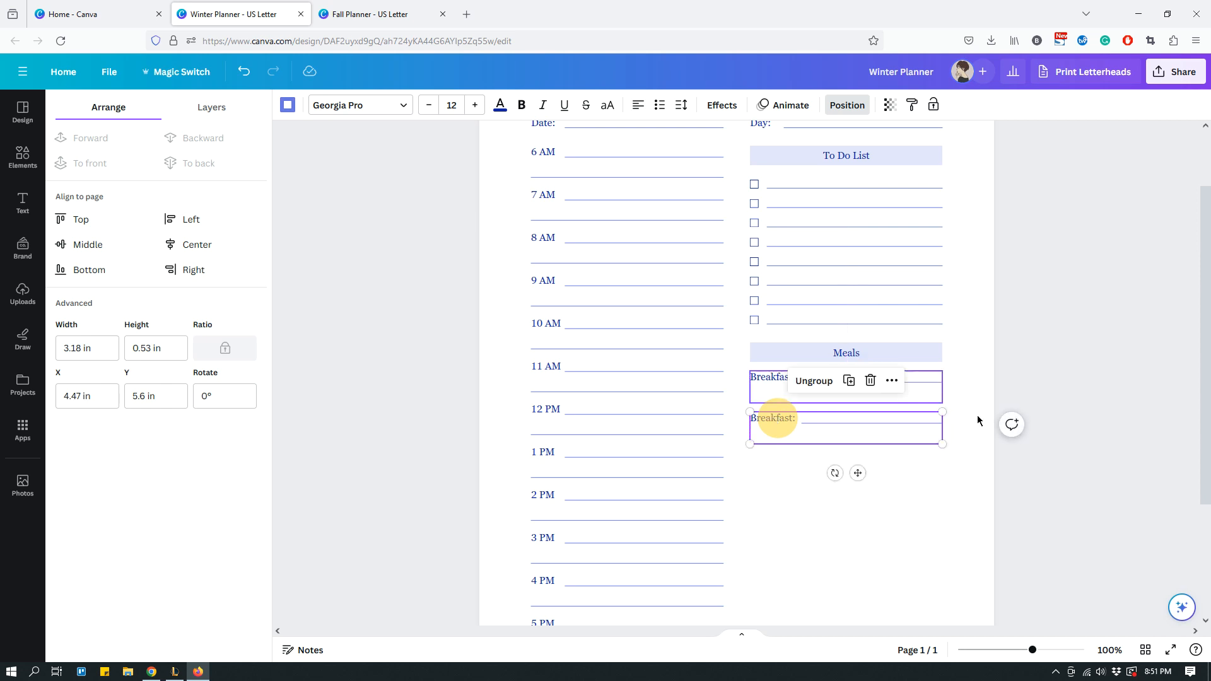
# Replace the label text of the second meal block with "Lunch".
pyautogui.doubleClick(775, 417)
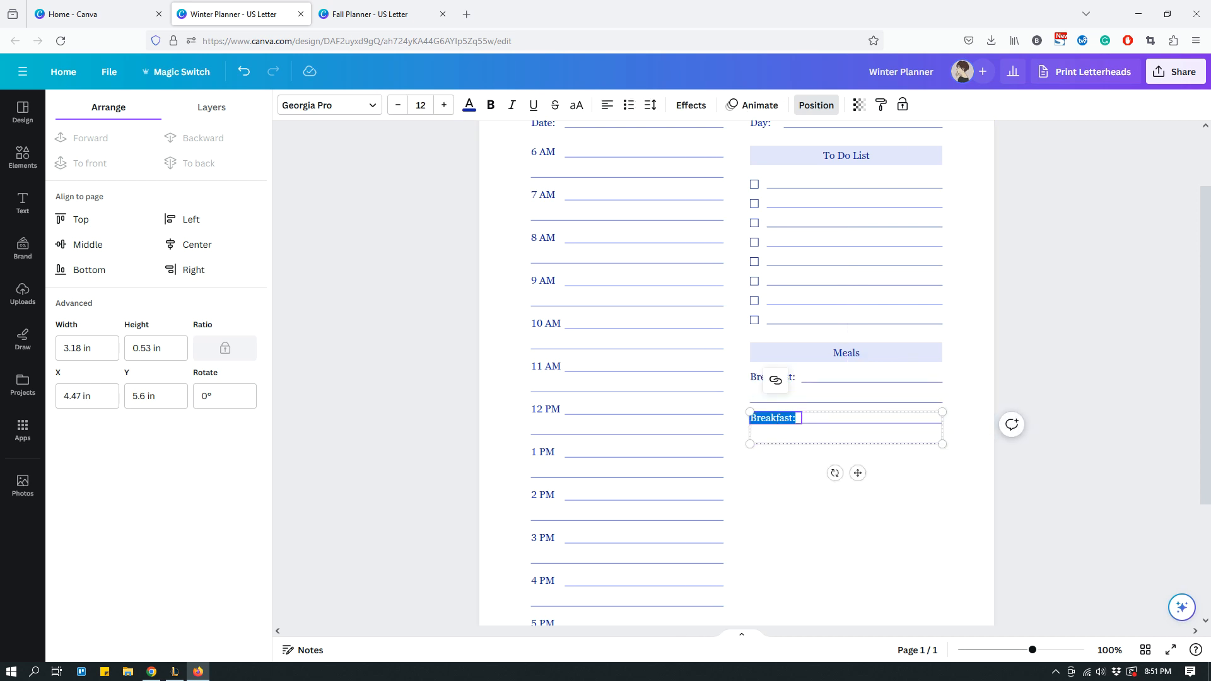
pyautogui.write('Lunch')
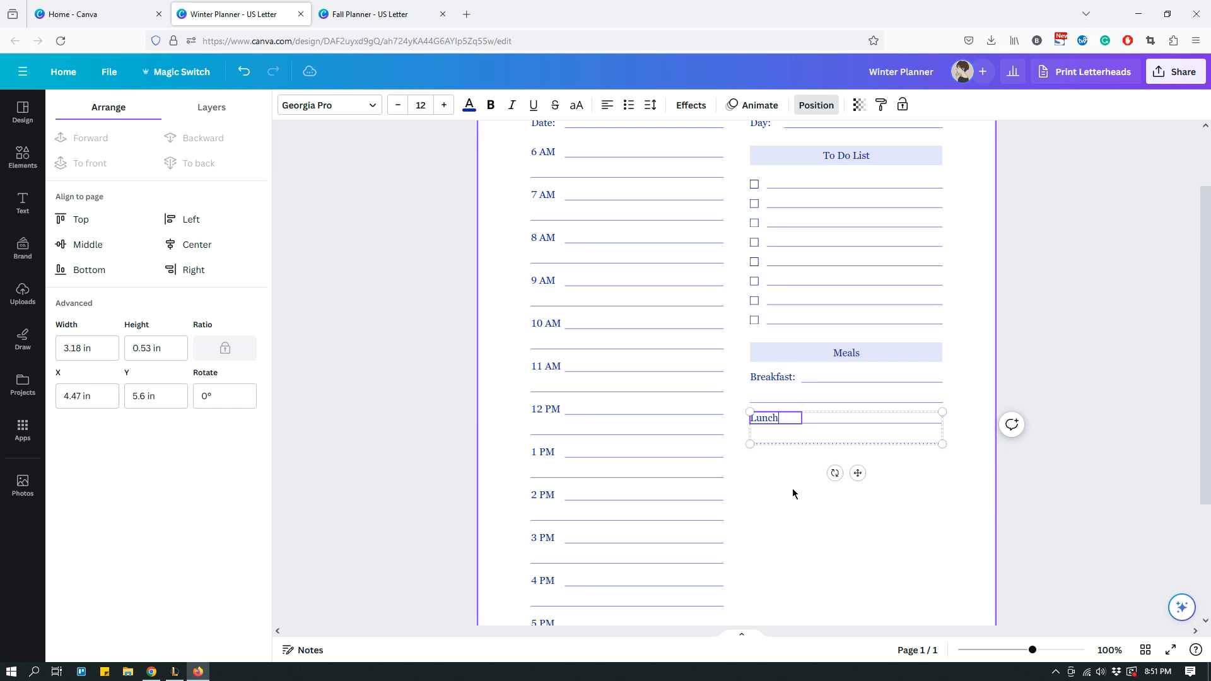
pyautogui.click(792, 488)
# Duplicate the Lunch block and place the copy below it, aligned with the column at about Y 6.31 in.
pyautogui.click(850, 417)
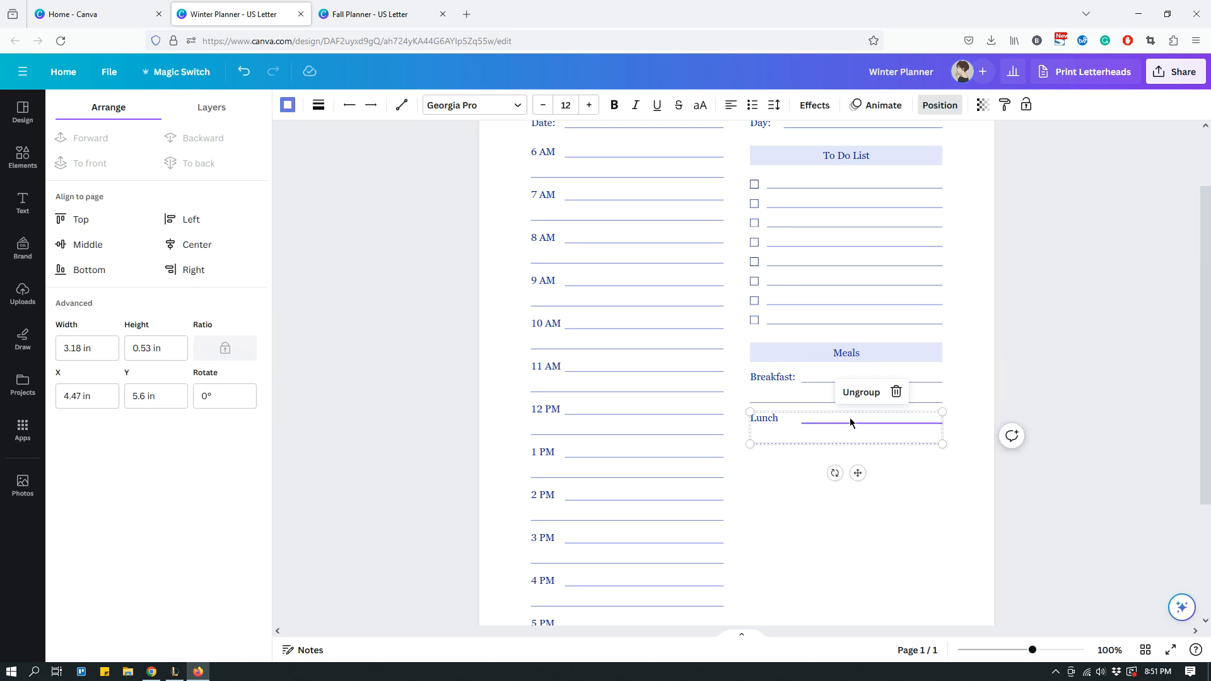
pyautogui.hotkey('ctrl', 'd')
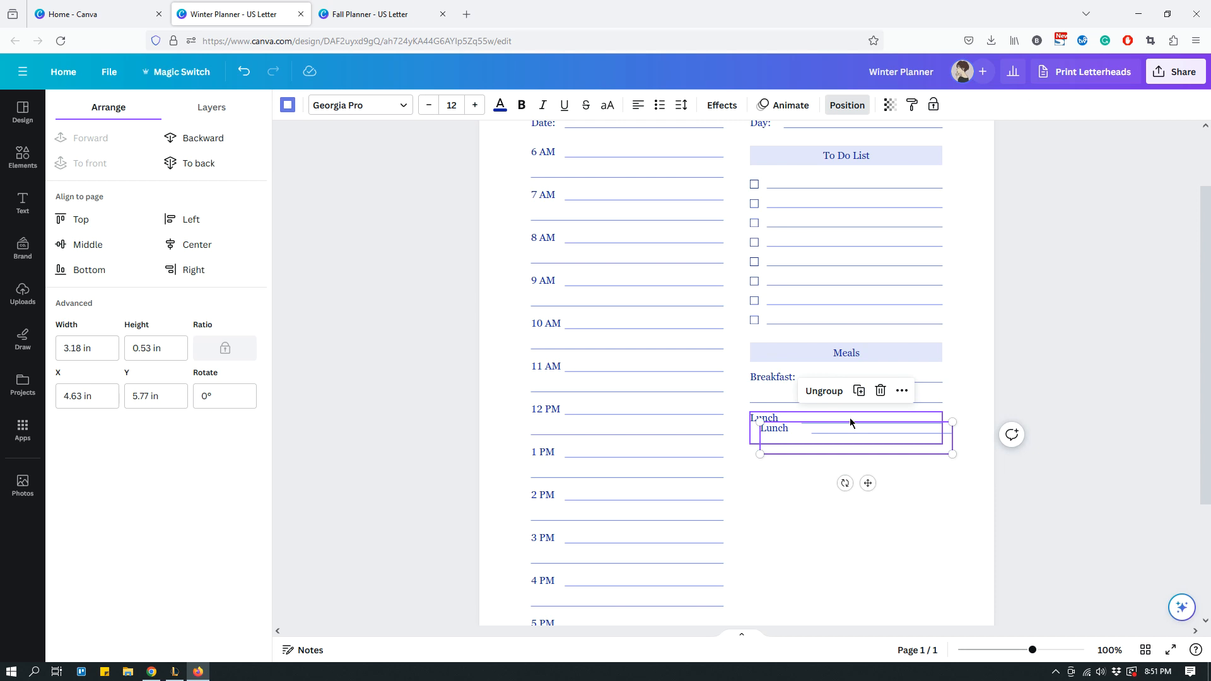
pyautogui.moveTo(837, 424); pyautogui.dragTo(823, 464)
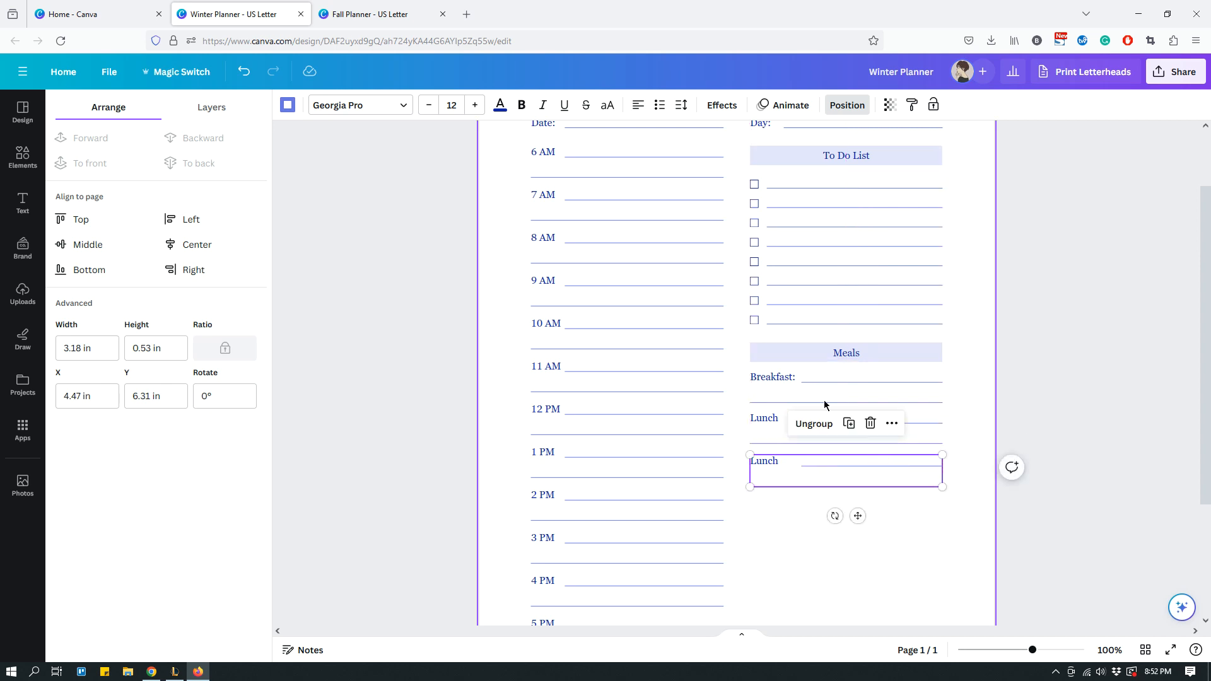
# Replace the third meal block's label with "Dinner:" and add the missing colon to the "Lunch" label.
pyautogui.click(765, 461)
pyautogui.doubleClick(770, 461)
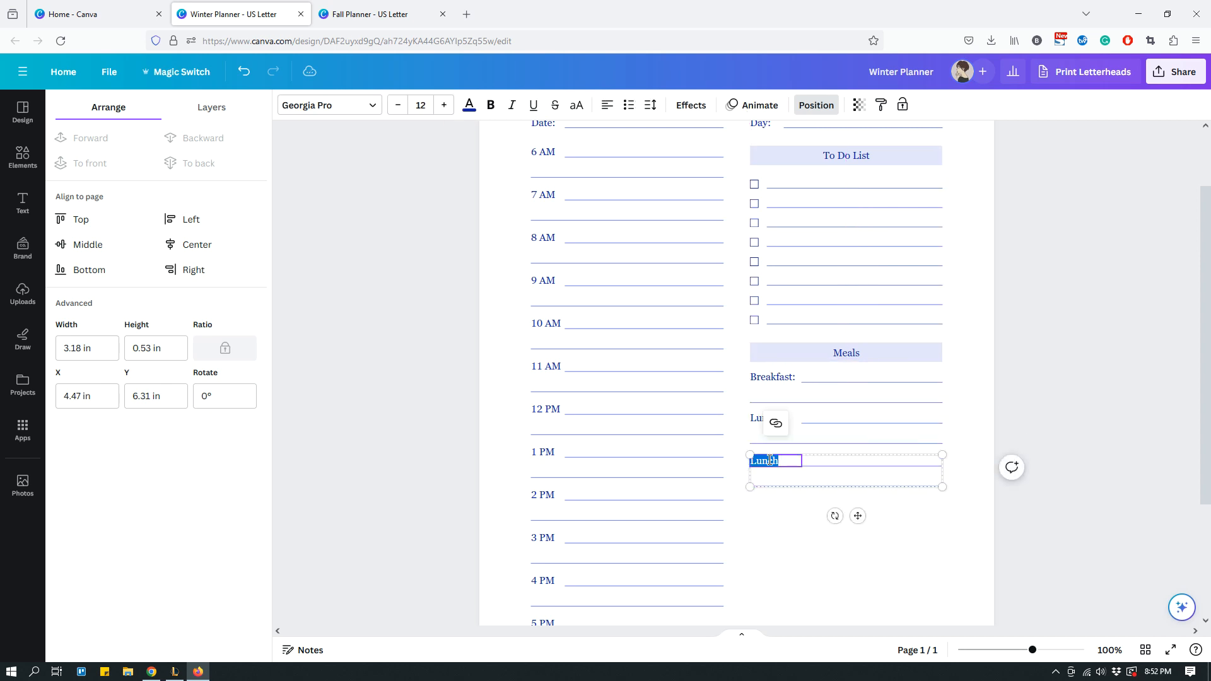
pyautogui.write('Dinner:')
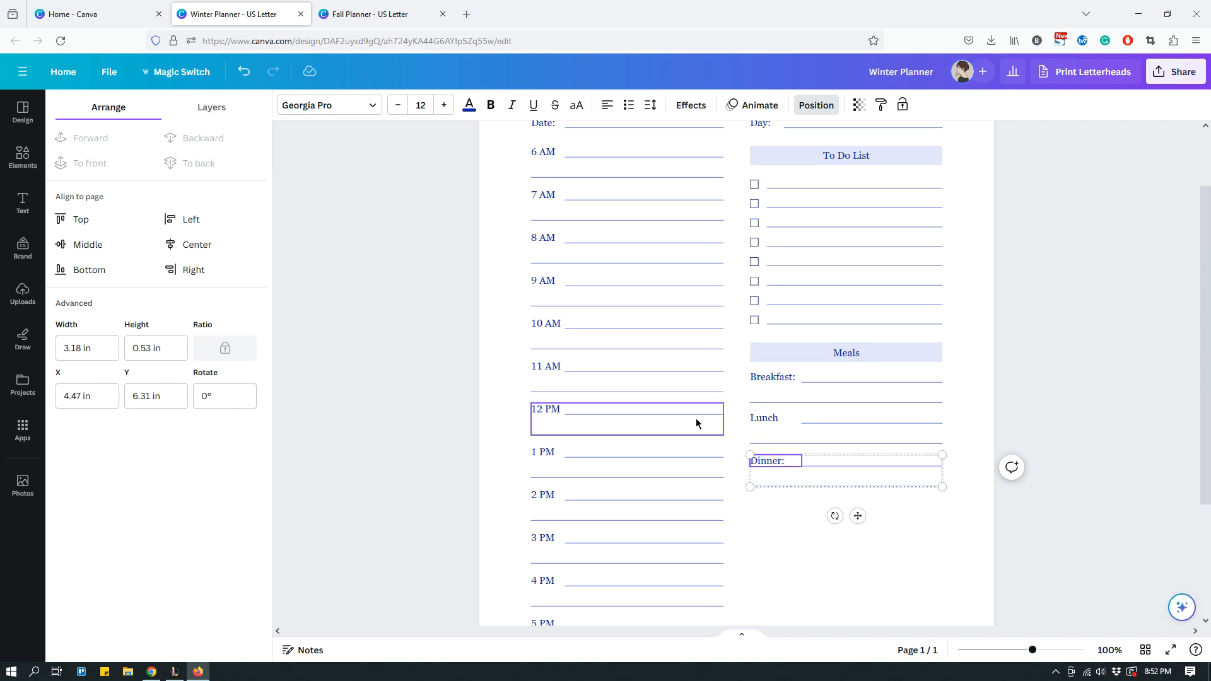
pyautogui.click(775, 419)
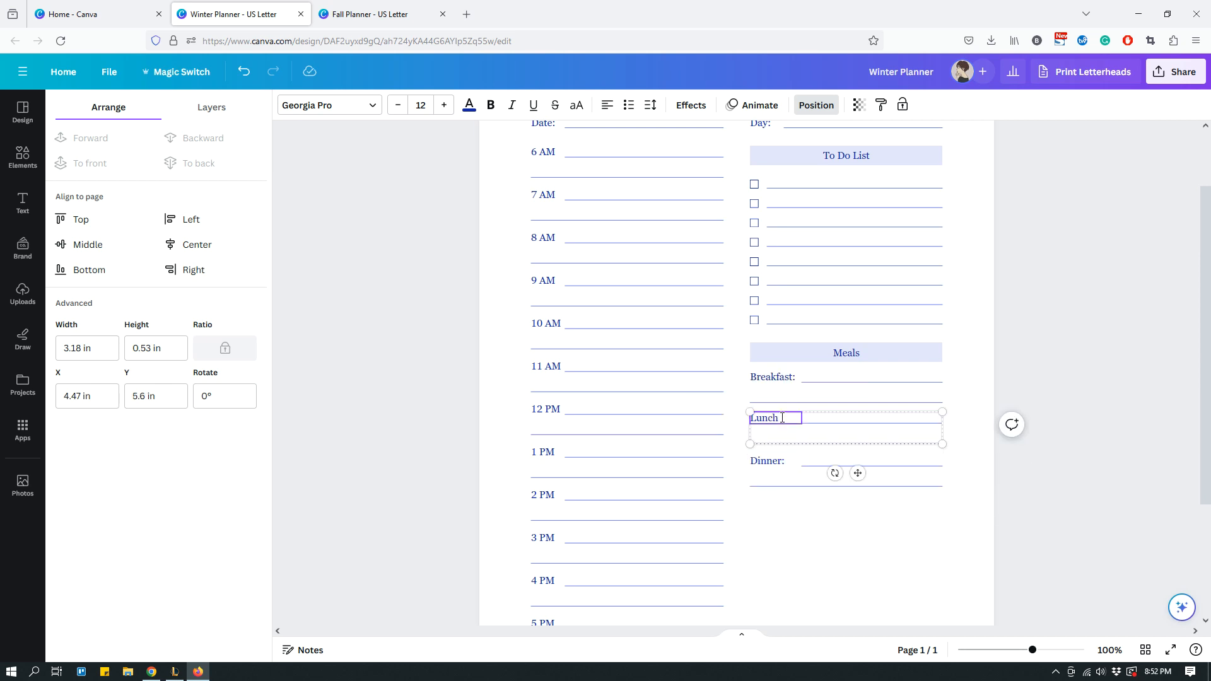
# Duplicate the Dinner block and place the copy below it, aligned with the column at about Y 6.99 in.
pyautogui.click(781, 478)
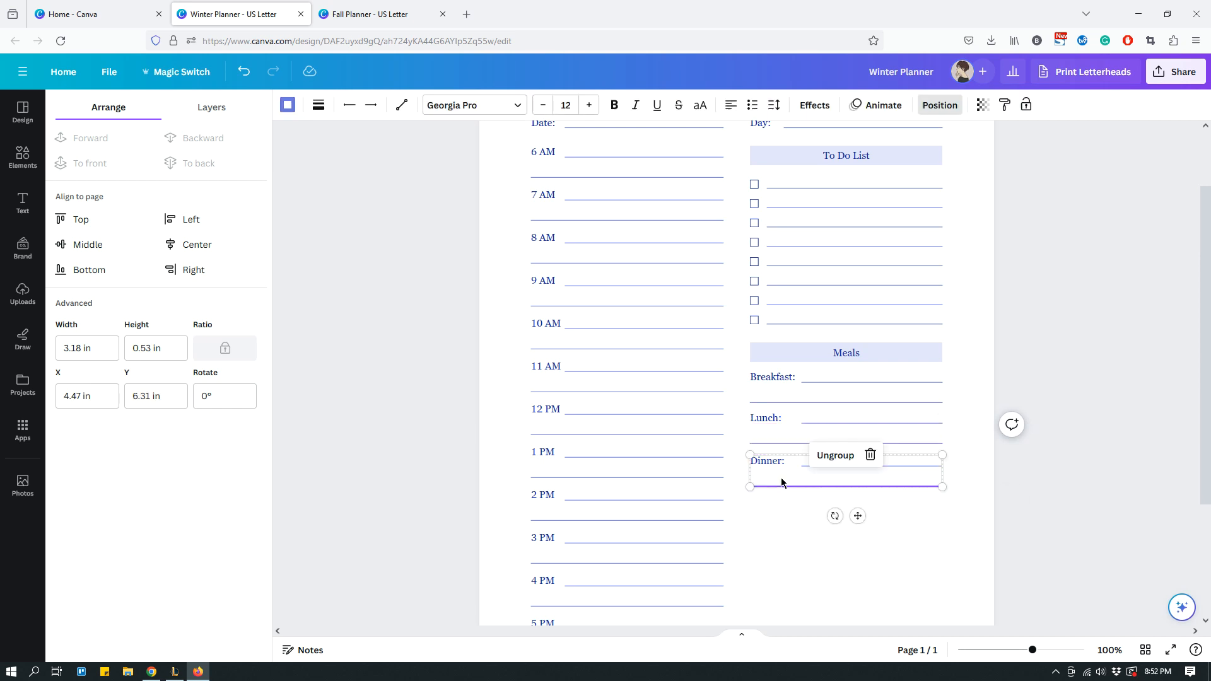
pyautogui.hotkey('ctrl', 'd')
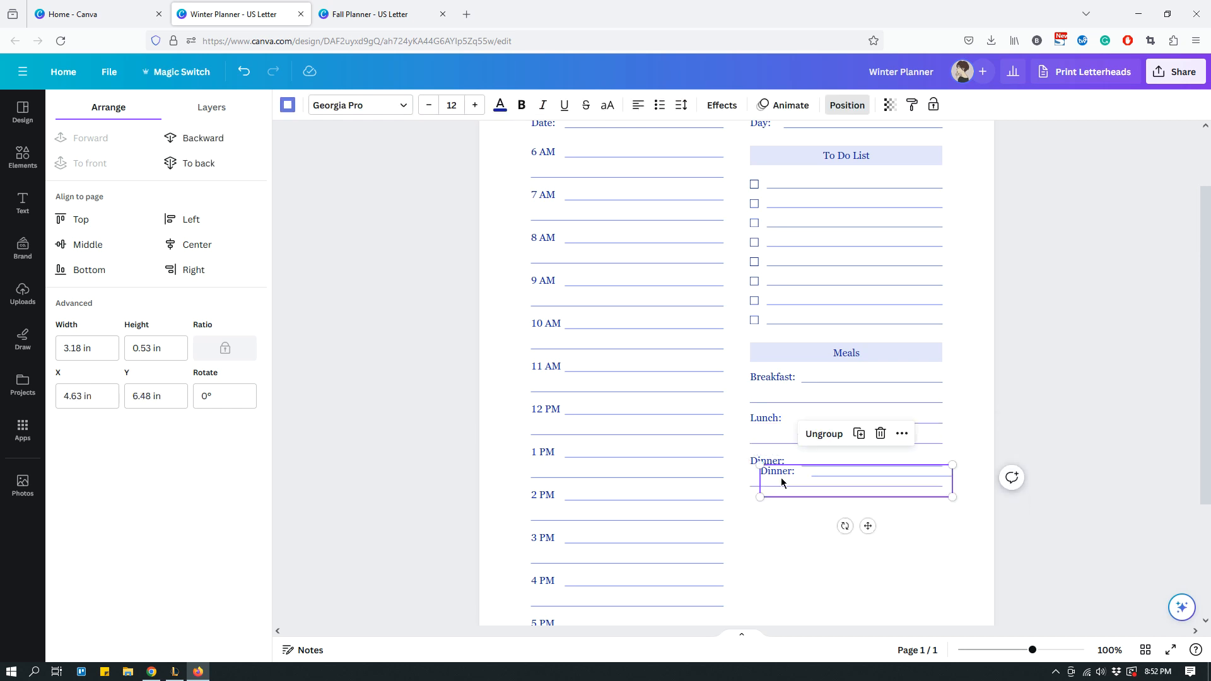
pyautogui.moveTo(781, 478); pyautogui.dragTo(771, 509)
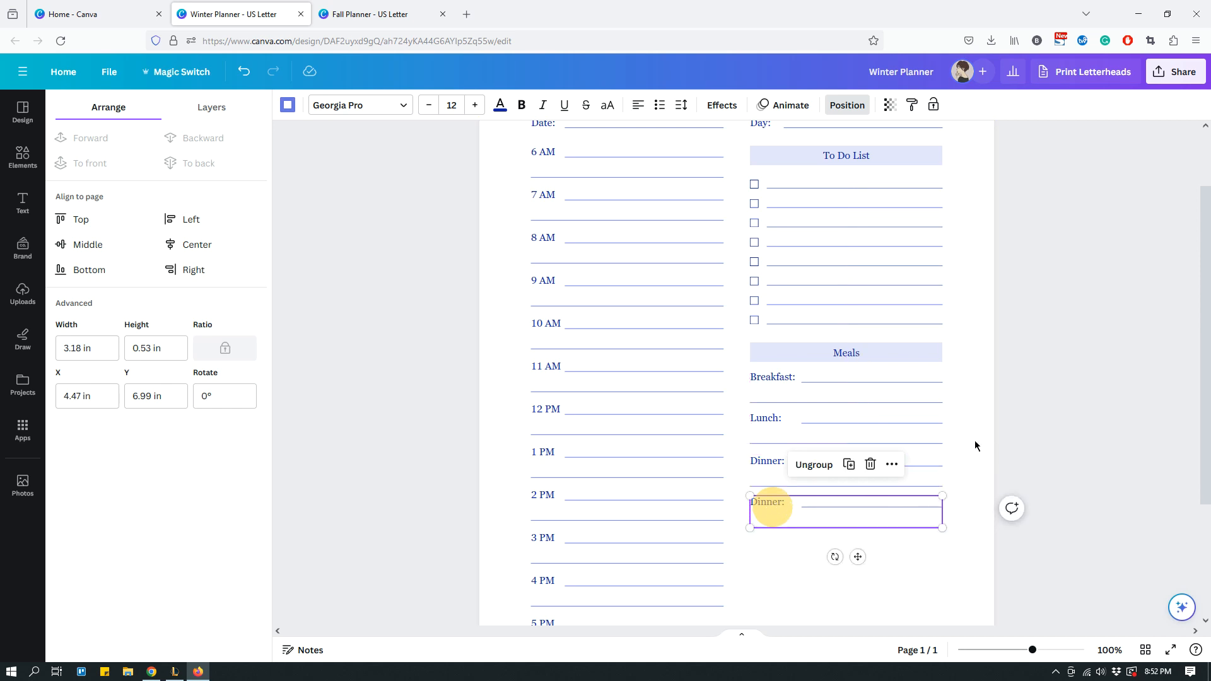
# Replace the label of the fourth meal block with "Snacks:".
pyautogui.scroll(-3, 975, 445)
pyautogui.scroll(2, 973, 453)
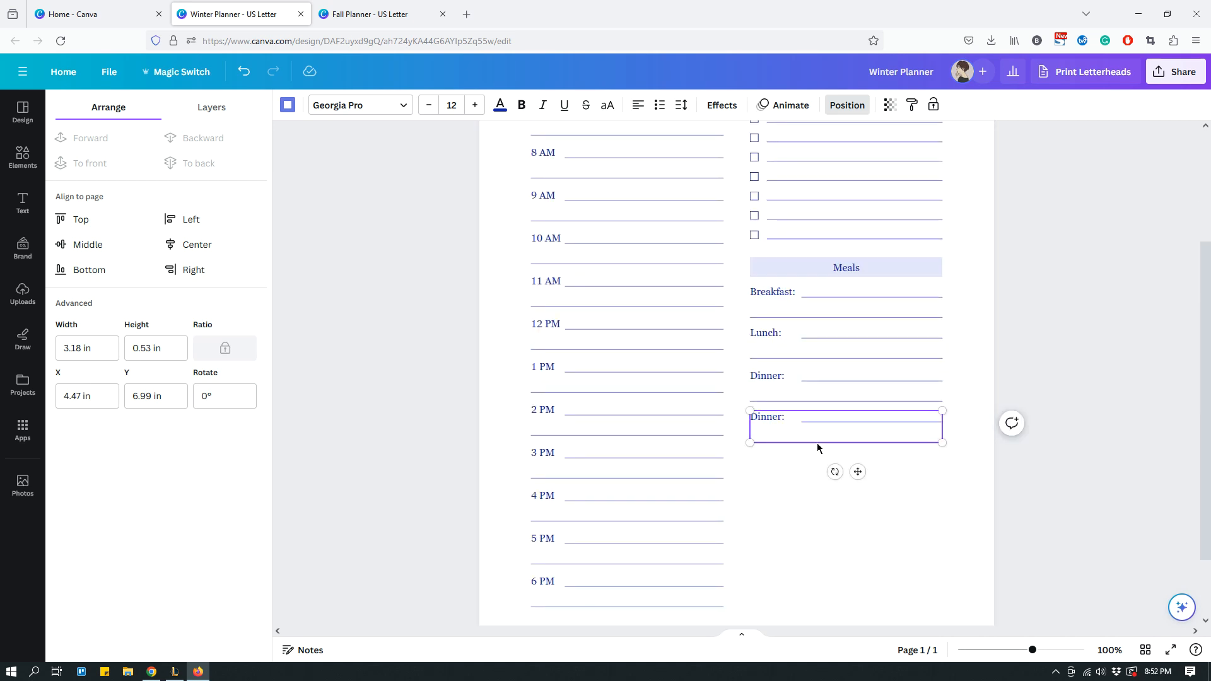
pyautogui.doubleClick(763, 417)
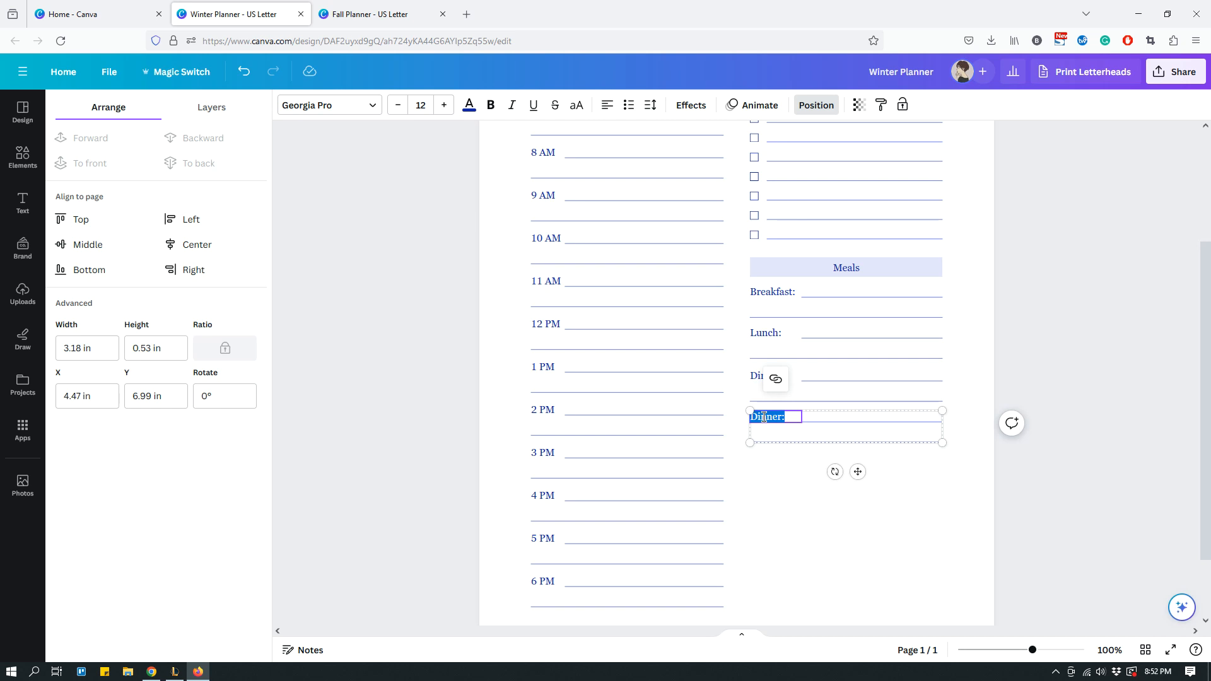
pyautogui.write('Snacks:')
pyautogui.click(917, 490)
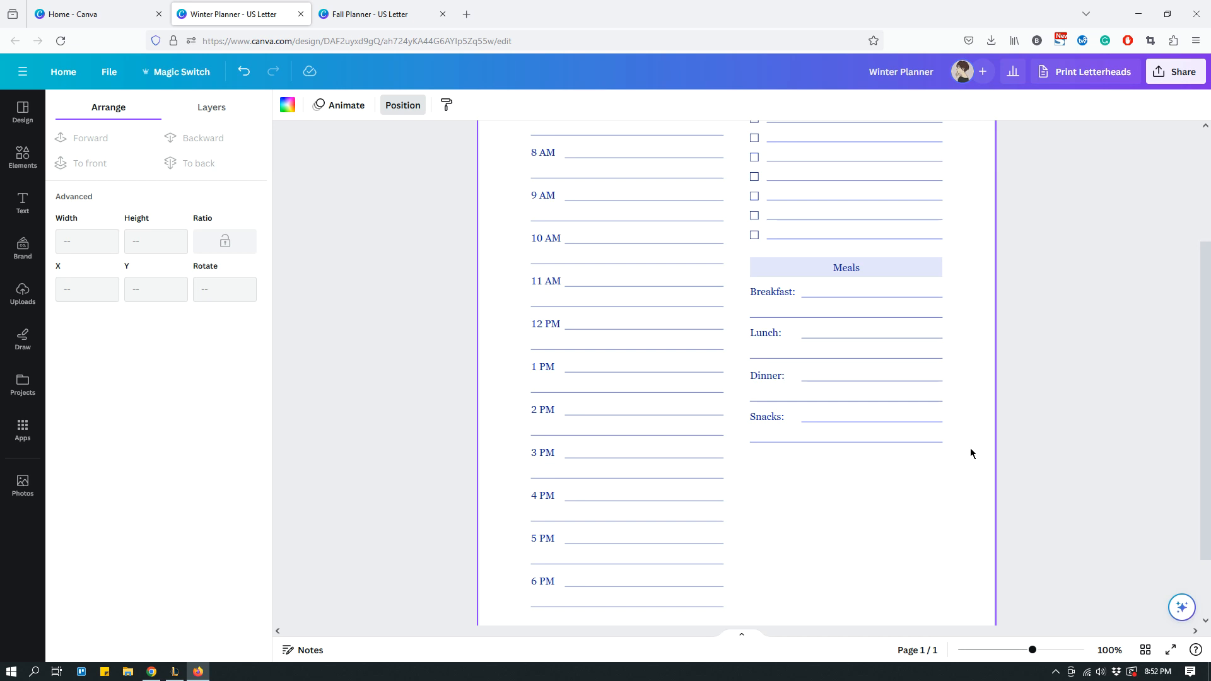
# Move the four meal blocks together slightly down from the Meals heading and space them evenly.
pyautogui.moveTo(967, 449); pyautogui.dragTo(830, 300)
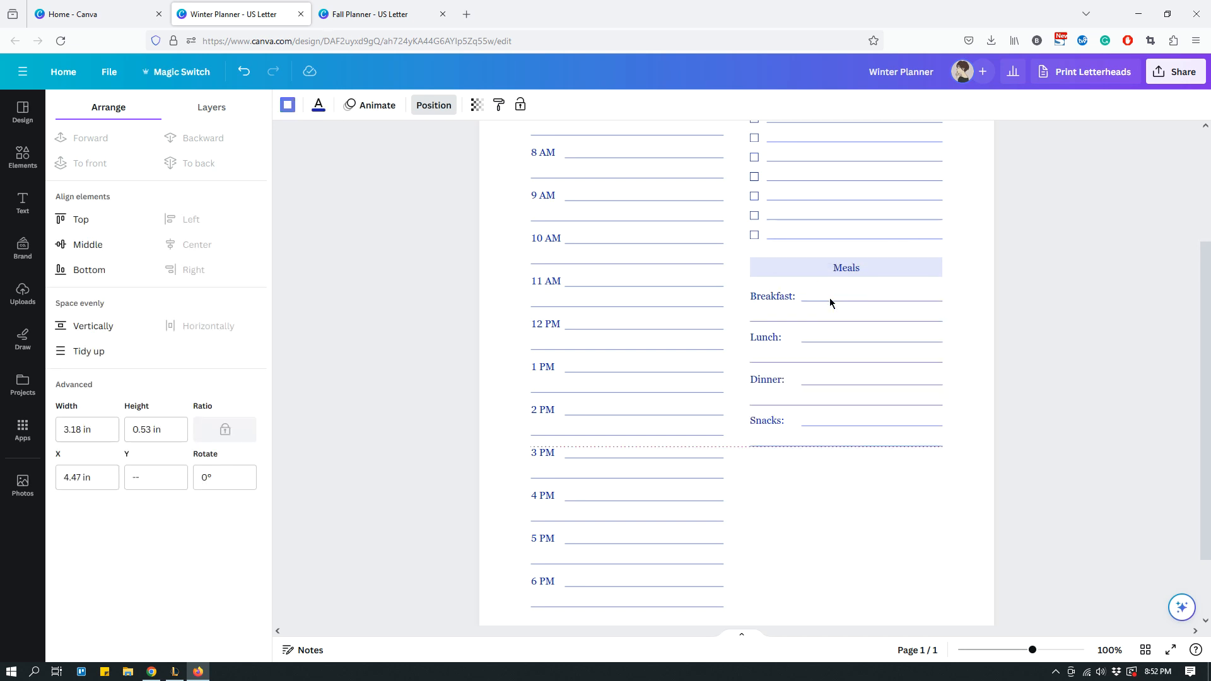
pyautogui.click(89, 354)
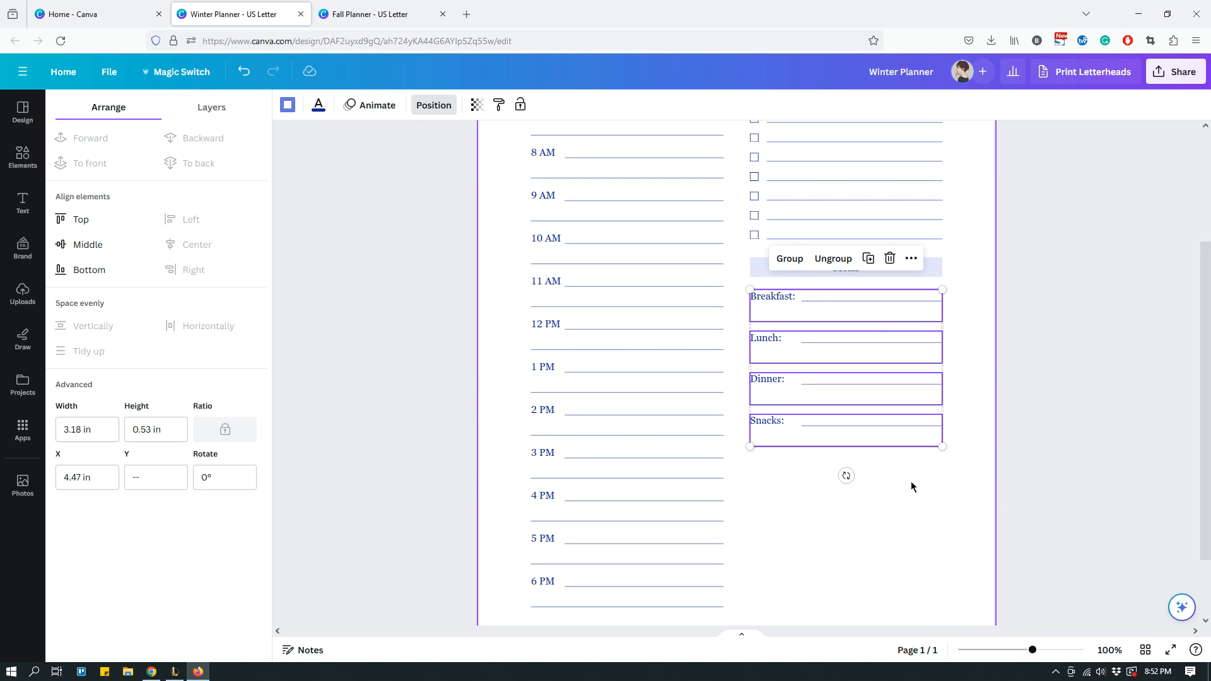
pyautogui.click(981, 474)
pyautogui.scroll(-3, 1028, 391)
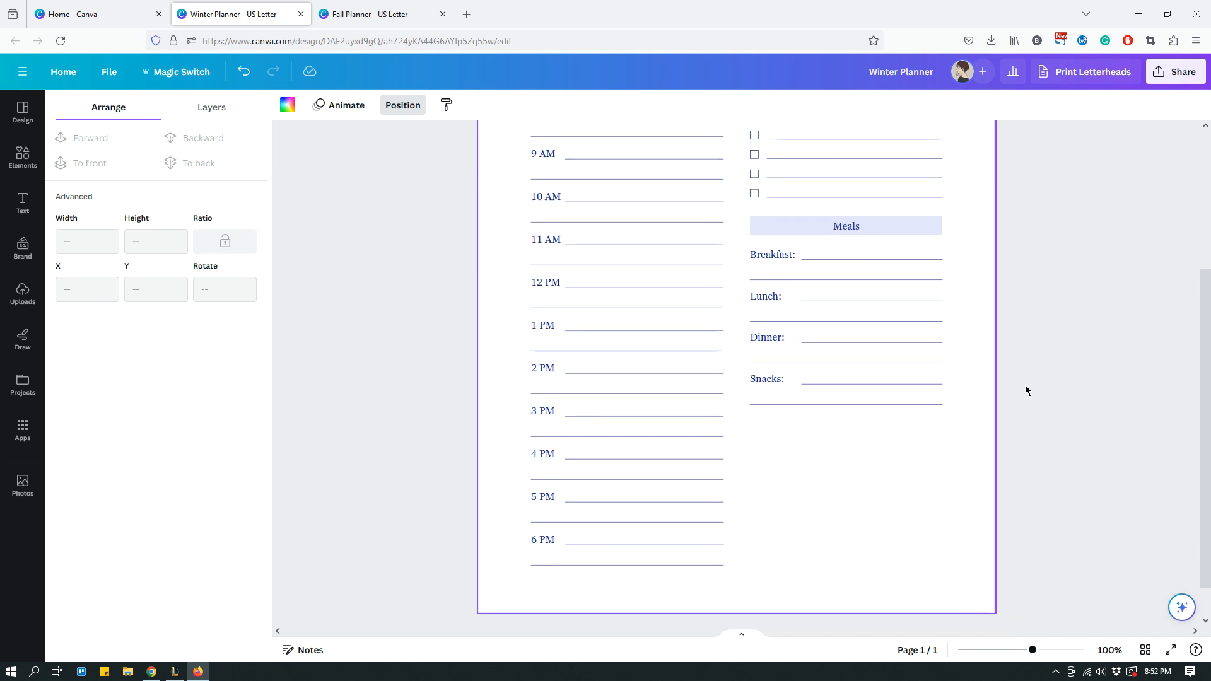
pyautogui.scroll(4, 1025, 390)
pyautogui.scroll(-4, 1025, 390)
pyautogui.scroll(3, 1005, 284)
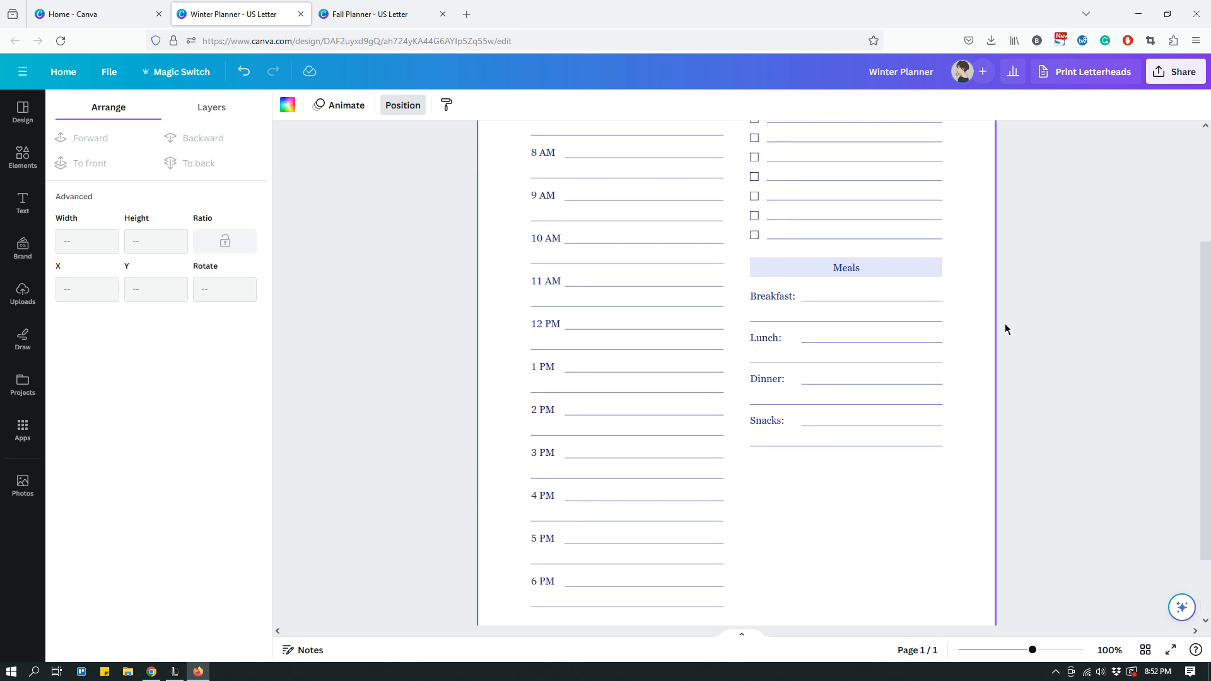
# Duplicate the Meals heading text with its shaded bar and place the copy below the Snacks block, with the text at about Y 7.91 in.
pyautogui.click(881, 266)
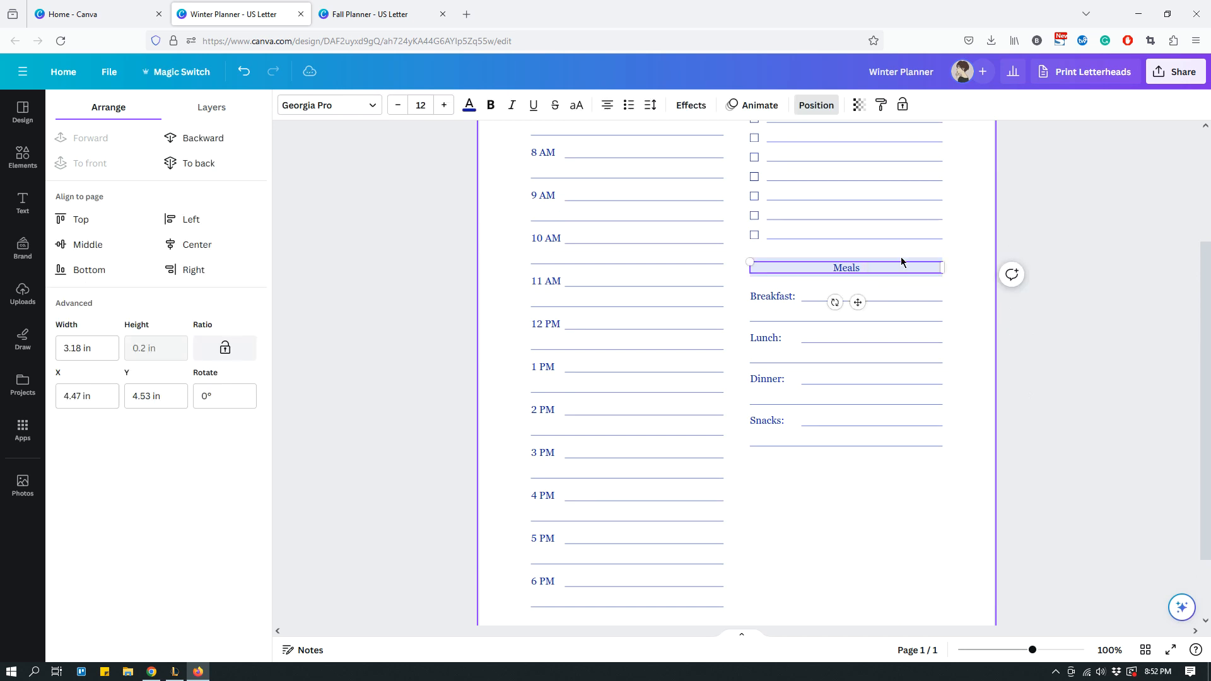
pyautogui.keyDown('shift'); pyautogui.click(903, 258); pyautogui.keyUp('shift')
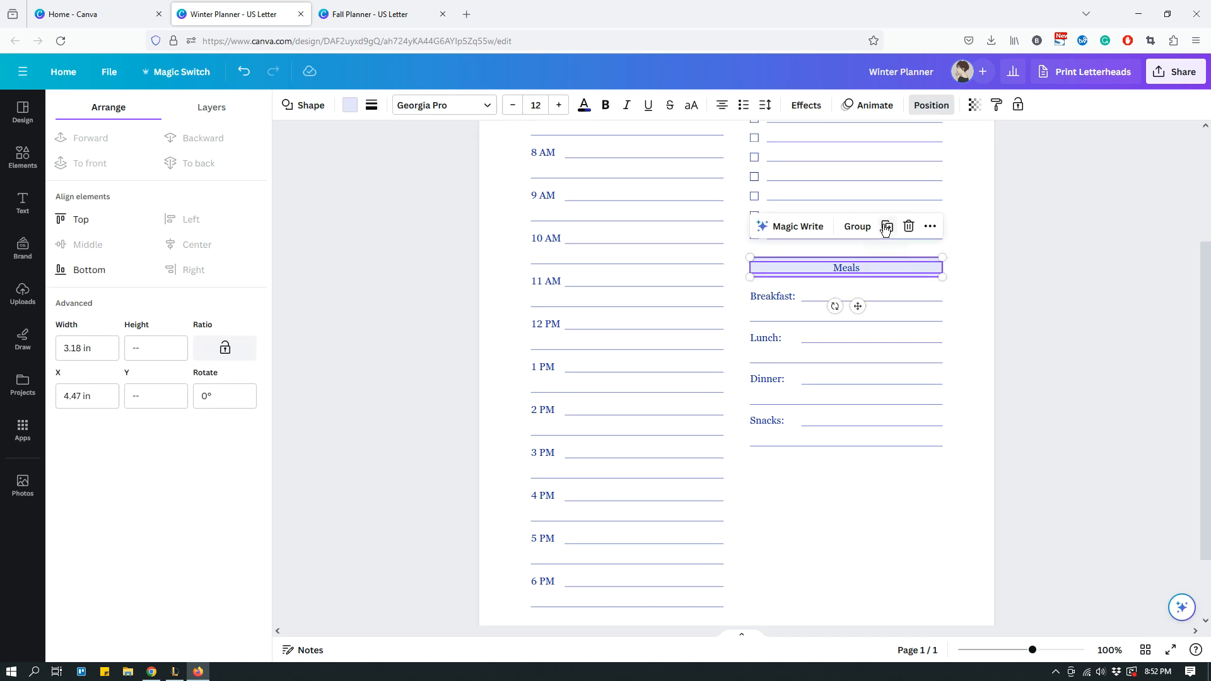
pyautogui.moveTo(845, 278); pyautogui.dragTo(837, 472)
pyautogui.click(968, 471)
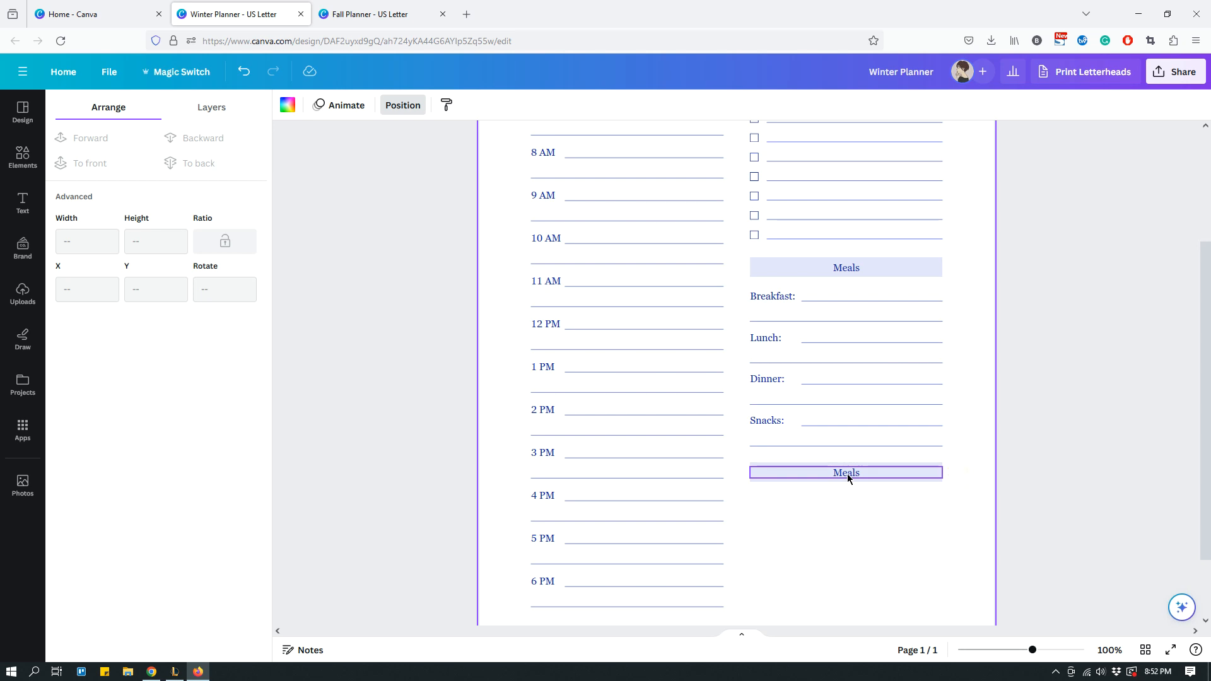
# Replace the text of the copied heading below the Snacks block with "Water".
pyautogui.click(847, 475)
pyautogui.click(847, 474)
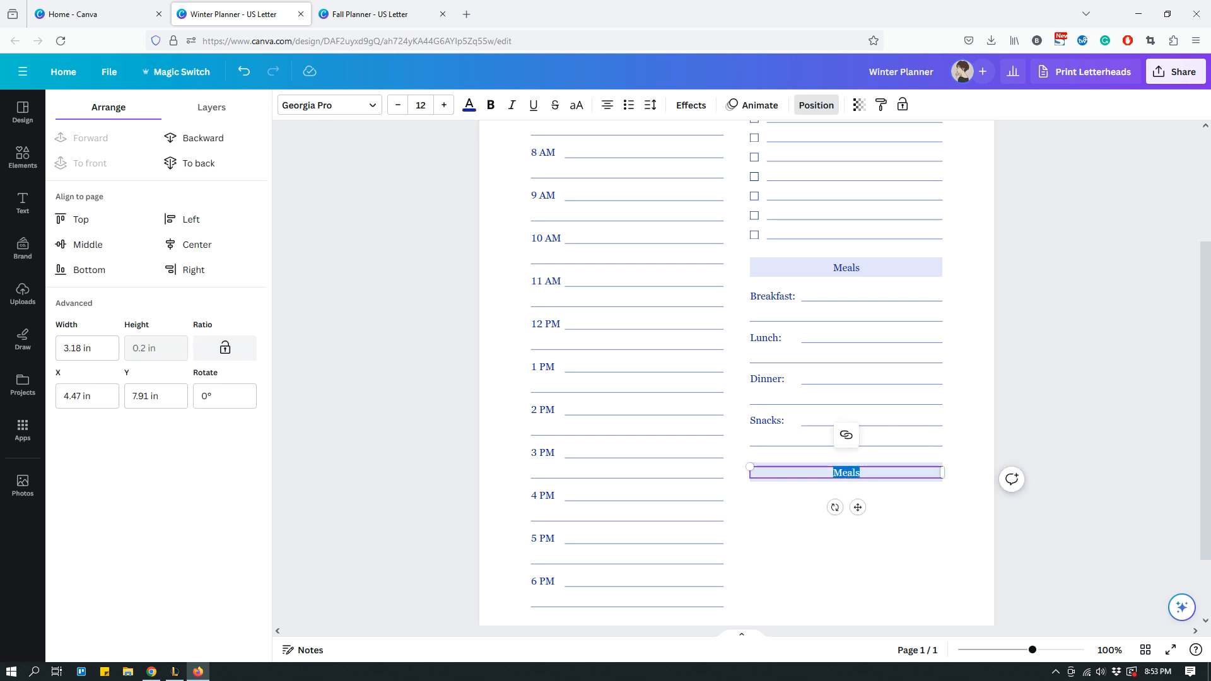
pyautogui.write('Water')
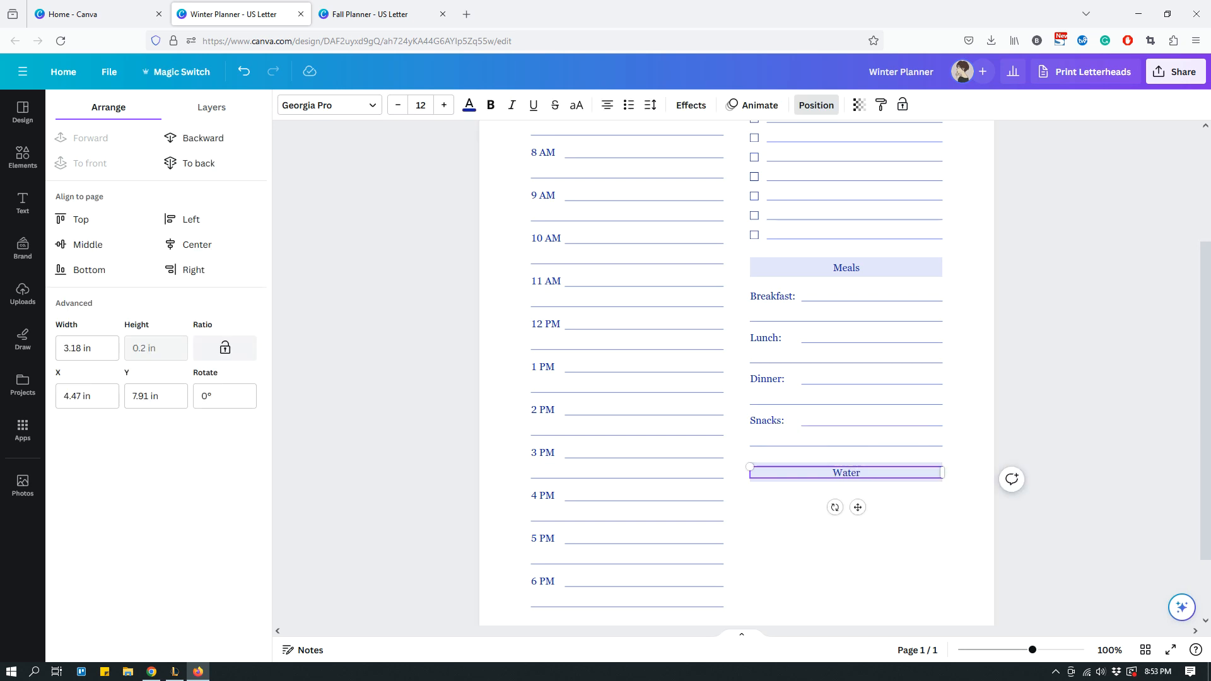
pyautogui.click(917, 525)
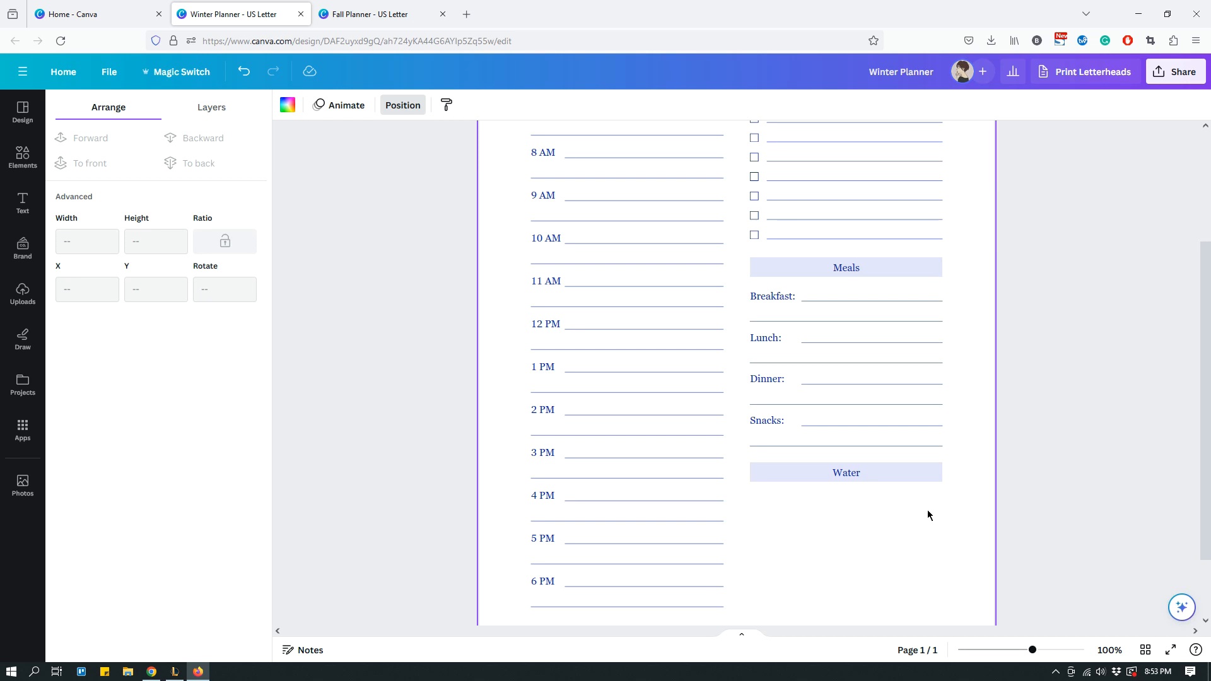
# Search the elements library for "water drop".
pyautogui.click(17, 165)
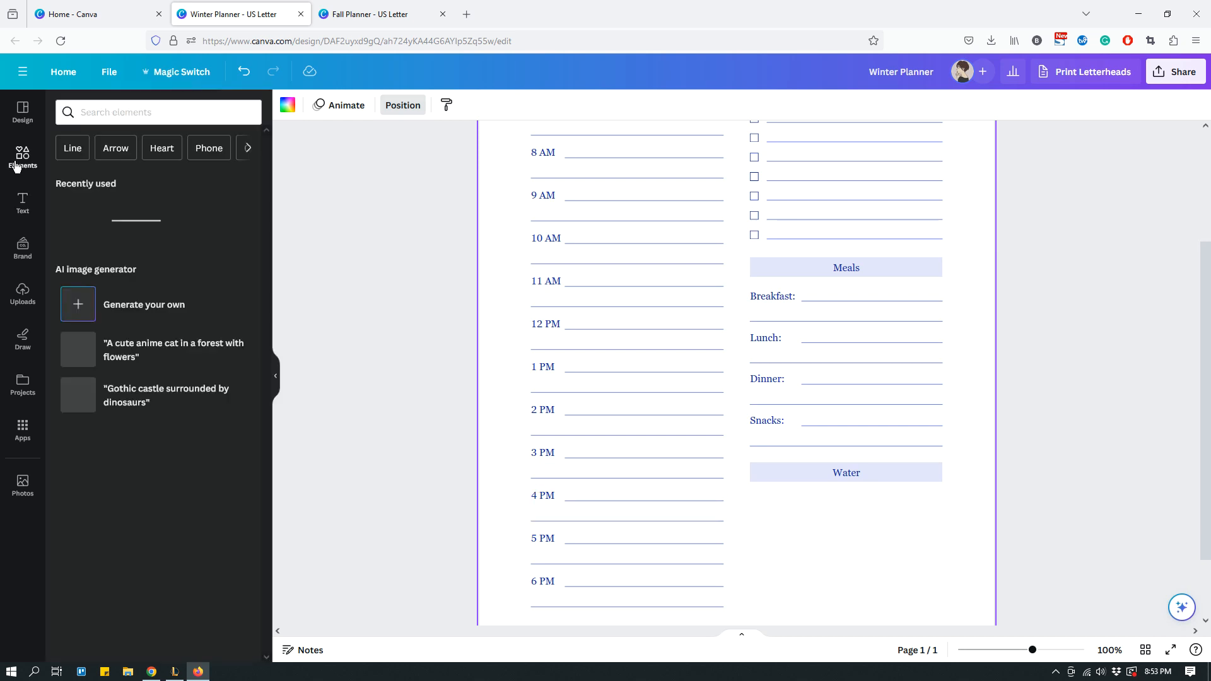
pyautogui.click(107, 113)
pyautogui.write('water')
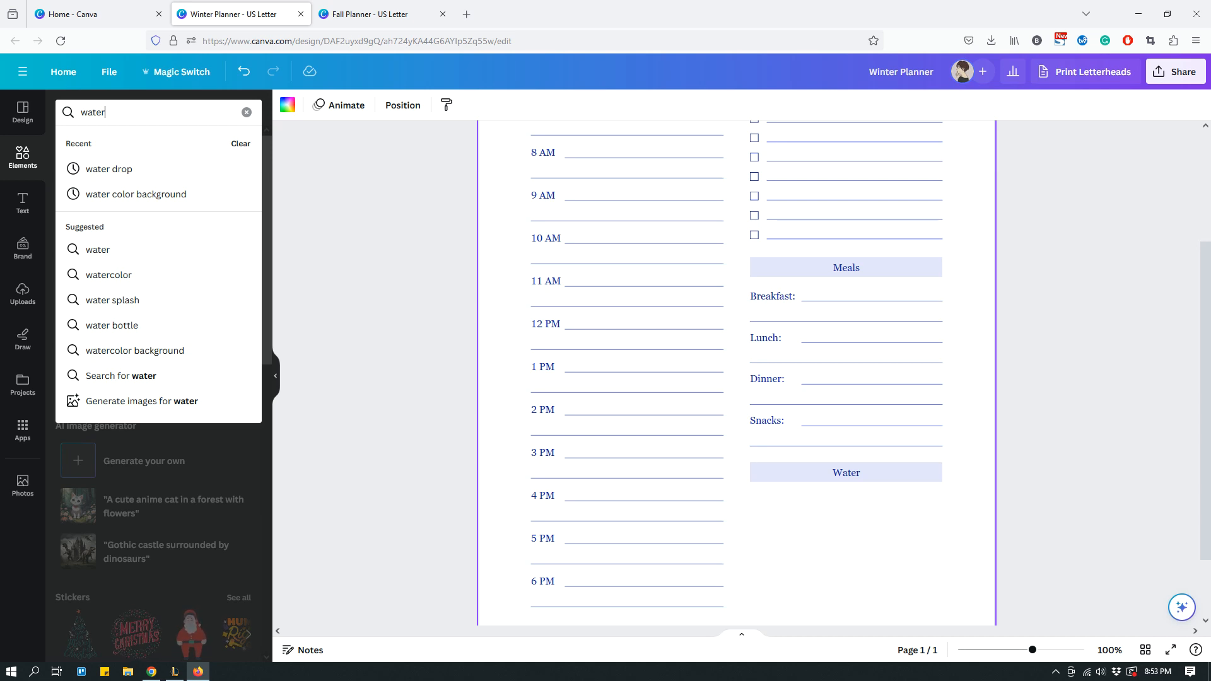
pyautogui.write('drop')
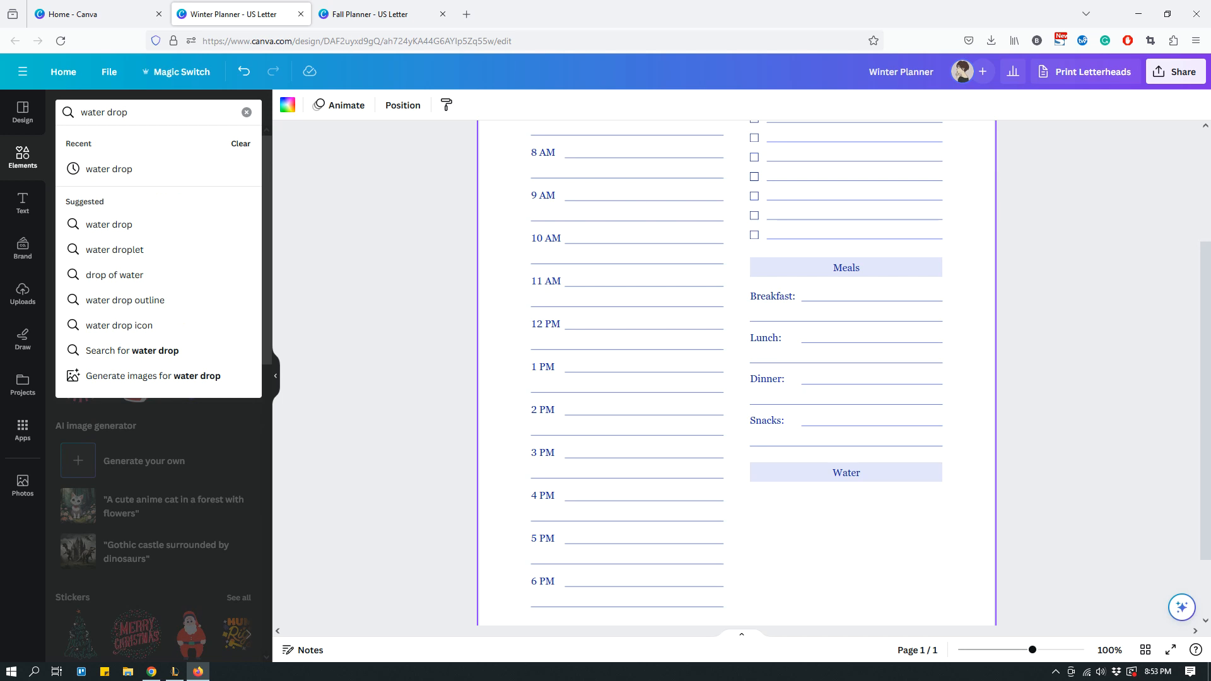
pyautogui.press('Return')
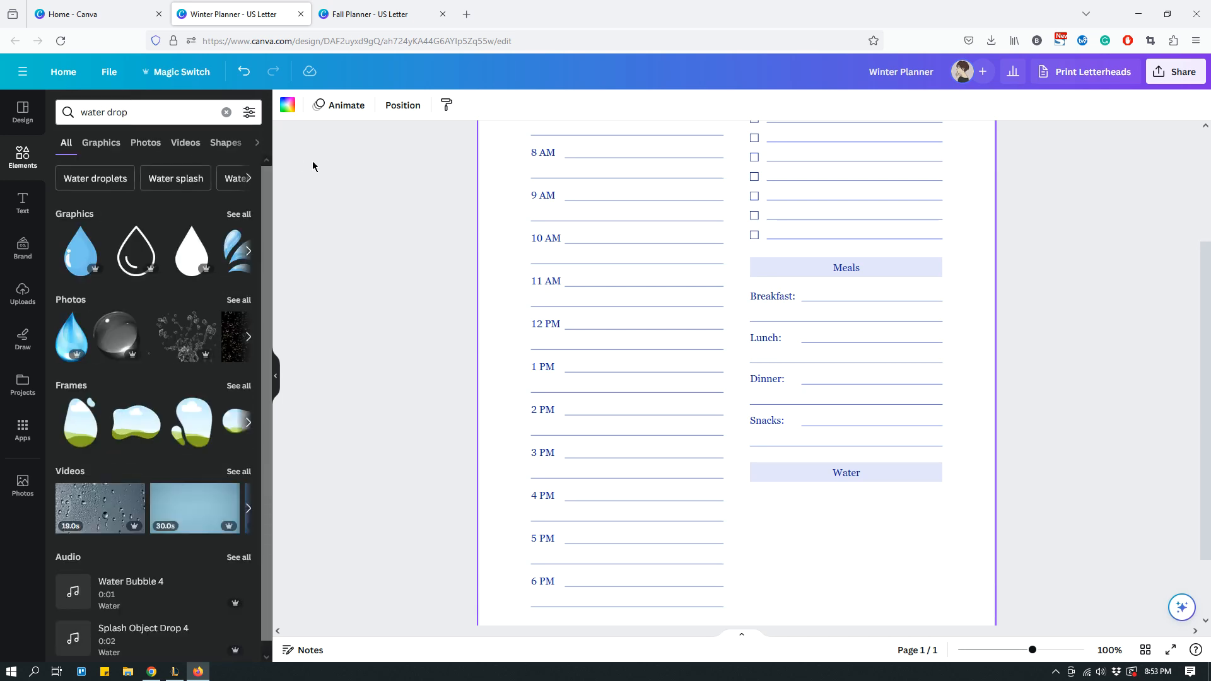
# Insert the solid drop graphic, shrink it to about 0.17 × 0.27 in and place it under the Water heading's left end.
pyautogui.scroll(-1, 318, 205)
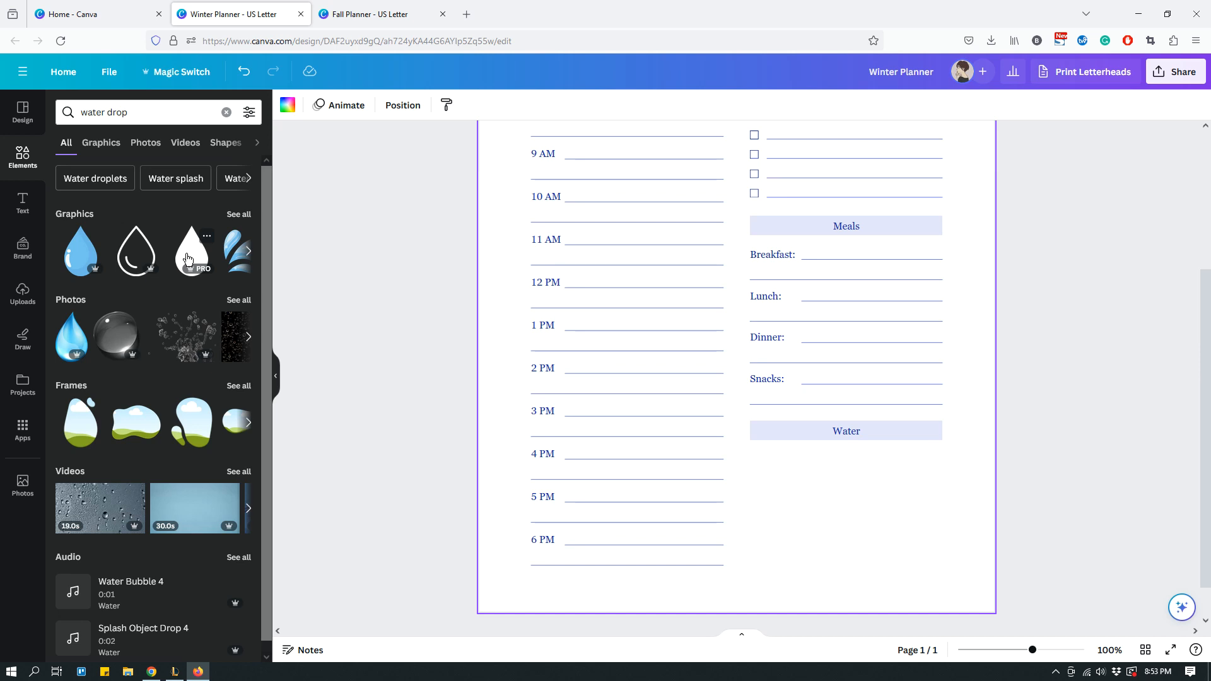
pyautogui.click(187, 258)
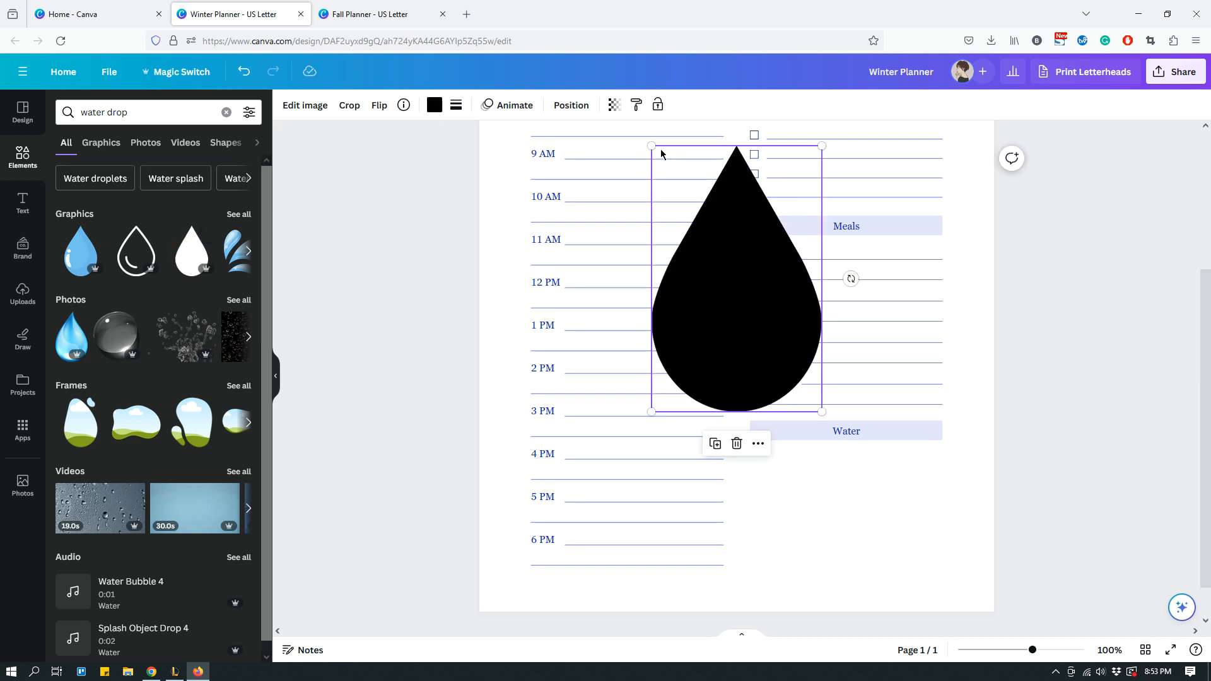
pyautogui.moveTo(652, 146); pyautogui.dragTo(769, 468)
pyautogui.click(865, 528)
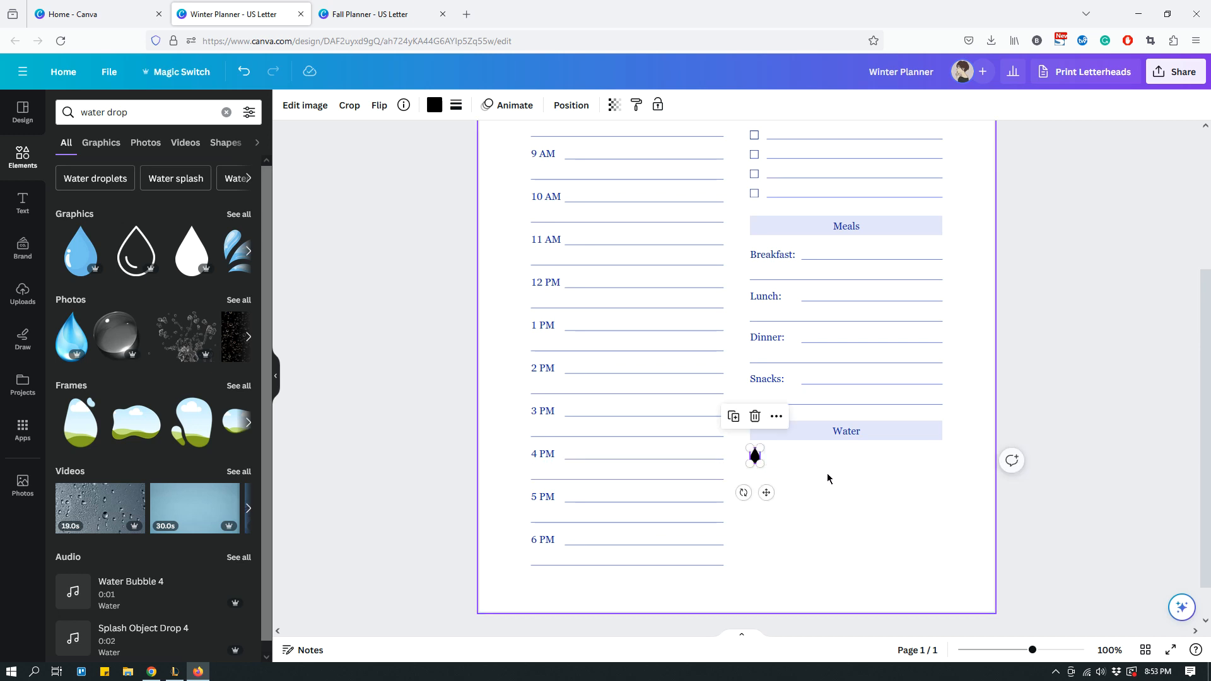
# Duplicate the small water drop seven times to make eight drops.
pyautogui.click(733, 420)
pyautogui.click(744, 430)
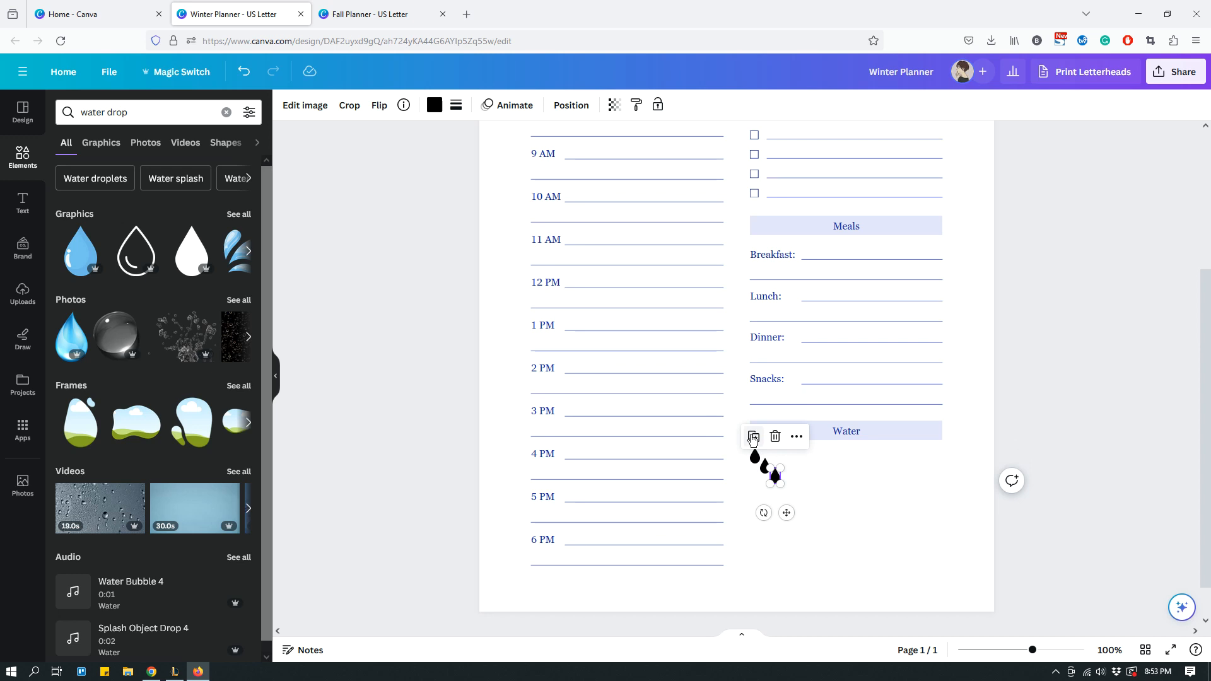
pyautogui.click(754, 440)
pyautogui.click(765, 450)
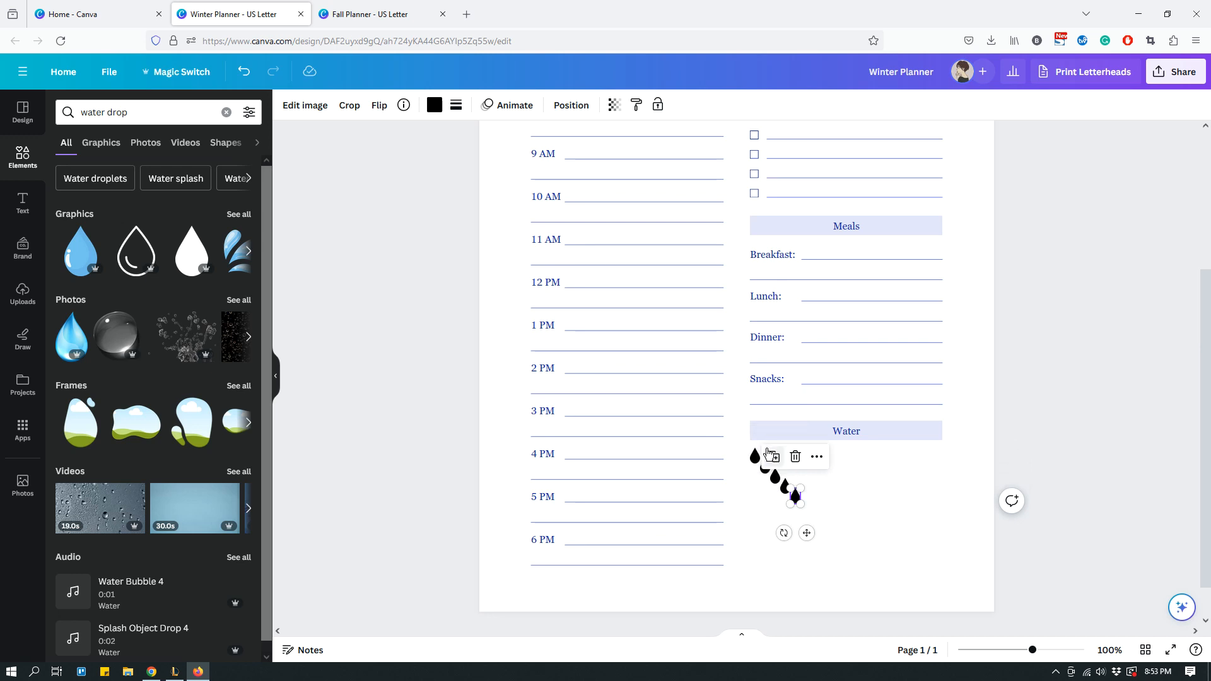
pyautogui.click(774, 458)
pyautogui.click(785, 467)
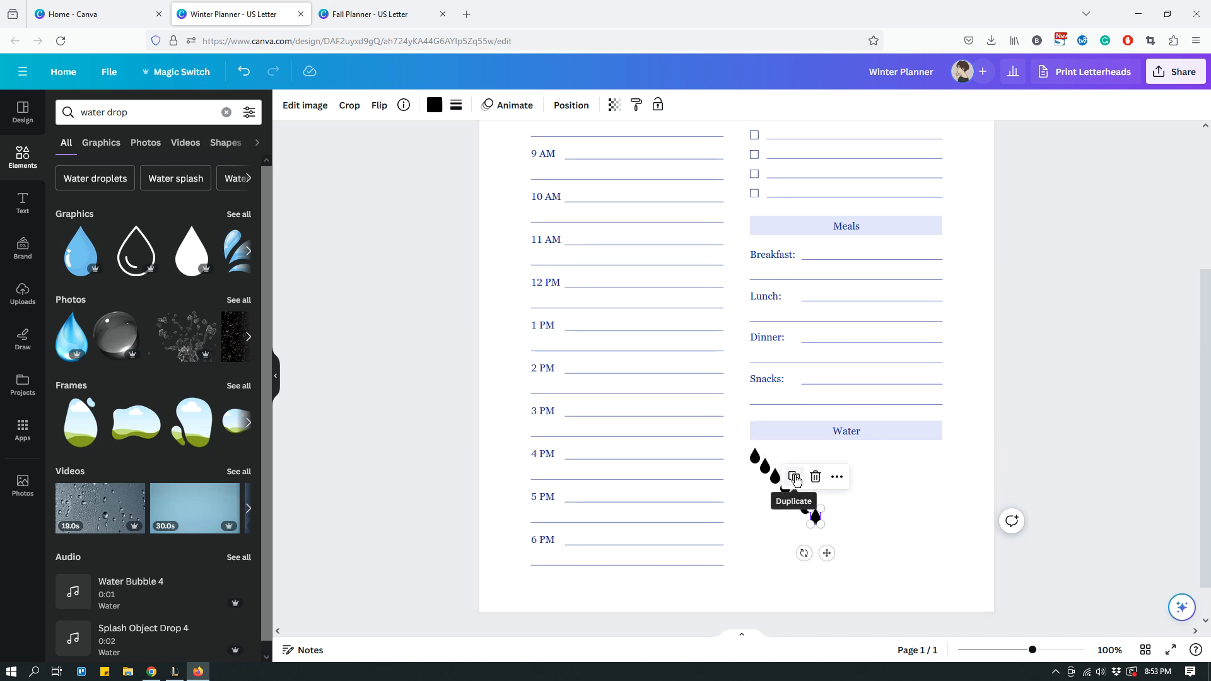
pyautogui.click(795, 477)
# Arrange the drop copies in one row under the Water heading at about Y 8.29 in, with one at the right end of the column.
pyautogui.moveTo(827, 526); pyautogui.dragTo(936, 458)
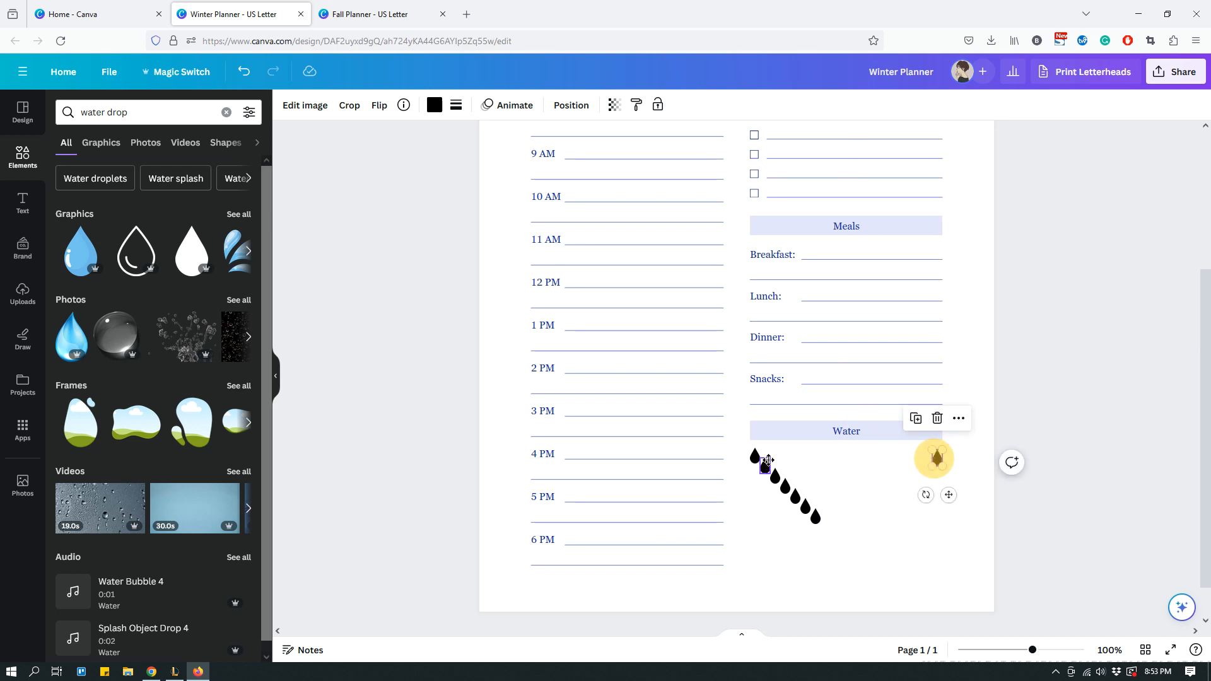
pyautogui.moveTo(768, 460); pyautogui.dragTo(808, 456)
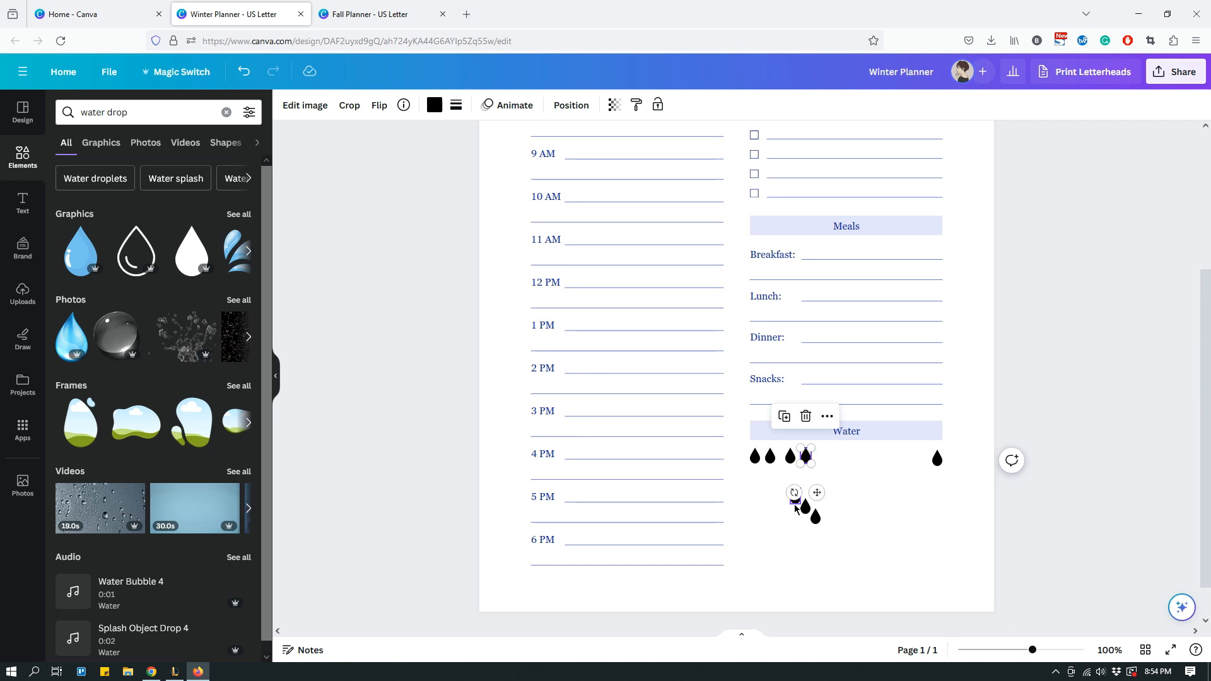
pyautogui.moveTo(798, 498); pyautogui.dragTo(837, 456)
pyautogui.moveTo(805, 505); pyautogui.dragTo(854, 457)
pyautogui.moveTo(816, 515); pyautogui.dragTo(939, 456)
pyautogui.click(937, 458)
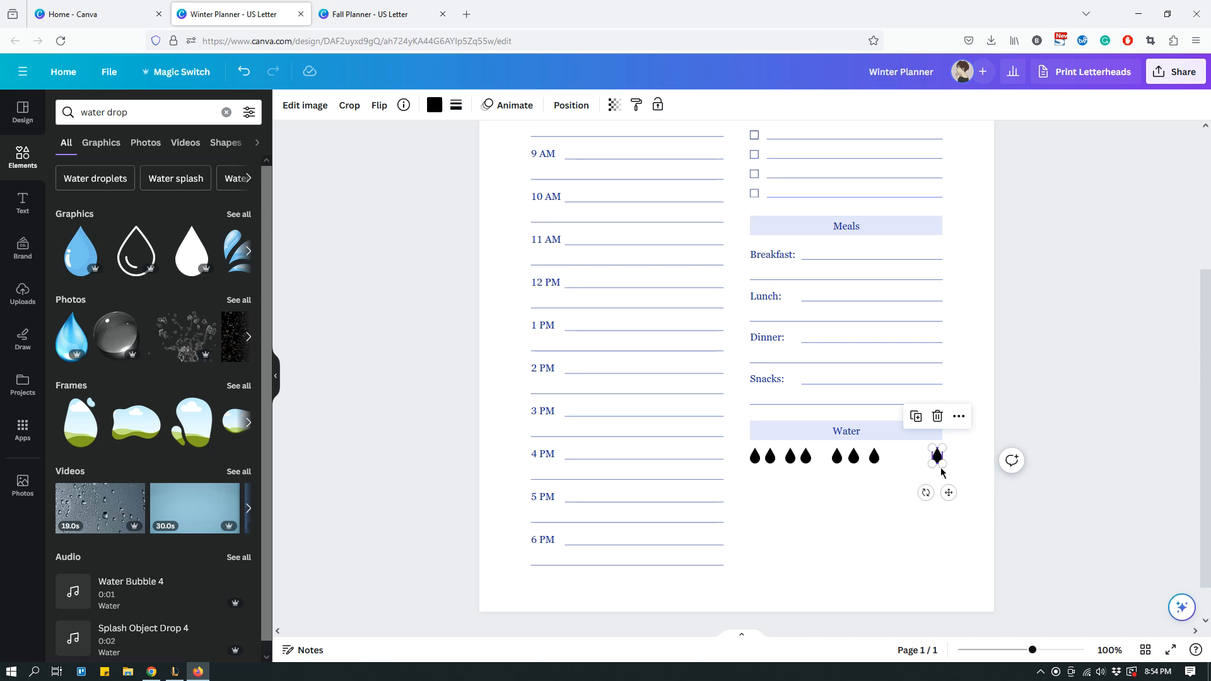
pyautogui.click(859, 502)
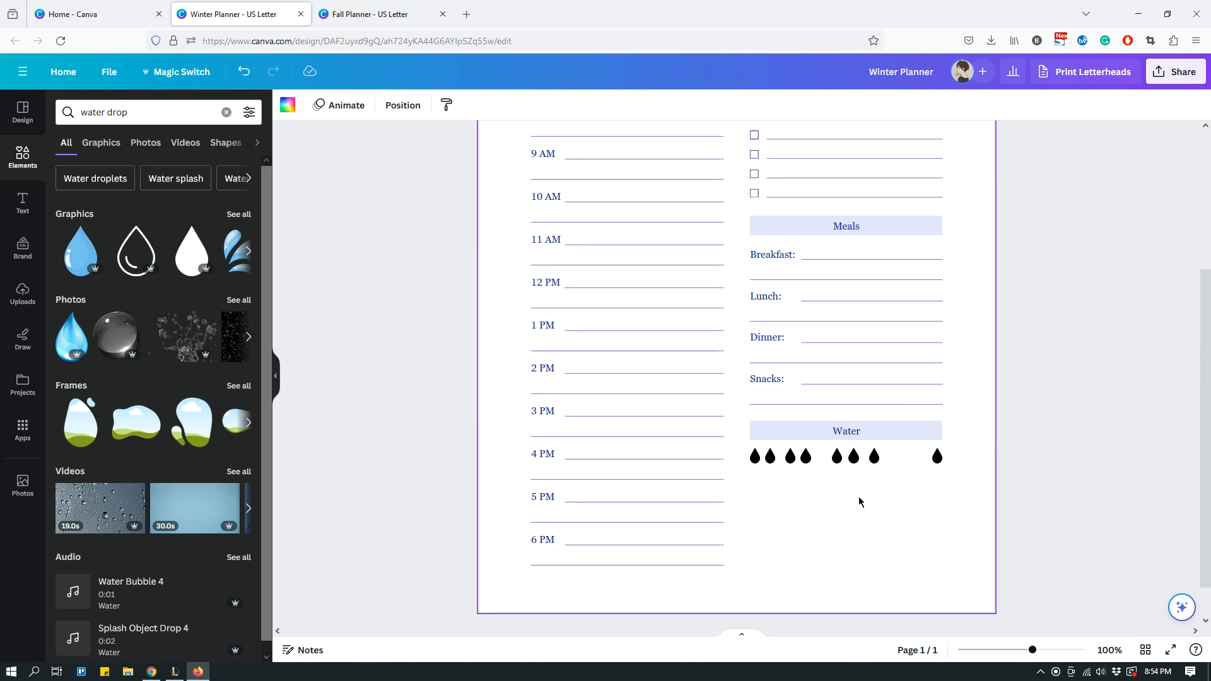
# Space the eight water drops evenly across the width of the Water heading.
pyautogui.moveTo(952, 465); pyautogui.dragTo(753, 460)
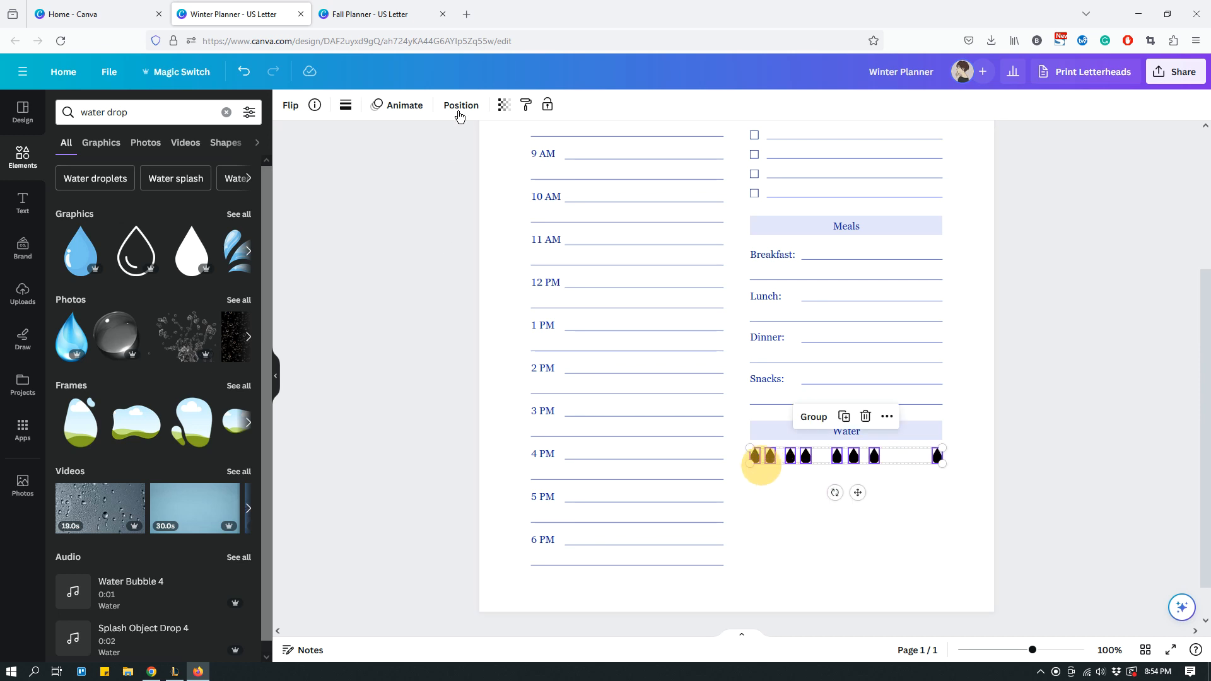
pyautogui.click(461, 105)
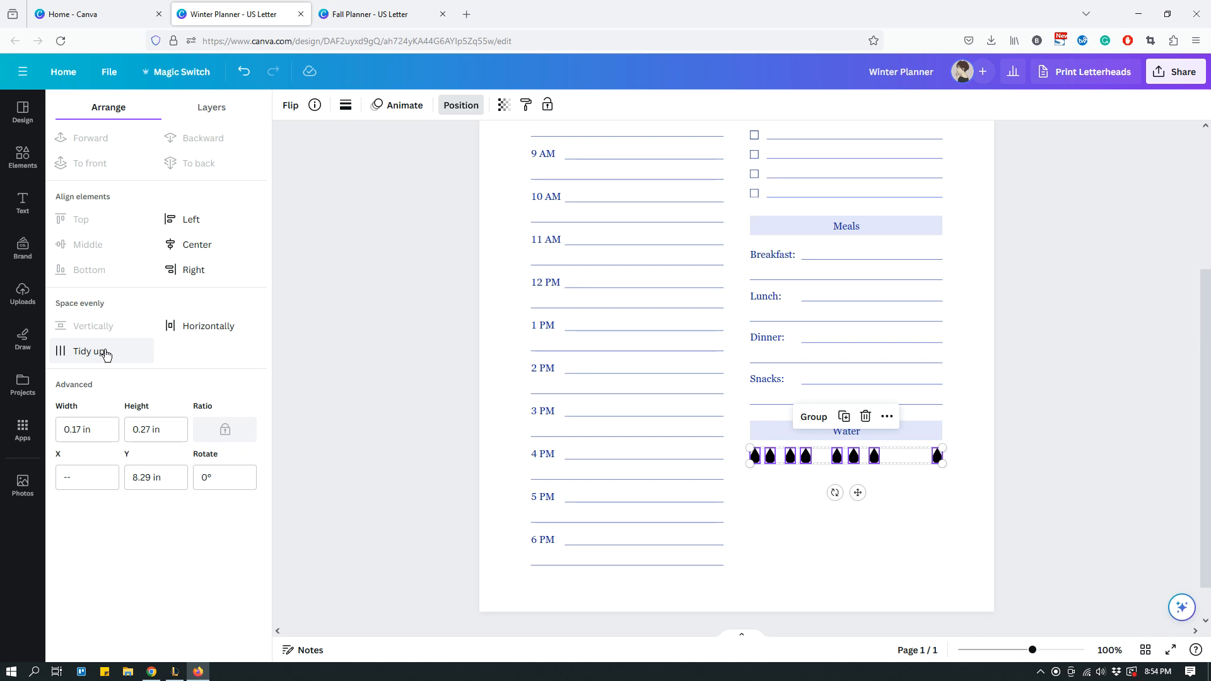
pyautogui.click(104, 353)
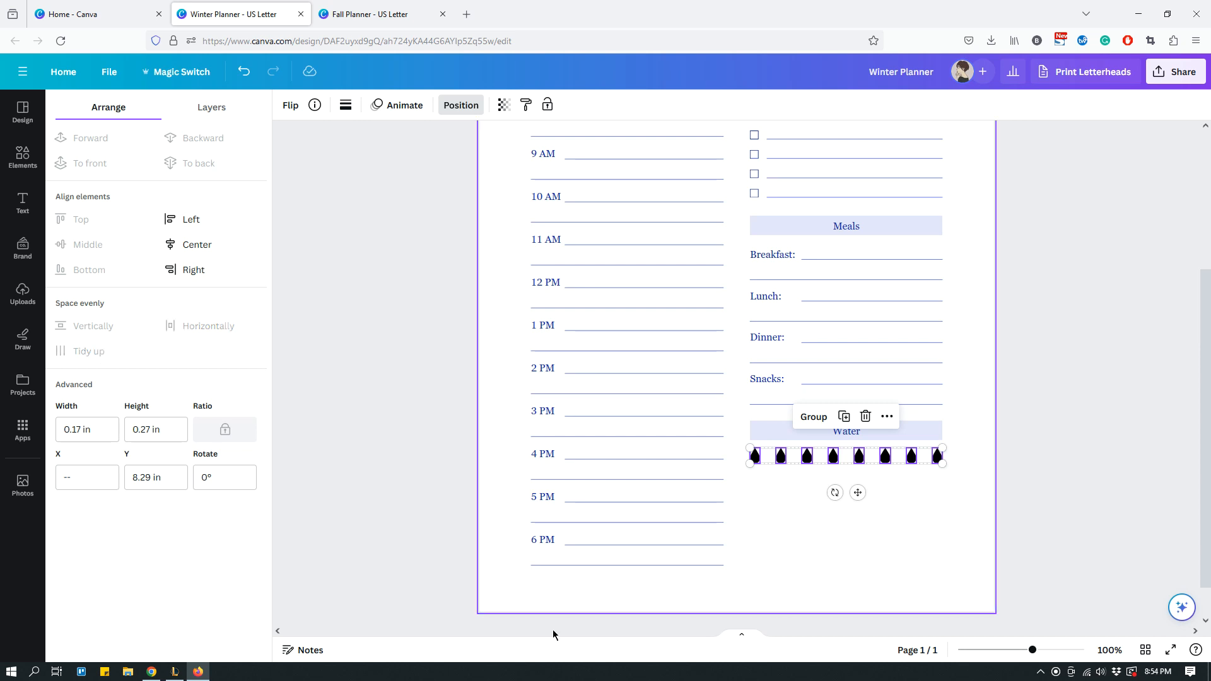
pyautogui.click(835, 556)
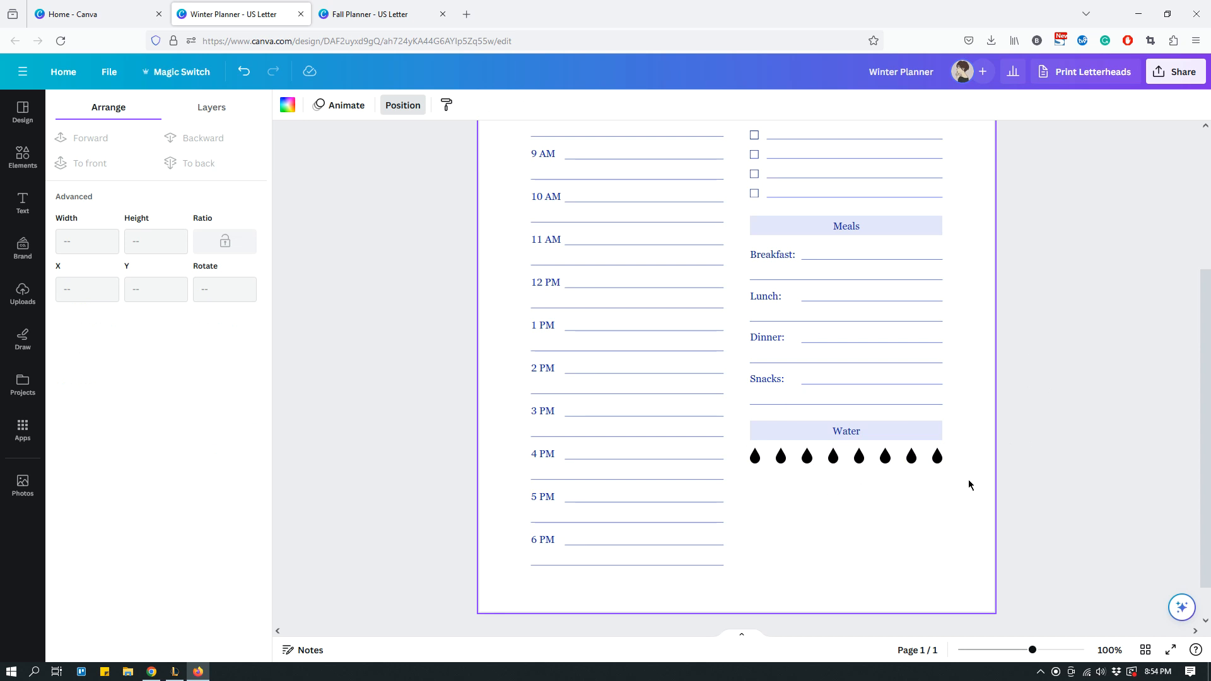
# Recolor the first water drop with the medium blue from the document colors.
pyautogui.moveTo(969, 484); pyautogui.dragTo(751, 454)
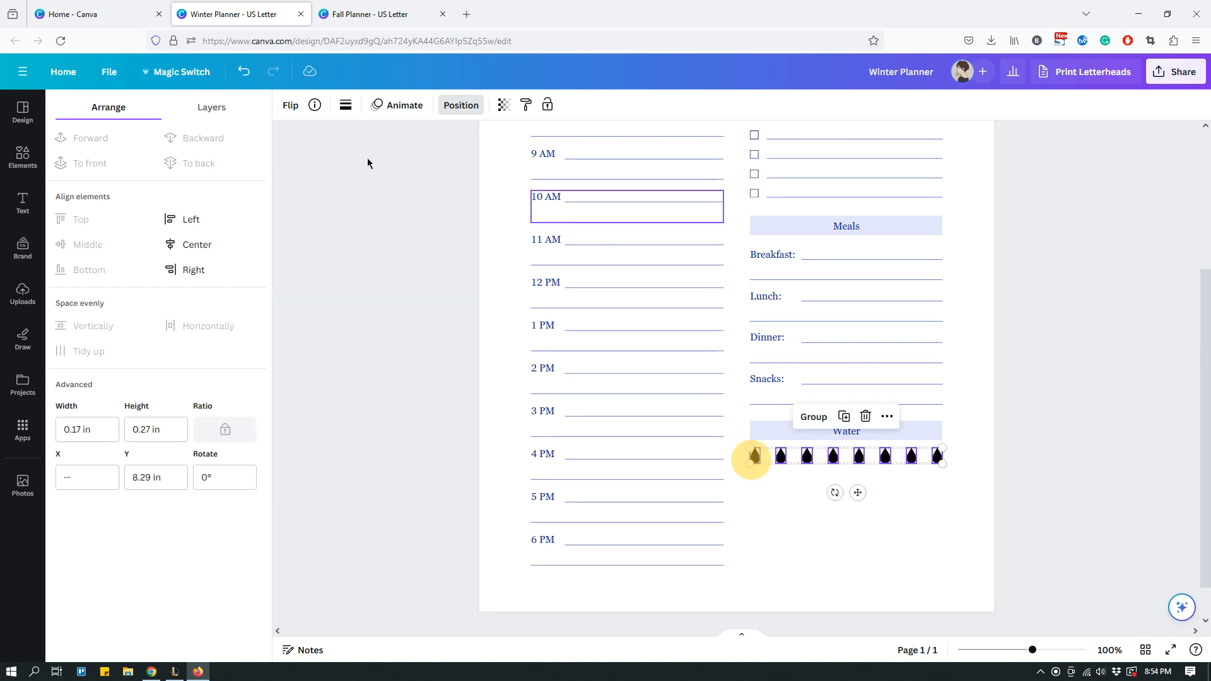
pyautogui.click(801, 536)
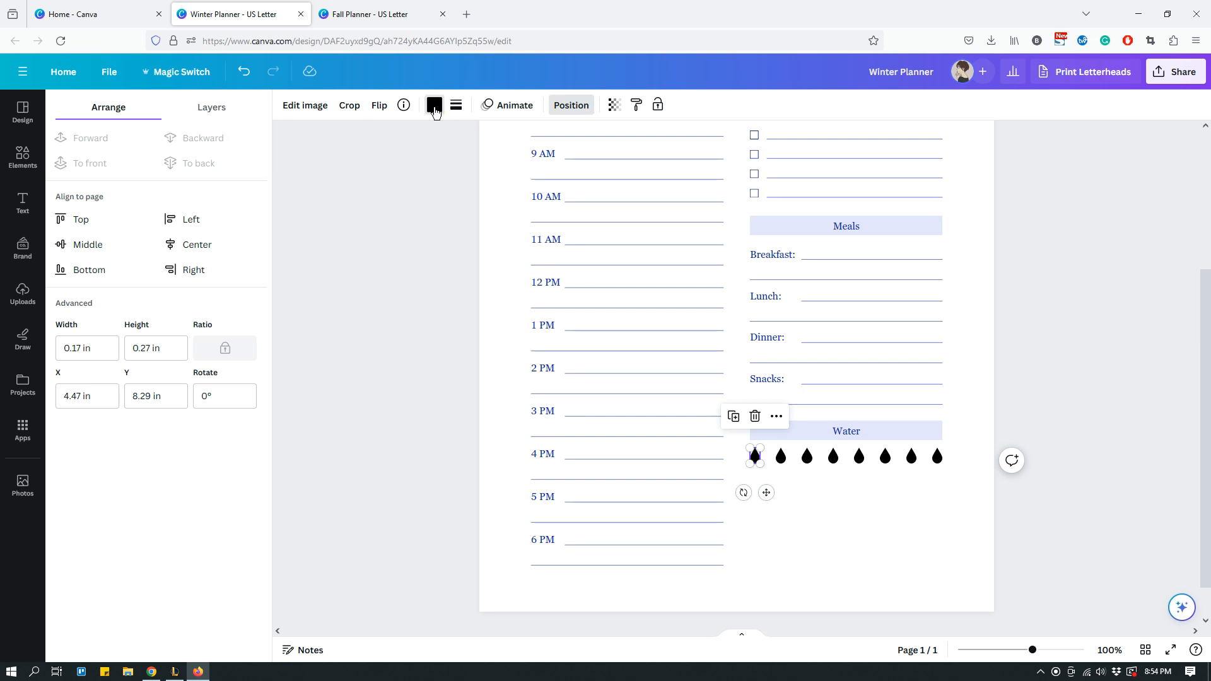
pyautogui.click(435, 106)
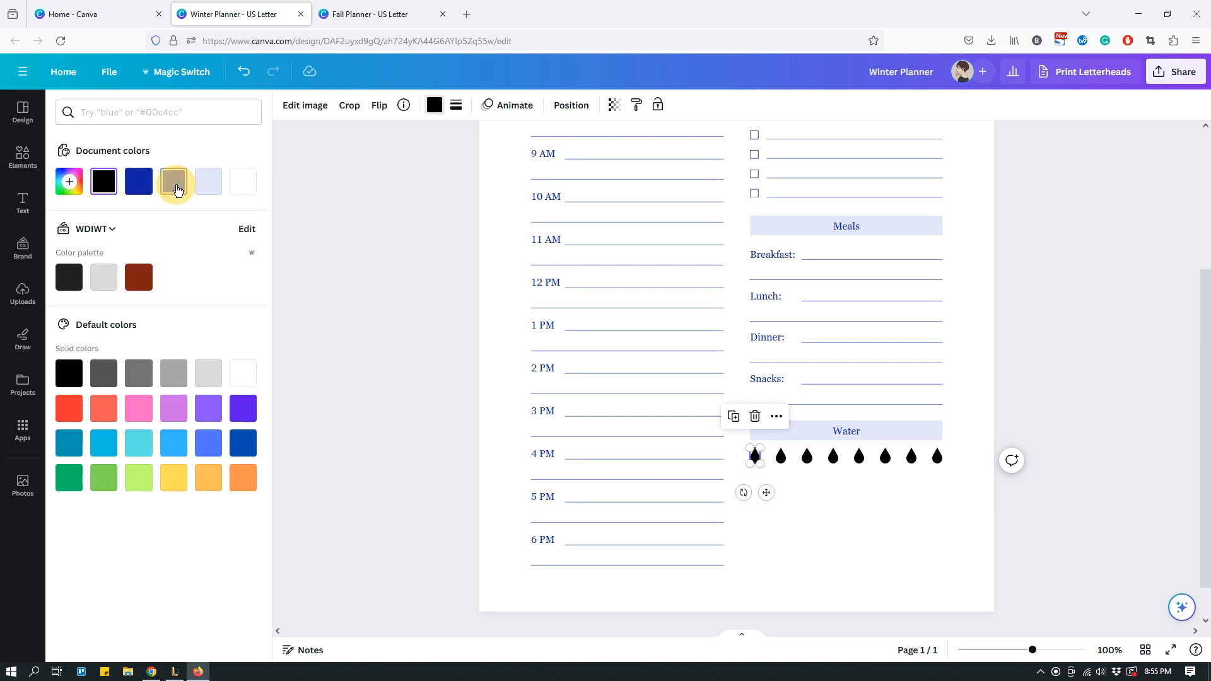
pyautogui.click(174, 183)
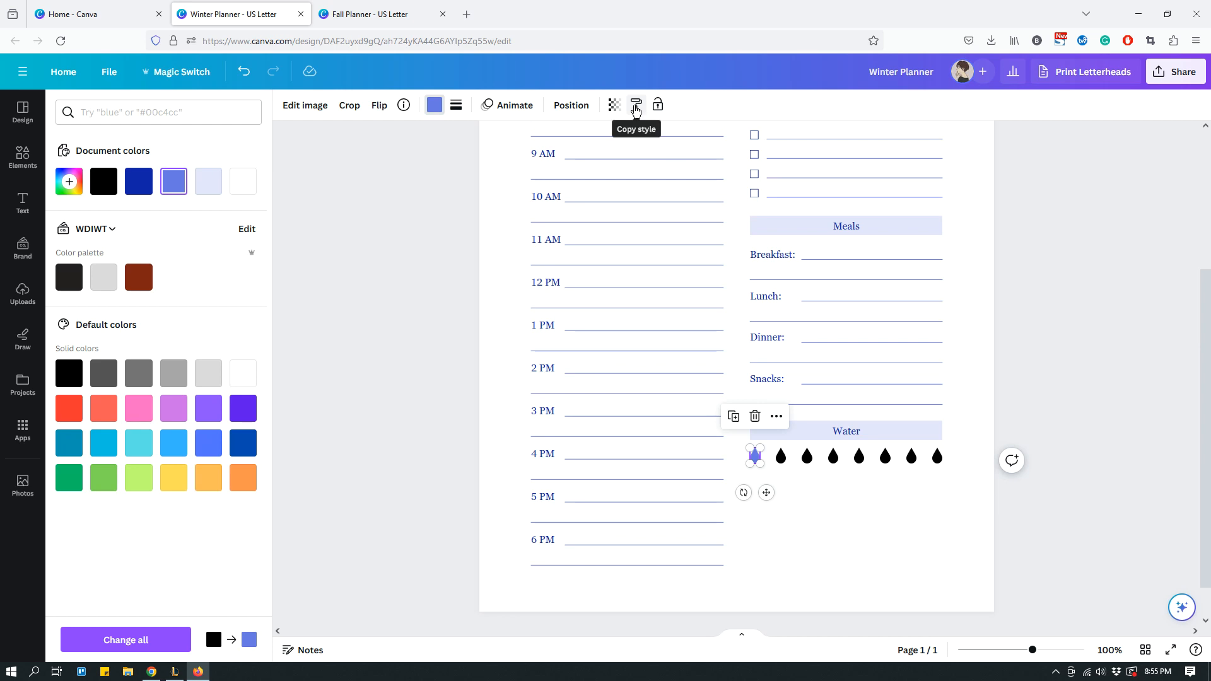
# Copy the first water drop's blue style onto each of the seven remaining black drops in the Water row.
pyautogui.click(636, 108)
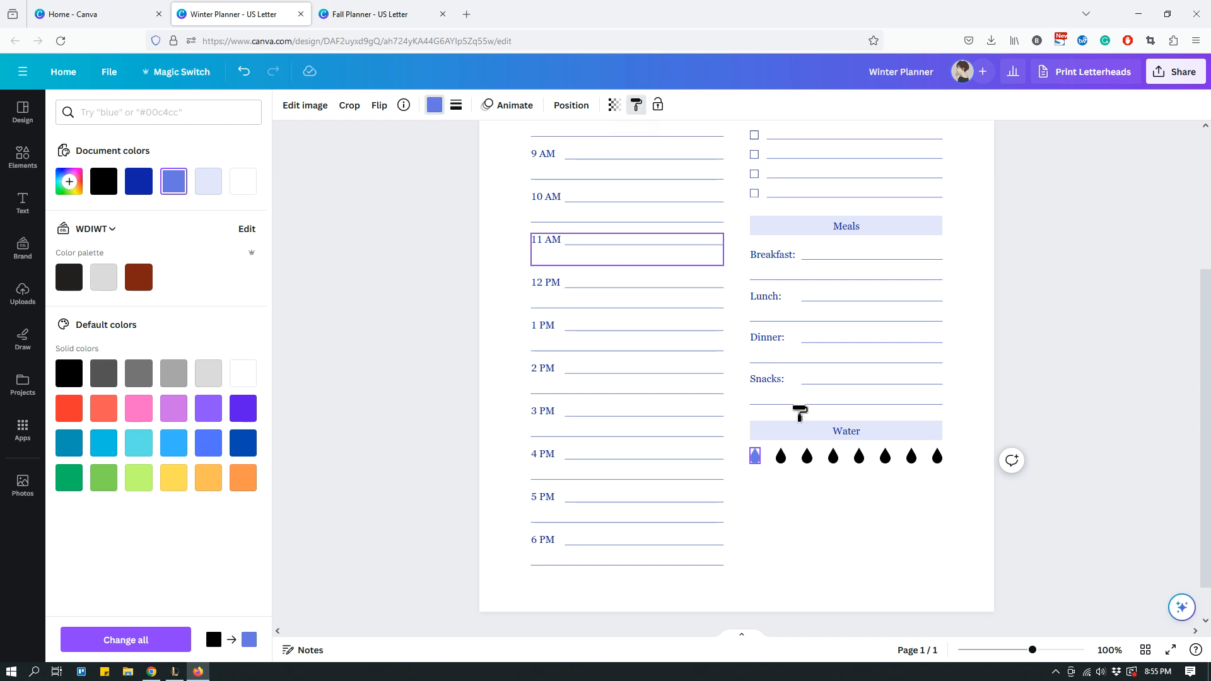
pyautogui.click(784, 462)
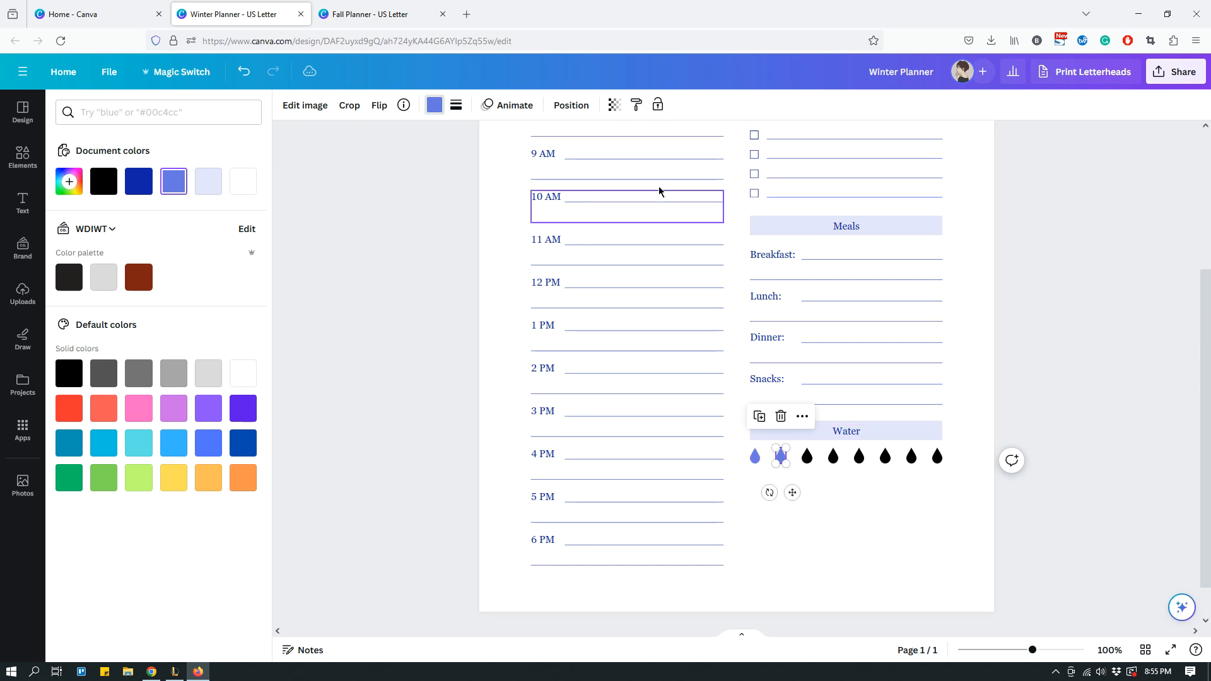
pyautogui.click(636, 105)
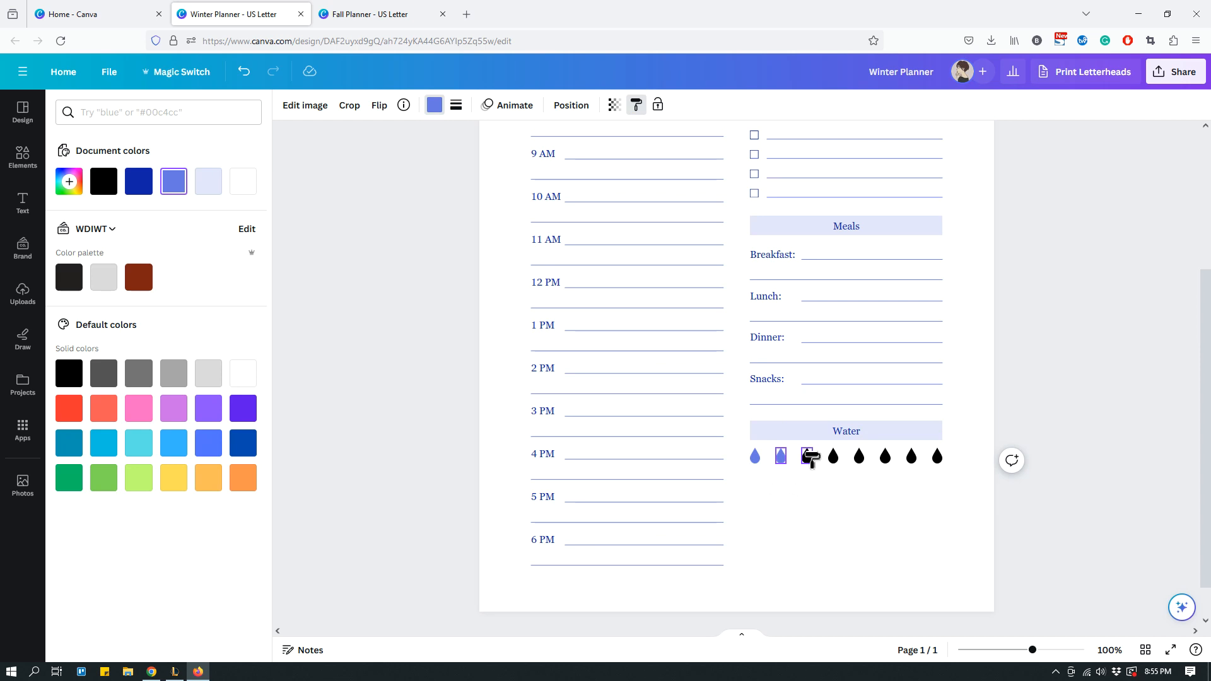
pyautogui.click(807, 456)
pyautogui.click(636, 105)
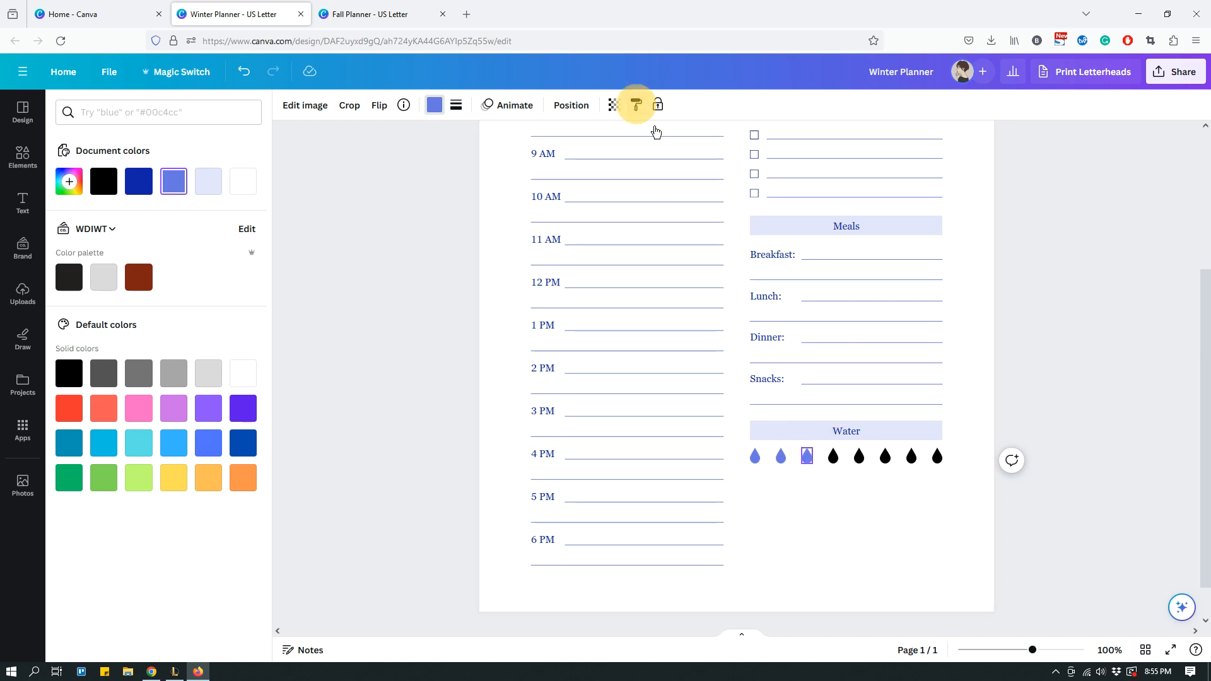
pyautogui.click(832, 457)
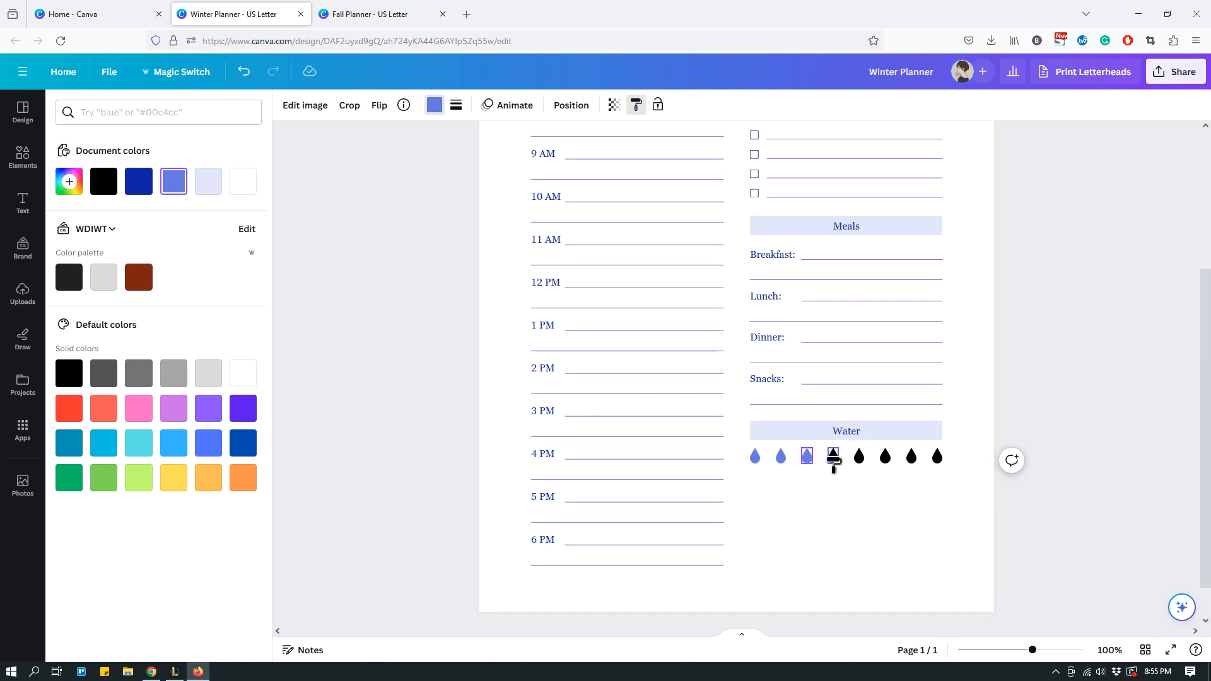
pyautogui.click(636, 105)
pyautogui.click(859, 456)
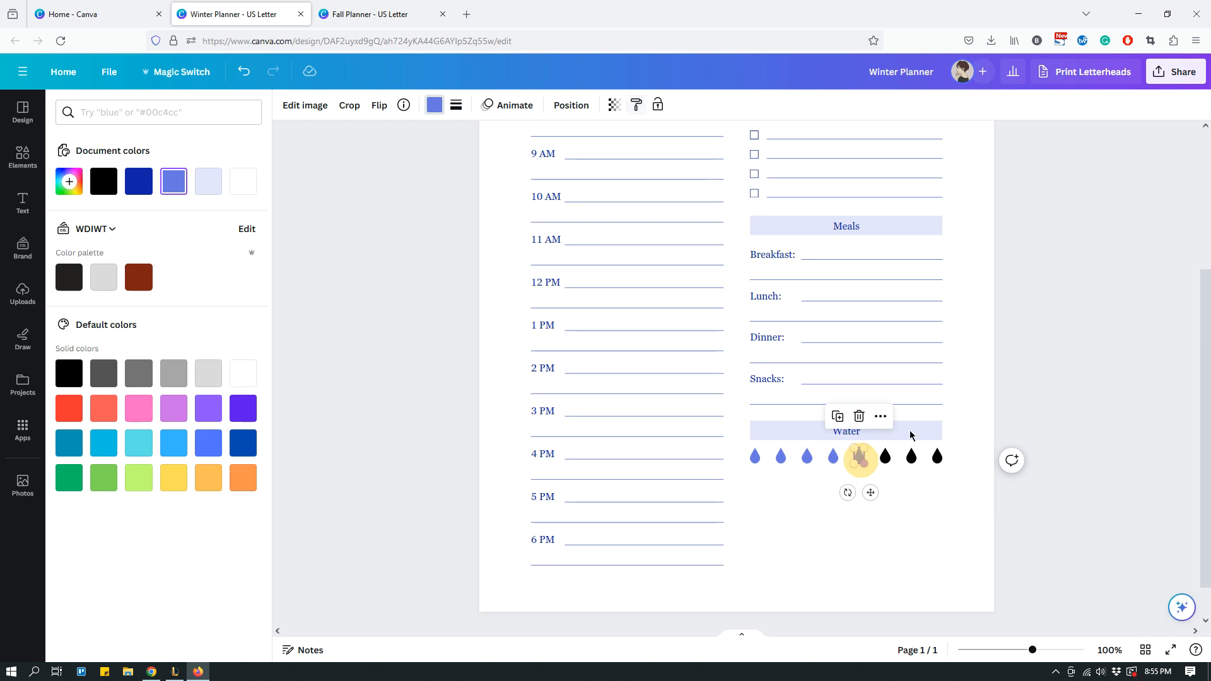
pyautogui.click(637, 105)
pyautogui.click(886, 456)
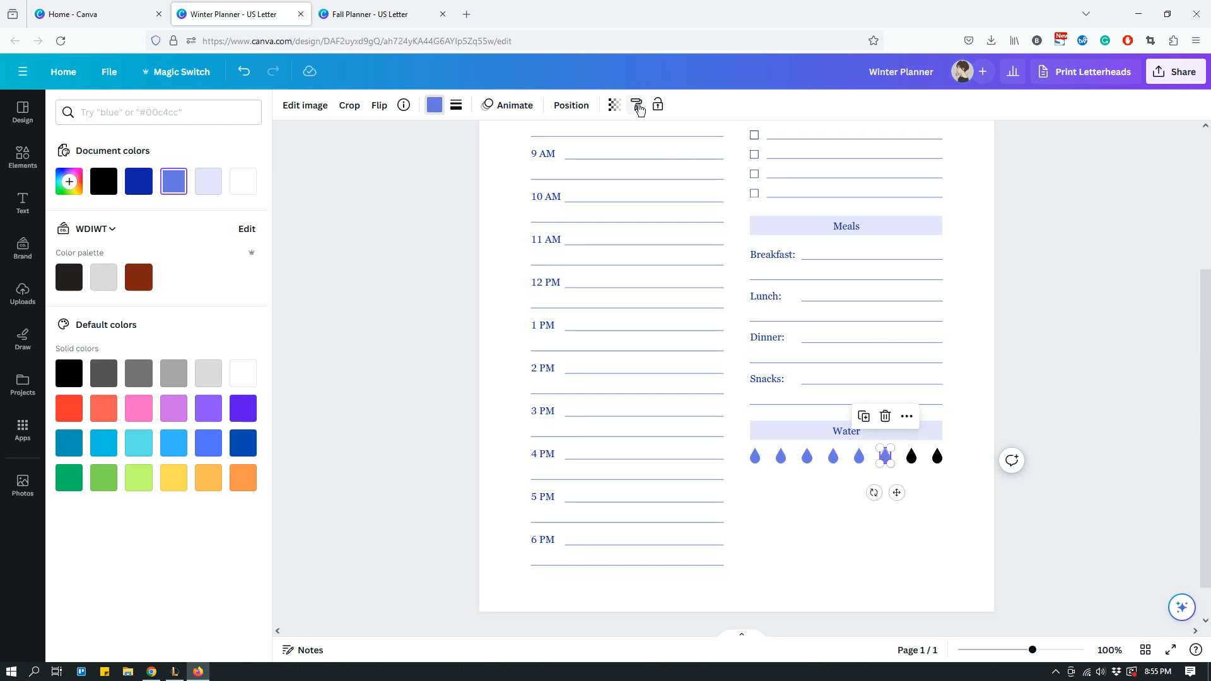
pyautogui.click(636, 106)
pyautogui.click(912, 456)
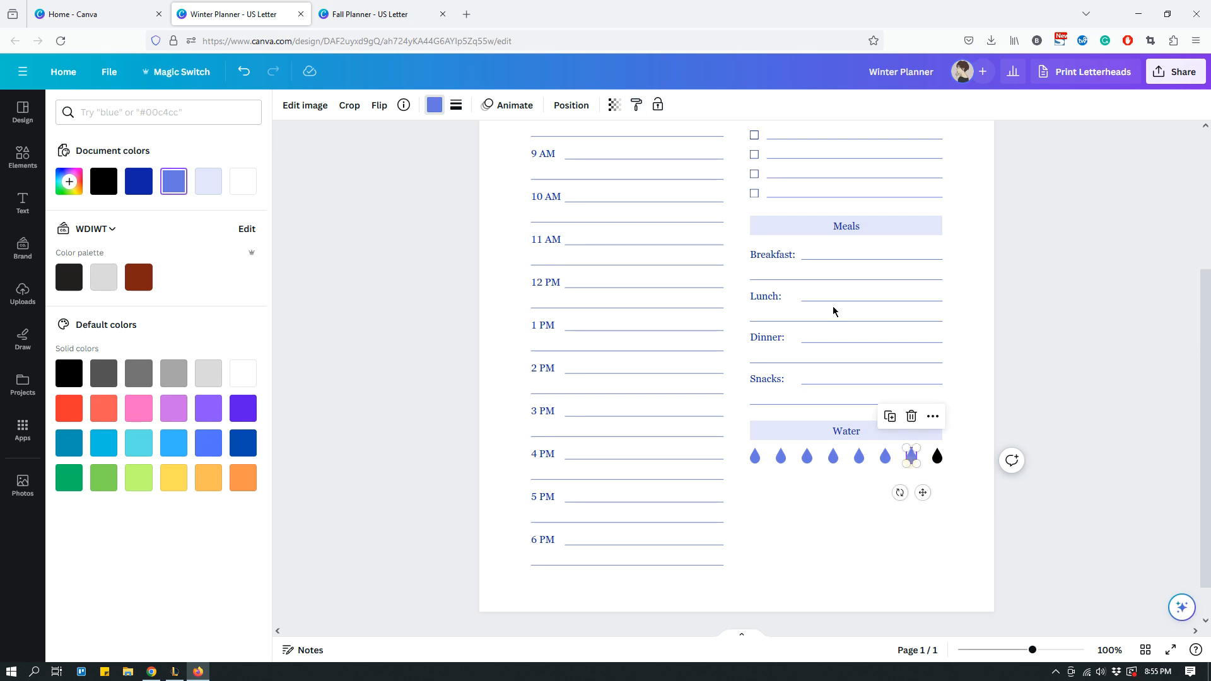
pyautogui.click(636, 105)
pyautogui.click(937, 457)
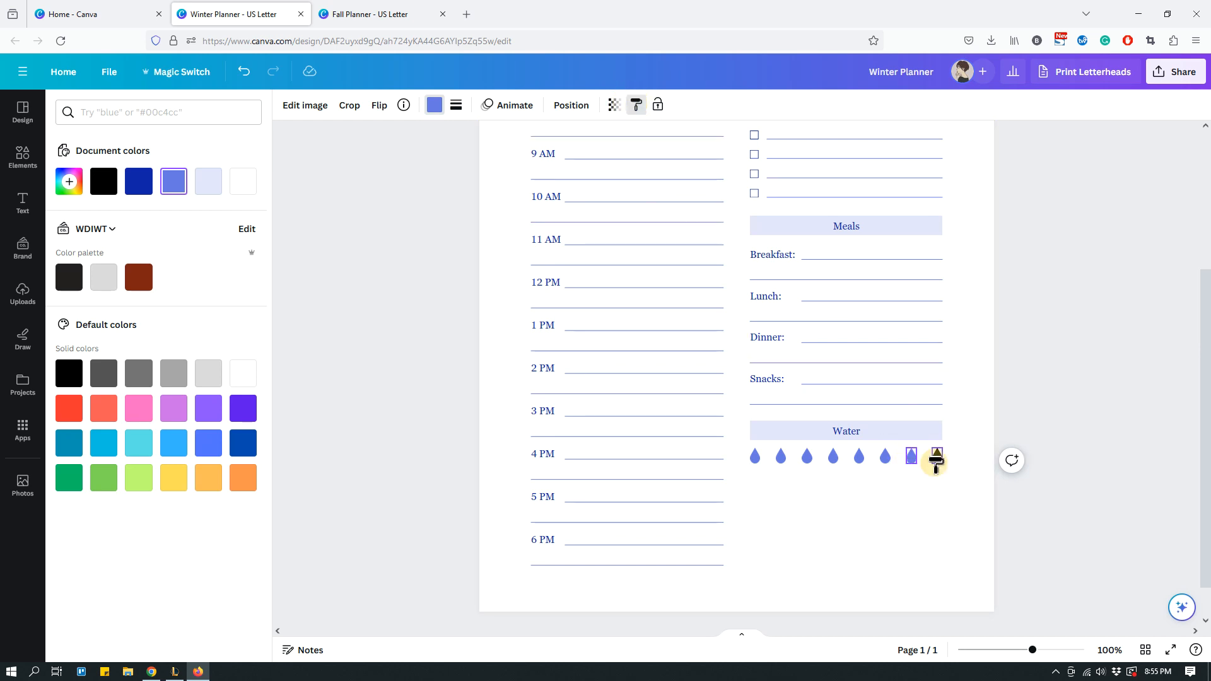
pyautogui.click(959, 557)
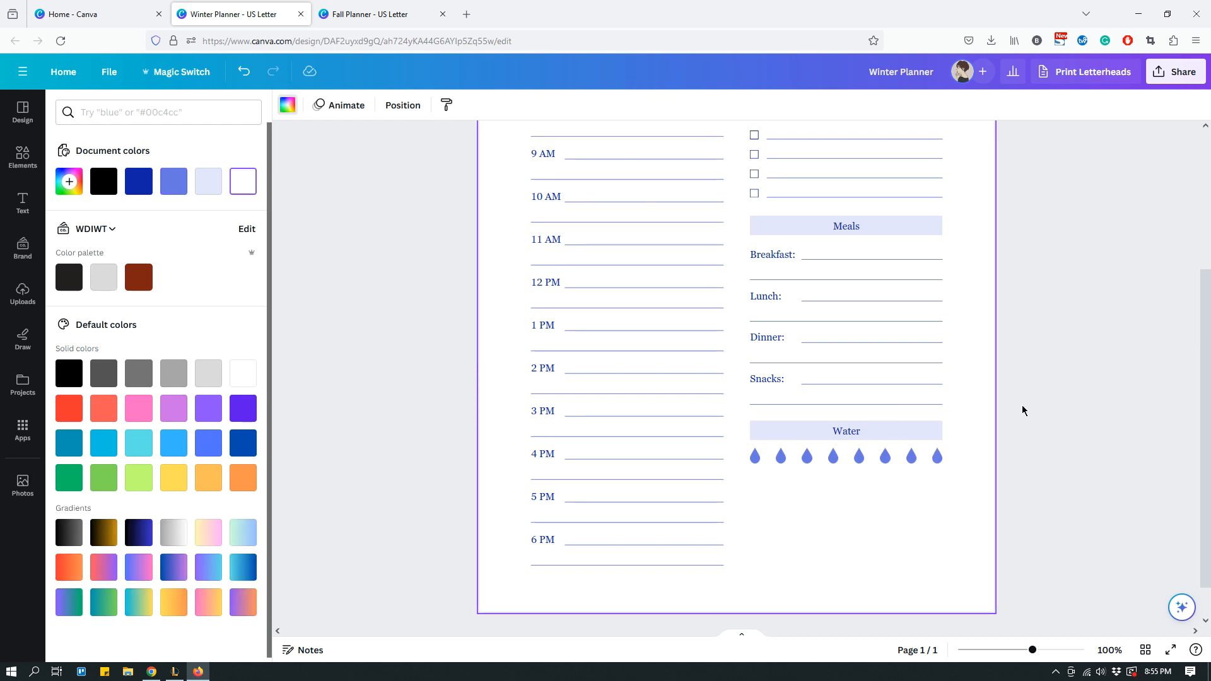
# Duplicate the Water heading with its shaded bar and place the copy below the row of drops, aligned with the column.
pyautogui.moveTo(963, 433); pyautogui.dragTo(908, 425)
pyautogui.hotkey('ctrl', 'd')
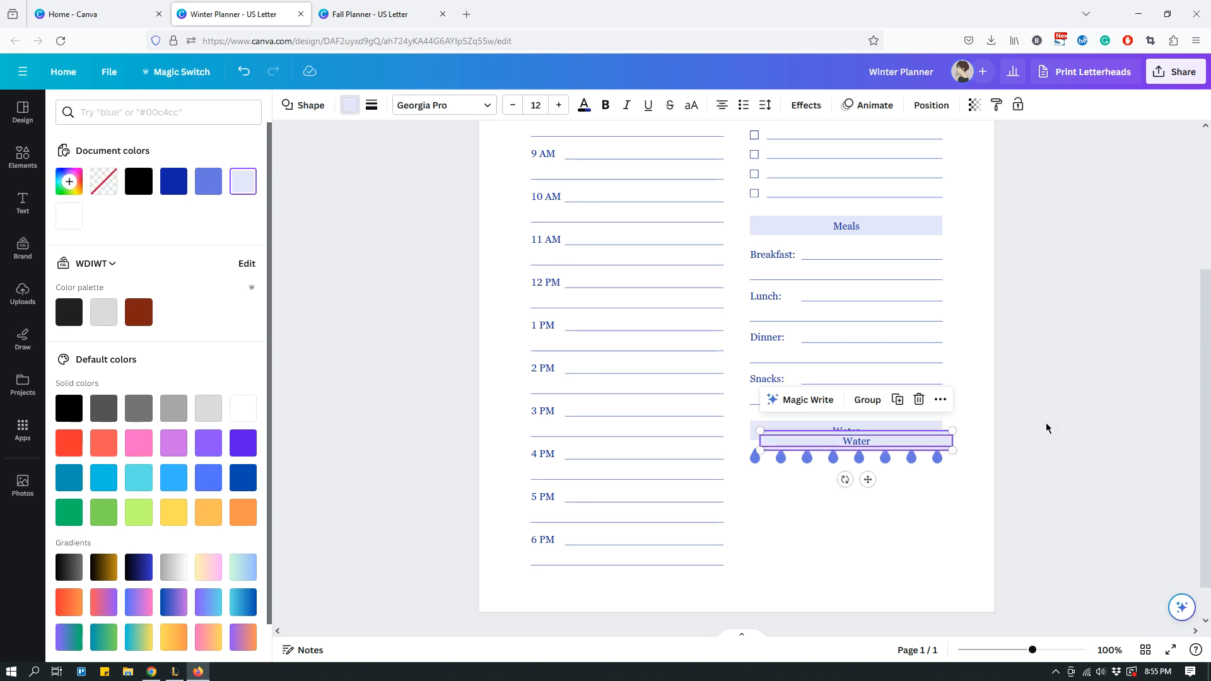
pyautogui.moveTo(862, 445); pyautogui.dragTo(846, 487)
pyautogui.click(973, 535)
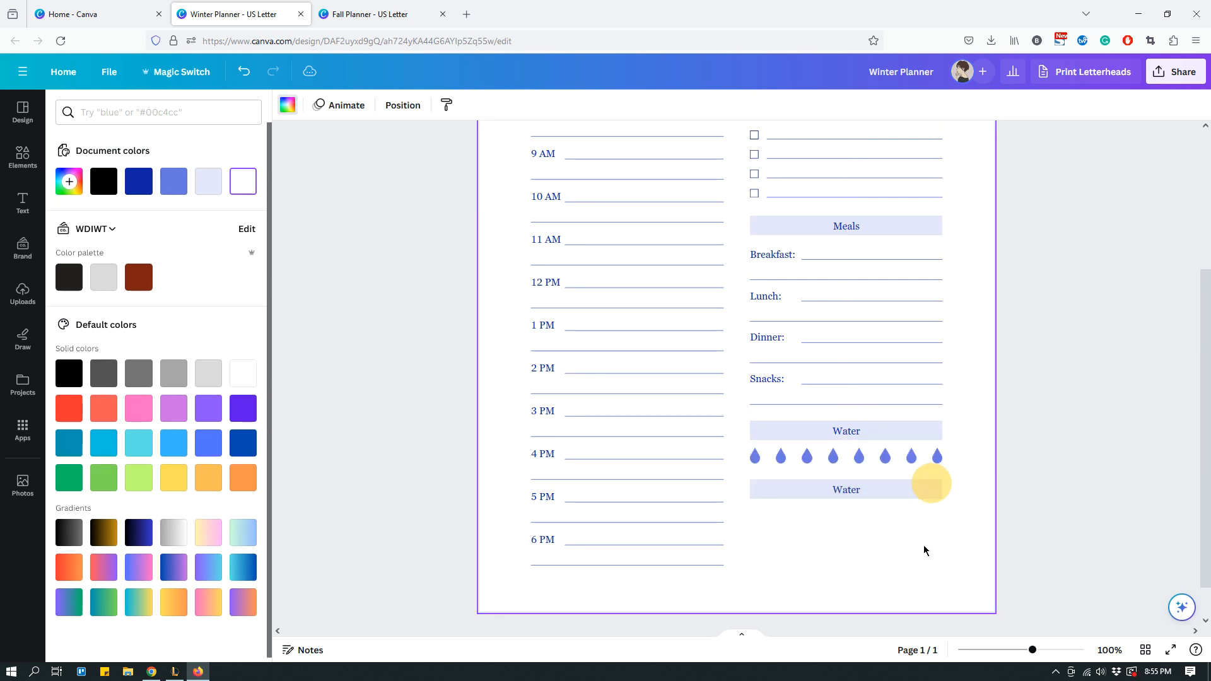
# Change the text of the duplicated heading below the water drops to "Notes".
pyautogui.doubleClick(846, 491)
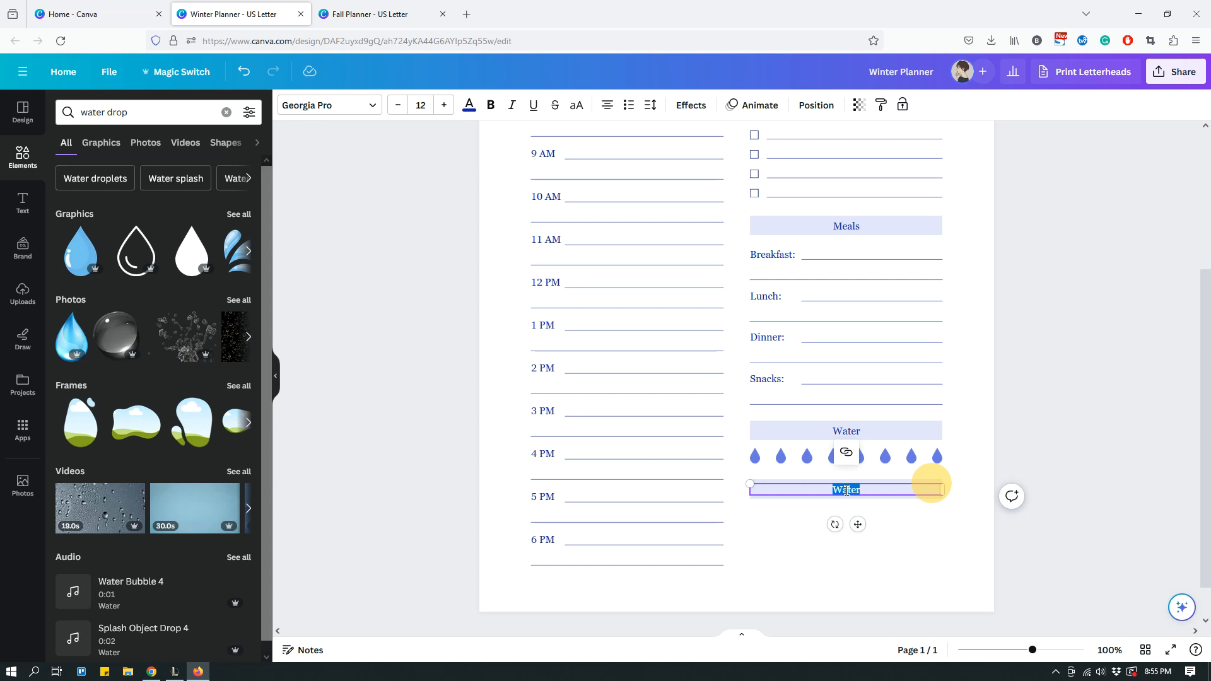
pyautogui.write('Notes')
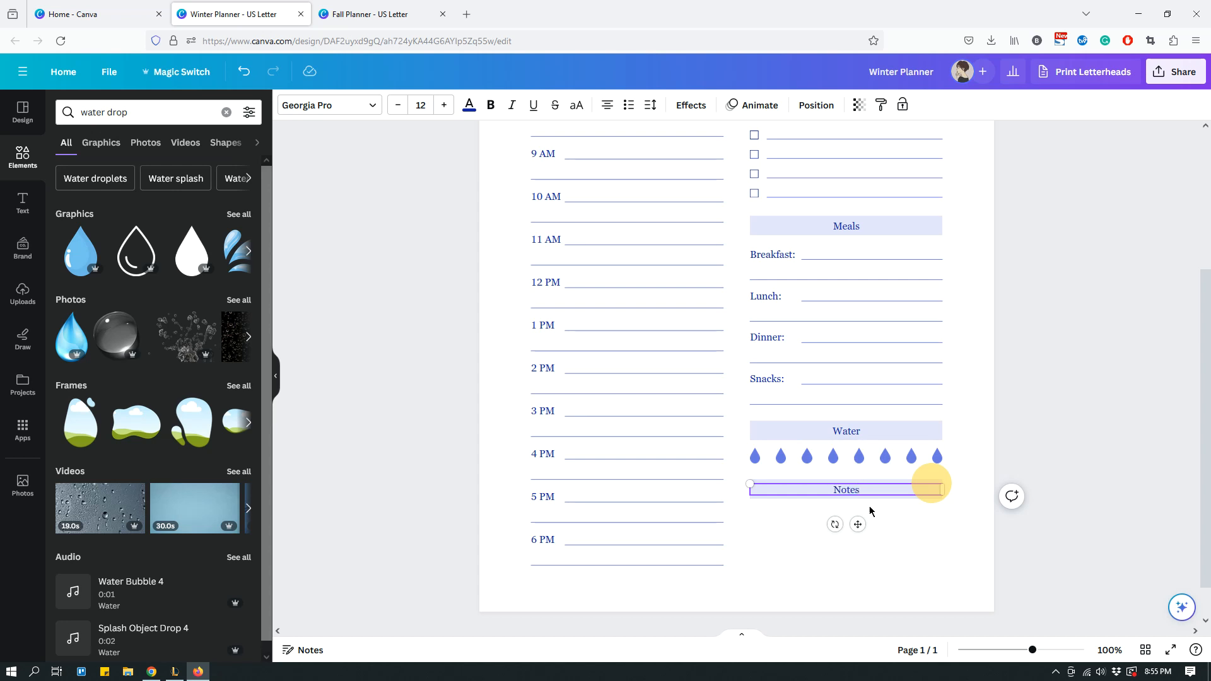
pyautogui.click(916, 553)
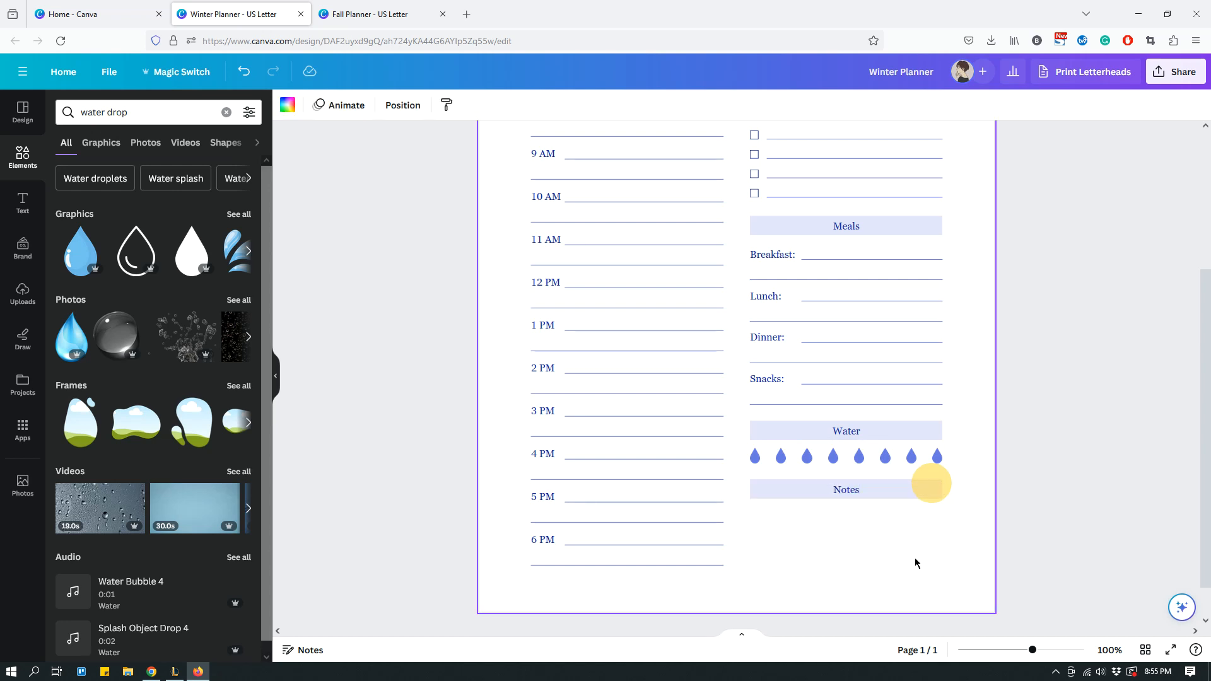
pyautogui.click(916, 560)
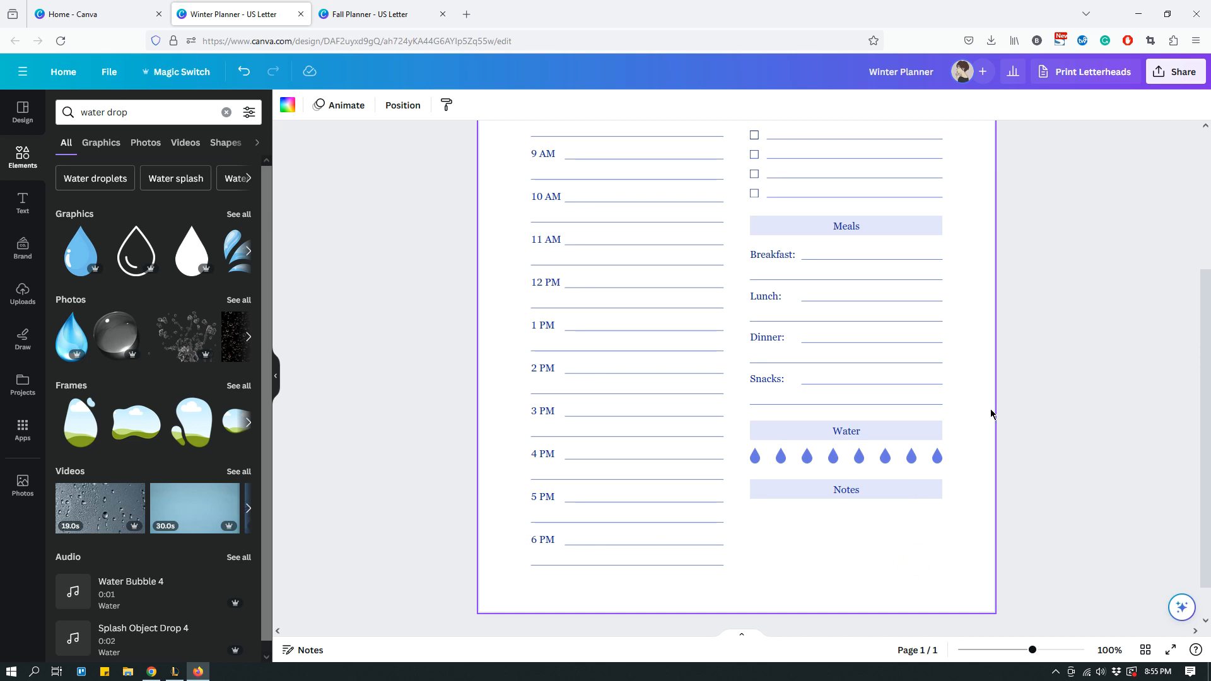
# Duplicate the Snacks label and lines group, place the copy under the Notes heading, and ungroup it.
pyautogui.click(914, 405)
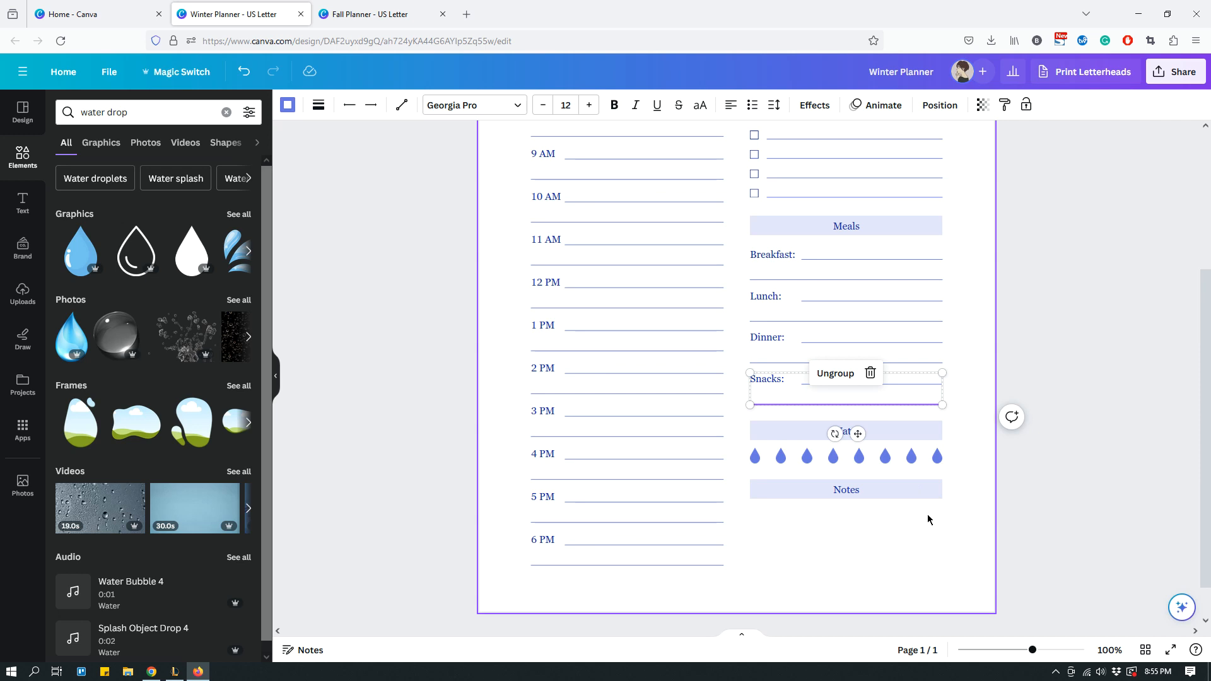
pyautogui.hotkey('ctrl', 'd')
pyautogui.moveTo(866, 394); pyautogui.dragTo(855, 526)
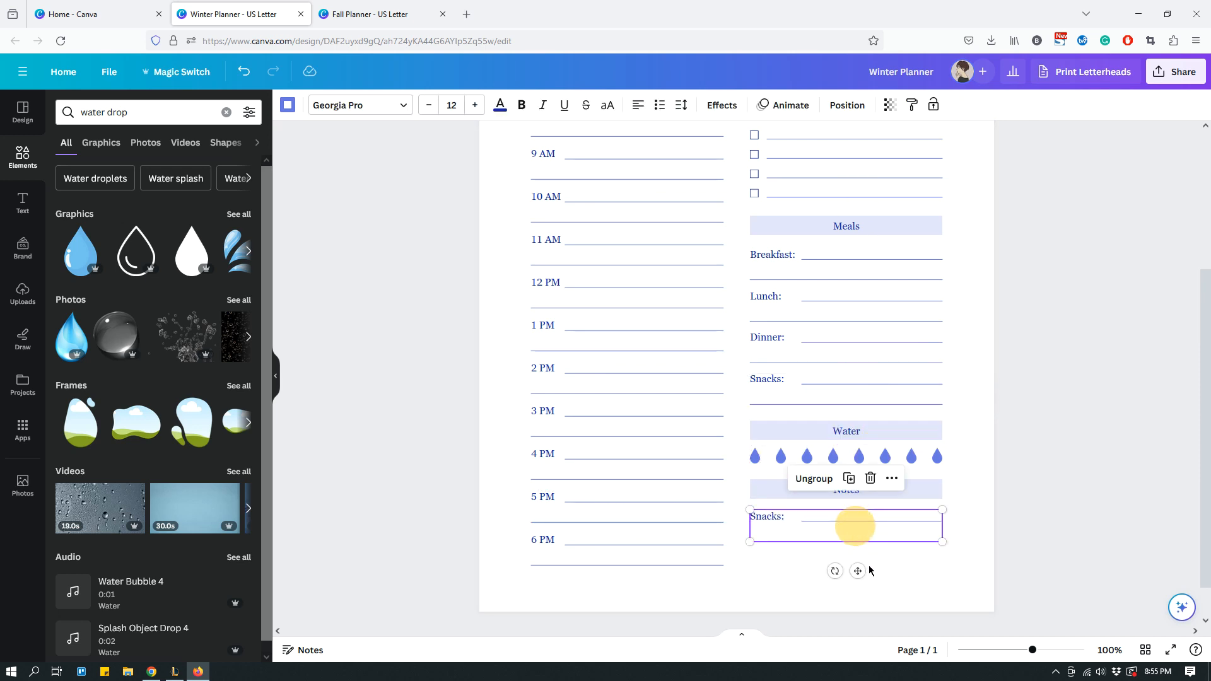
pyautogui.click(868, 568)
pyautogui.click(903, 535)
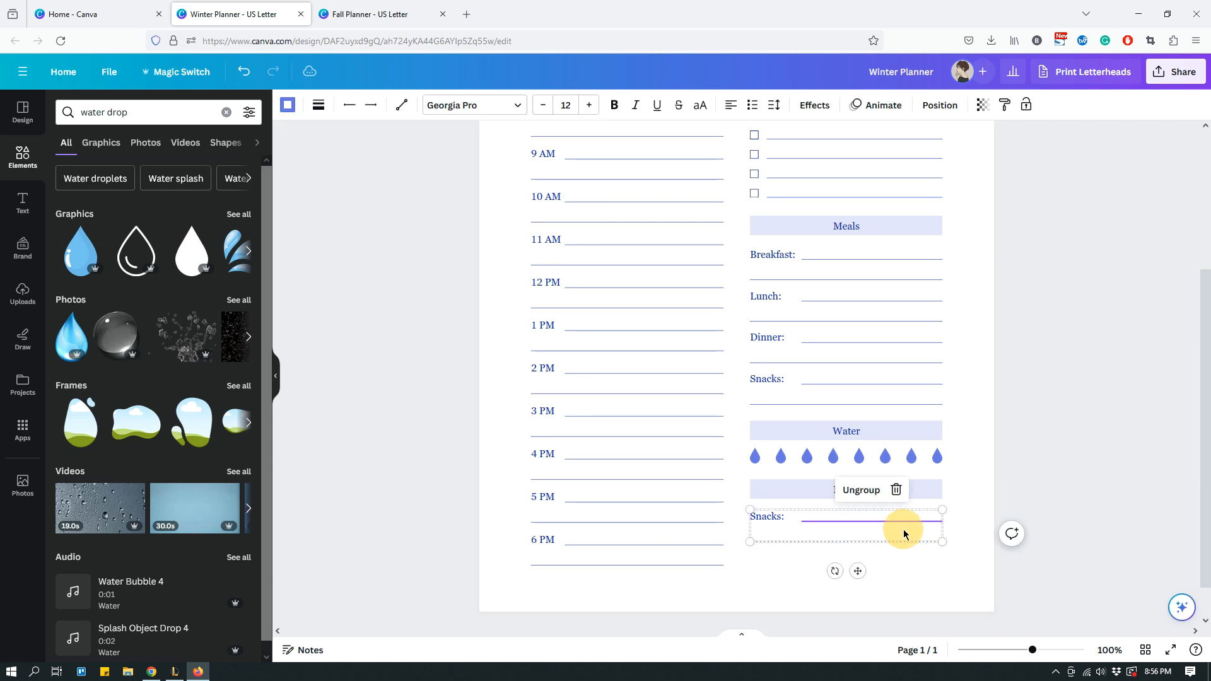
pyautogui.click(846, 492)
pyautogui.click(787, 569)
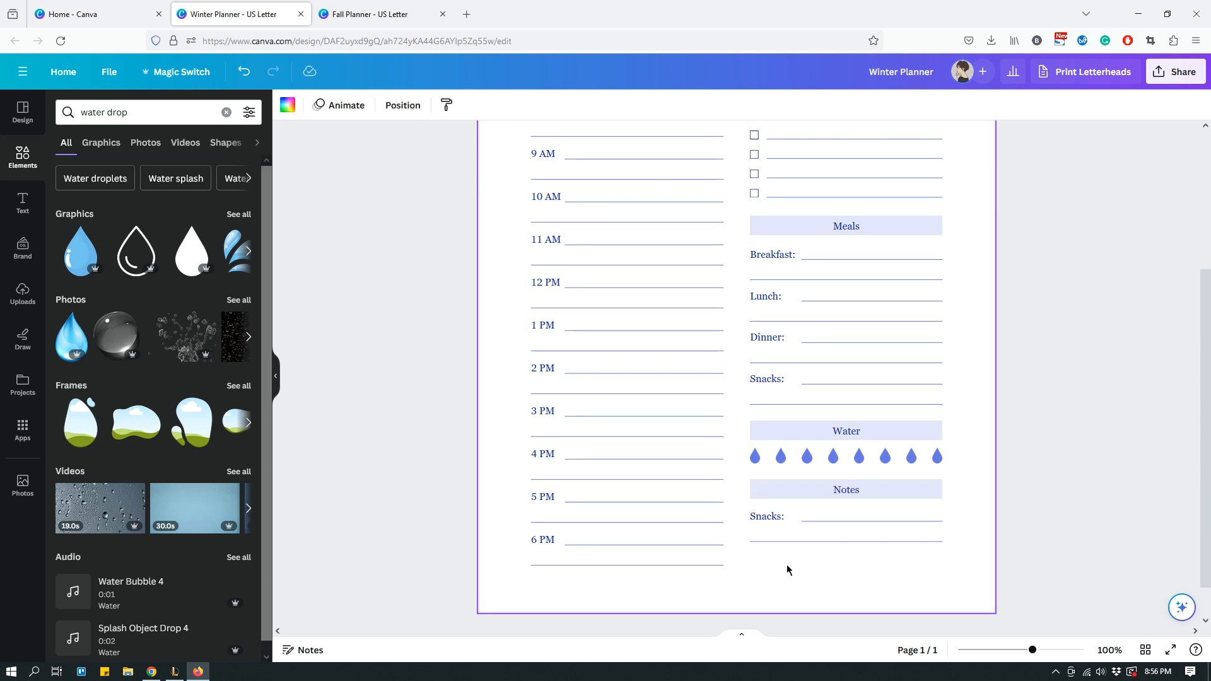
# Delete the copied Snacks label under Notes and extend the short line to the column's full width.
pyautogui.click(770, 520)
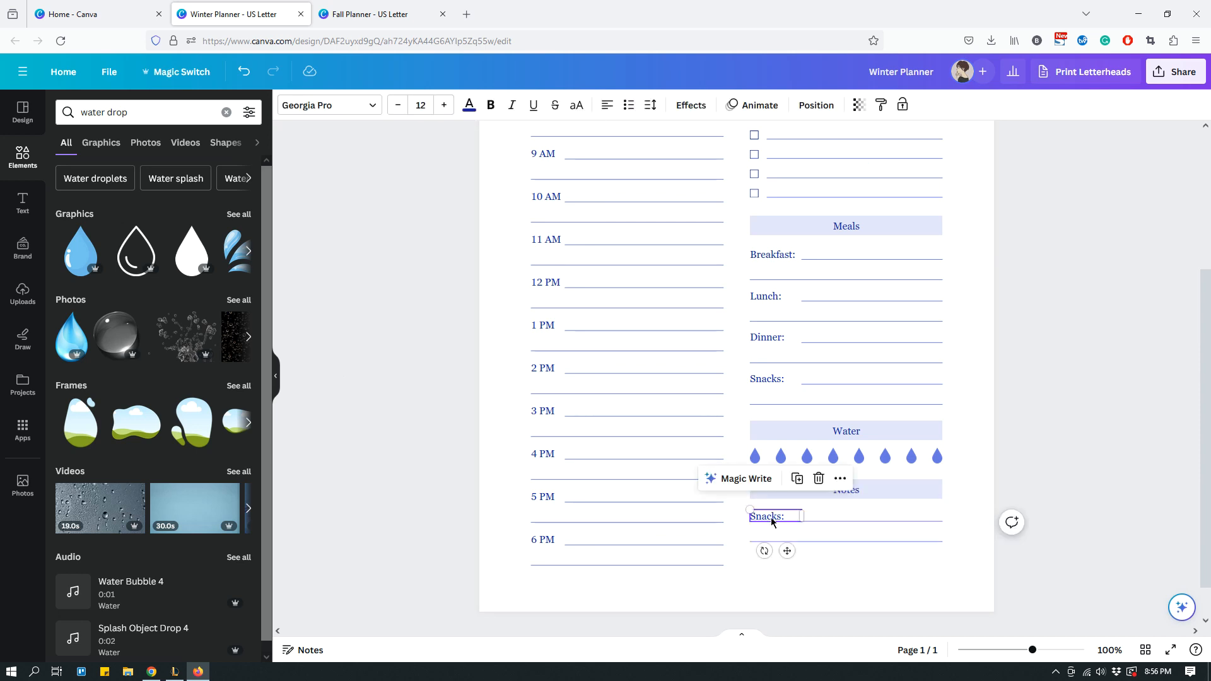
pyautogui.press('Delete')
pyautogui.click(801, 521)
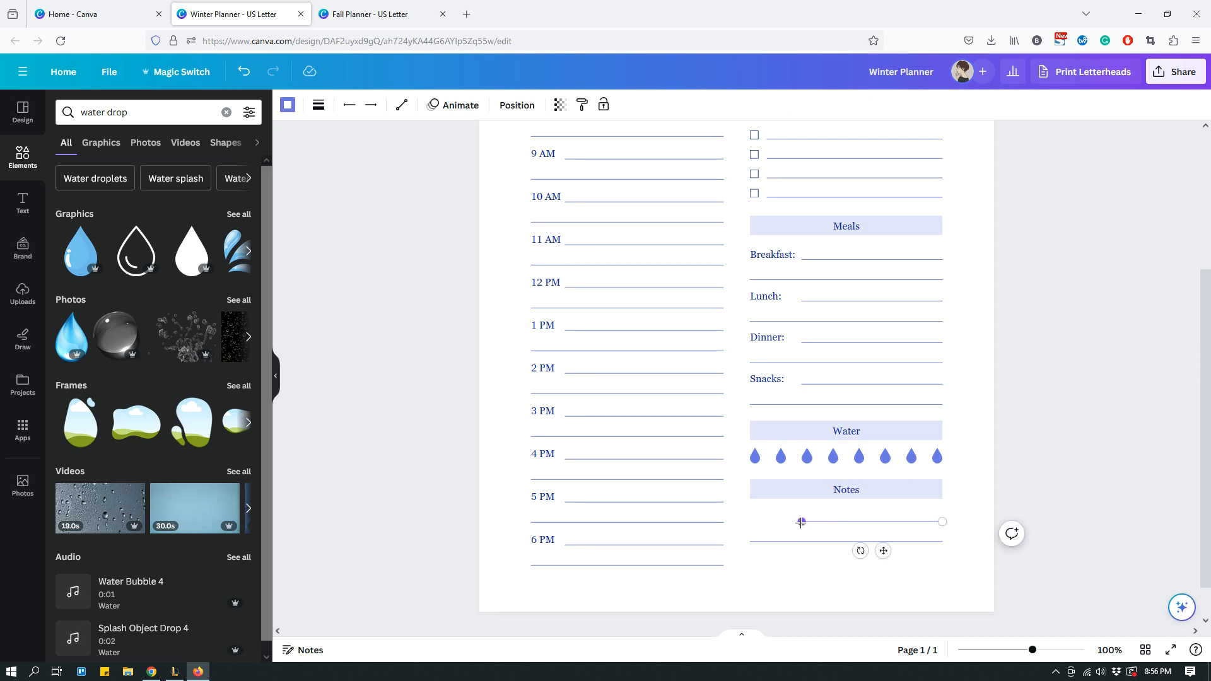
pyautogui.moveTo(801, 521); pyautogui.dragTo(749, 522)
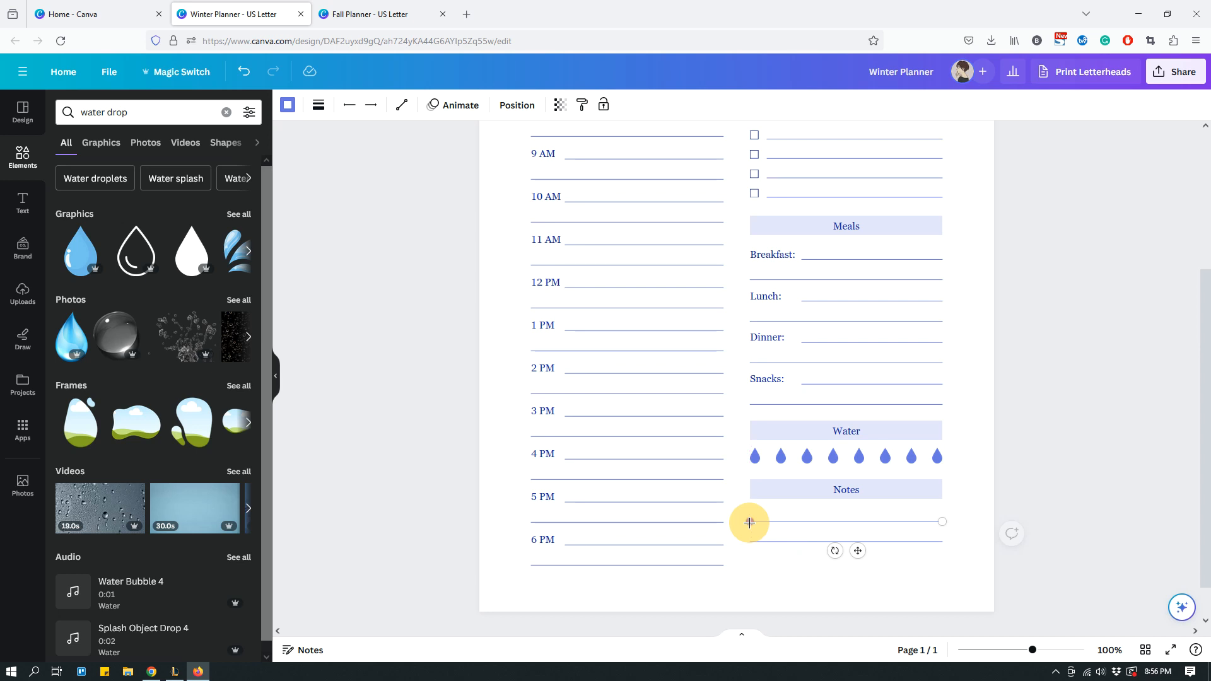
pyautogui.click(951, 563)
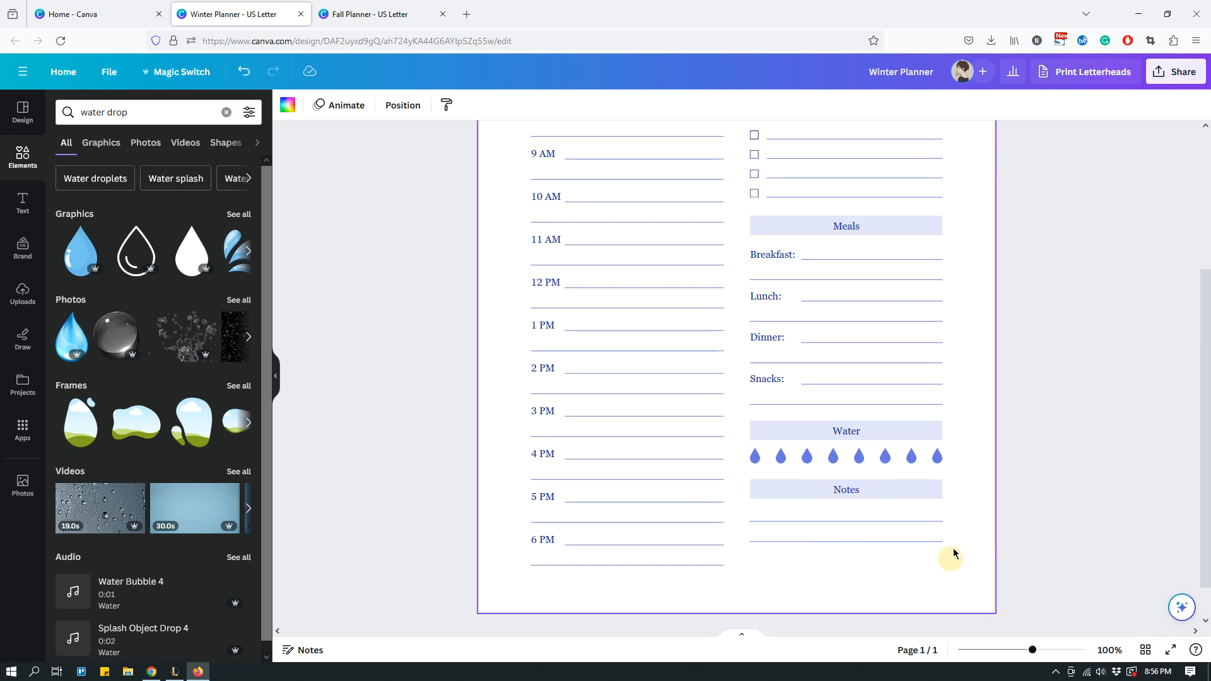
# Duplicate the lower Notes line and place the copy beneath it, level with the schedule's last line below 6 PM.
pyautogui.click(900, 542)
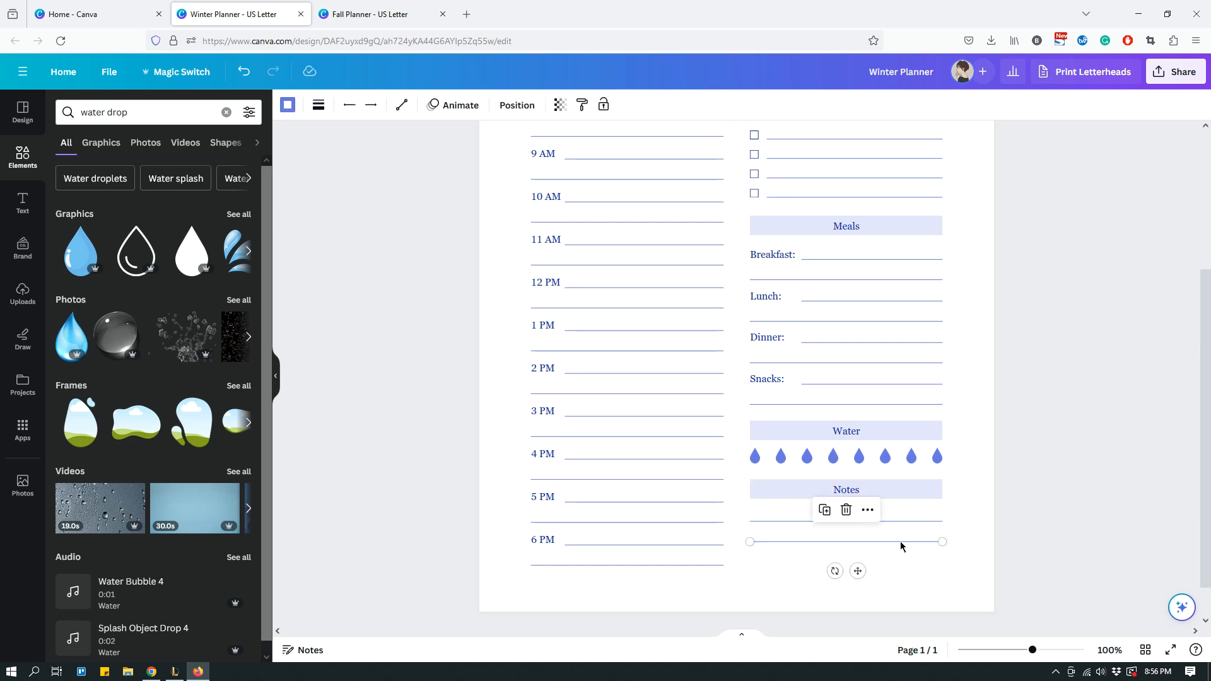
pyautogui.click(826, 510)
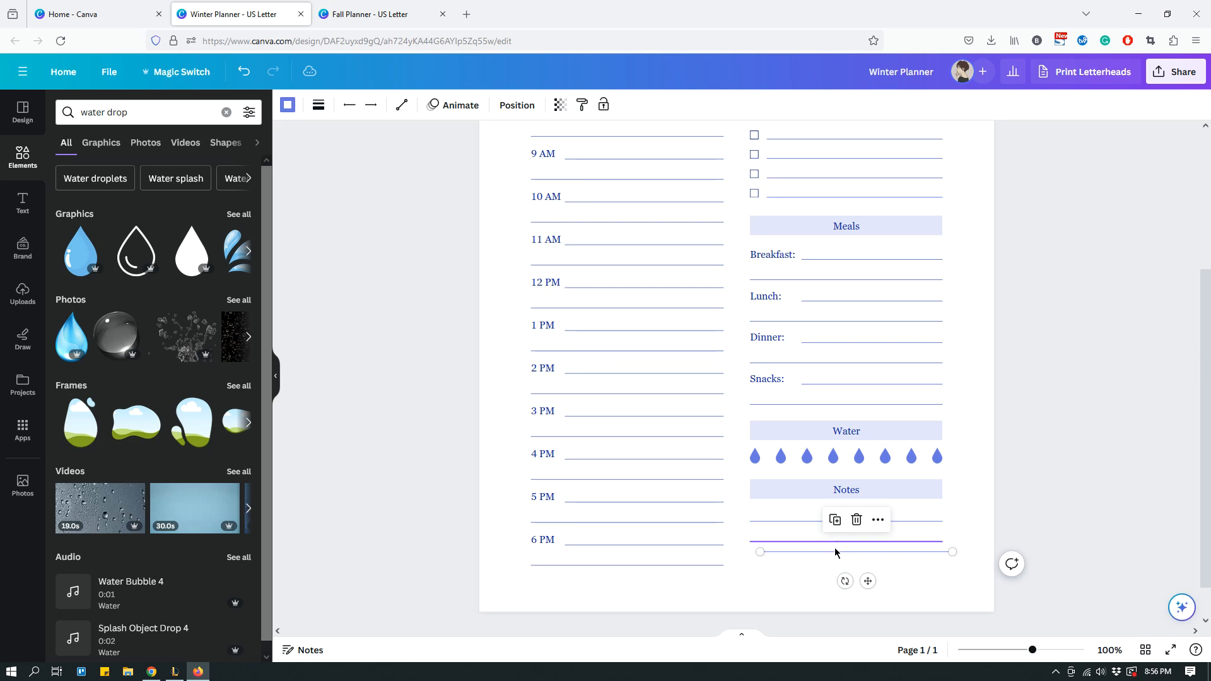
pyautogui.moveTo(837, 554); pyautogui.dragTo(825, 565)
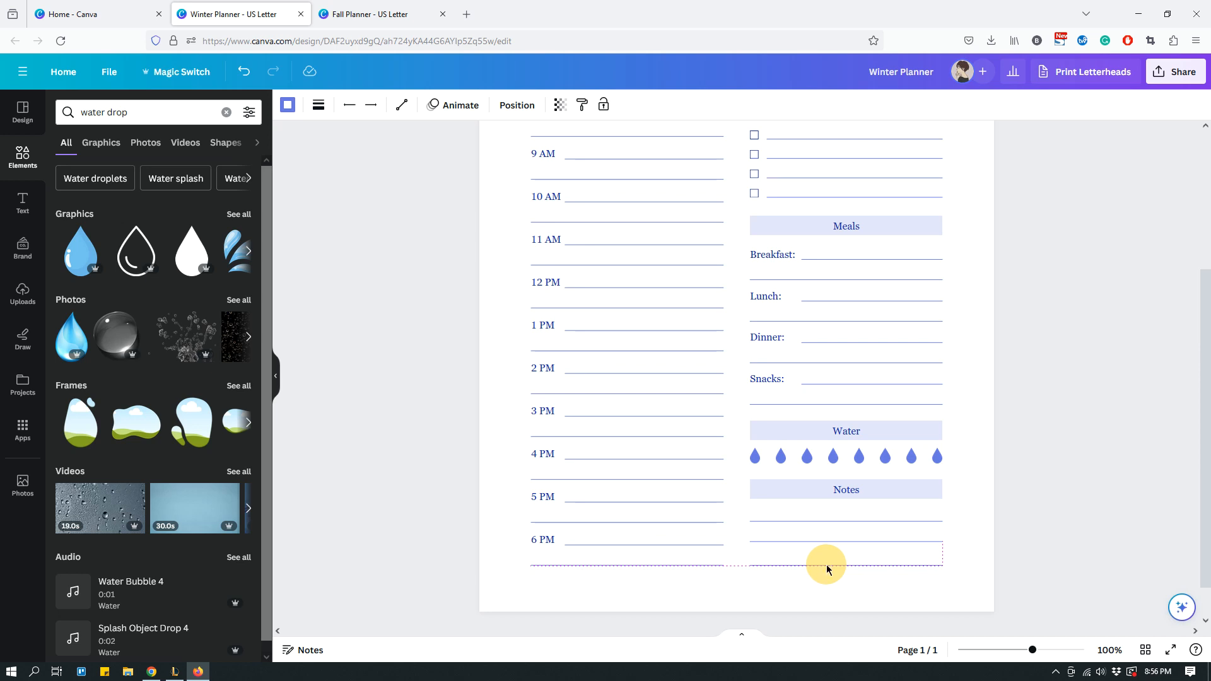
pyautogui.moveTo(828, 569); pyautogui.dragTo(826, 566)
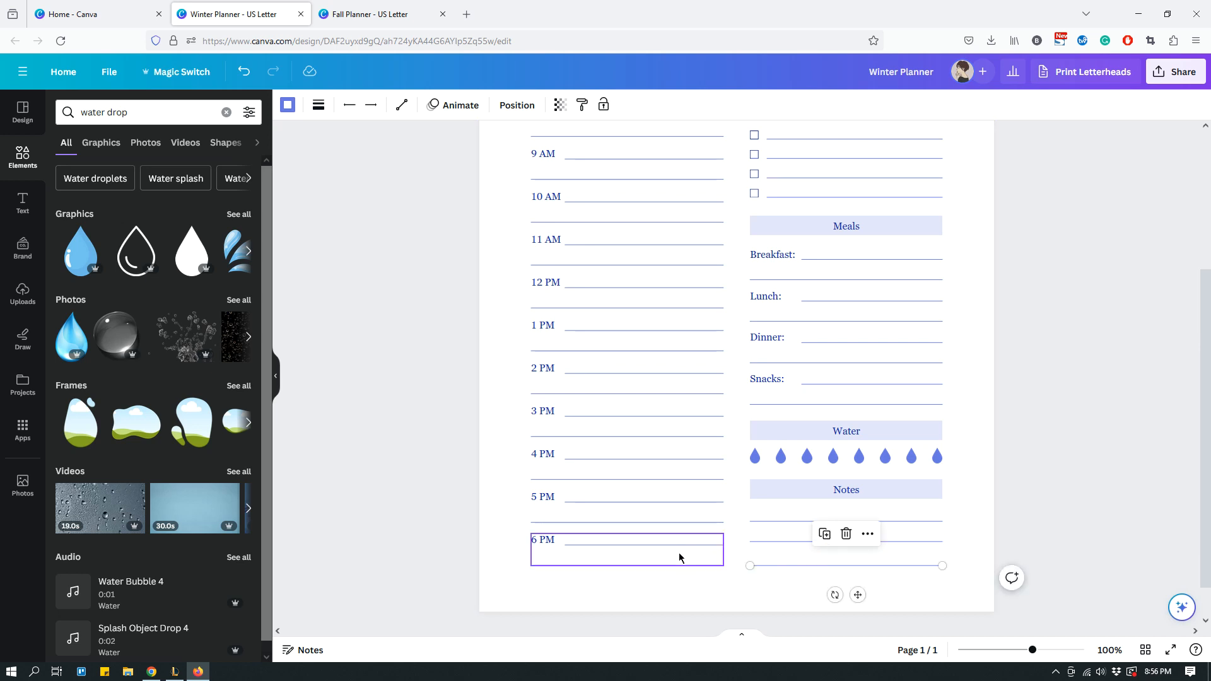
pyautogui.click(962, 491)
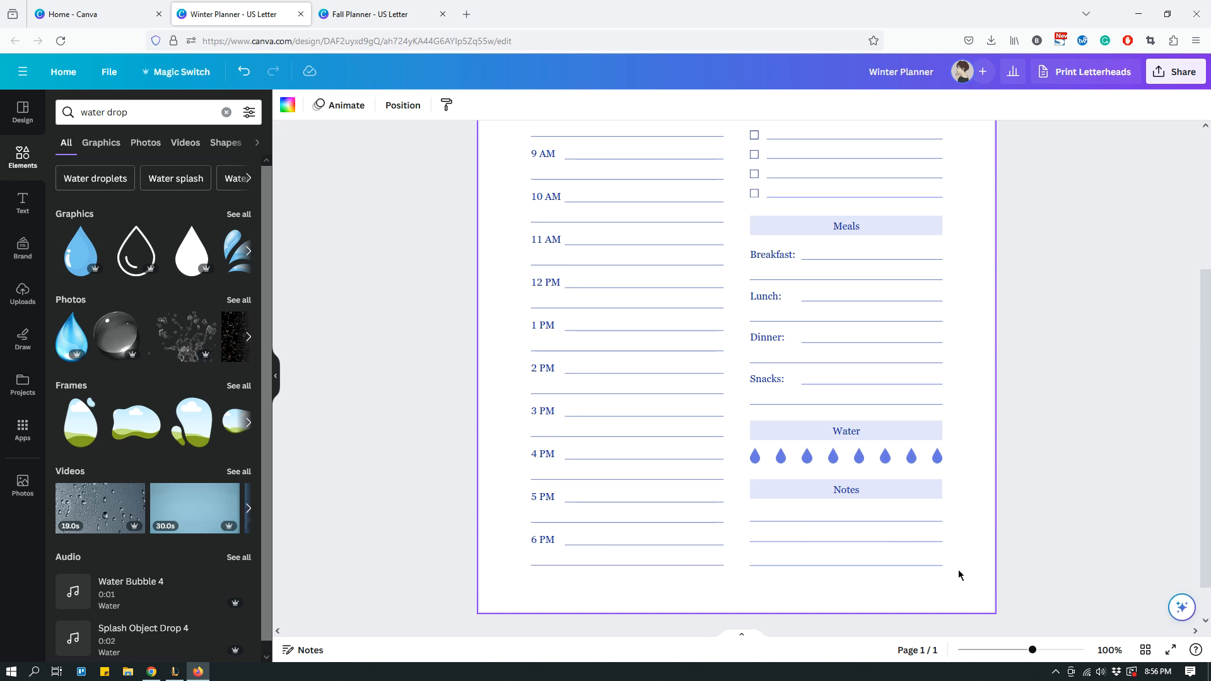
# Space the three Notes lines evenly with Tidy up, and review the whole planner page.
pyautogui.moveTo(959, 575); pyautogui.dragTo(891, 516)
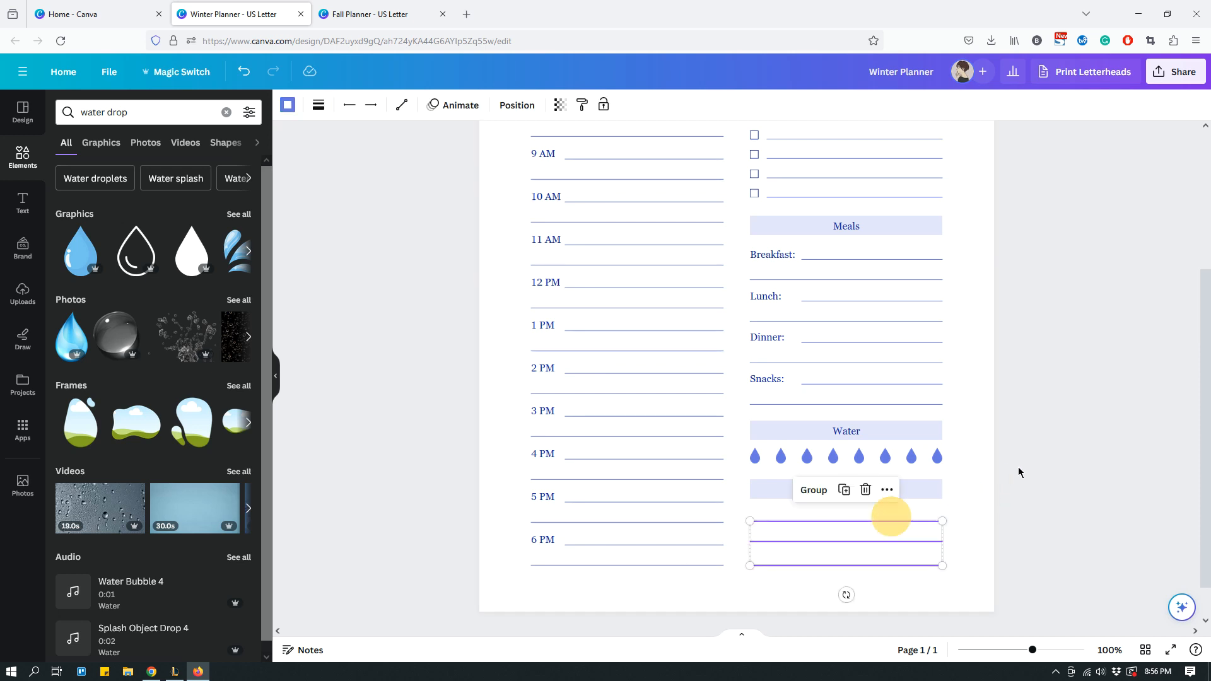
pyautogui.click(526, 104)
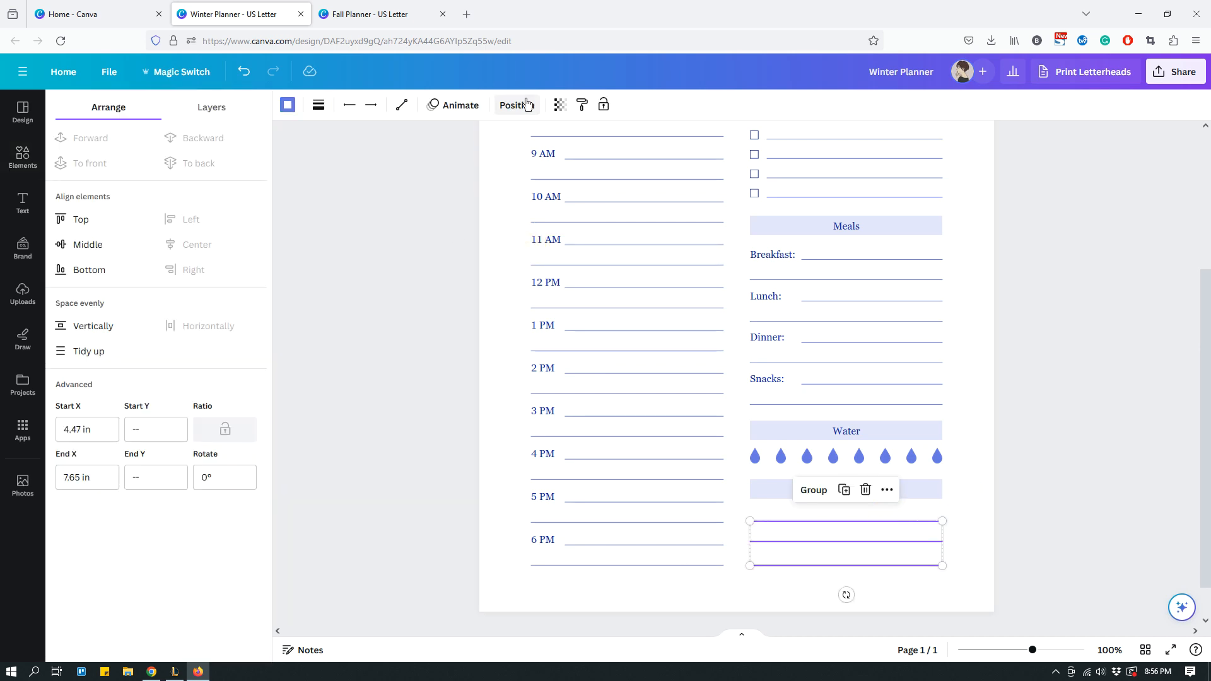
pyautogui.click(89, 350)
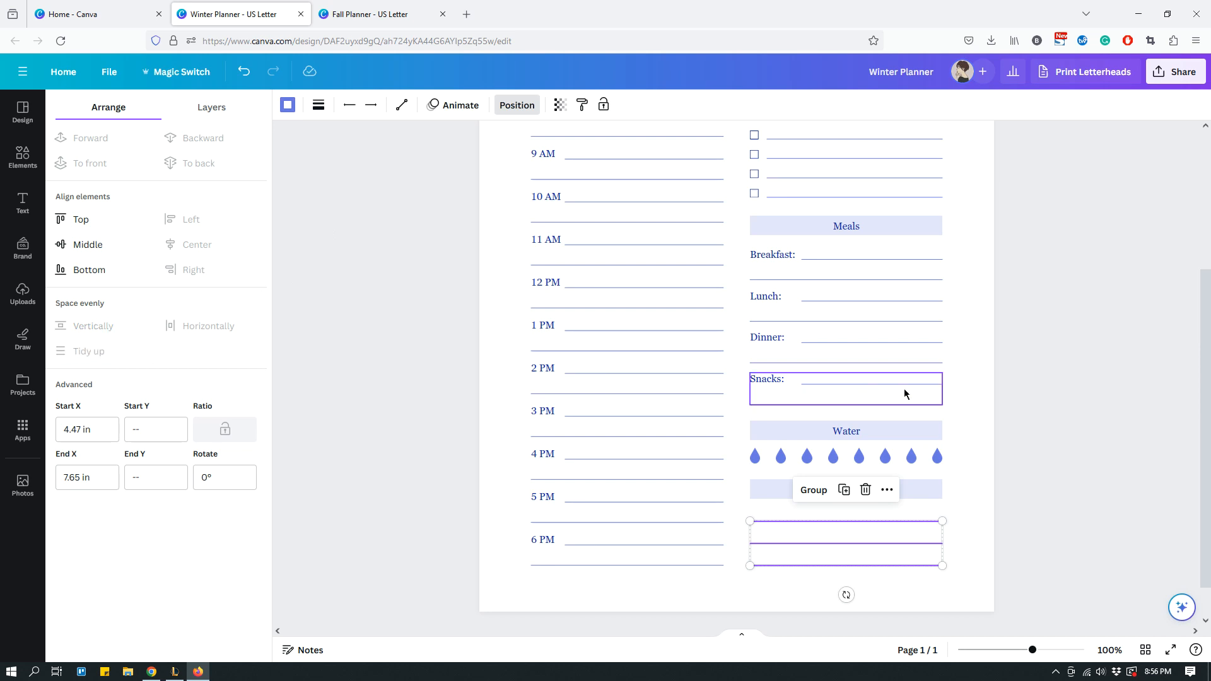
pyautogui.click(967, 387)
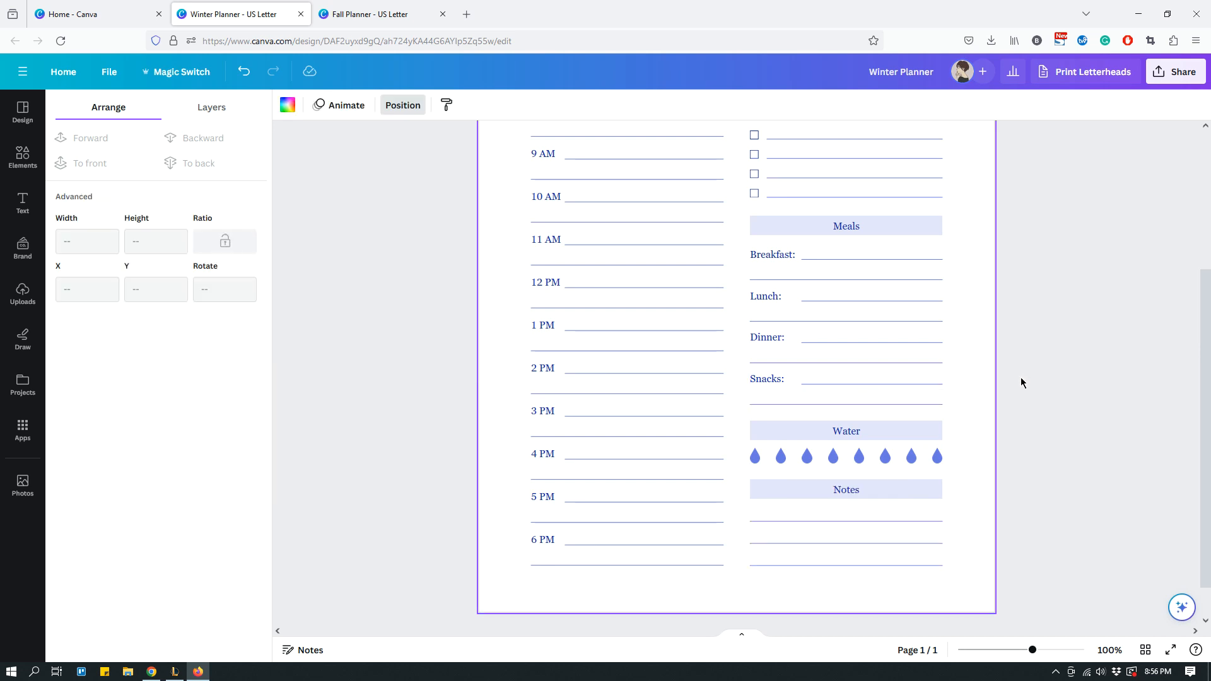
pyautogui.scroll(5, 1017, 375)
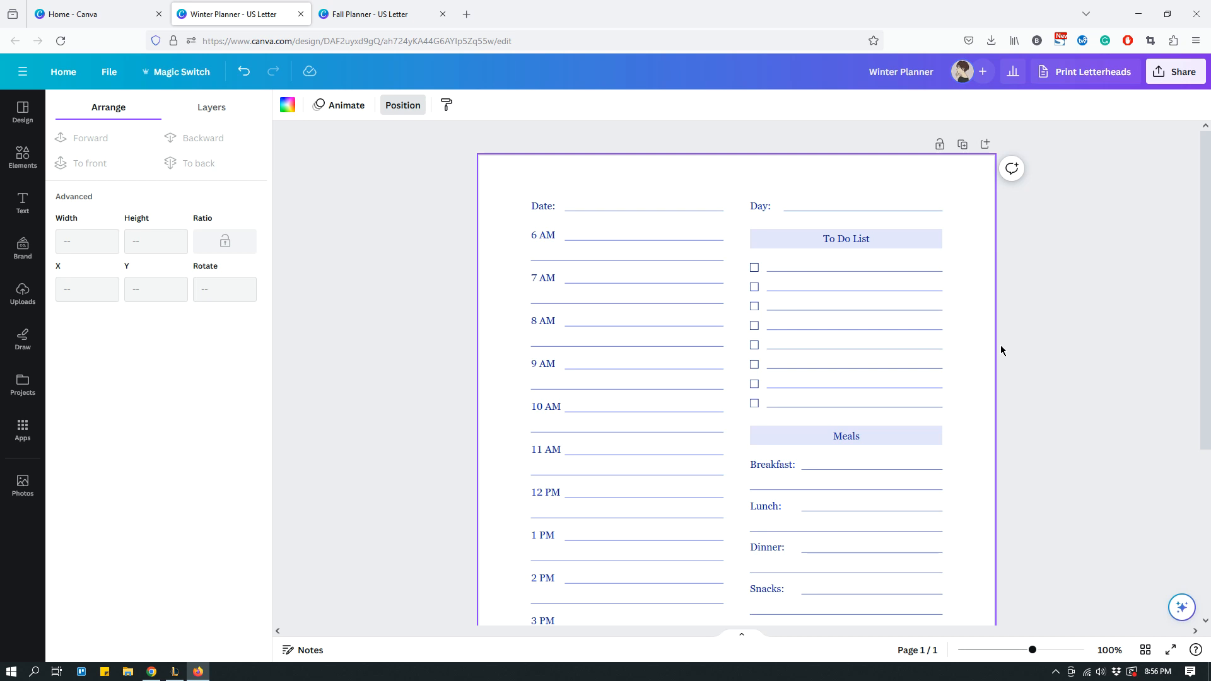
pyautogui.scroll(-4, 1002, 350)
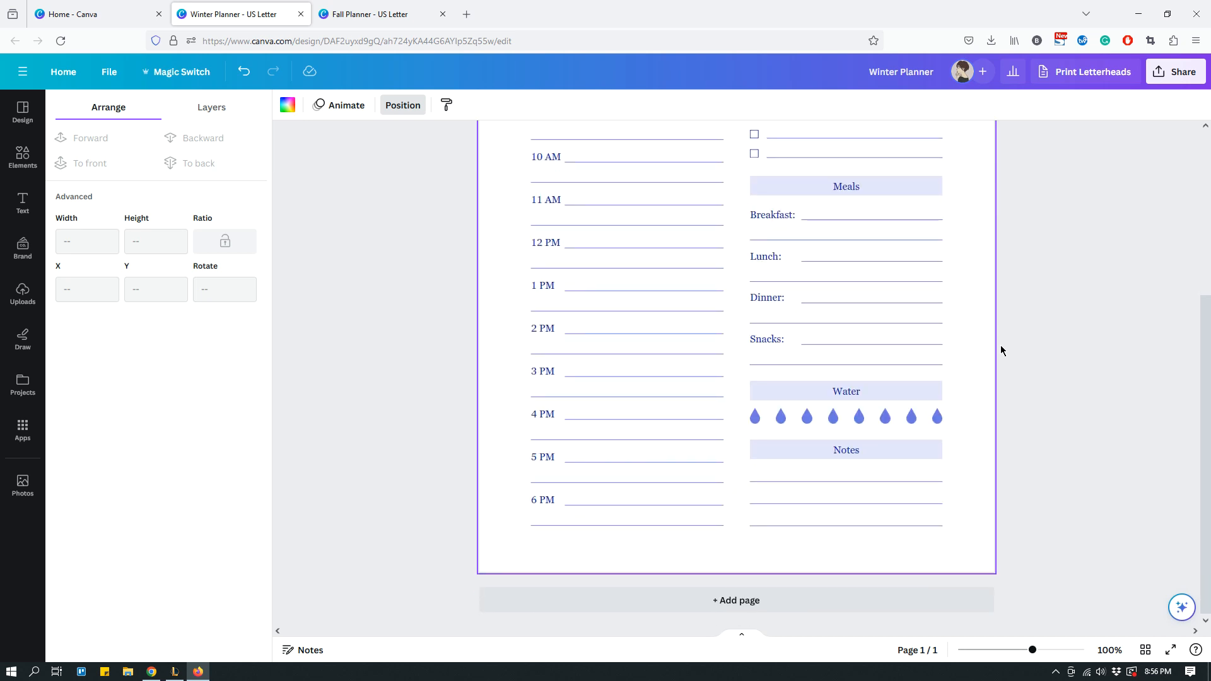
# Compare the Winter Planner's layout and section headings with those of the Fall Planner design.
pyautogui.scroll(4, 1020, 419)
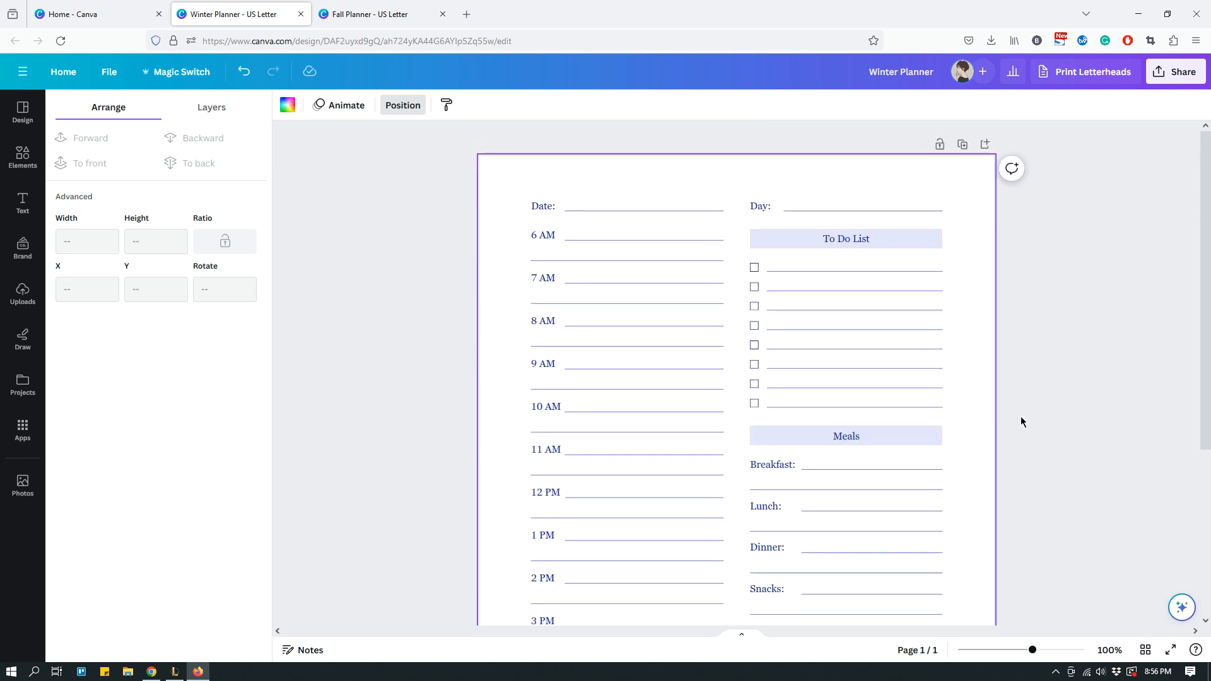
pyautogui.scroll(-5, 1011, 396)
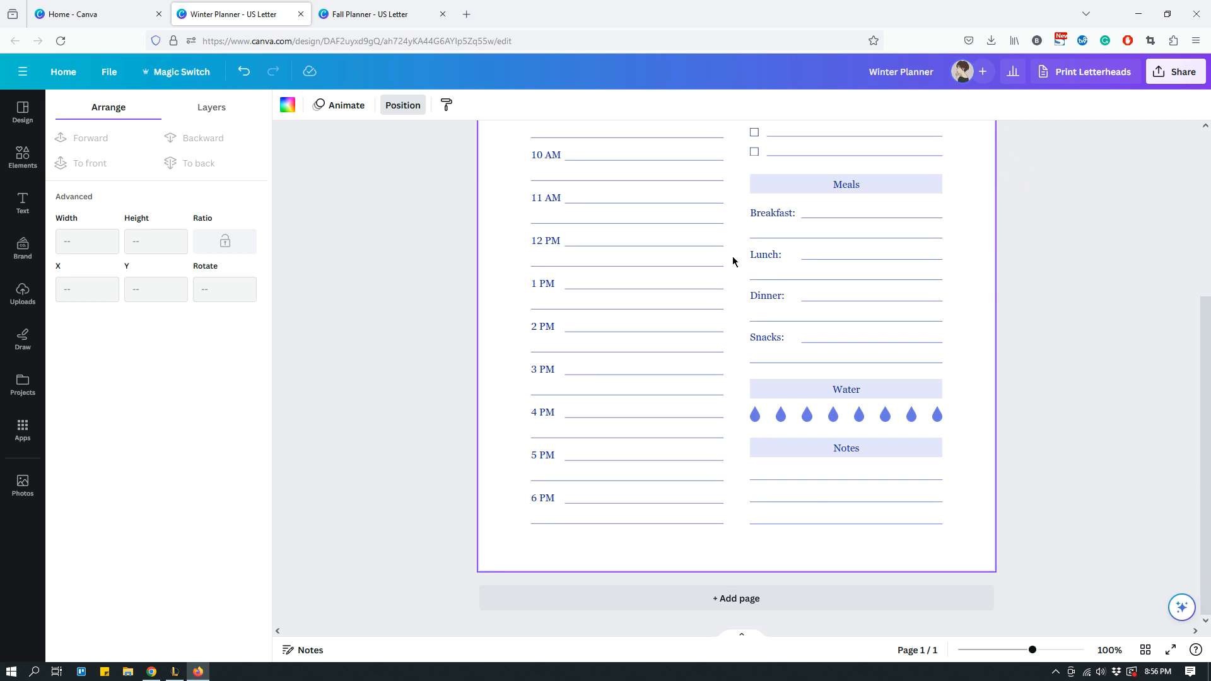
pyautogui.click(340, 14)
pyautogui.scroll(-2, 902, 257)
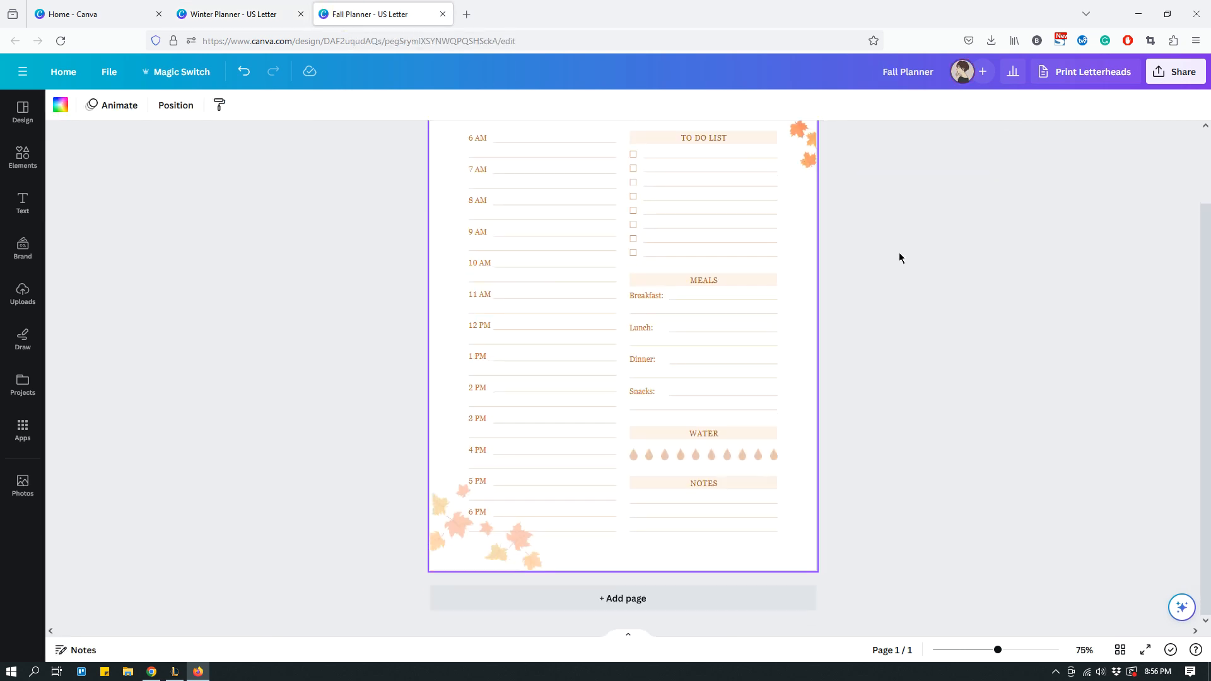
pyautogui.scroll(2, 898, 253)
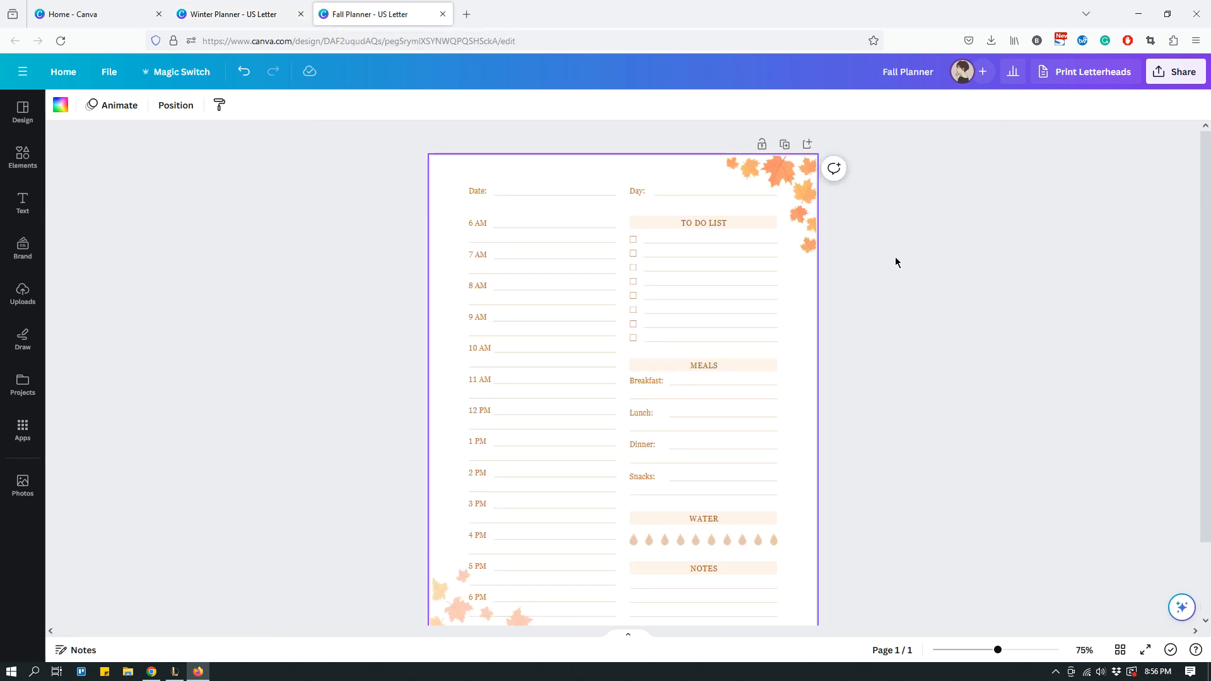
pyautogui.scroll(-2, 893, 258)
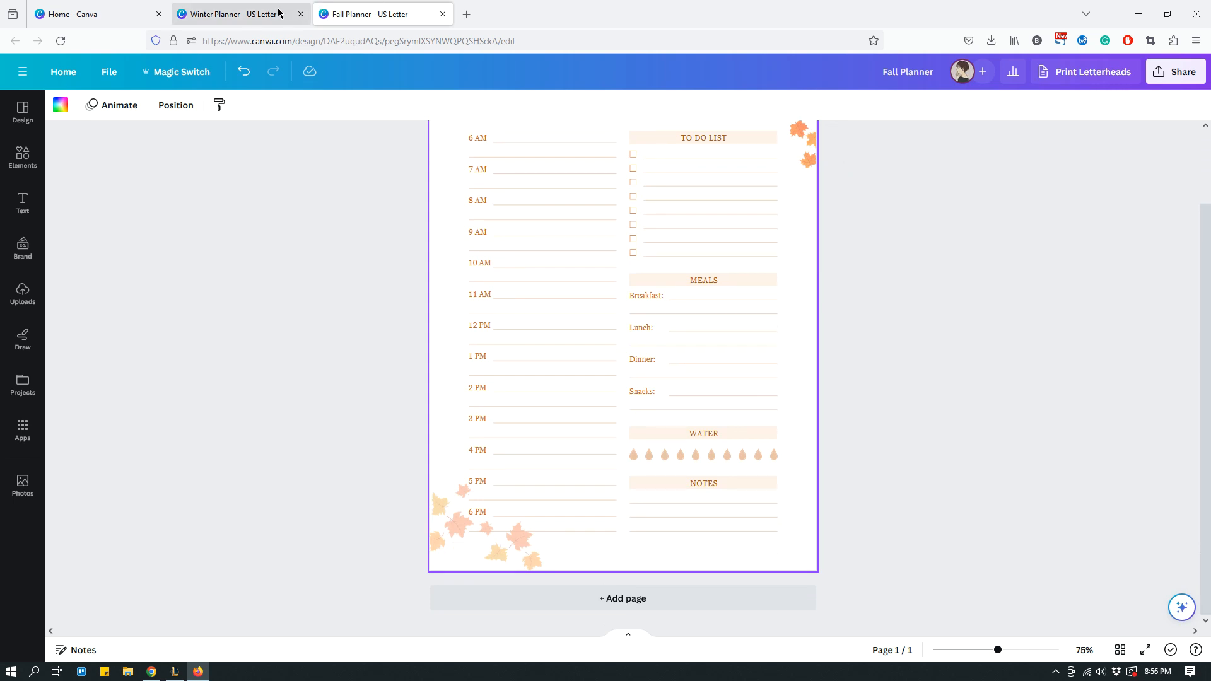
pyautogui.scroll(2, 961, 271)
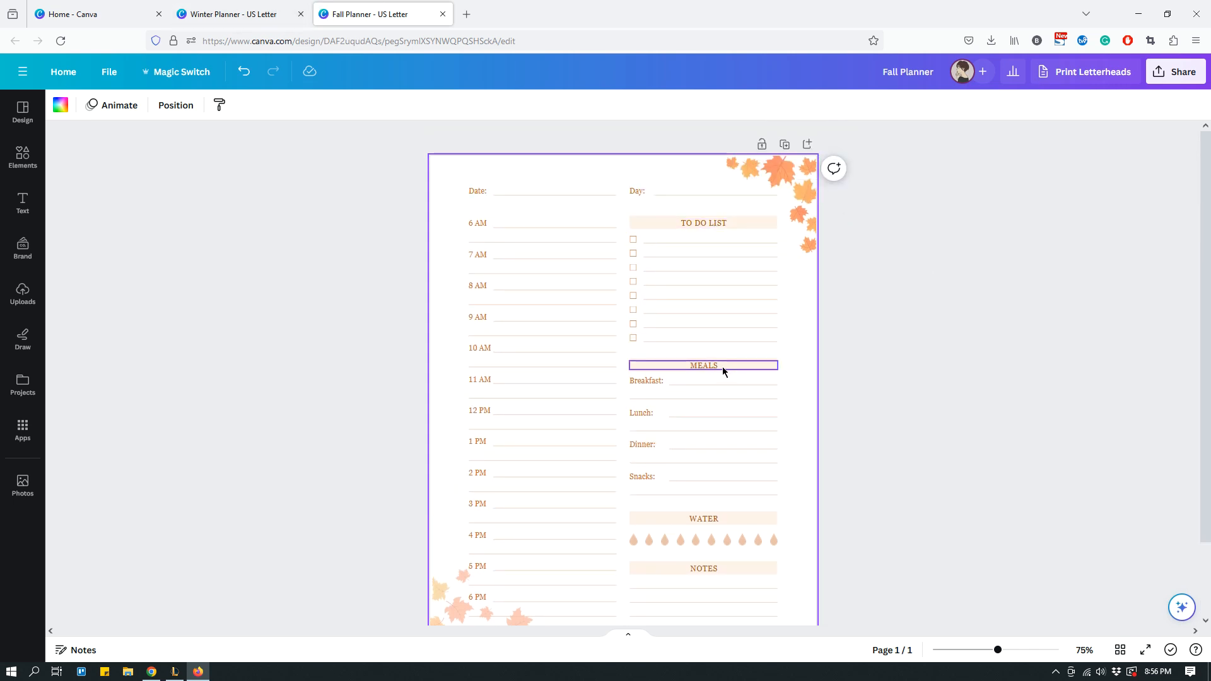
# In the Winter Planner, set the To Do List heading in uppercase and widen its letter spacing.
pyautogui.click(256, 15)
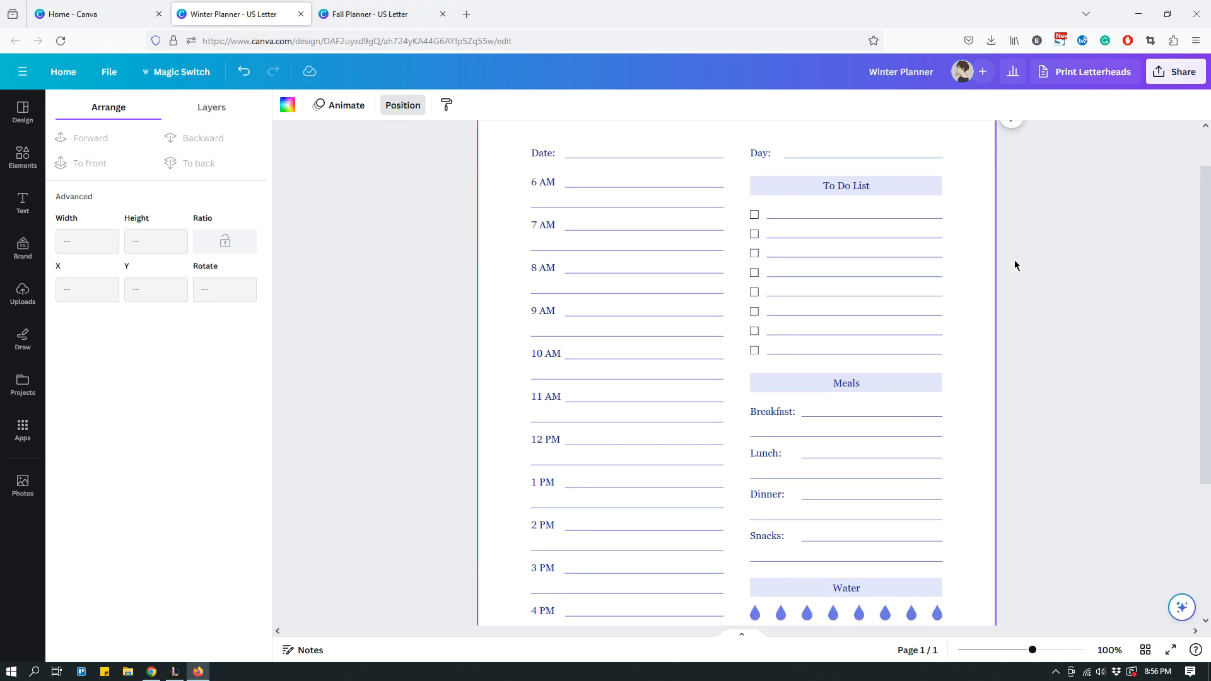
pyautogui.scroll(1, 1009, 259)
pyautogui.click(840, 237)
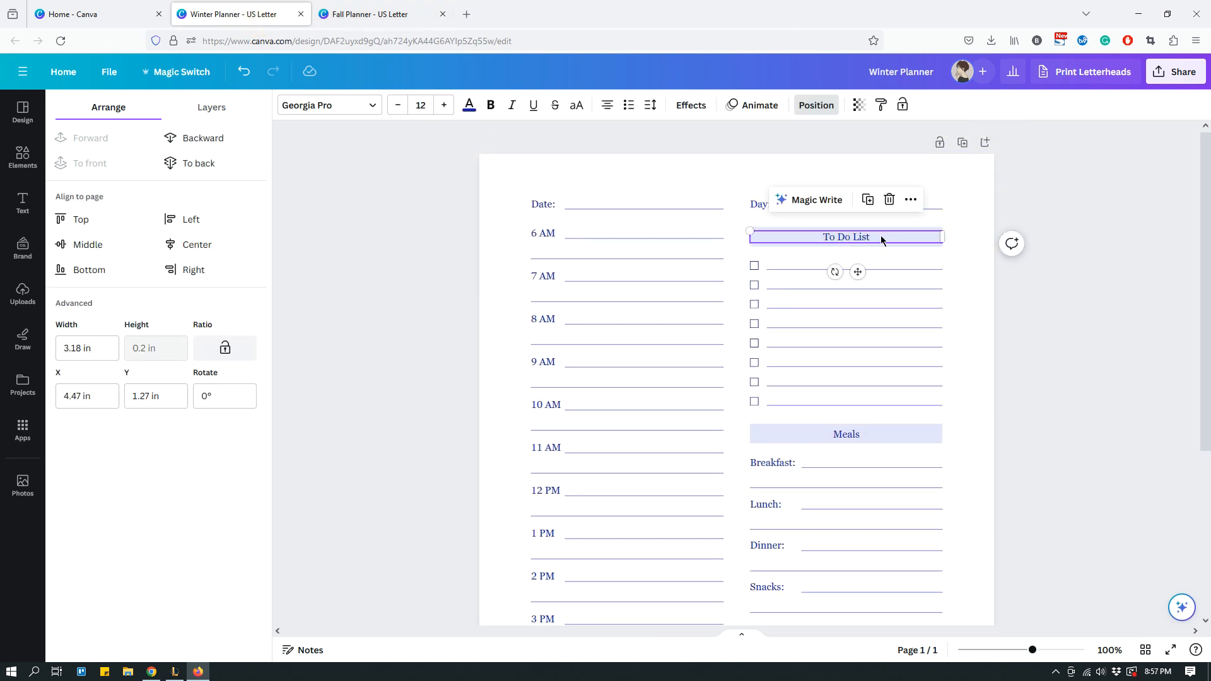
pyautogui.click(576, 108)
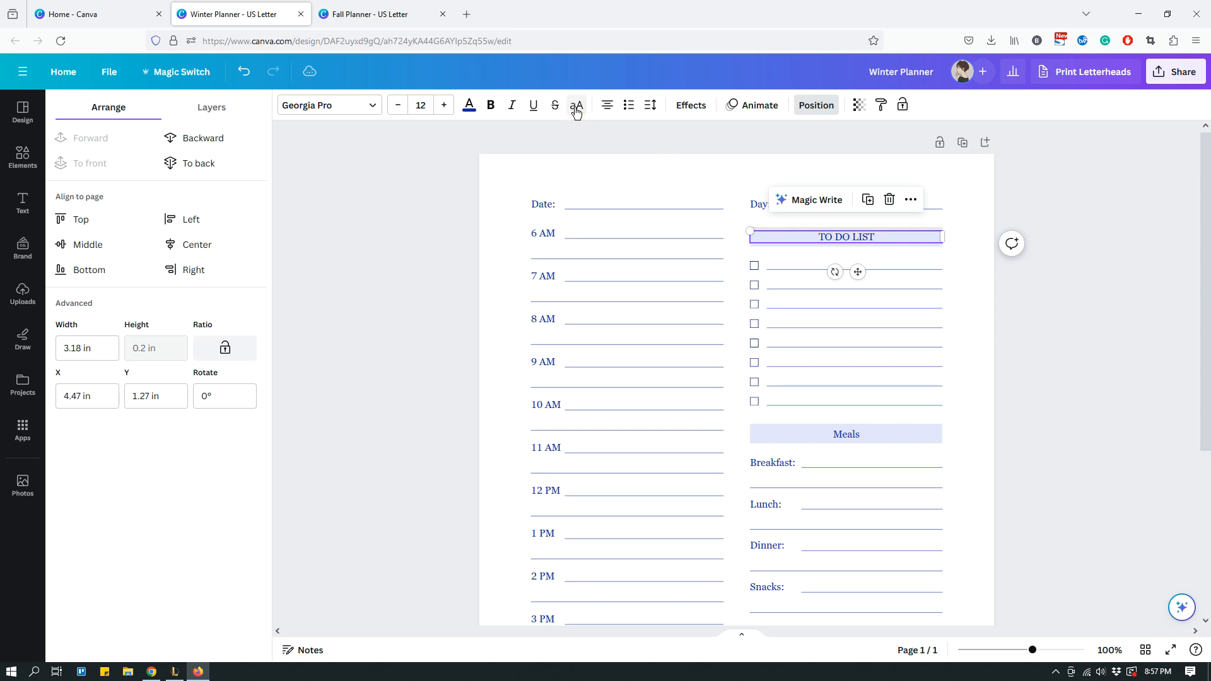
pyautogui.click(650, 105)
pyautogui.click(781, 135)
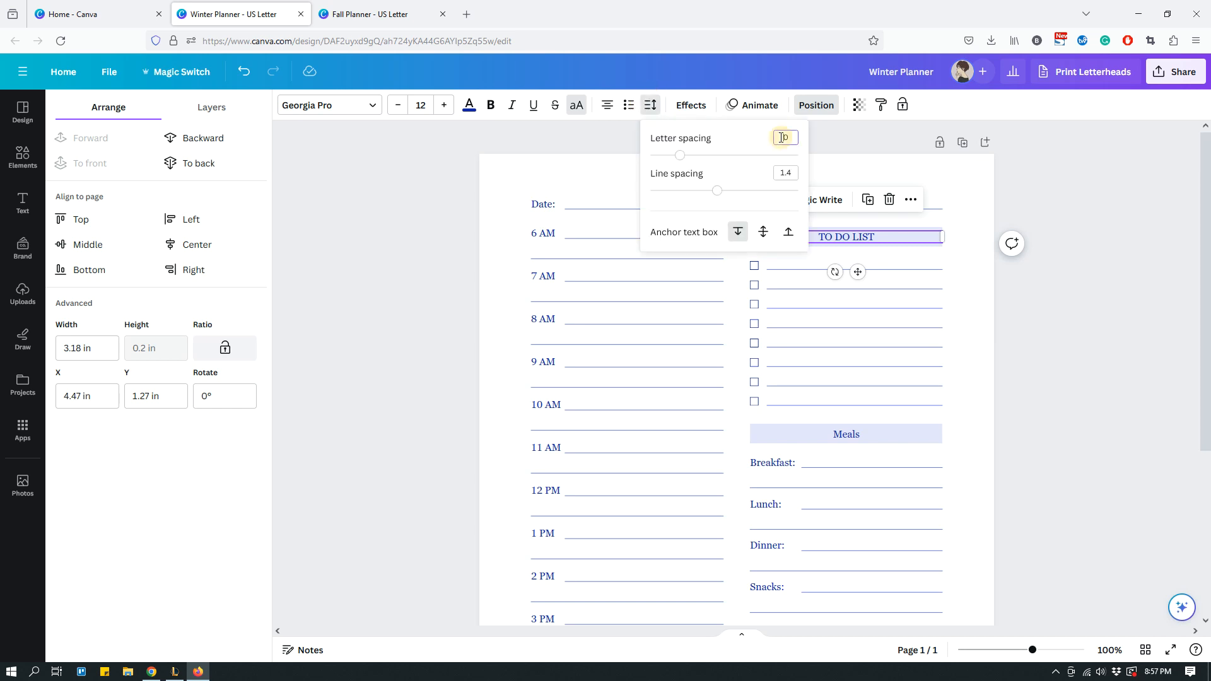
pyautogui.press('Return')
pyautogui.click(783, 137)
pyautogui.press('Return')
pyautogui.click(966, 249)
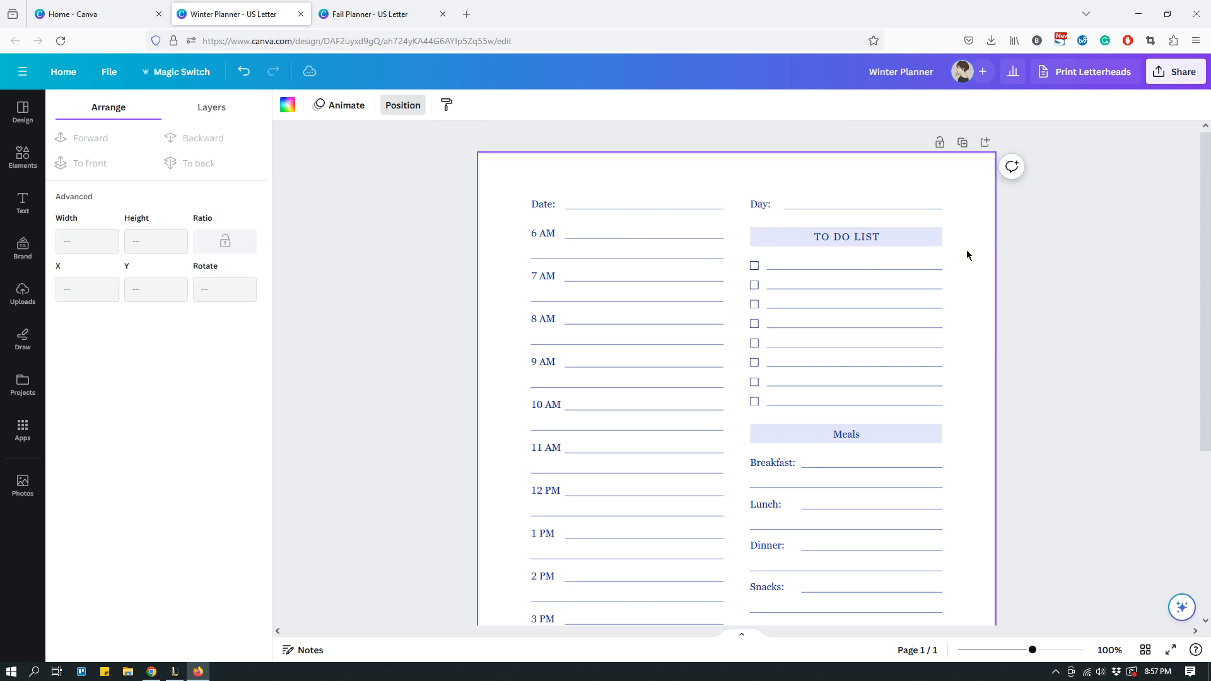
# Copy the To Do List heading's text style onto the Meals, Water and Notes headings.
pyautogui.click(866, 237)
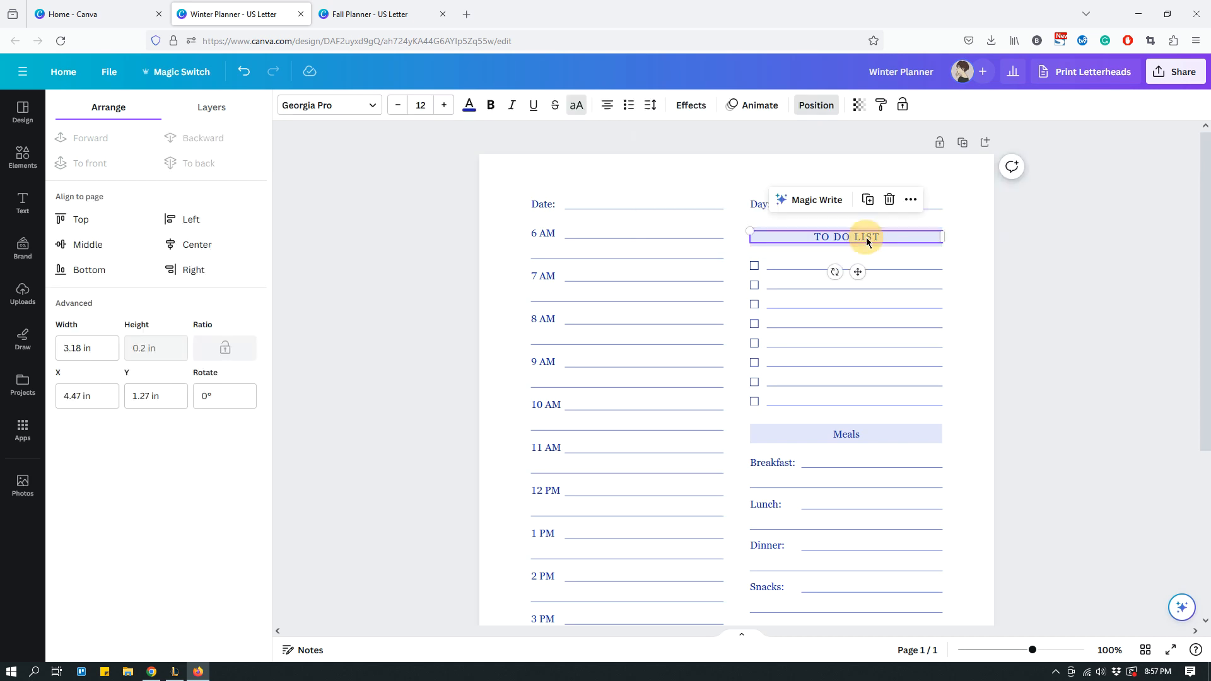
pyautogui.click(881, 106)
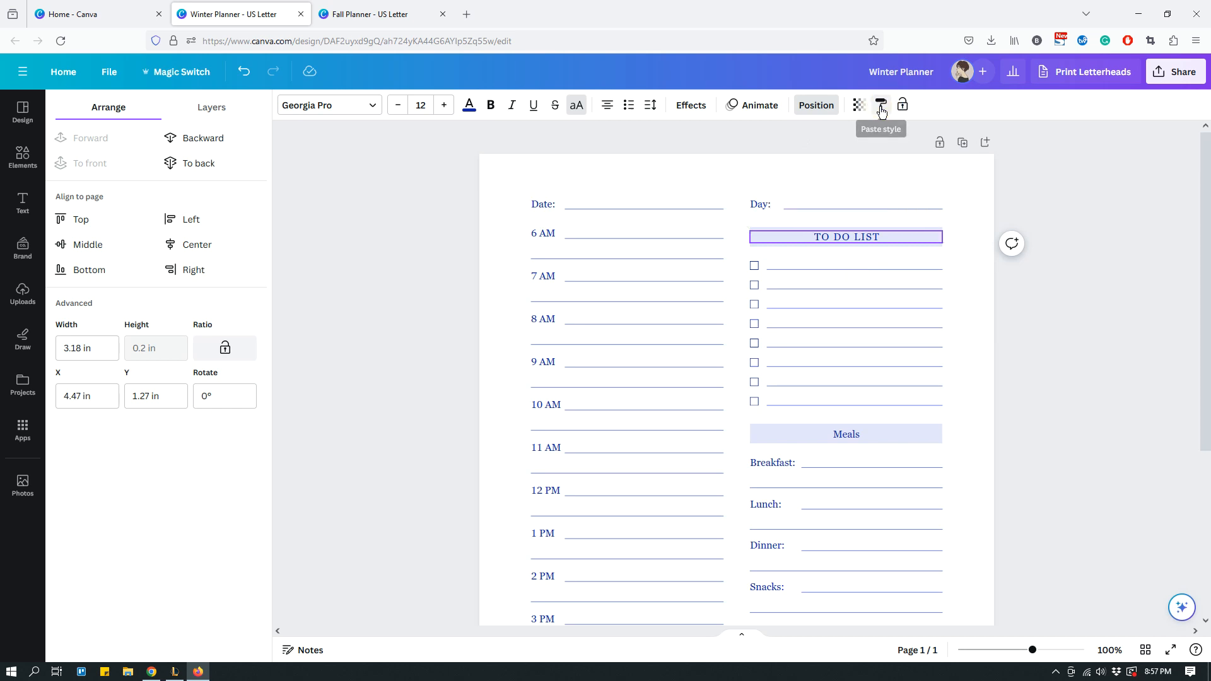
pyautogui.click(844, 435)
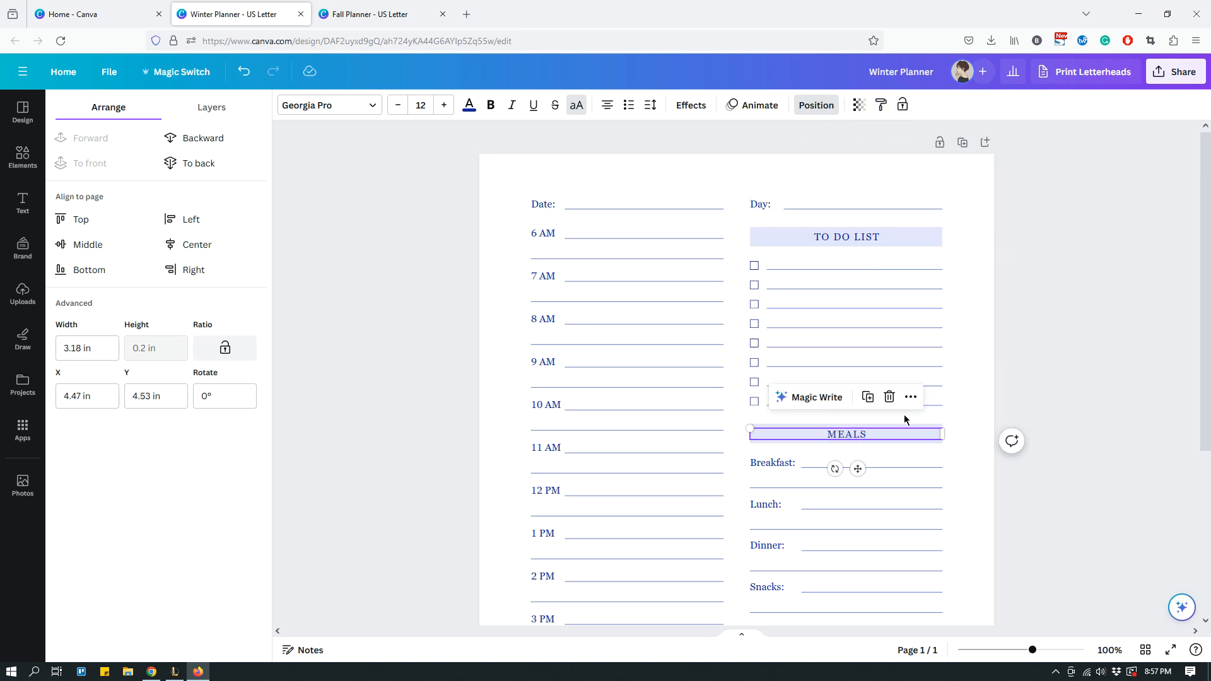
pyautogui.scroll(-2, 940, 391)
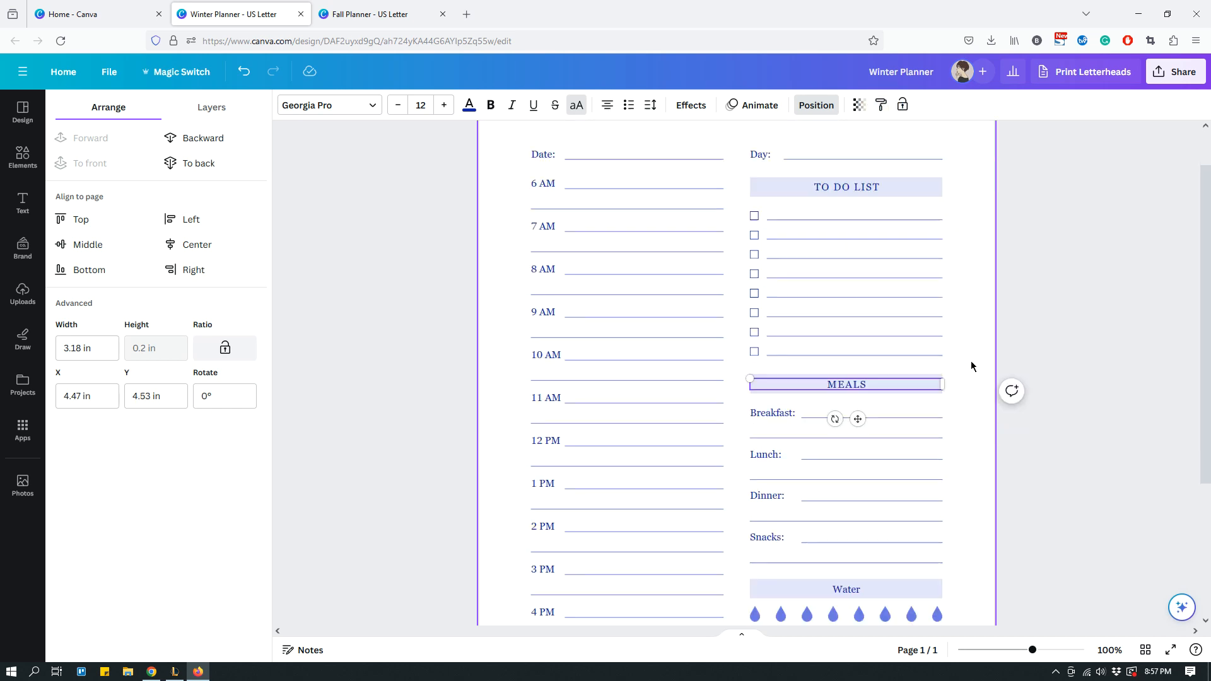
pyautogui.click(881, 104)
pyautogui.scroll(-1, 895, 441)
pyautogui.scroll(-1, 878, 461)
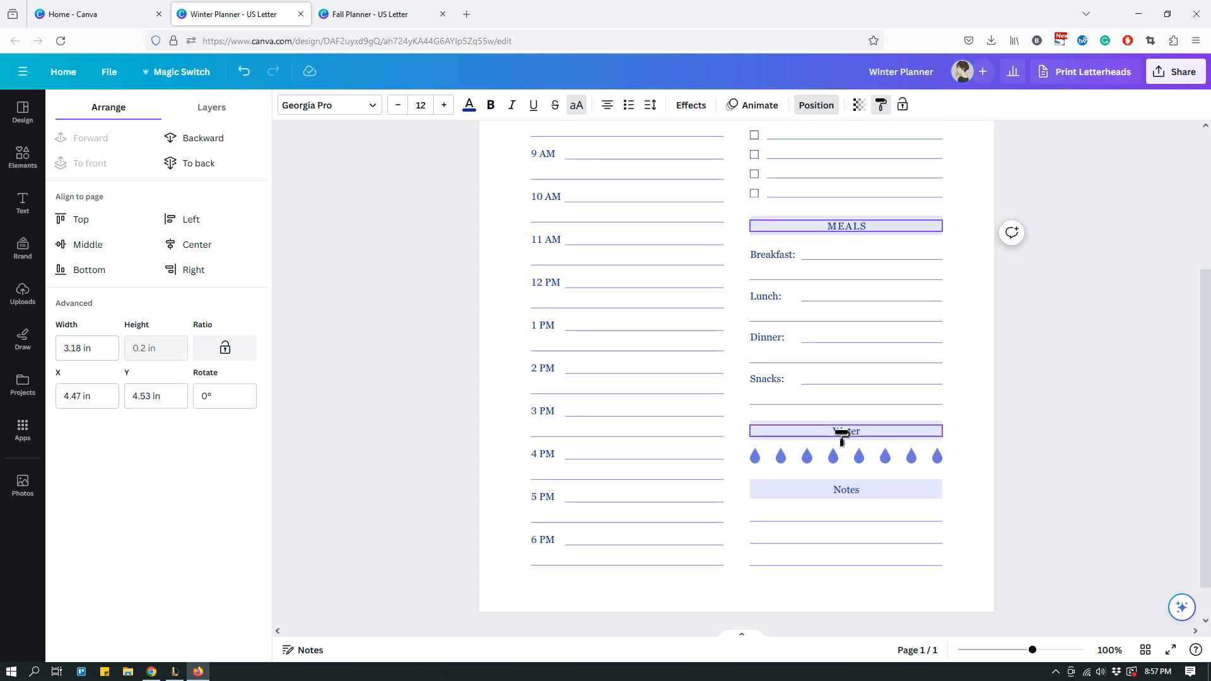
pyautogui.click(842, 435)
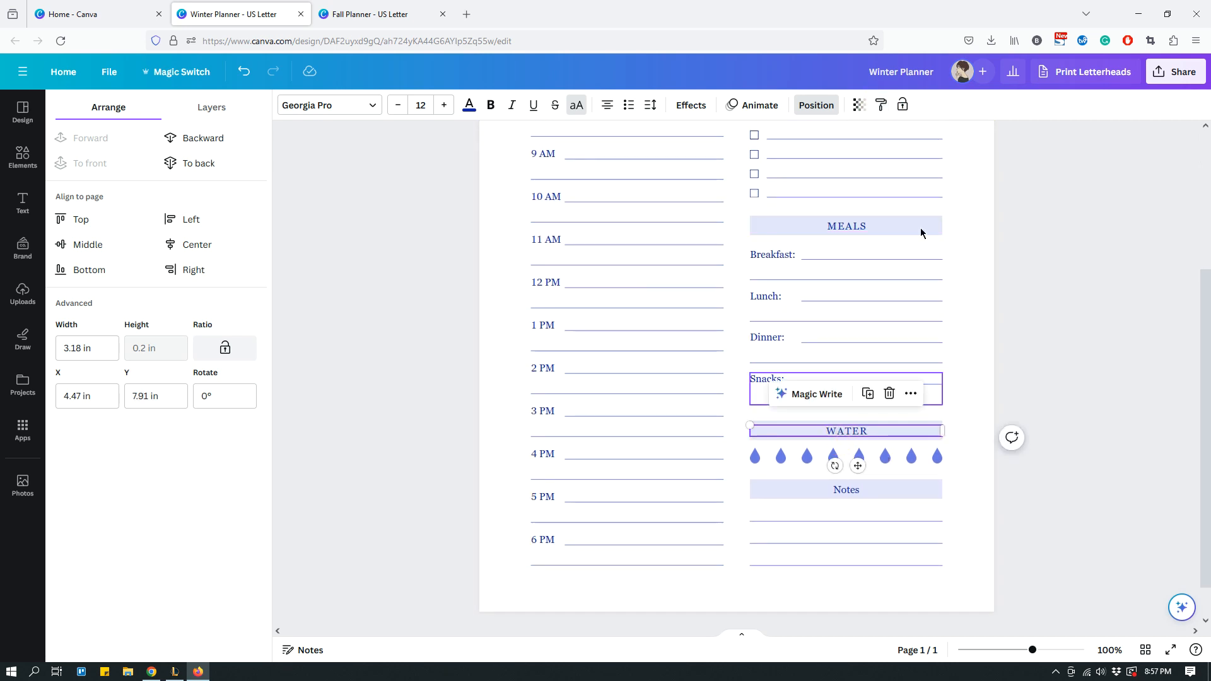
pyautogui.click(881, 105)
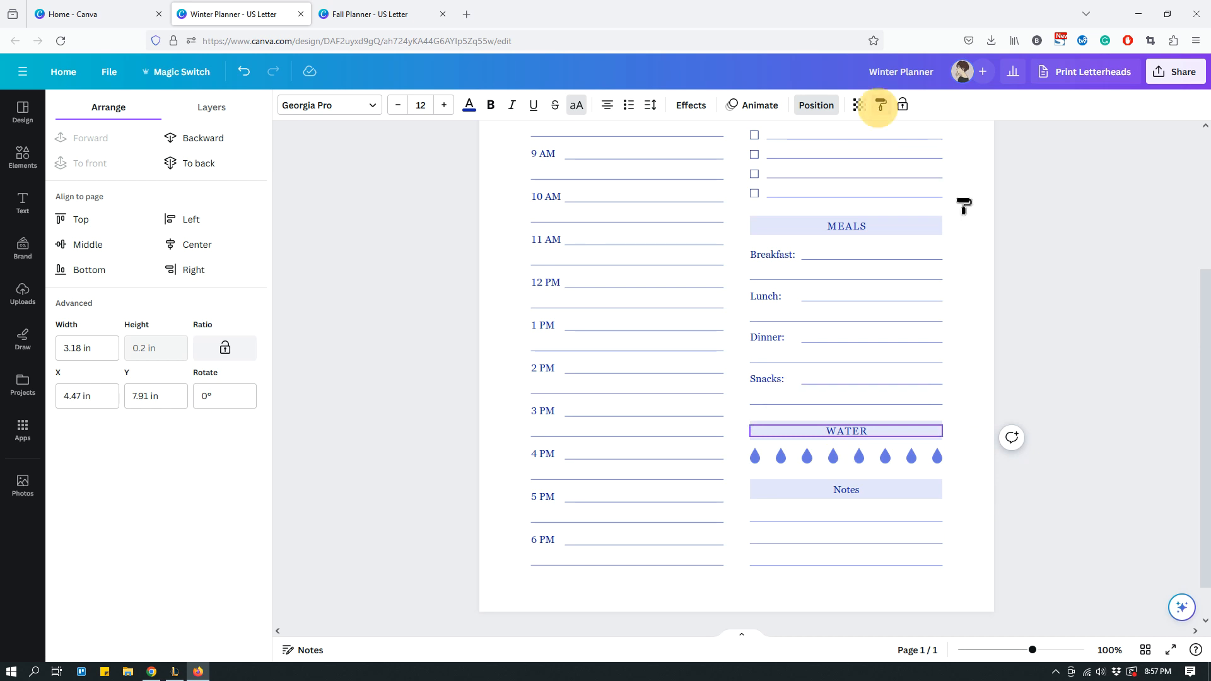
pyautogui.click(848, 495)
pyautogui.click(990, 526)
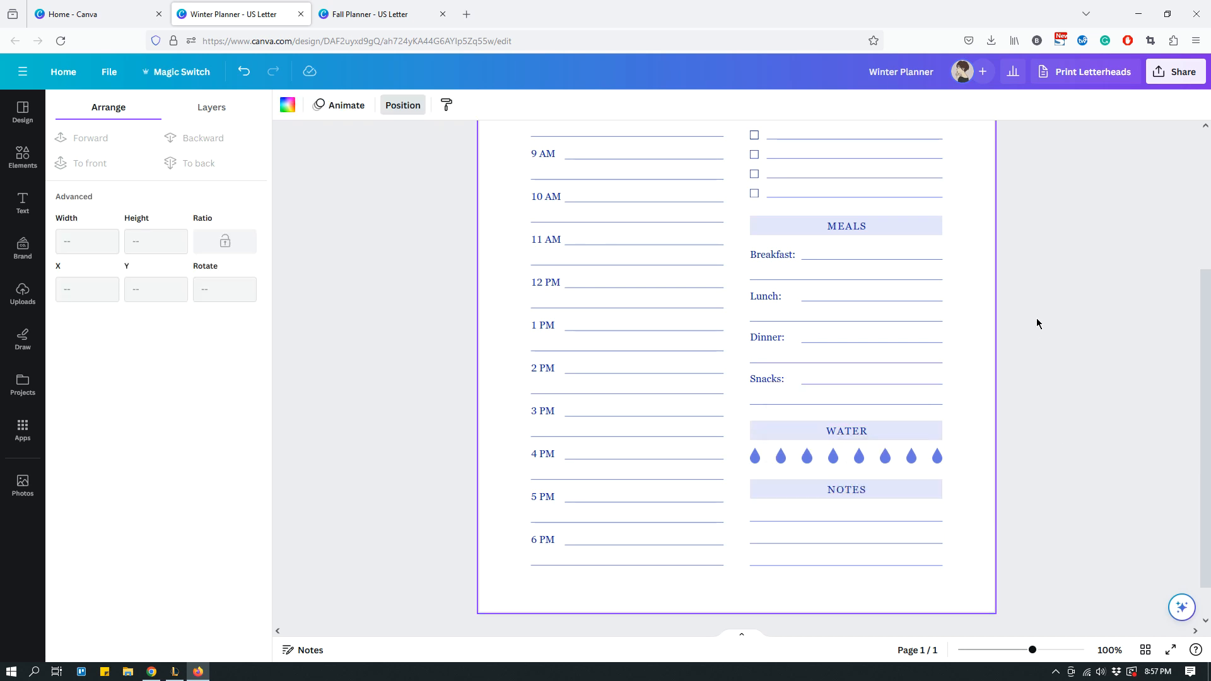
pyautogui.scroll(4, 1032, 334)
pyautogui.scroll(-4, 1030, 338)
pyautogui.scroll(-1, 1013, 351)
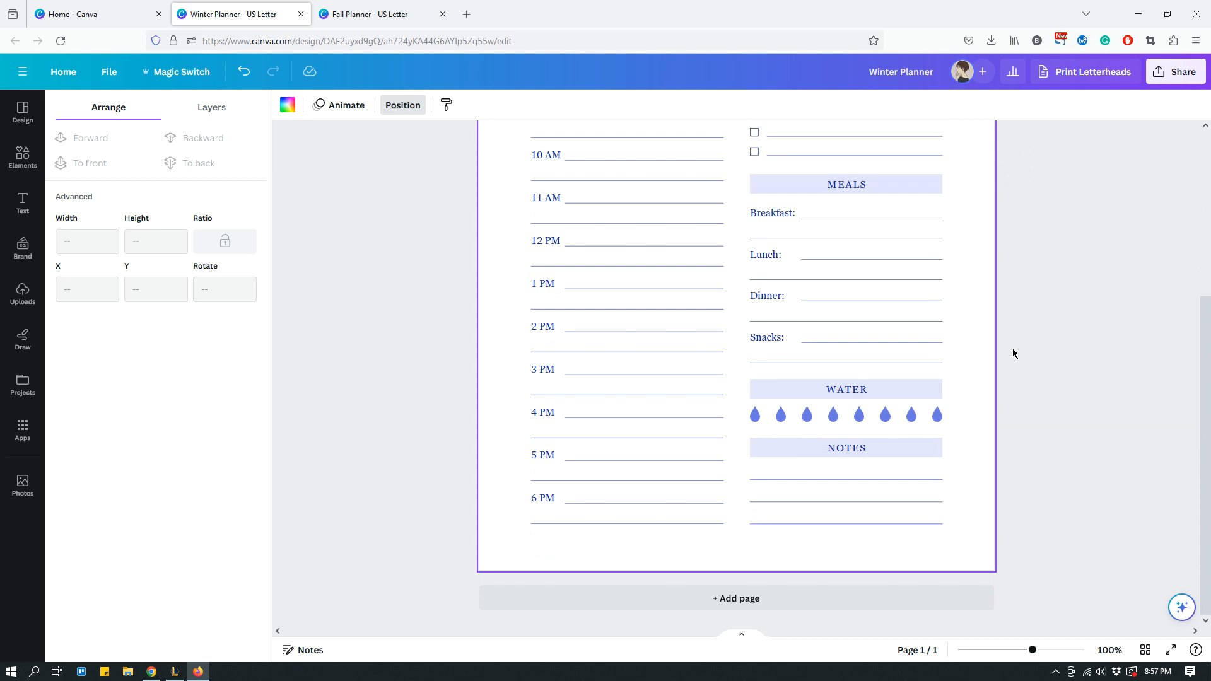
pyautogui.scroll(4, 1012, 348)
pyautogui.scroll(-4, 1009, 350)
pyautogui.scroll(1, 1010, 349)
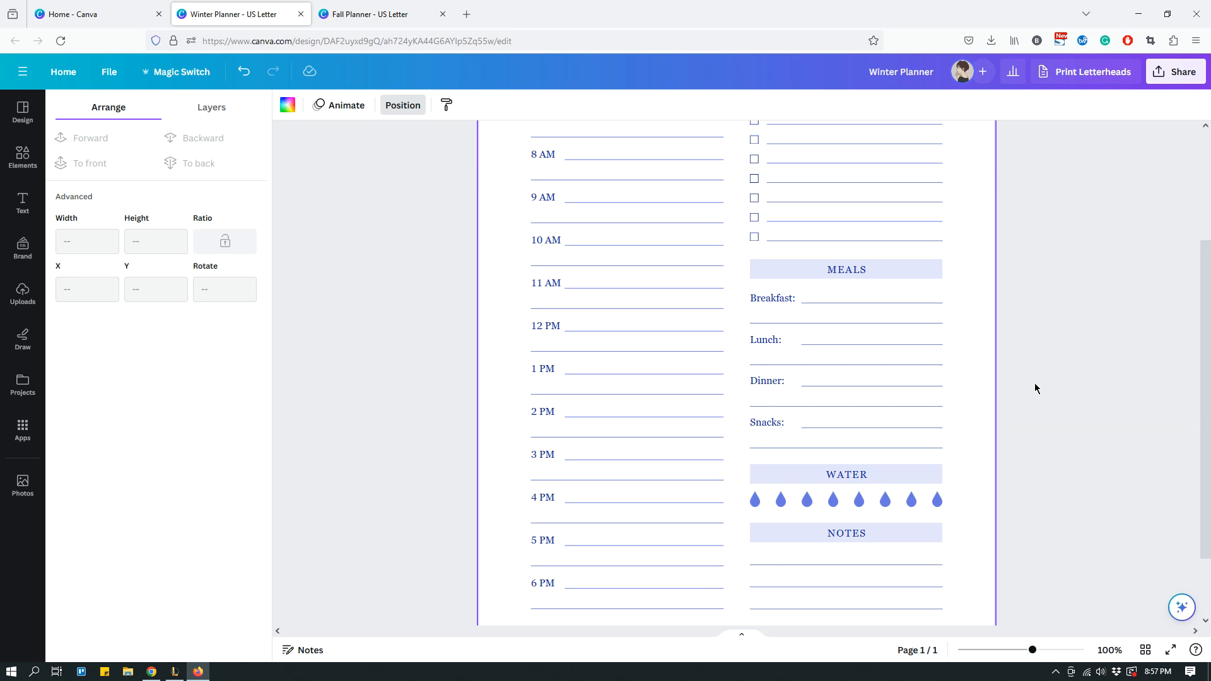
# Search the elements for "Snow" and show all matching graphics.
pyautogui.click(19, 158)
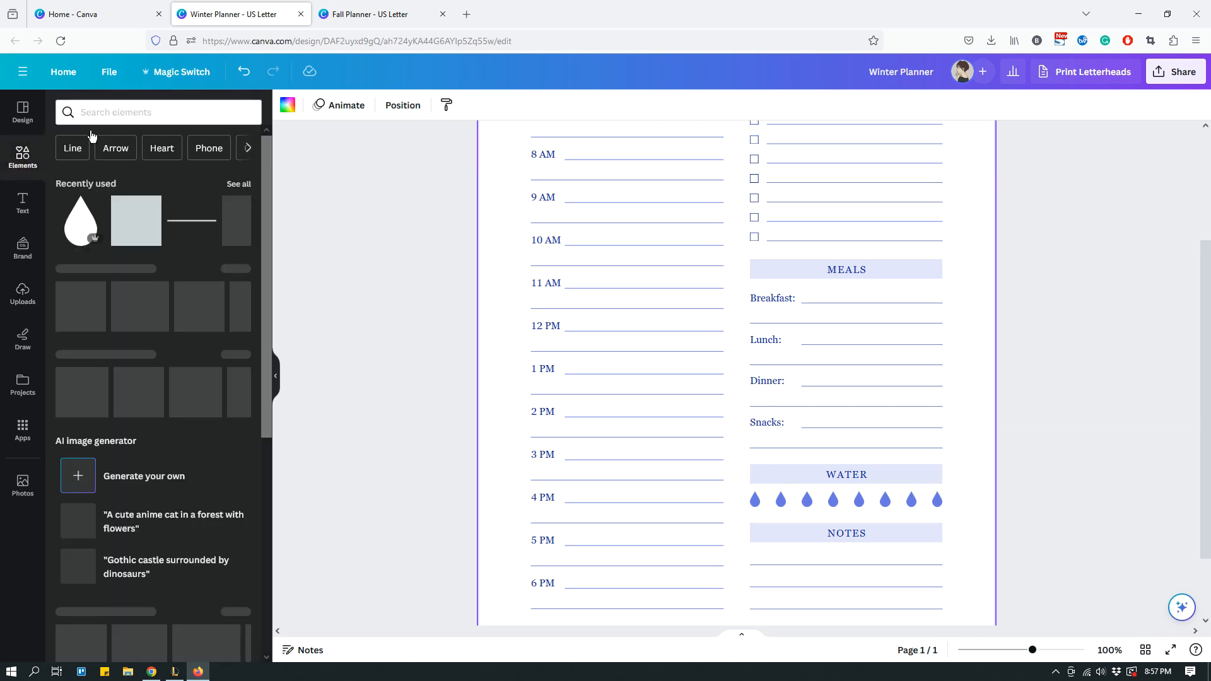
pyautogui.click(131, 114)
pyautogui.click(131, 115)
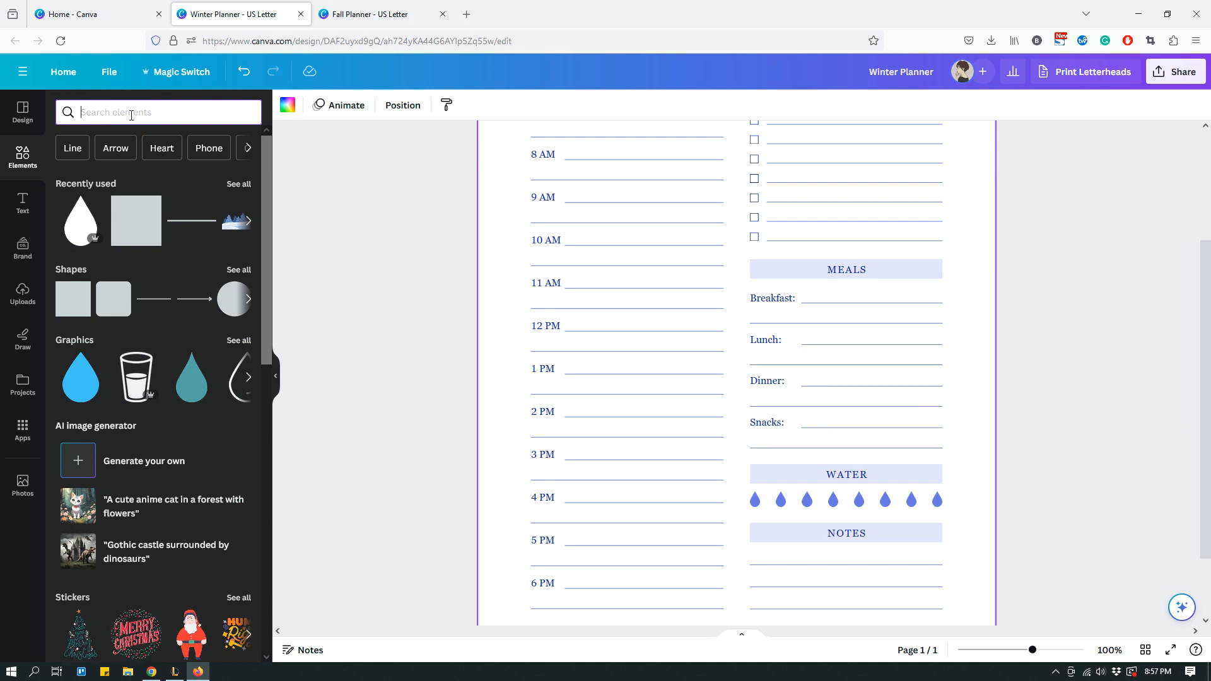
pyautogui.write('Snow')
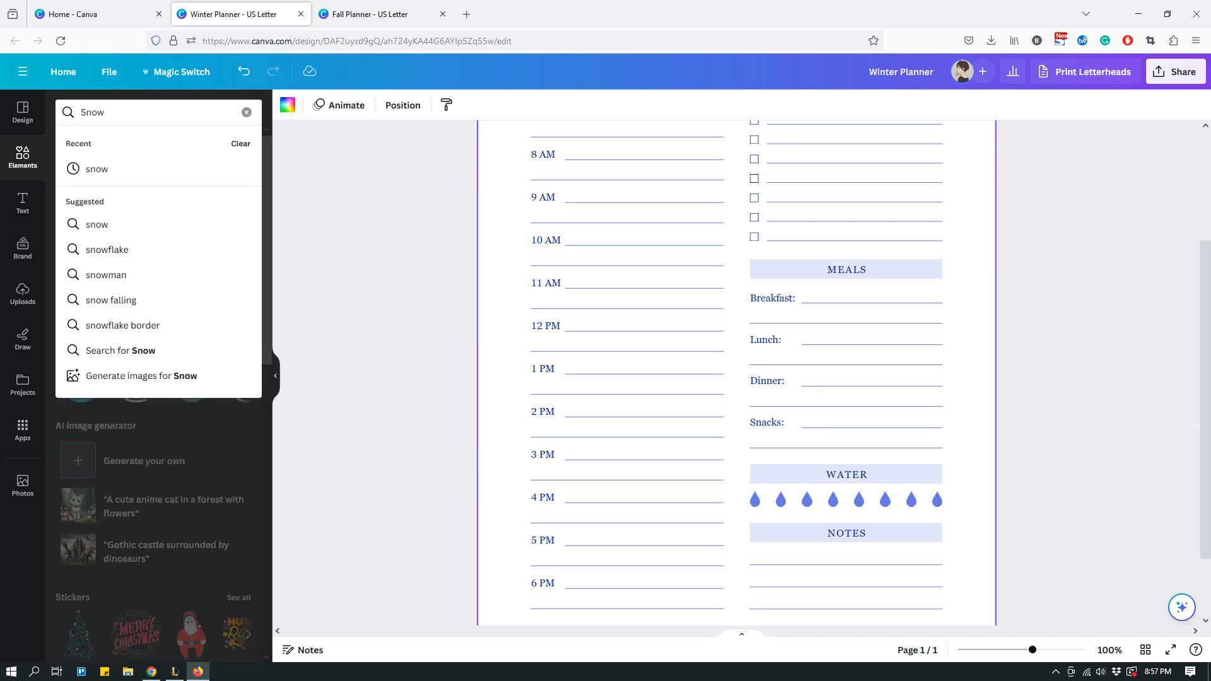
pyautogui.press('Return')
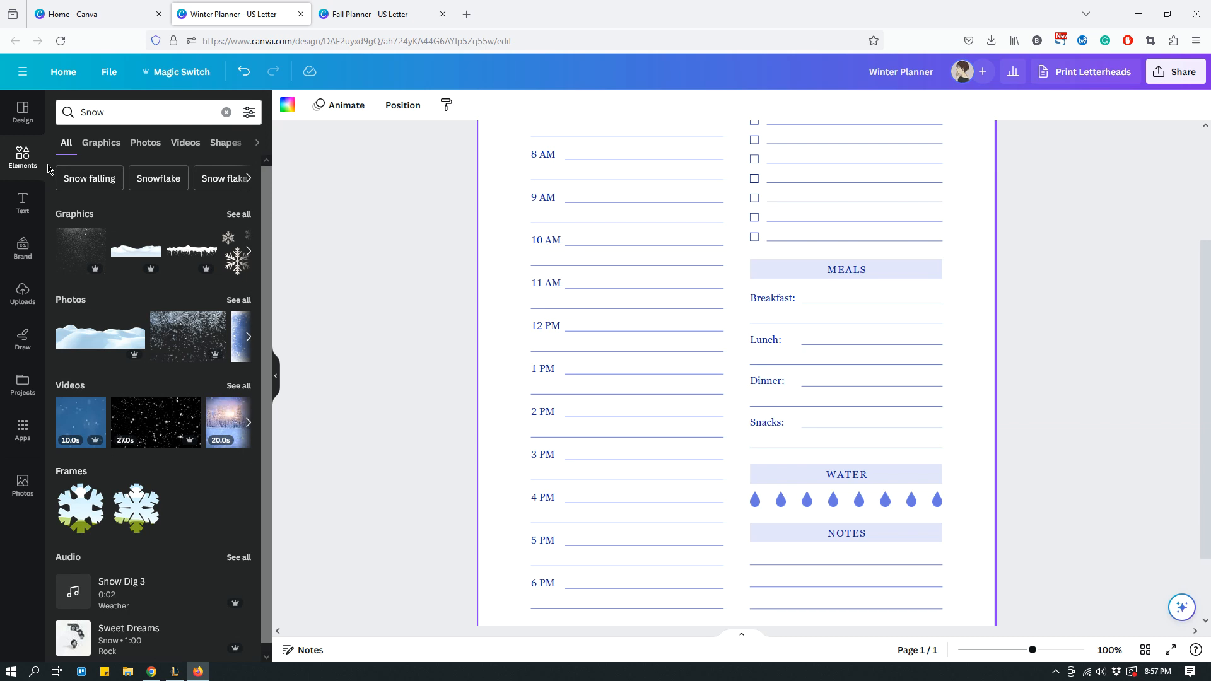
pyautogui.click(238, 215)
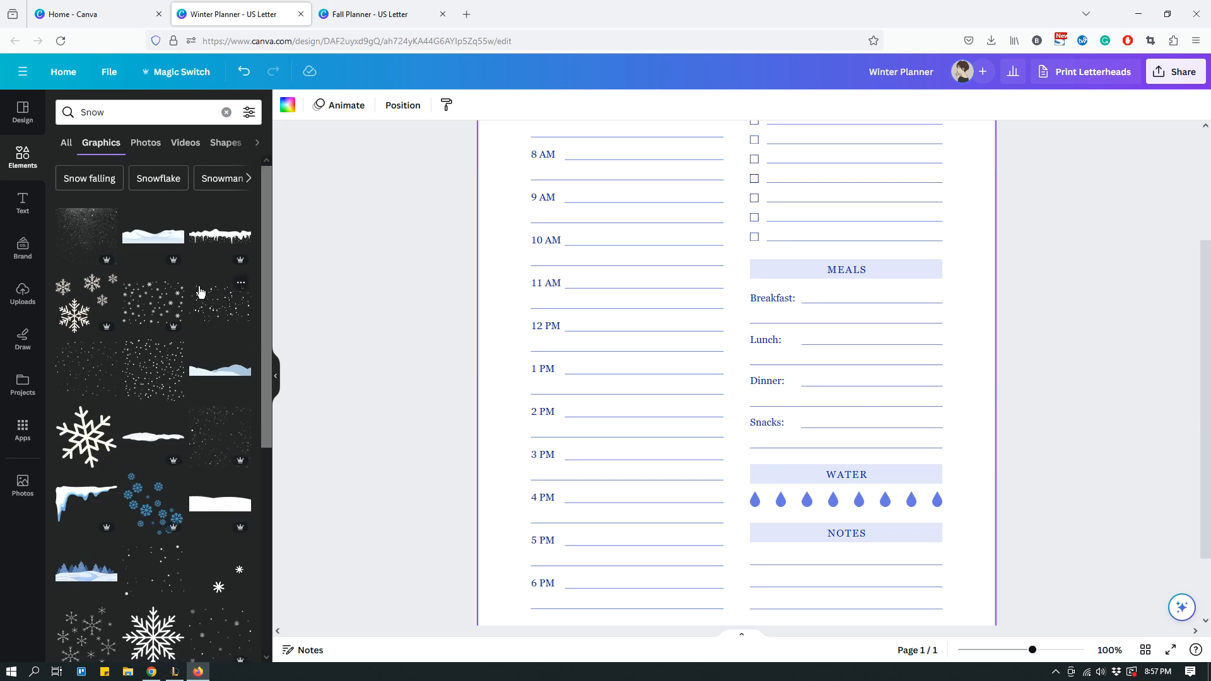
# Add the blue snowy pine forest graphic at the foot of the page and enlarge it to span the page.
pyautogui.scroll(-3, 197, 289)
pyautogui.scroll(-4, 198, 288)
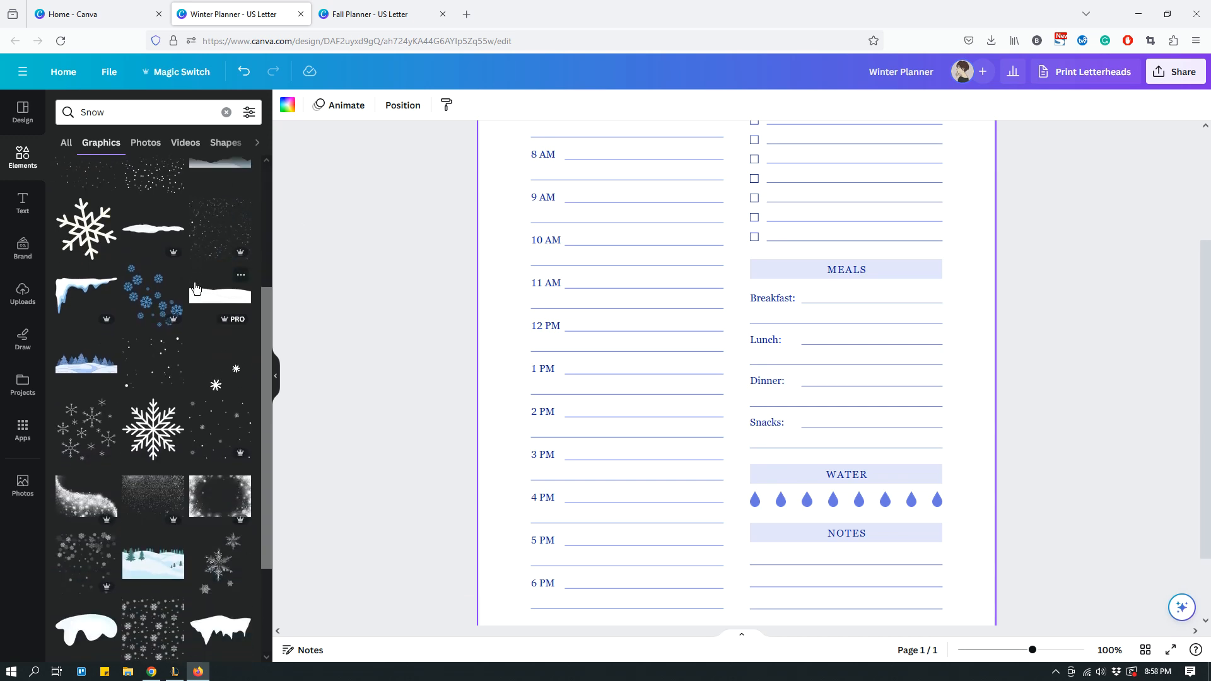
pyautogui.scroll(-2, 635, 384)
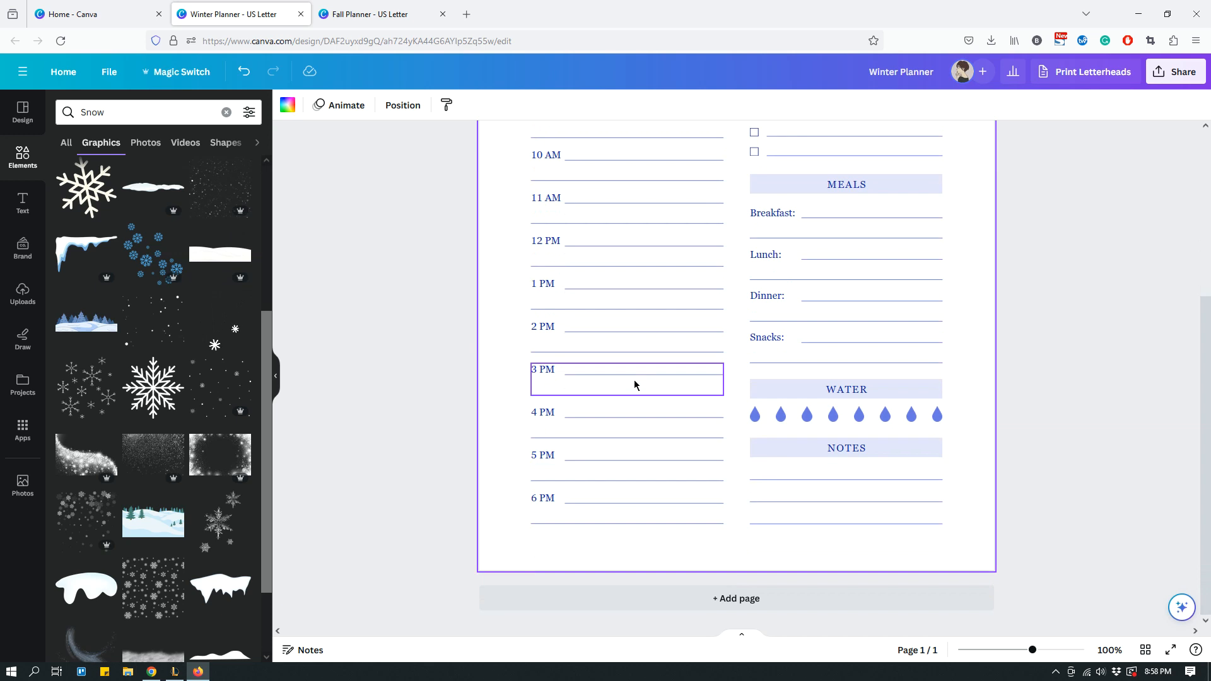
pyautogui.click(85, 323)
pyautogui.moveTo(725, 249); pyautogui.dragTo(540, 561)
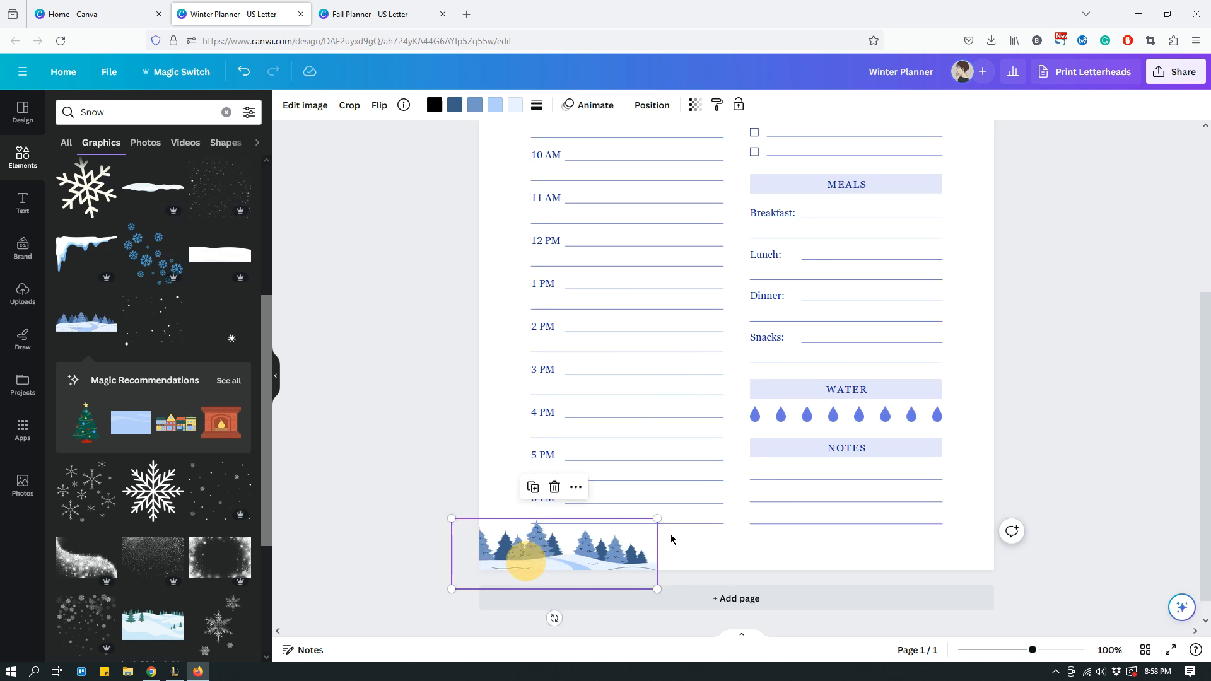
pyautogui.moveTo(659, 521); pyautogui.dragTo(844, 511)
pyautogui.moveTo(945, 493); pyautogui.dragTo(1023, 453)
pyautogui.click(1037, 315)
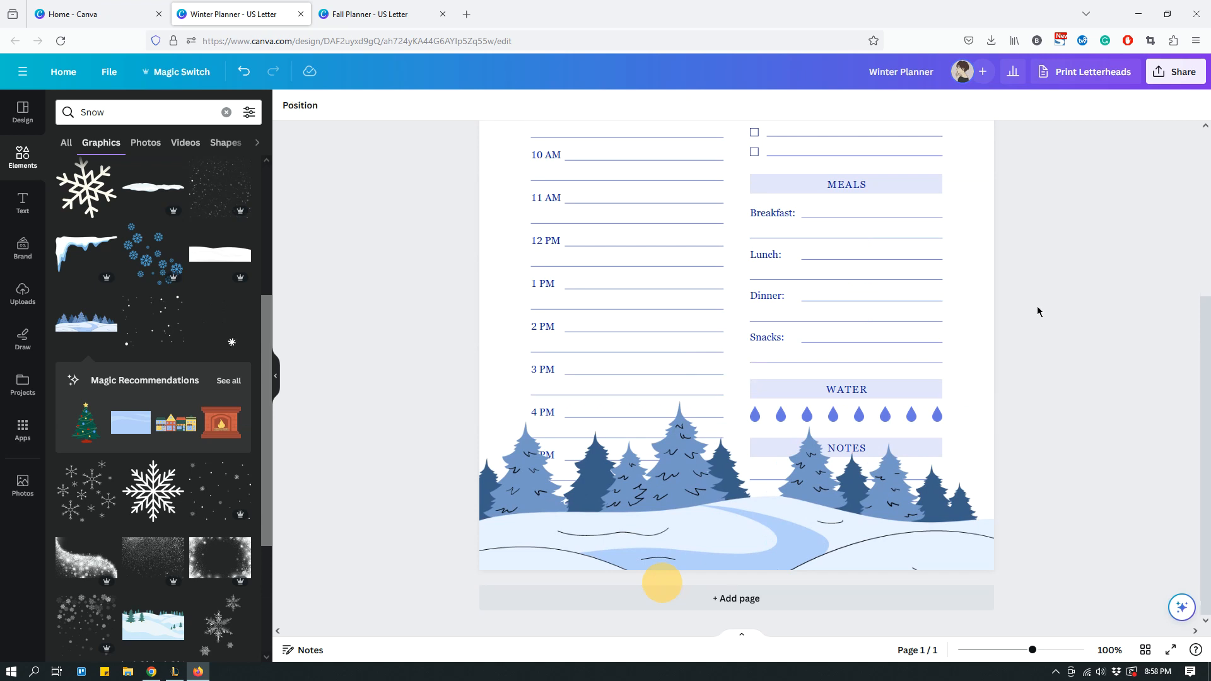
# Resize the forest graphic to the exact page width and shift it down so its snowy ground runs off the page's lower edge.
pyautogui.moveTo(711, 532); pyautogui.dragTo(719, 583)
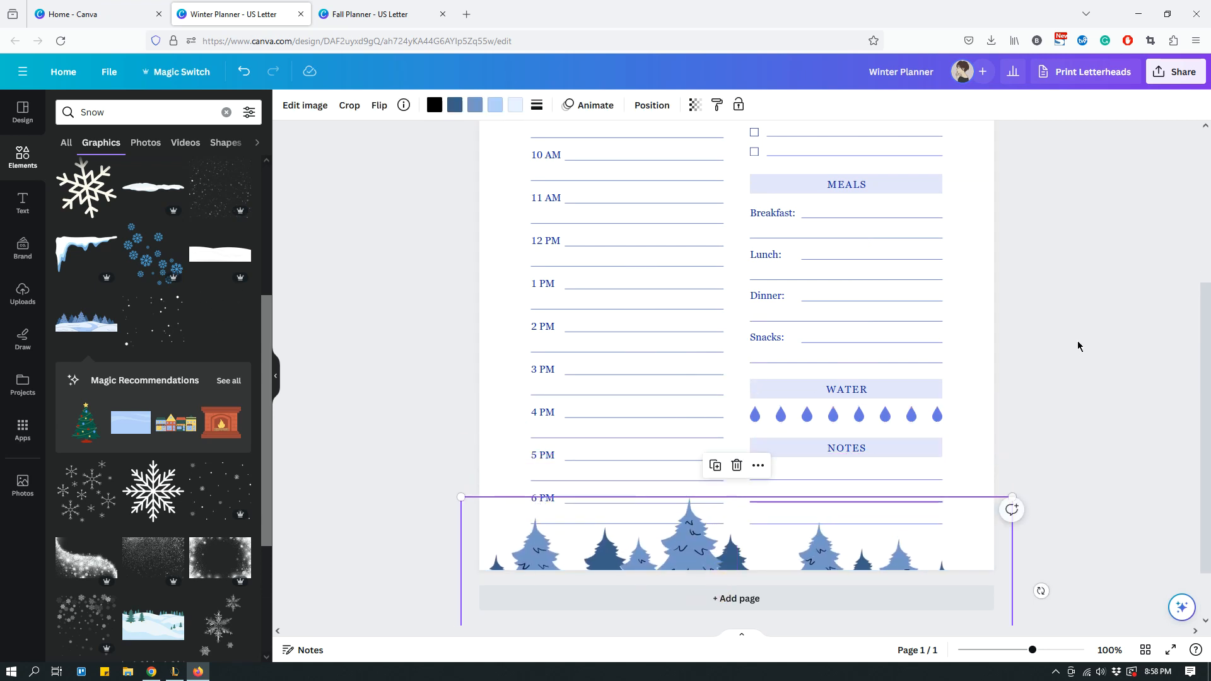
pyautogui.scroll(-1, 965, 411)
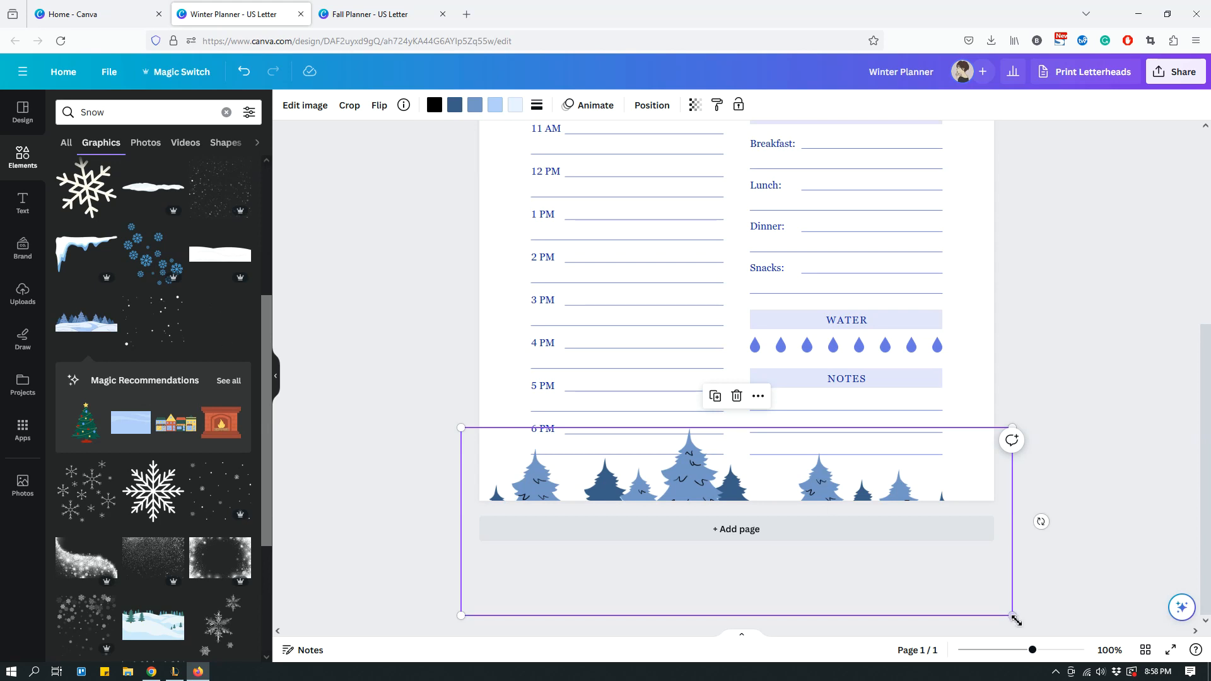
pyautogui.moveTo(1013, 616)
pyautogui.mouseDown()
pyautogui.moveTo(989, 600)
pyautogui.moveTo(1003, 604)
pyautogui.moveTo(994, 616)
pyautogui.mouseUp()
pyautogui.moveTo(459, 619); pyautogui.dragTo(477, 609)
pyautogui.moveTo(777, 496)
pyautogui.mouseDown()
pyautogui.moveTo(784, 487)
pyautogui.moveTo(779, 509)
pyautogui.mouseUp()
pyautogui.scroll(-1, 1060, 399)
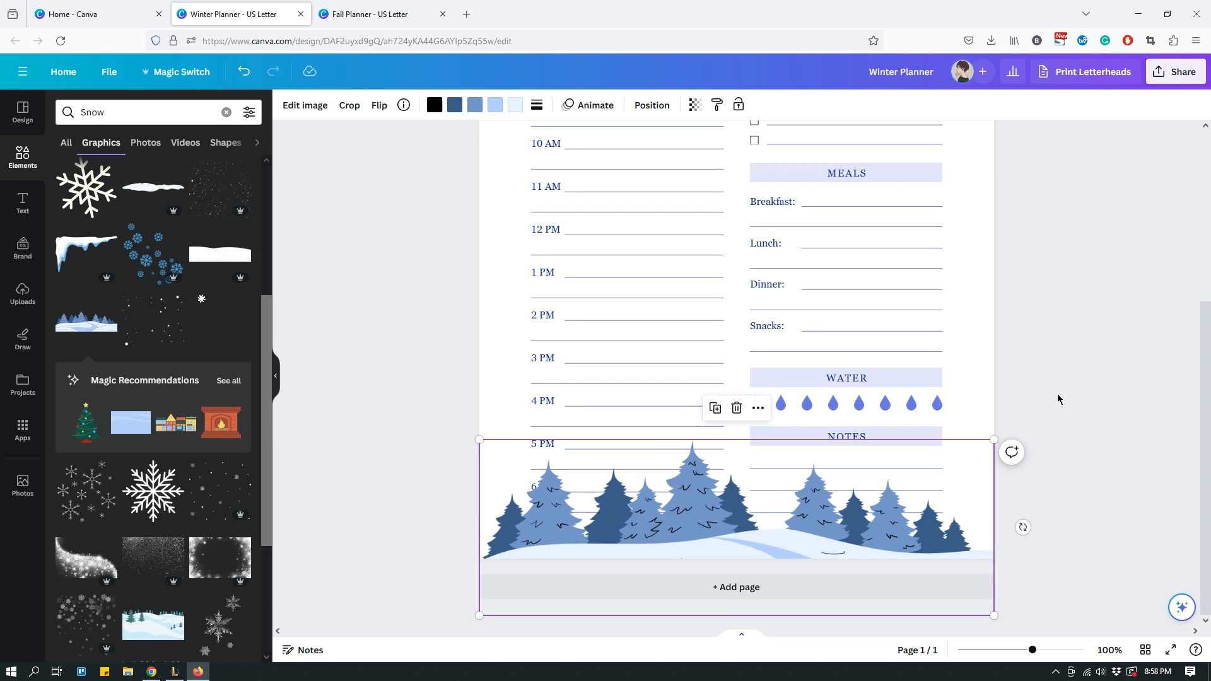
pyautogui.click(1059, 399)
# Fade the pine forest graphic at the foot of the page by setting its transparency to 20.
pyautogui.click(852, 536)
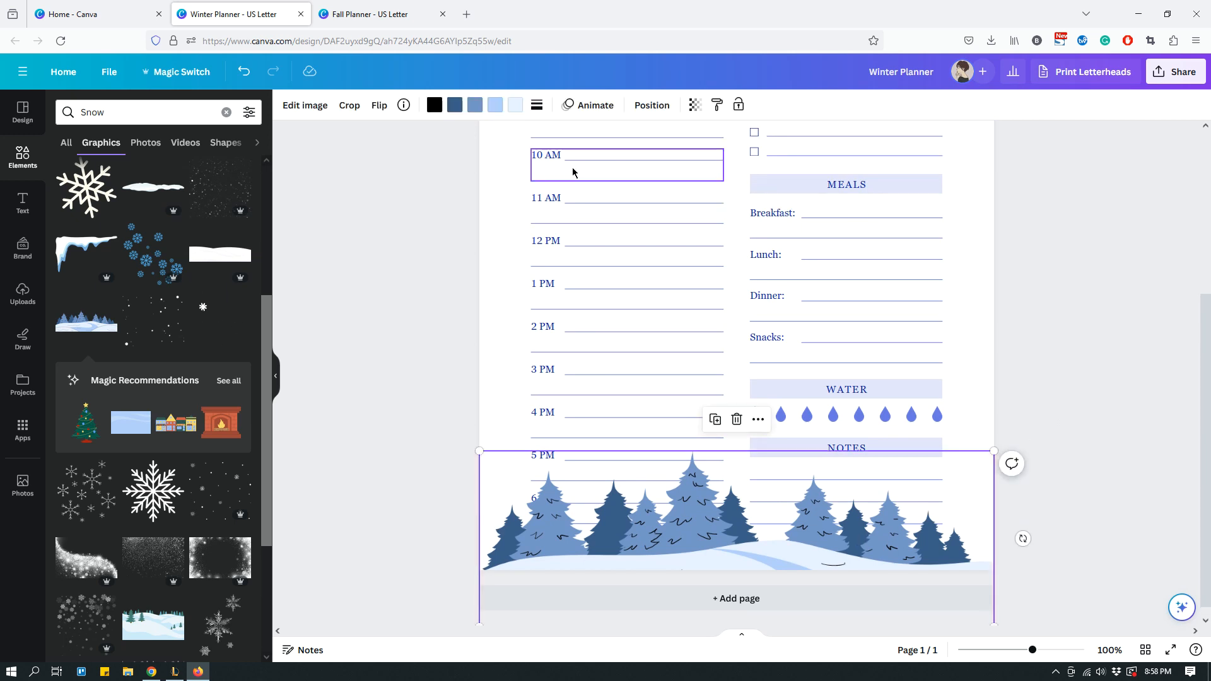
pyautogui.click(704, 113)
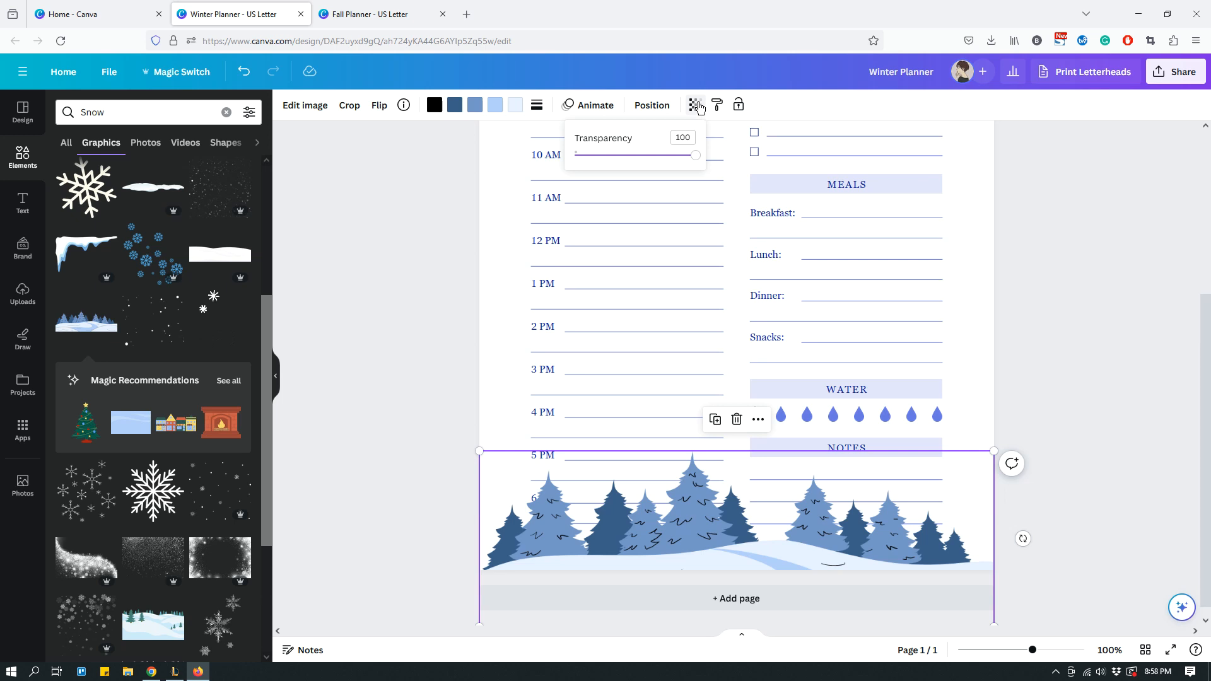
pyautogui.click(696, 108)
pyautogui.click(697, 109)
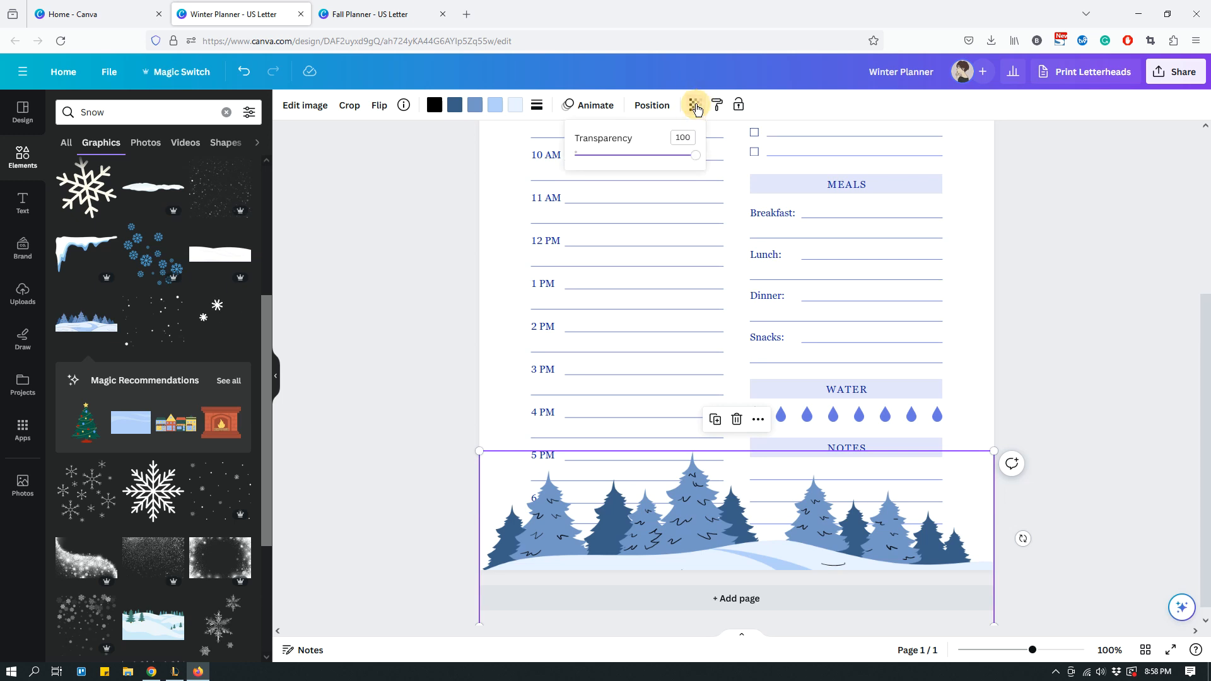
pyautogui.moveTo(690, 162); pyautogui.dragTo(602, 169)
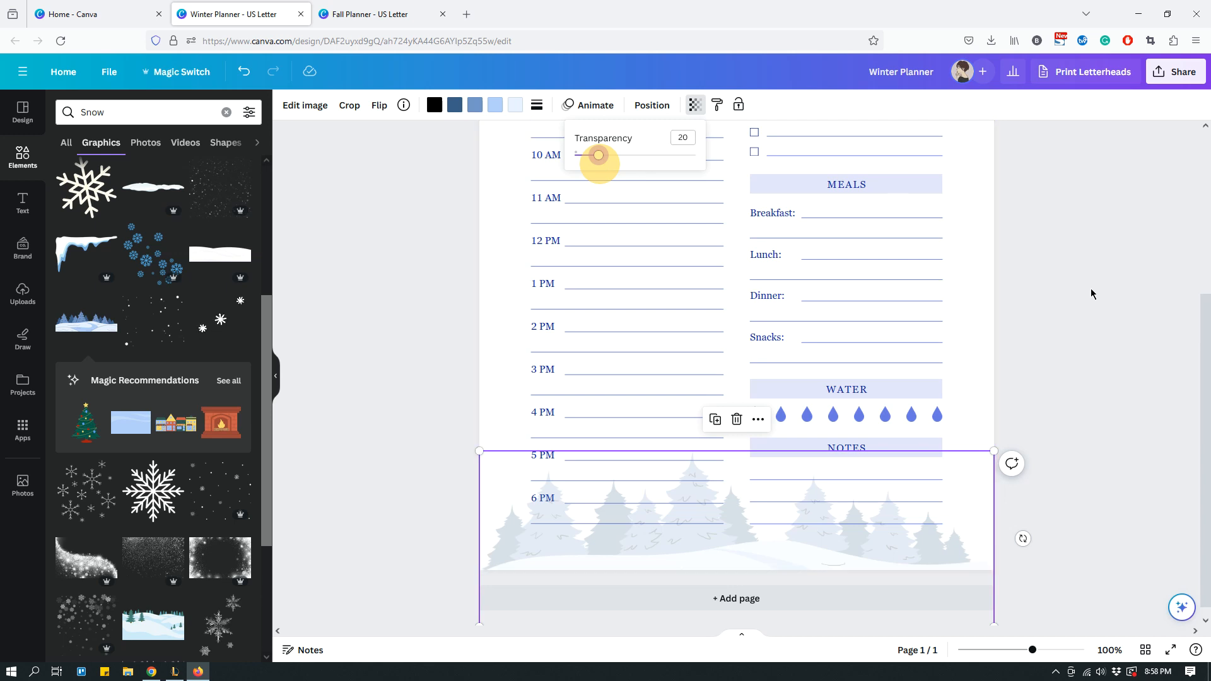
pyautogui.scroll(-1, 1091, 219)
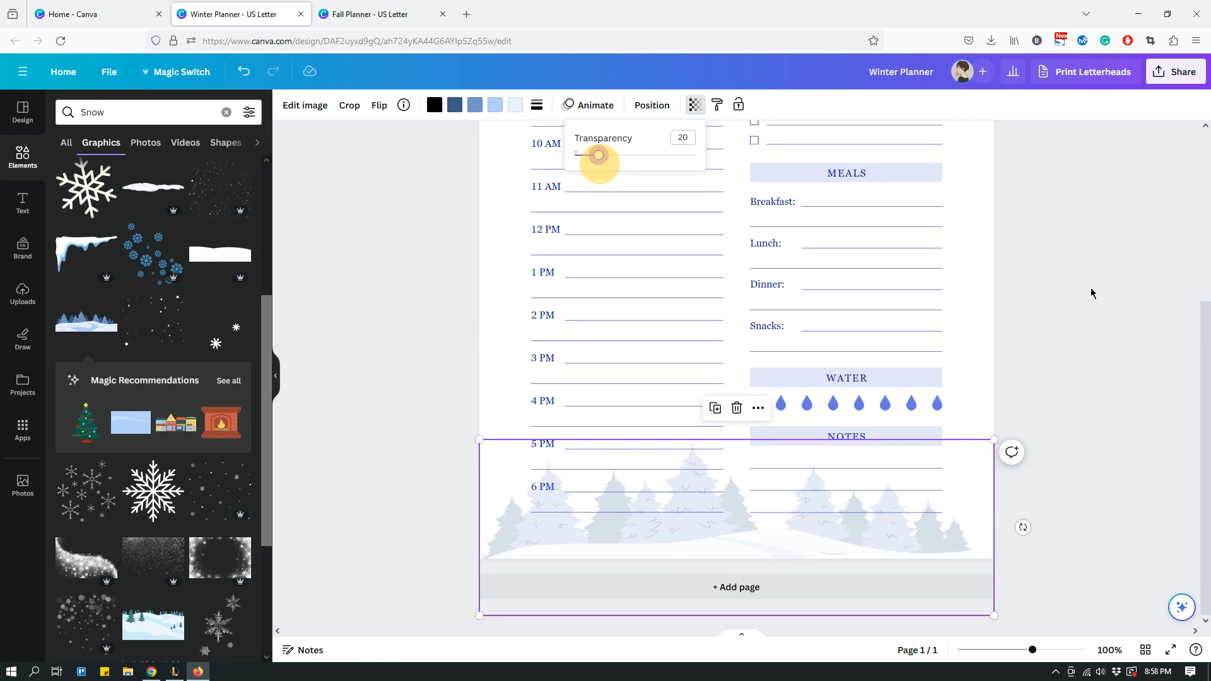
# Send the forest graphic to the back, behind the planner's text and lines.
pyautogui.click(655, 109)
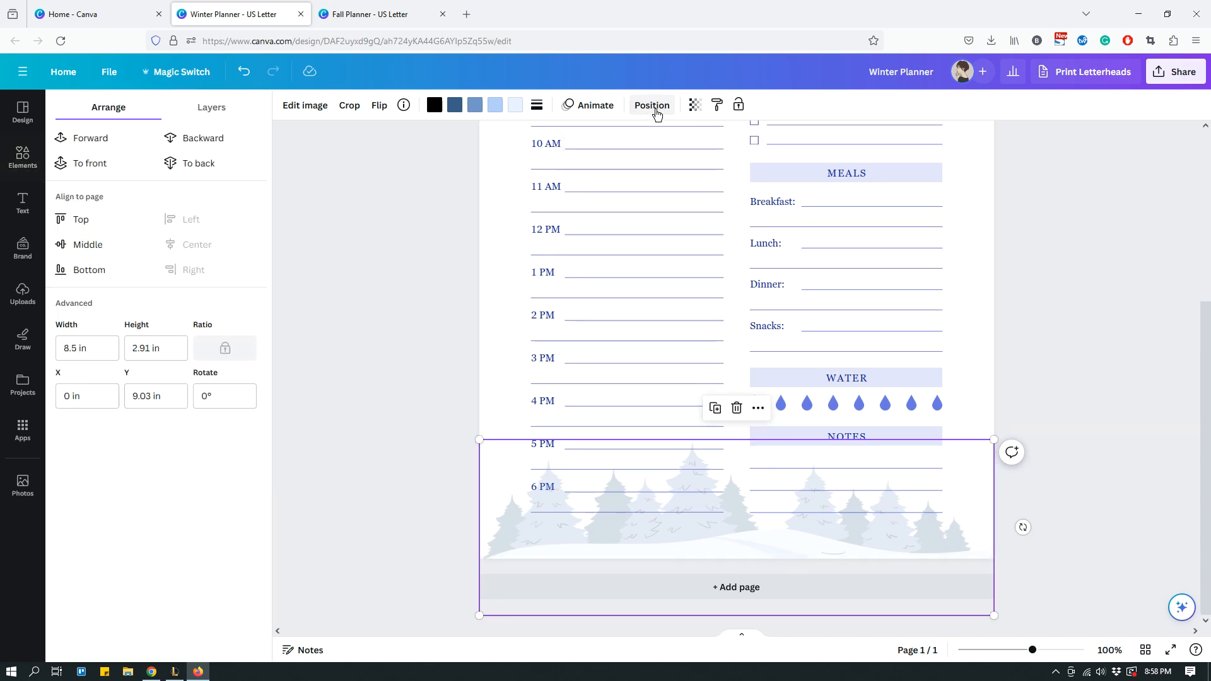
pyautogui.click(222, 169)
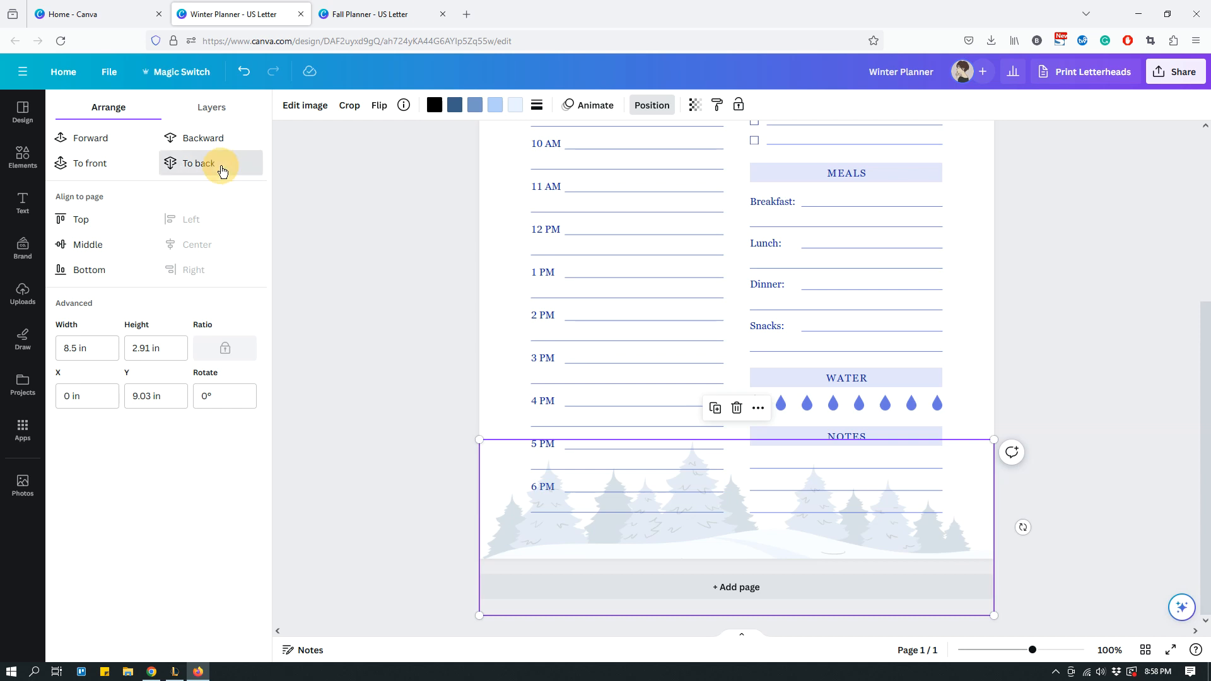
pyautogui.click(1120, 328)
pyautogui.click(1101, 325)
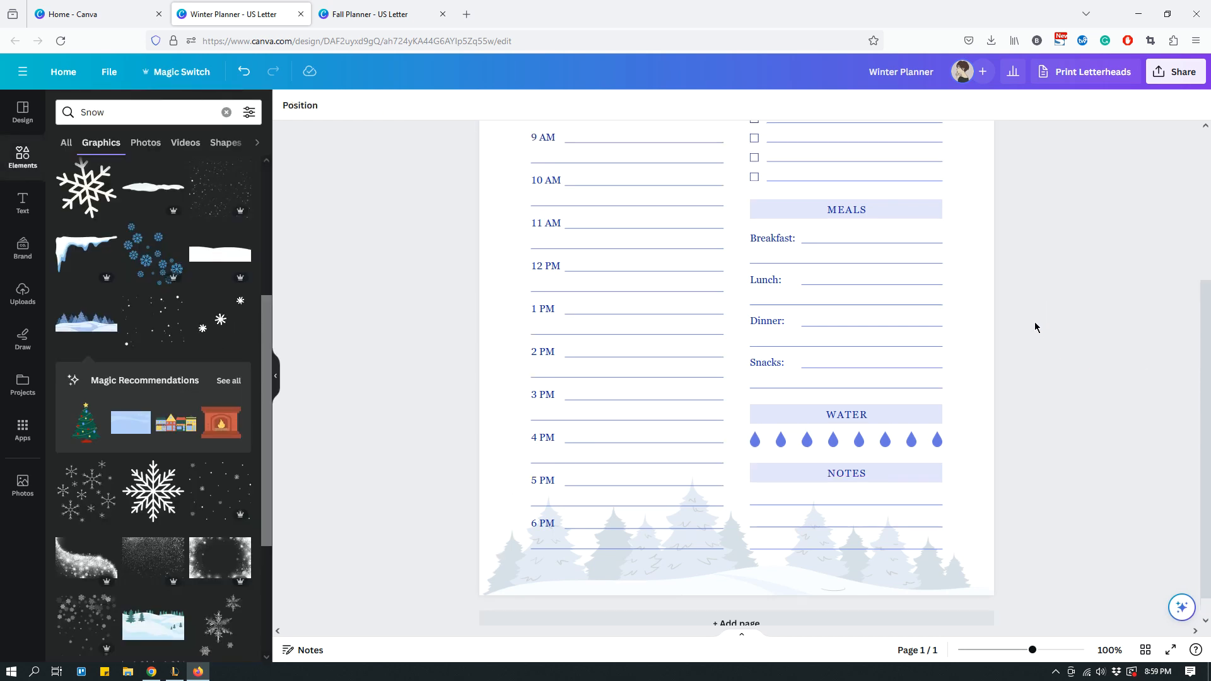
pyautogui.scroll(4, 1035, 329)
pyautogui.scroll(-4, 1030, 332)
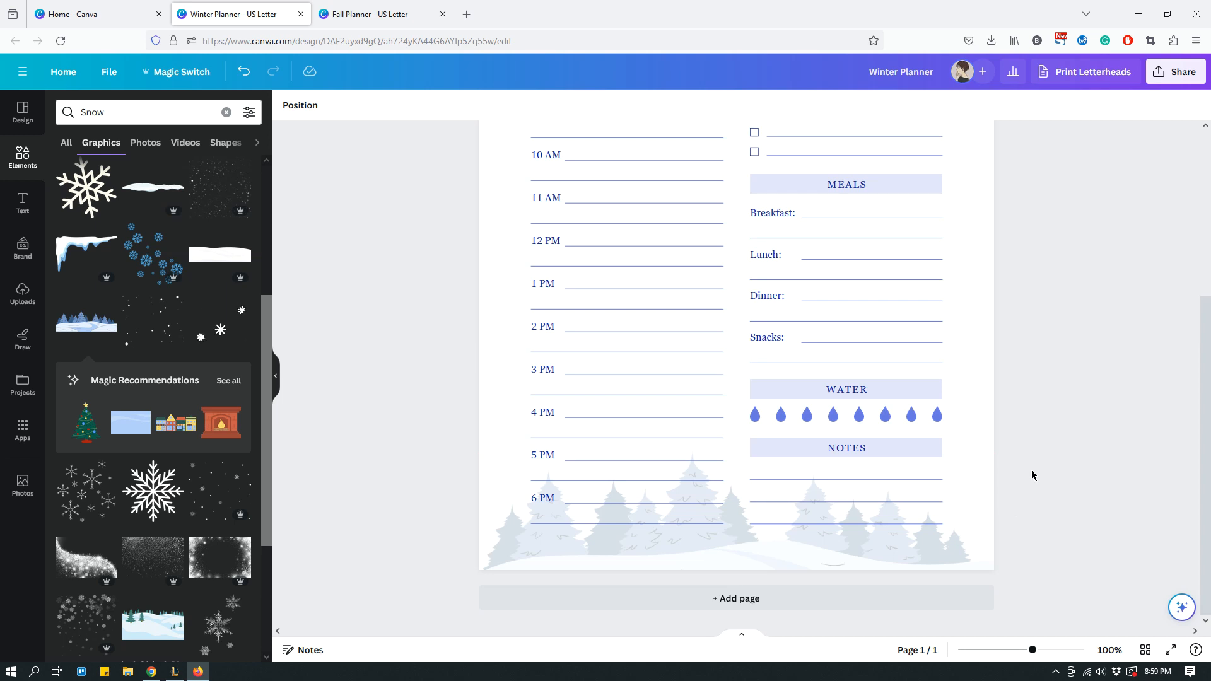
# Shrink the forest graphic to about the combined width of the two planner columns and centre it along the page's lower edge.
pyautogui.click(946, 553)
pyautogui.moveTo(480, 451); pyautogui.dragTo(510, 479)
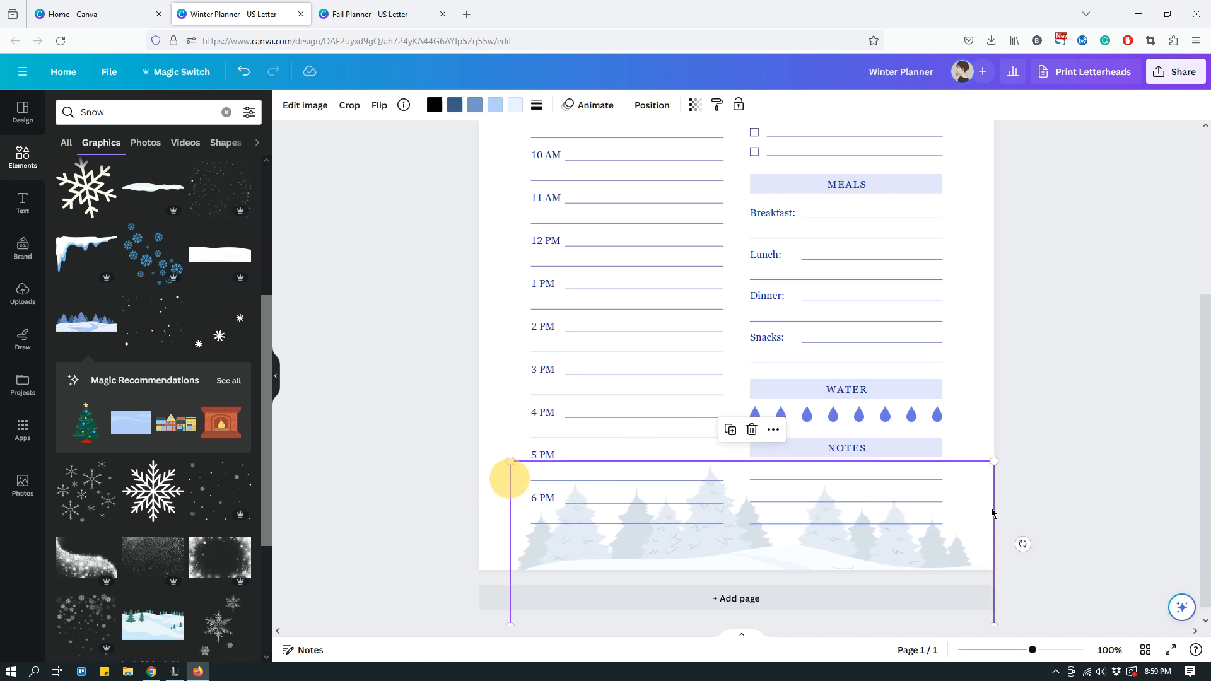
pyautogui.moveTo(981, 473); pyautogui.dragTo(927, 508)
pyautogui.moveTo(738, 551); pyautogui.dragTo(752, 553)
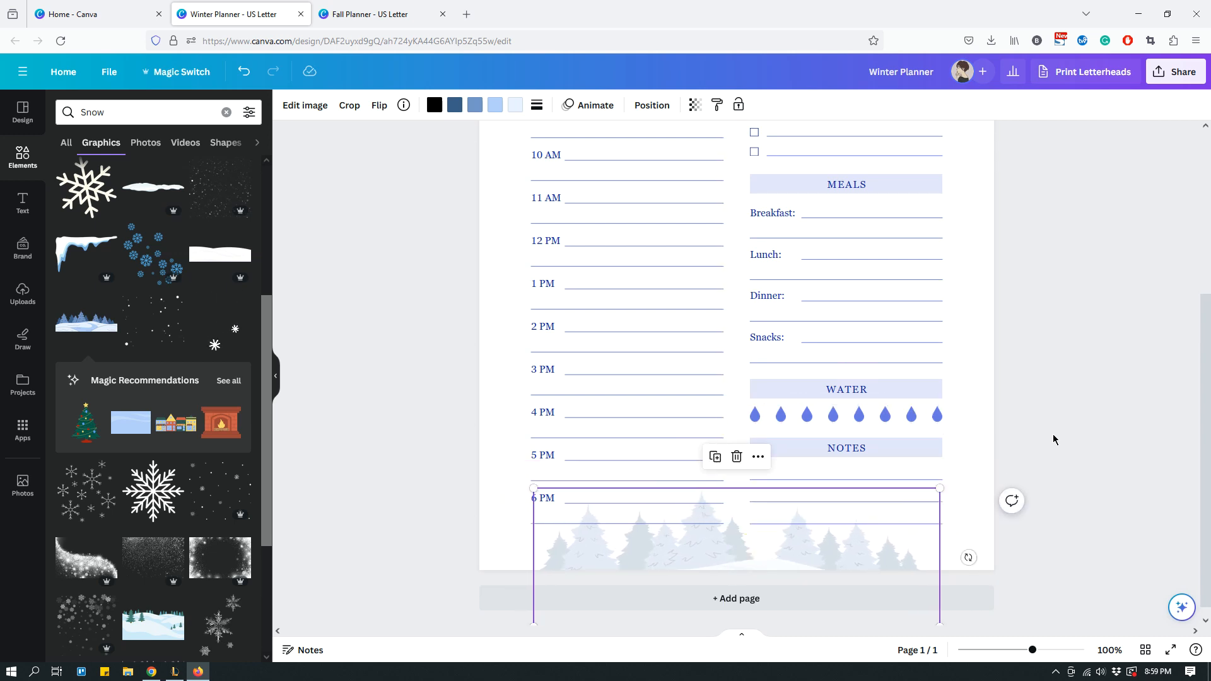
pyautogui.rightClick(1053, 435)
pyautogui.click(1031, 344)
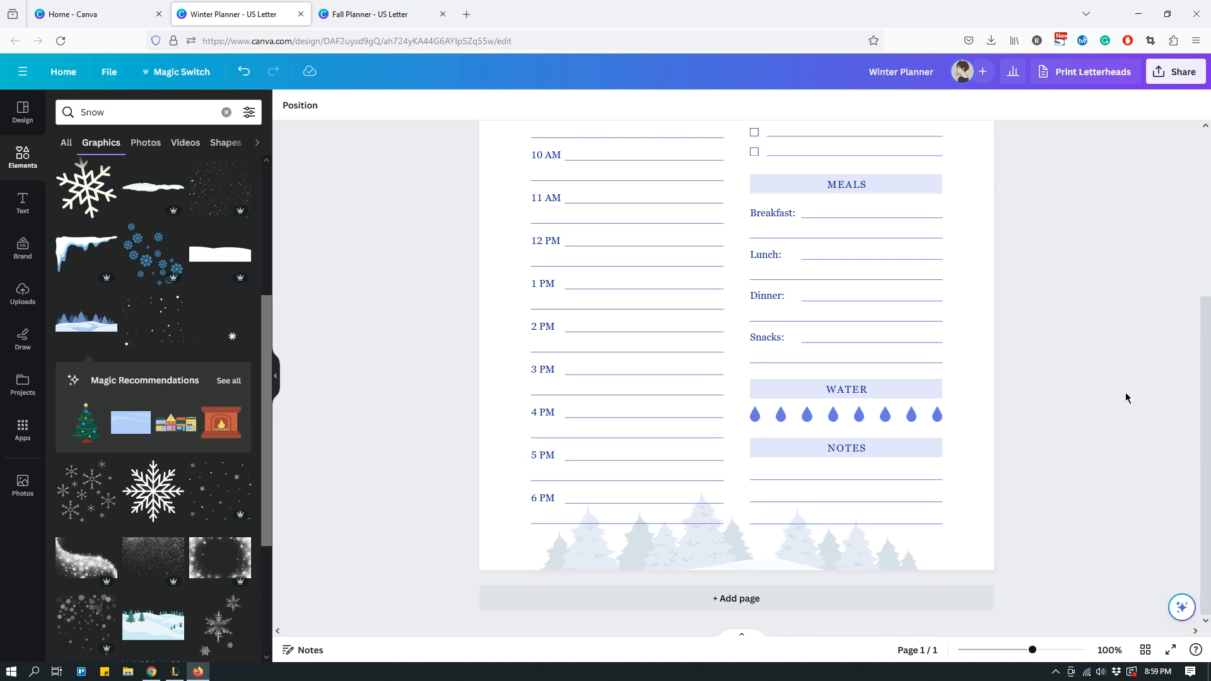
# Try the white snowflakes graphic from the Snow results in the page's upper right corner, then delete it.
pyautogui.scroll(3, 1050, 377)
pyautogui.scroll(2, 1047, 378)
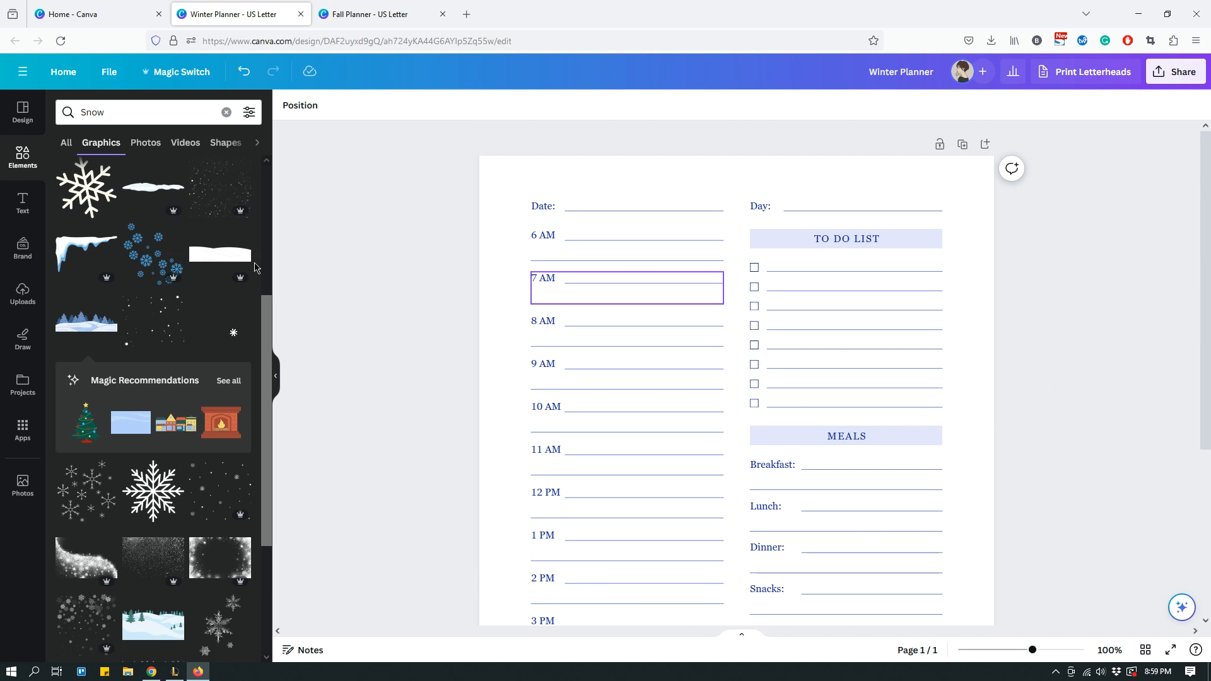
pyautogui.scroll(3, 190, 307)
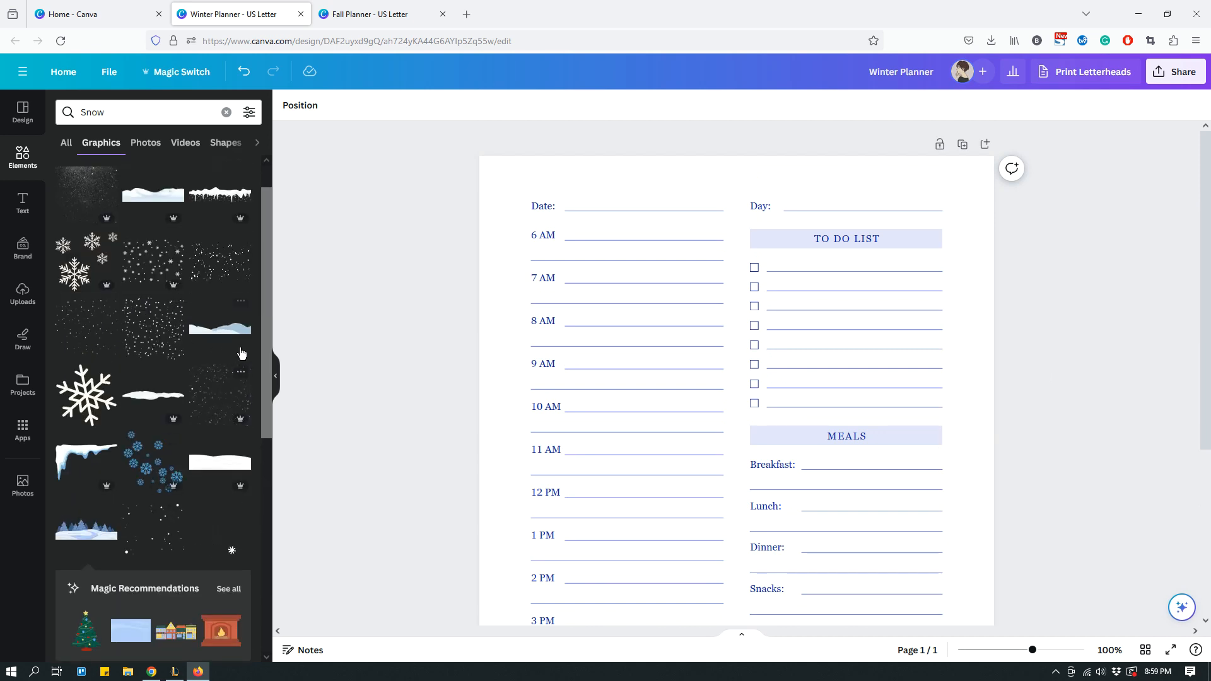
pyautogui.scroll(1, 236, 354)
pyautogui.scroll(-7, 228, 359)
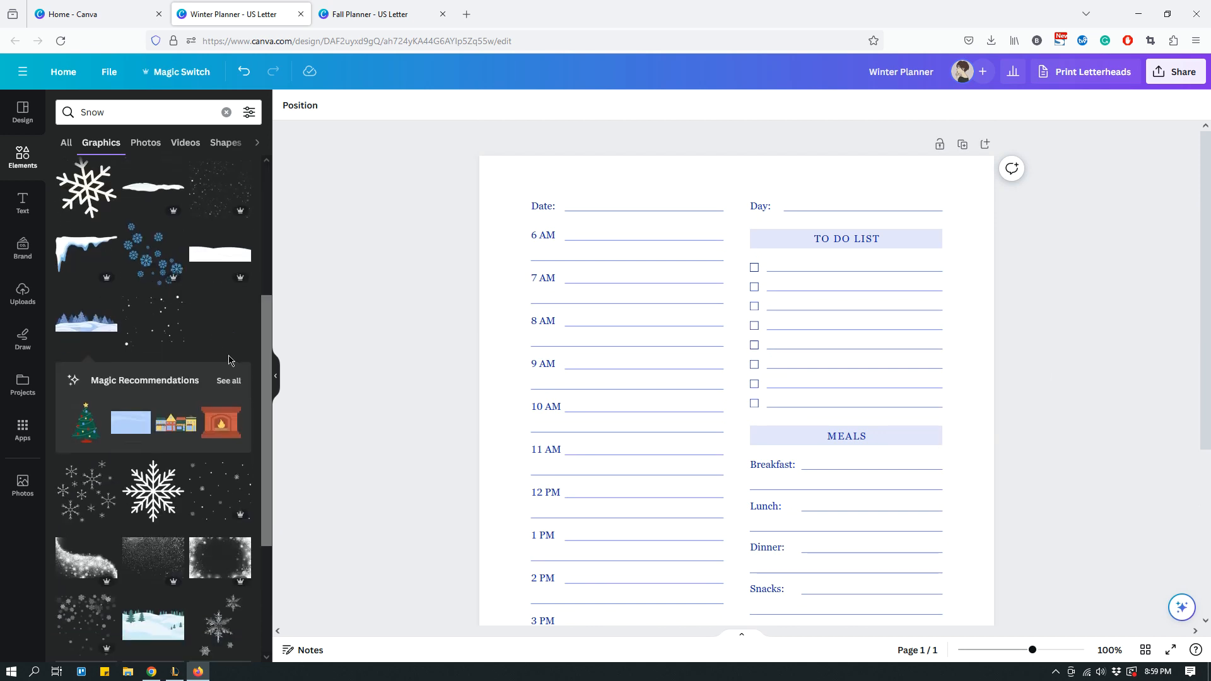
pyautogui.scroll(-1, 231, 362)
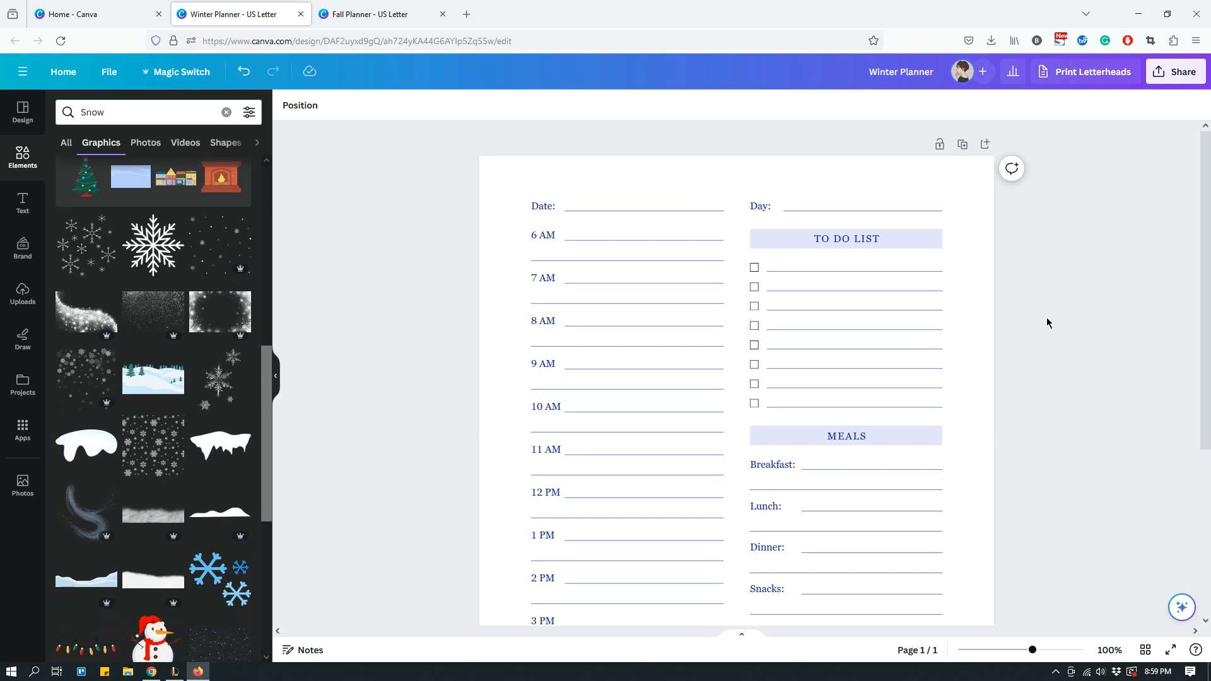
pyautogui.scroll(-1, 1044, 302)
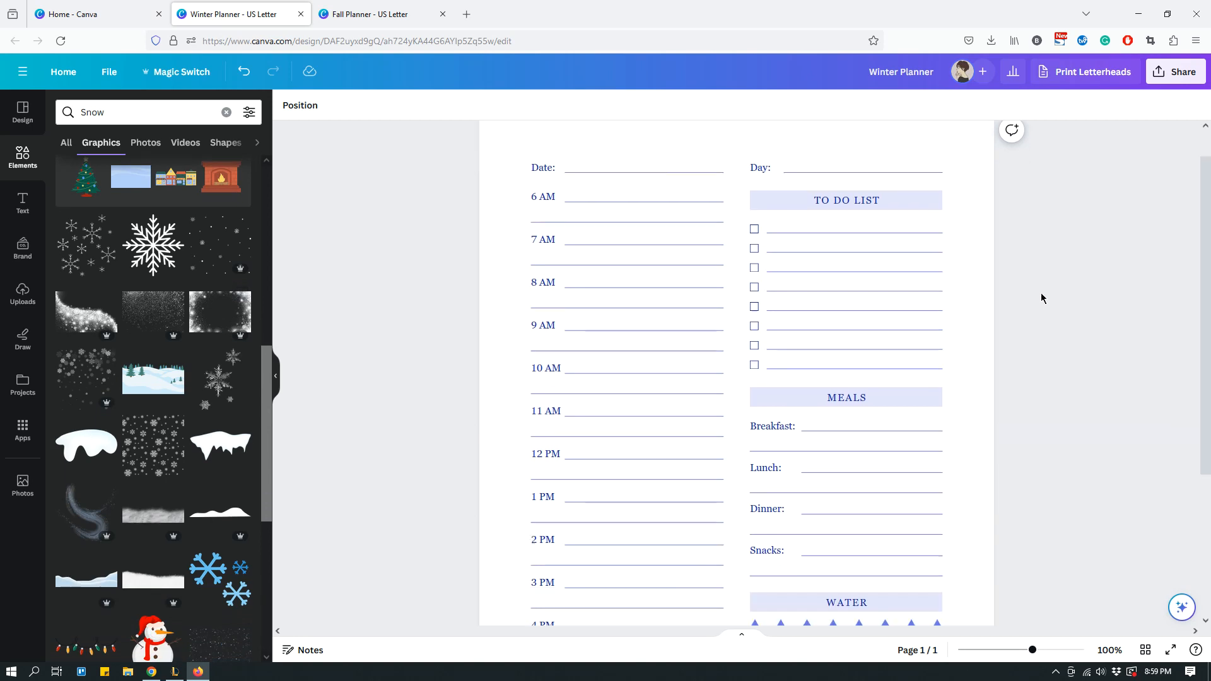
pyautogui.click(225, 387)
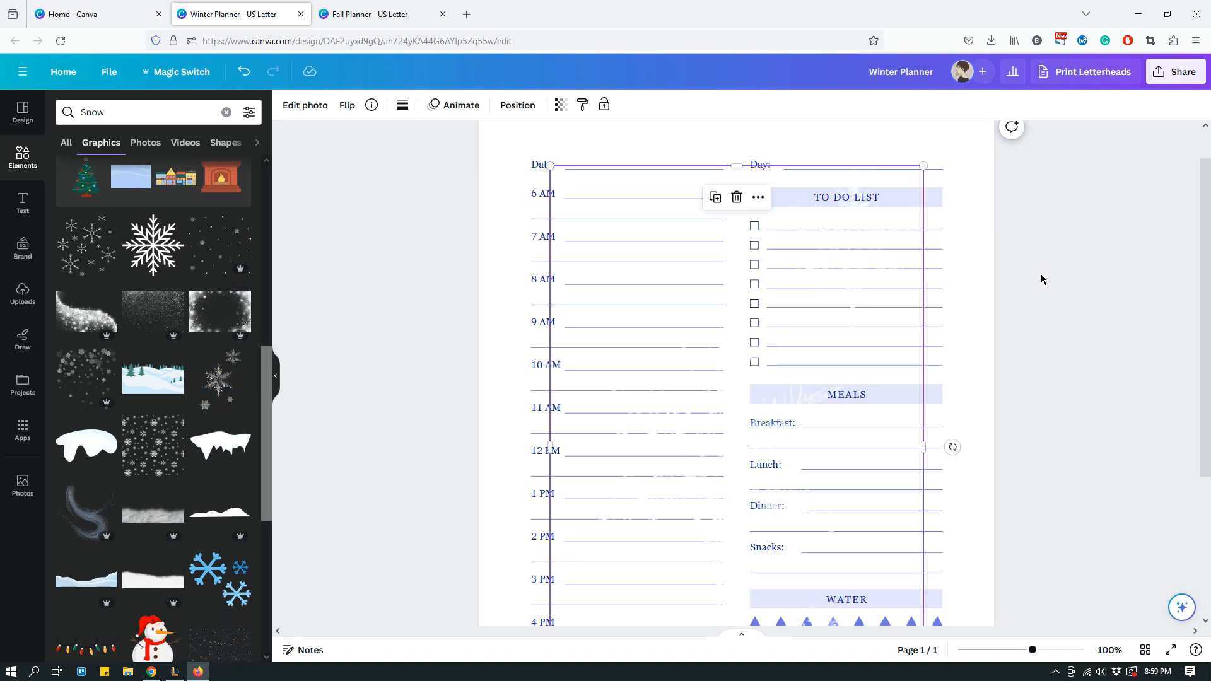
pyautogui.moveTo(844, 268); pyautogui.dragTo(913, 187)
pyautogui.scroll(1, 1071, 198)
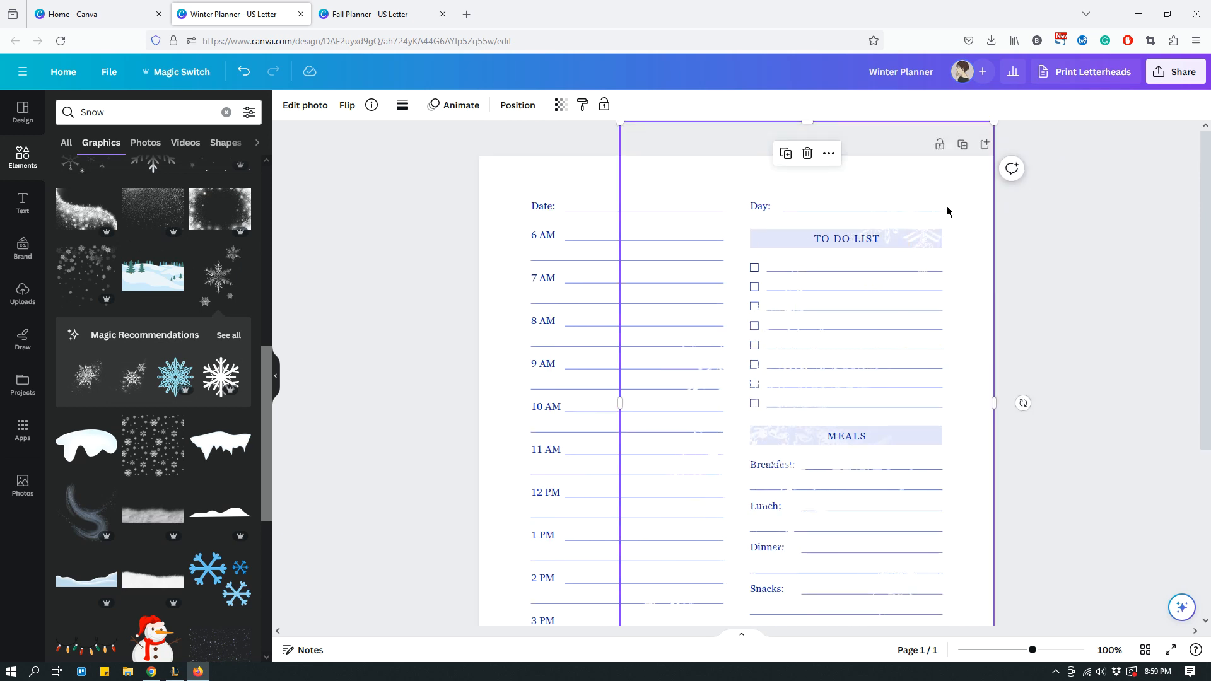
pyautogui.press('Delete')
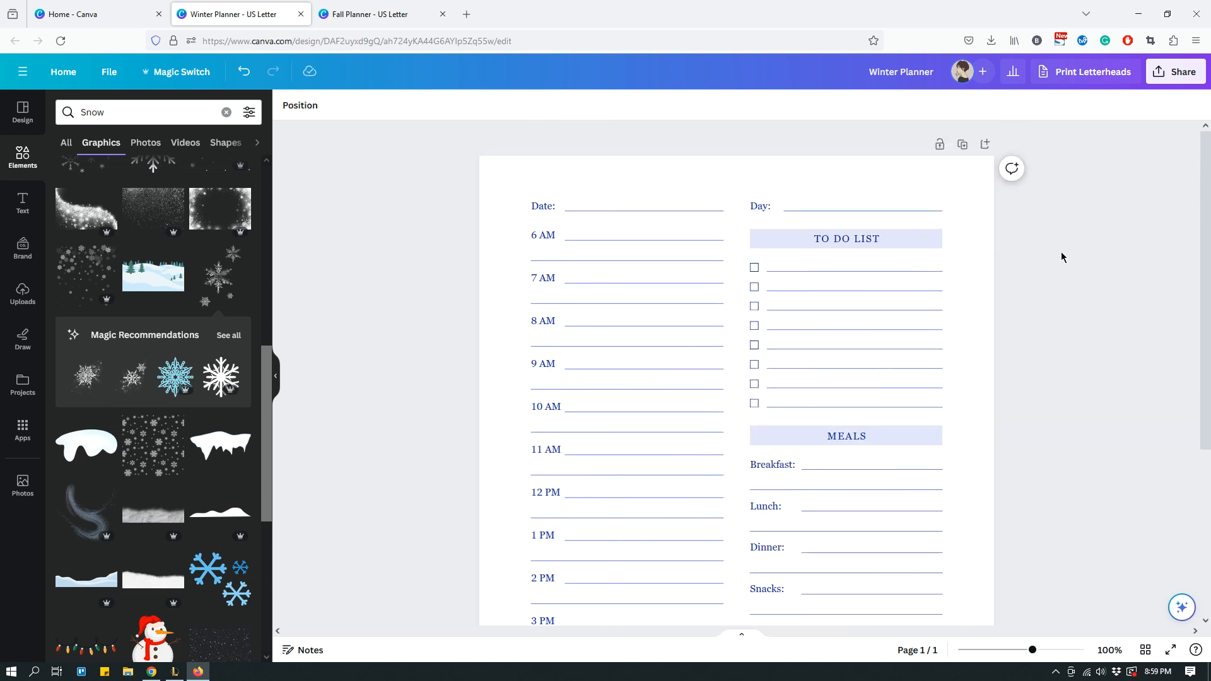
# Enlarge the forest graphic so it extends slightly beyond both planner columns, and nudge it up at the foot of the page.
pyautogui.scroll(-4, 831, 351)
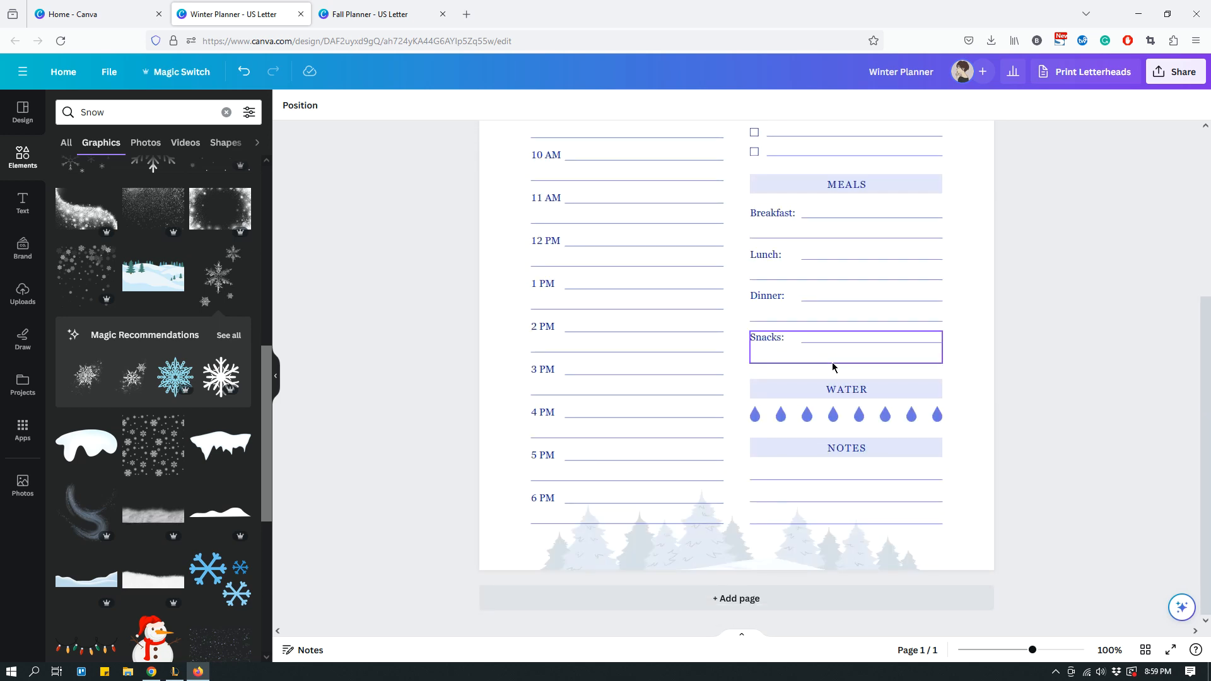
pyautogui.scroll(4, 1049, 379)
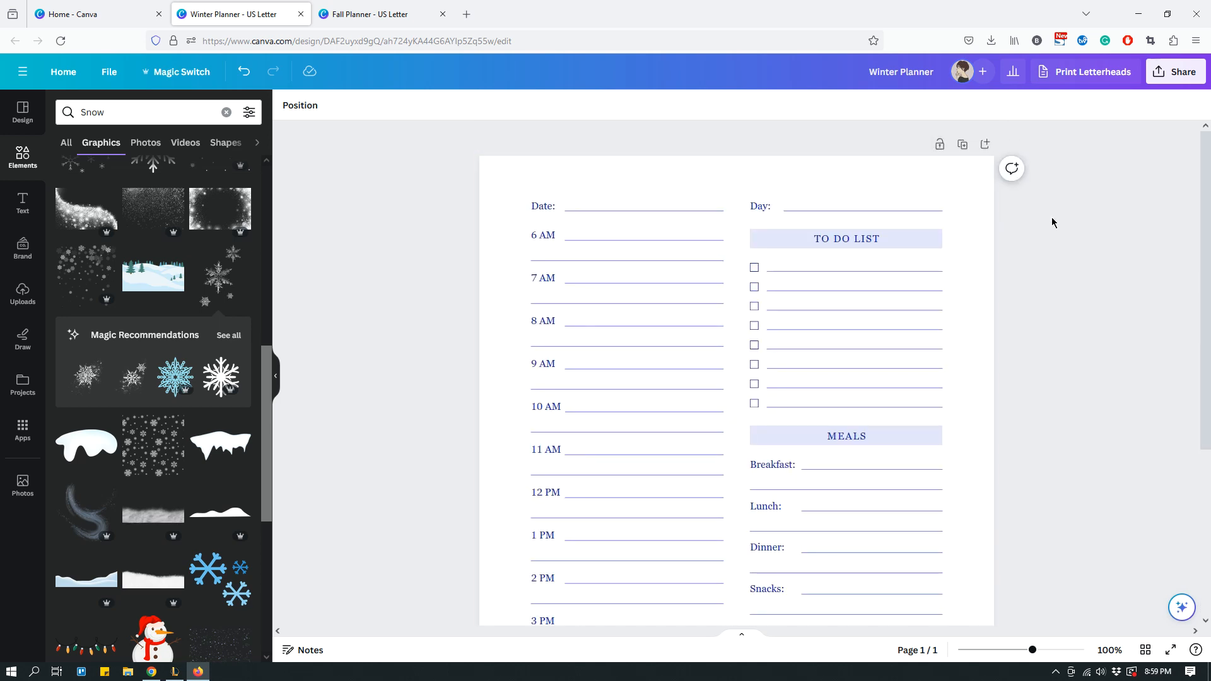
pyautogui.scroll(-4, 1052, 222)
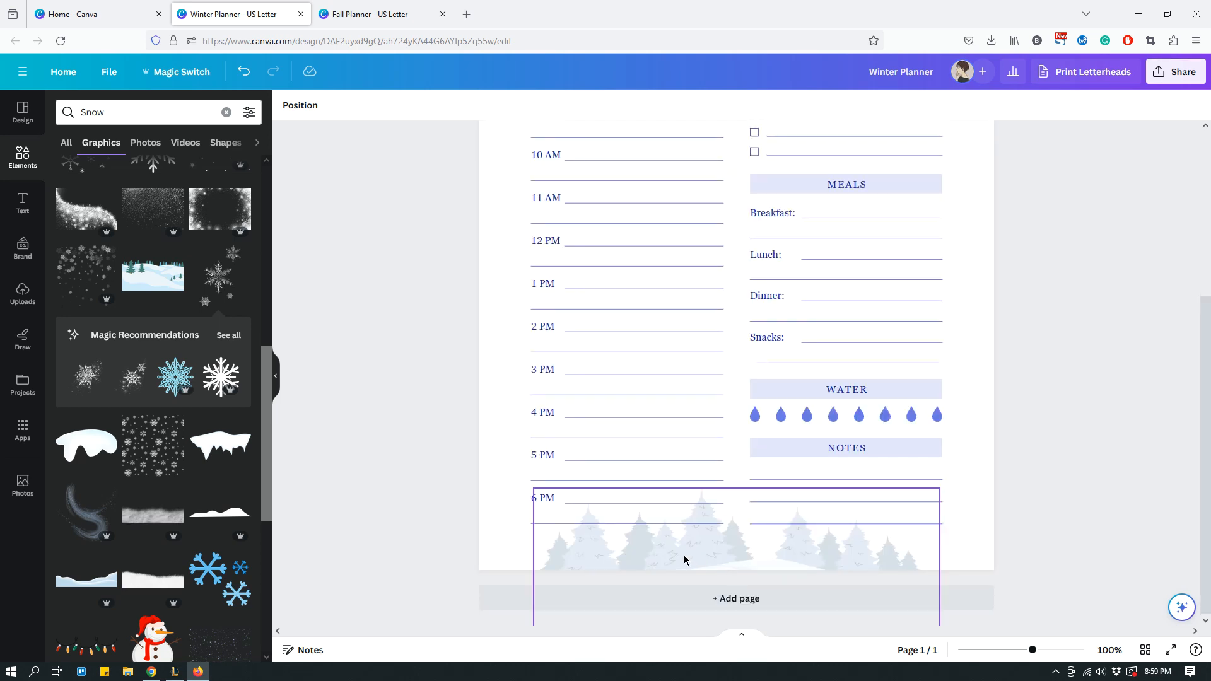
pyautogui.click(682, 555)
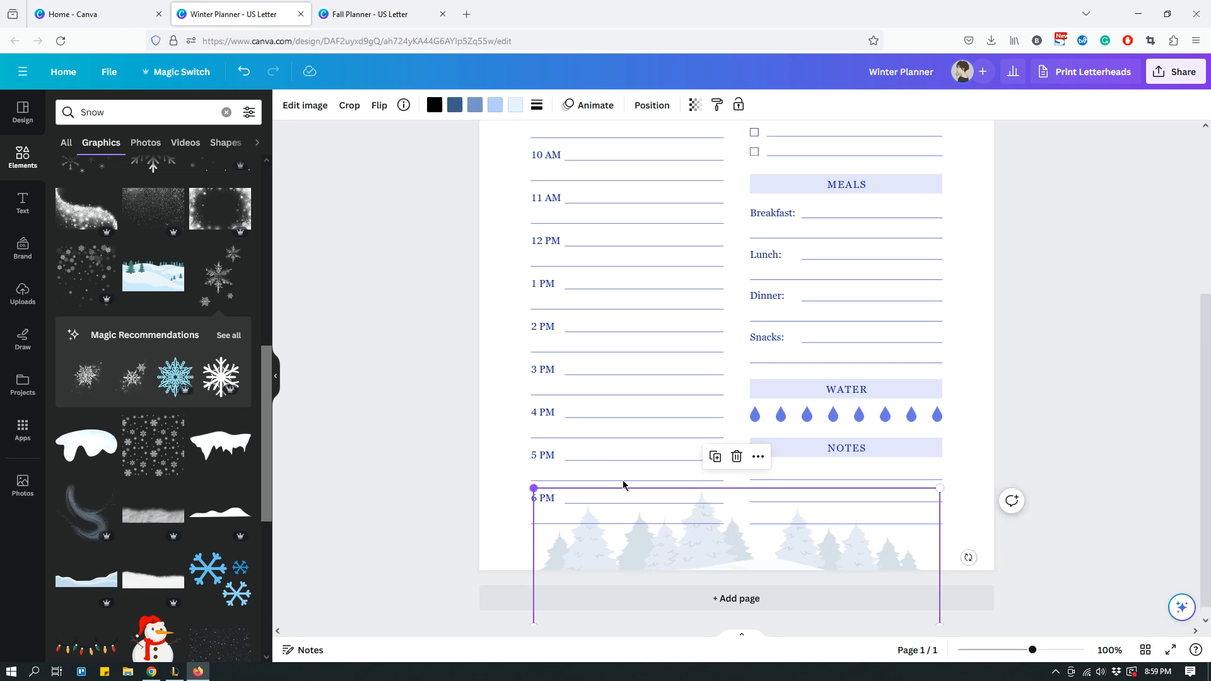
pyautogui.click(1035, 376)
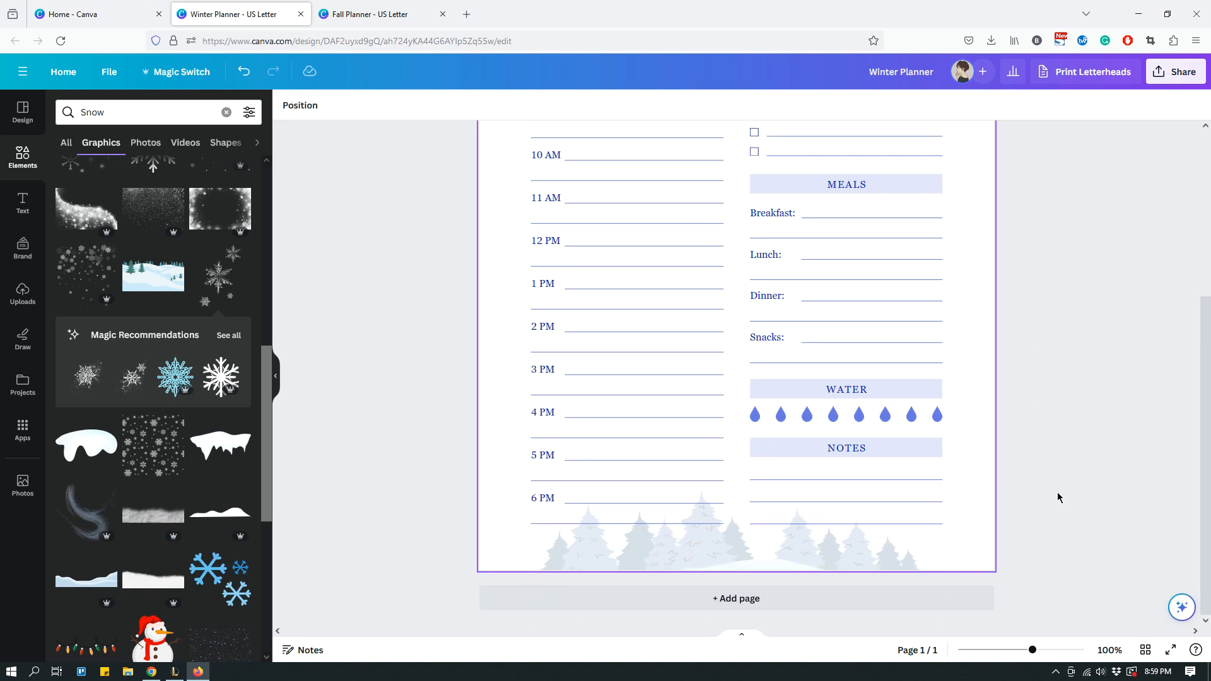
pyautogui.scroll(1, 1070, 459)
pyautogui.scroll(-3, 1070, 457)
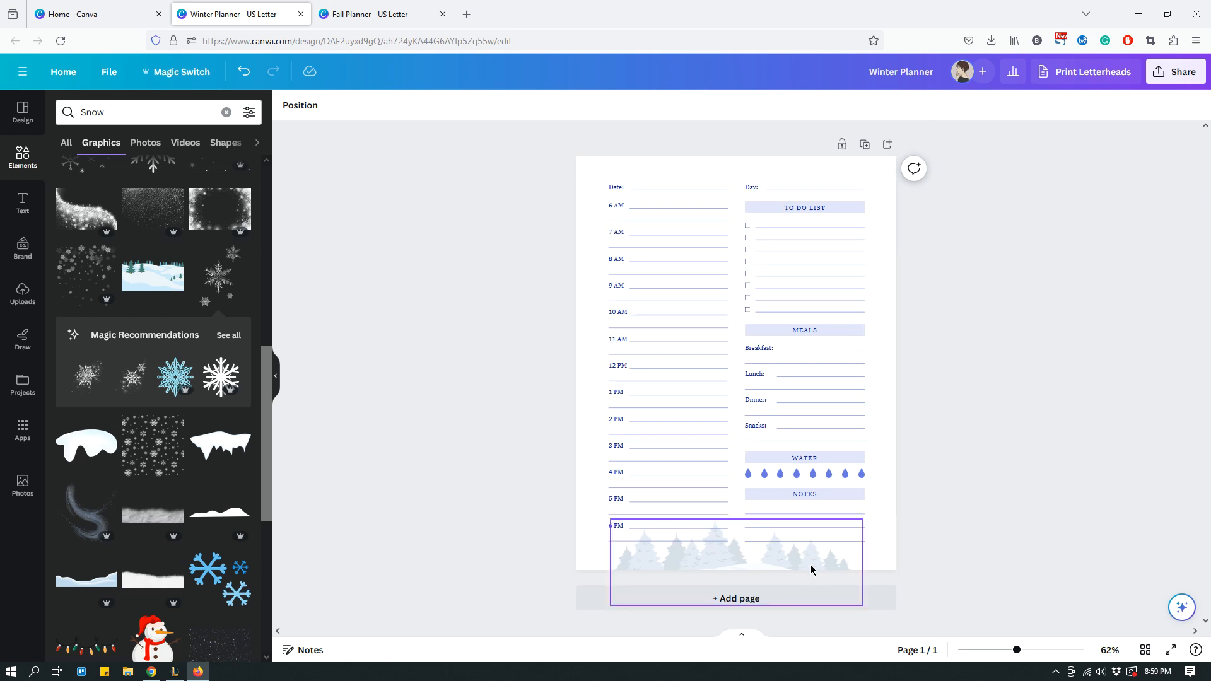
pyautogui.click(846, 554)
pyautogui.moveTo(864, 519); pyautogui.dragTo(883, 512)
pyautogui.moveTo(609, 608); pyautogui.dragTo(597, 614)
pyautogui.moveTo(727, 563); pyautogui.dragTo(726, 553)
pyautogui.click(1003, 452)
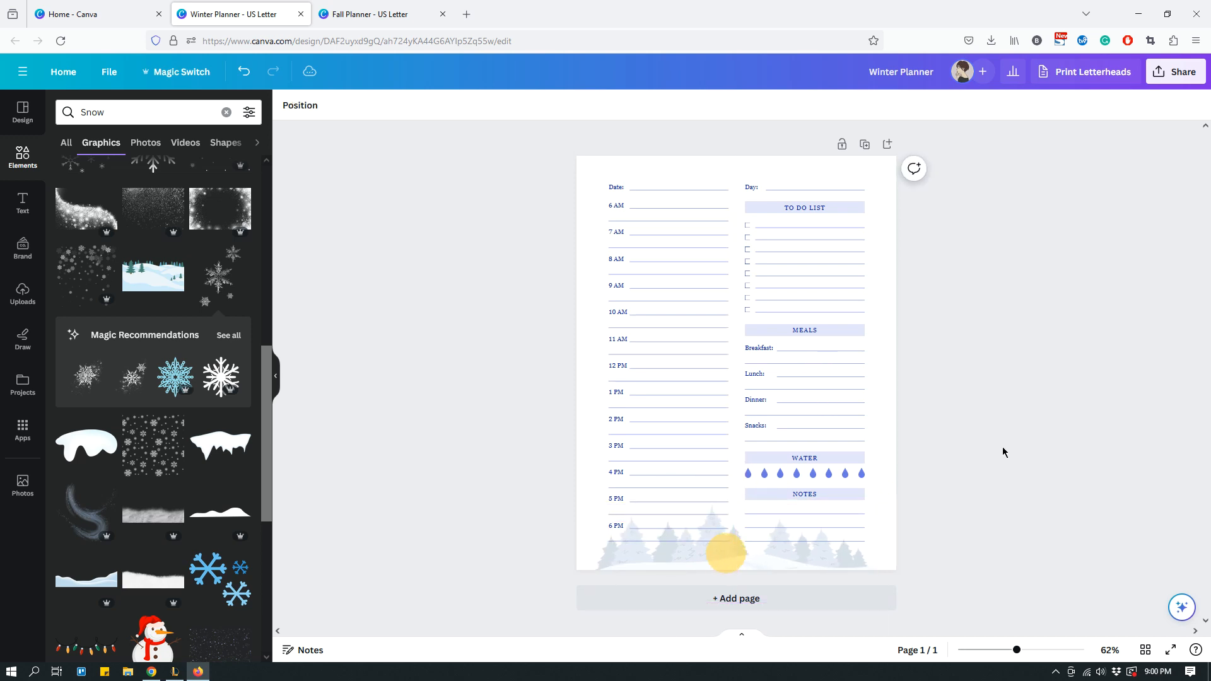